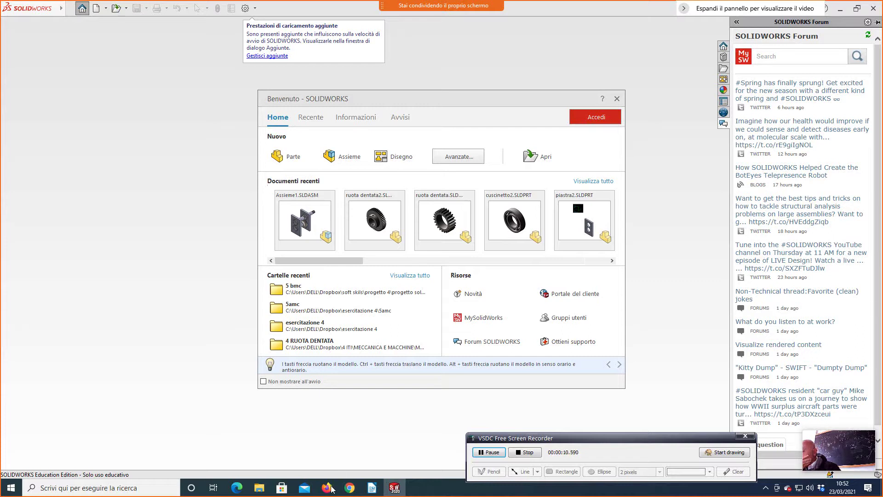
click(339, 158)
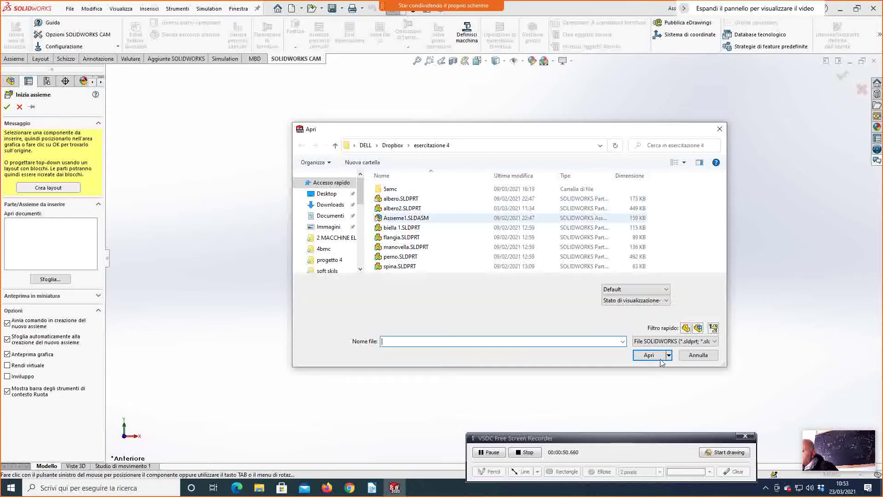
click(649, 355)
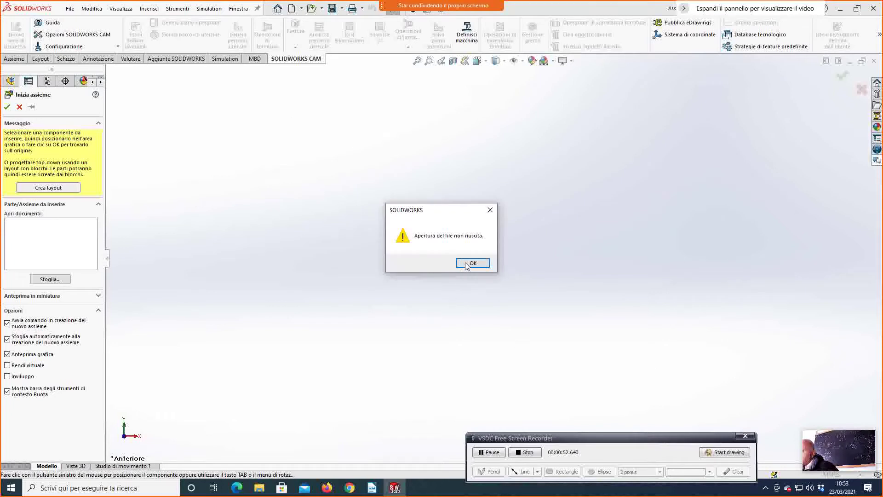
click(464, 264)
click(68, 9)
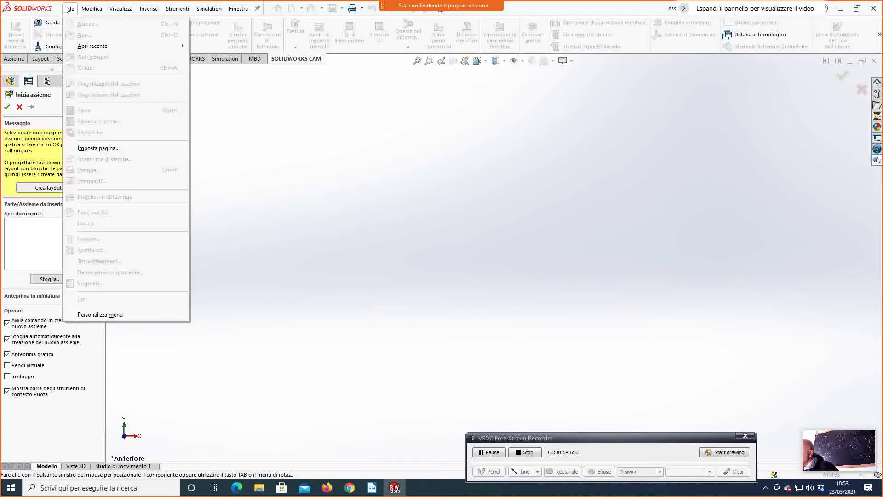
click(54, 140)
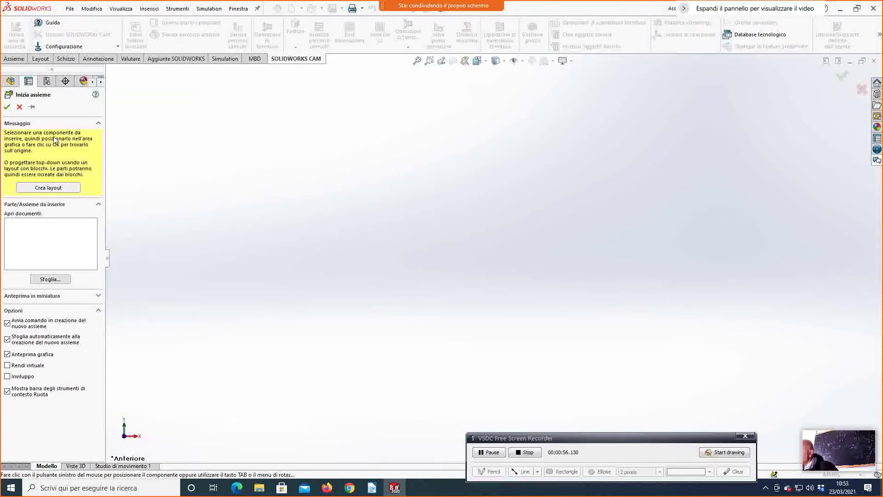
click(19, 107)
Open the existing assembly Assieme1.SLDASM from the esercitazione 4 folder.
click(70, 9)
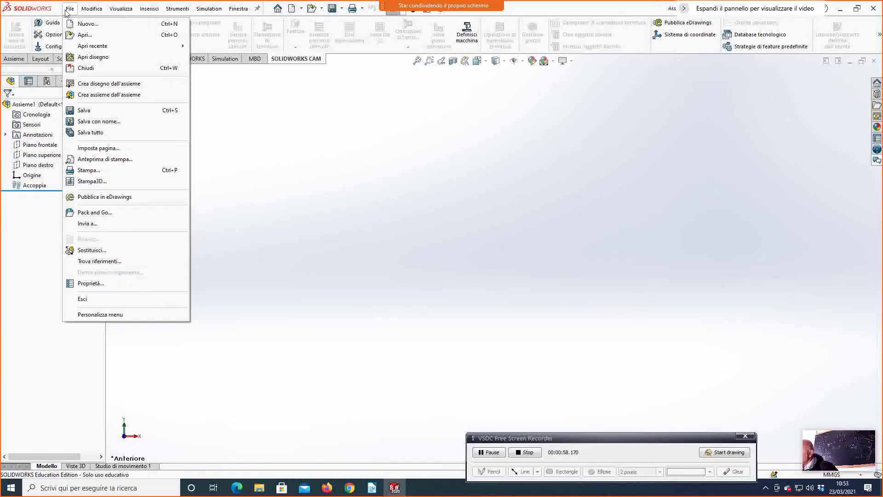
click(85, 36)
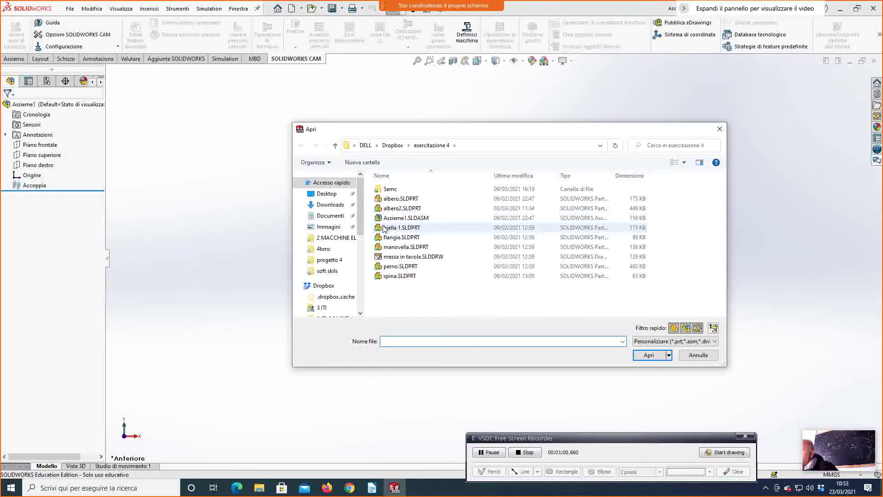
double_click(384, 218)
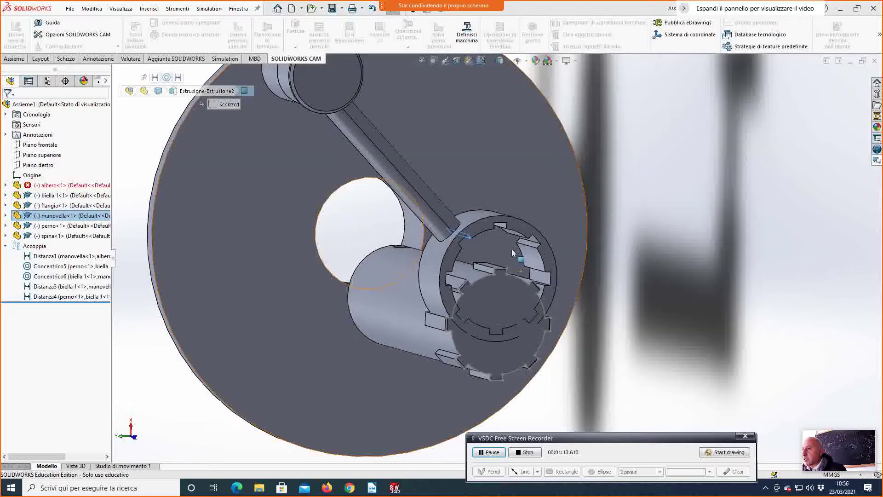
Add a concentric mate between the crank hub's outer circular edge and the shaft's cylindrical face.
scroll(512, 249, down, 4)
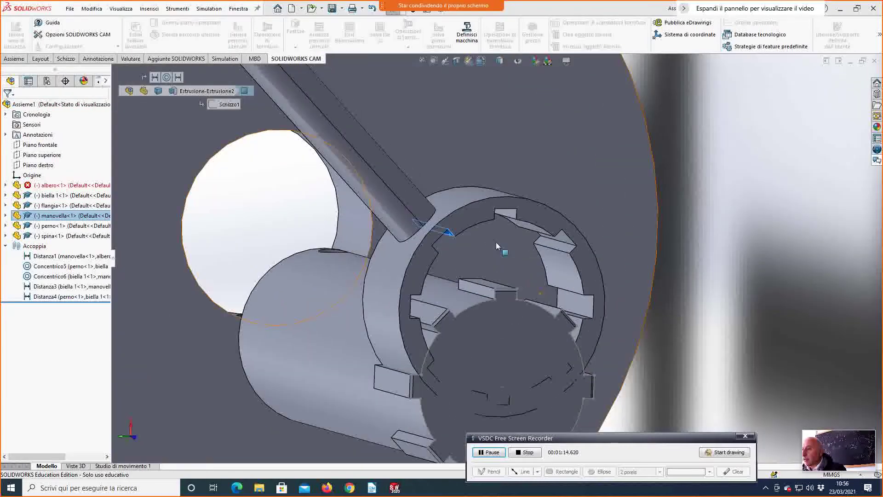
click(511, 216)
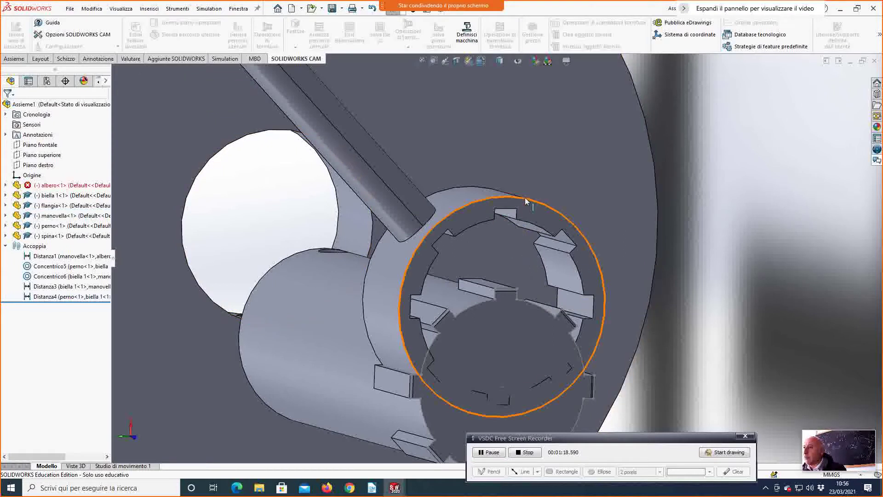
click(506, 283)
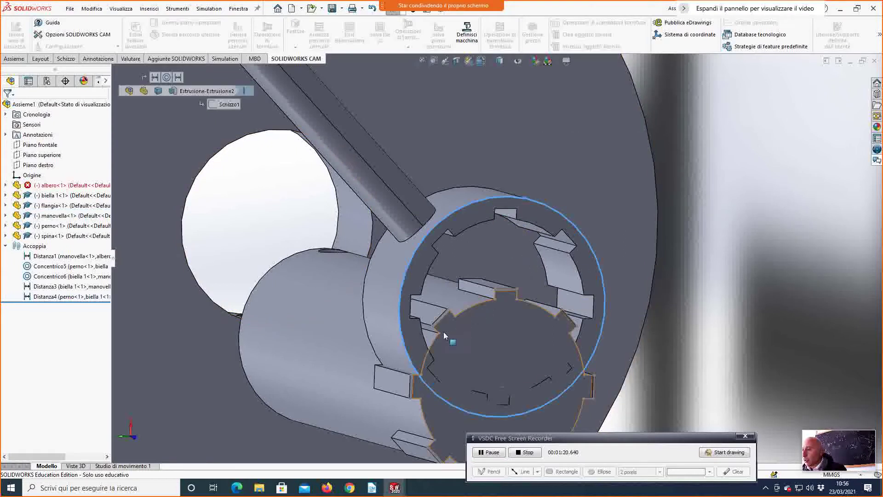
ctrl+click(249, 300)
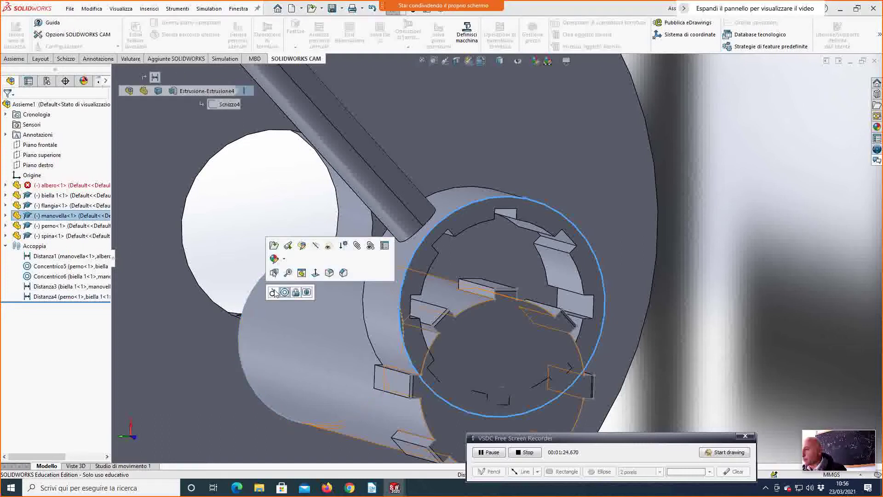
click(282, 293)
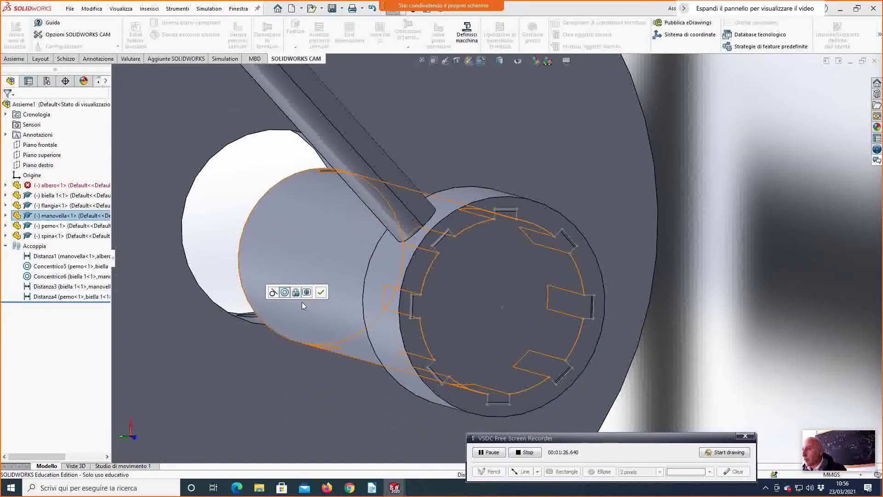
scroll(520, 238, down, 2)
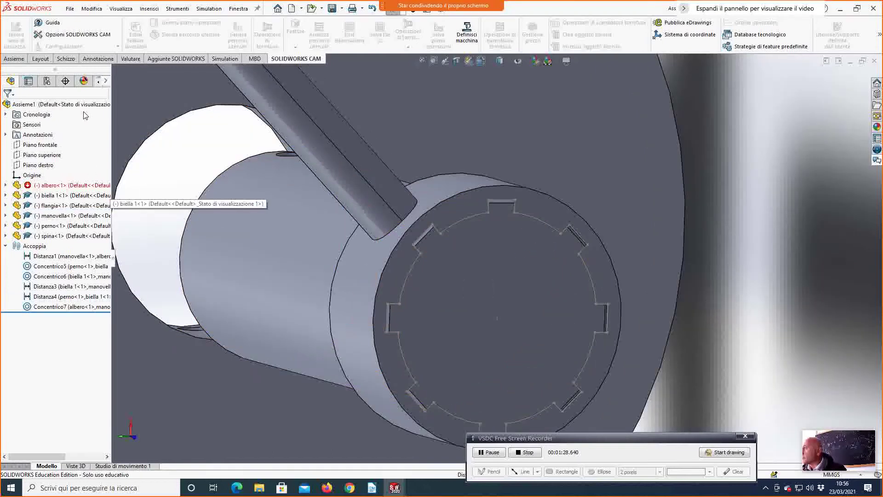
scroll(411, 203, up, 2)
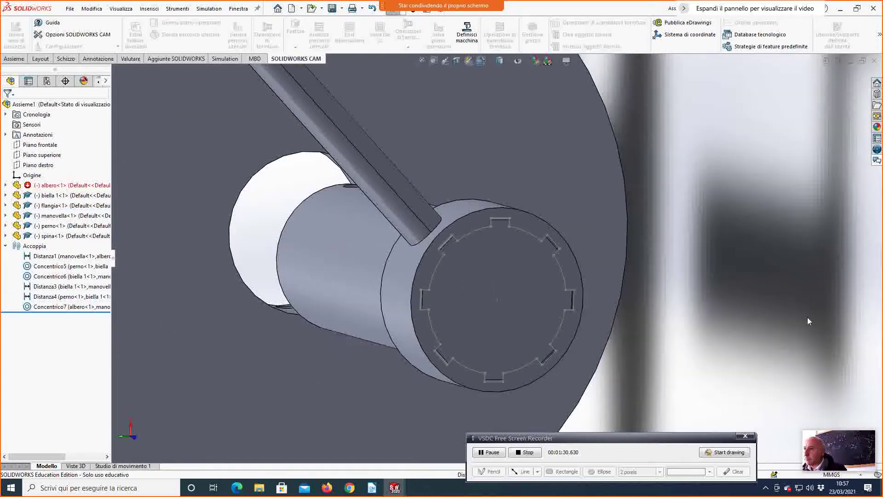
Examine how the splined shaft end sits in the crank hub and whether the crank can be moved.
scroll(411, 203, down, 4)
click(407, 214)
middle_drag(407, 214, 567, 261)
scroll(465, 280, up, 5)
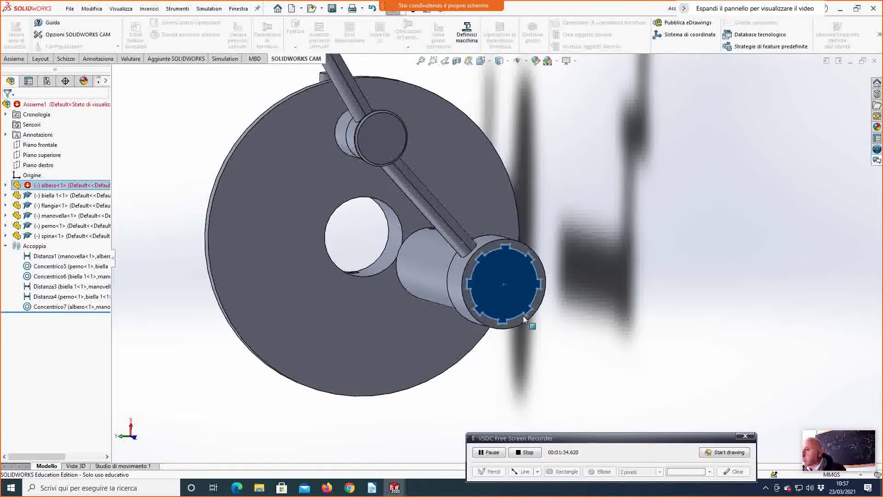
middle_drag(604, 352, 648, 339)
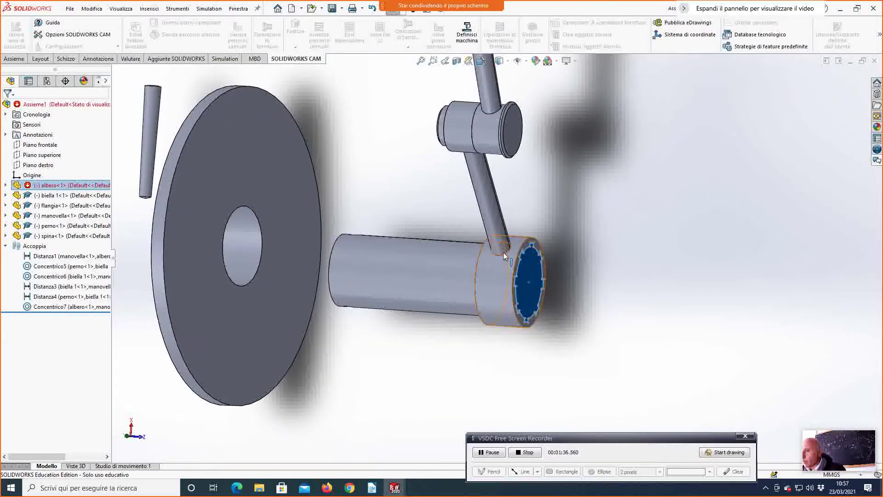
click(496, 232)
drag(496, 231, 587, 208)
scroll(598, 226, down, 6)
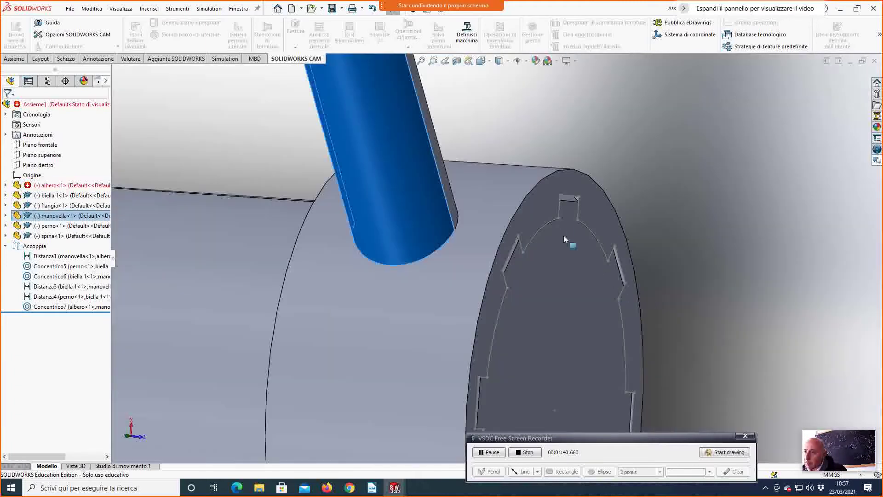
scroll(563, 217, up, 5)
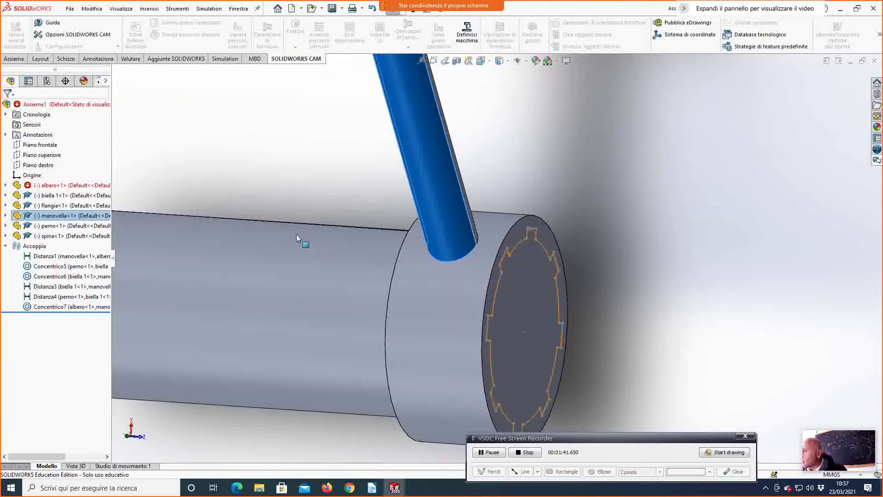
Delete the Distanza1 mate between crank and shaft, and slide the splined shaft end out of the crank hub.
click(53, 261)
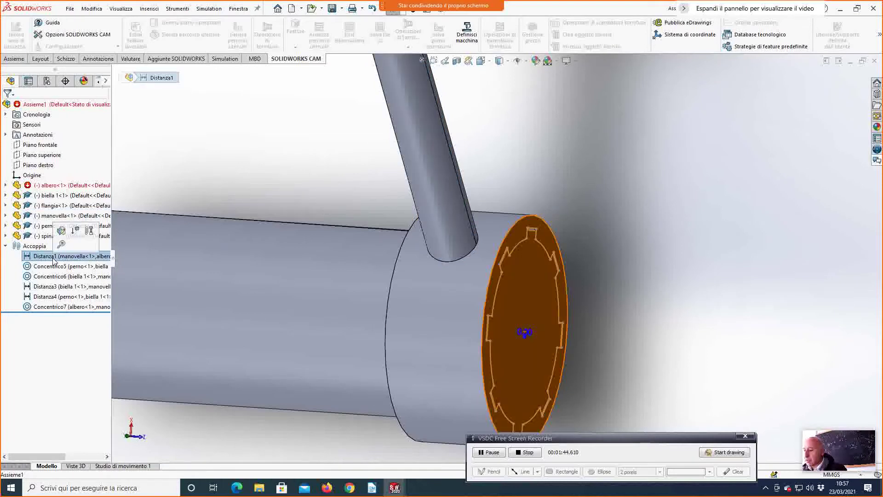
key(Delete)
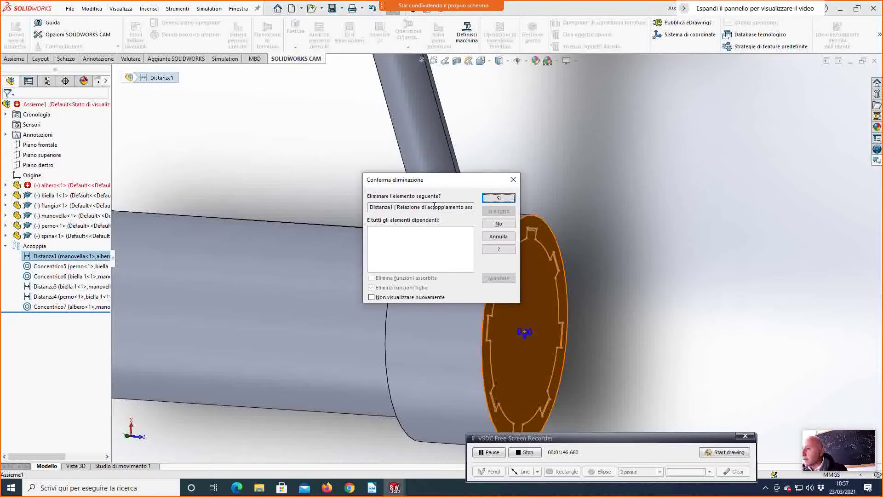
click(498, 198)
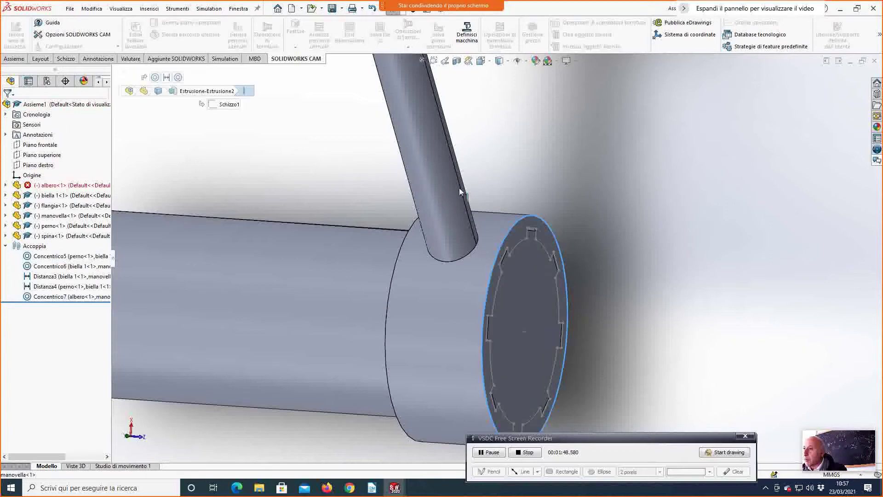
middle_drag(460, 191, 289, 151)
scroll(288, 150, down, 3)
scroll(415, 207, down, 3)
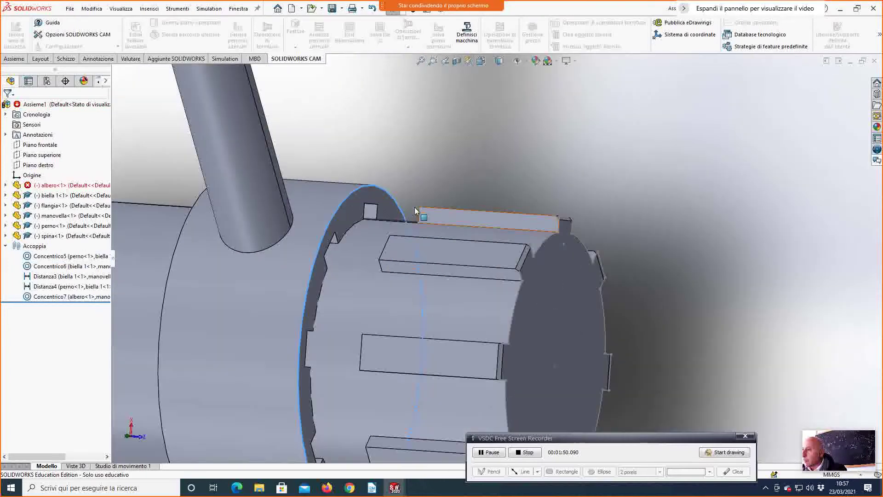
Add a parallel mate between the side face of a crank hub slot and the side face of the shaft's upper spline tooth.
click(375, 212)
scroll(602, 282, up, 5)
middle_drag(601, 282, 507, 257)
scroll(506, 257, down, 3)
click(530, 228)
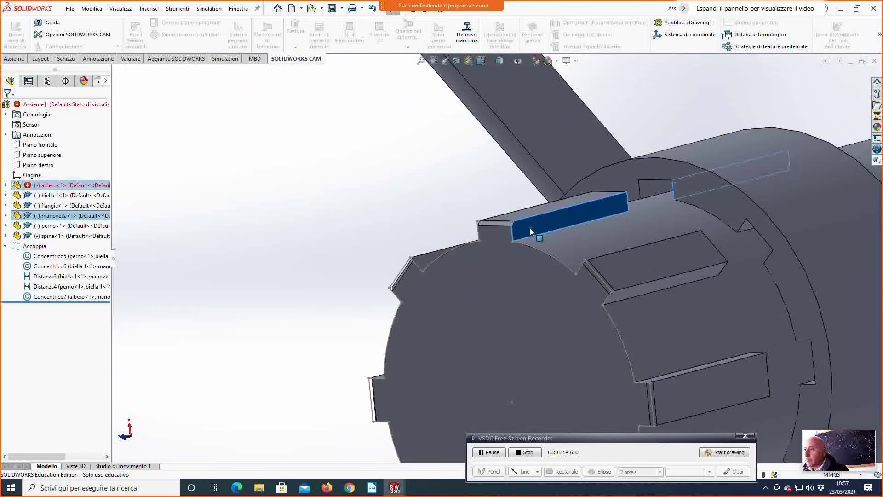
click(571, 304)
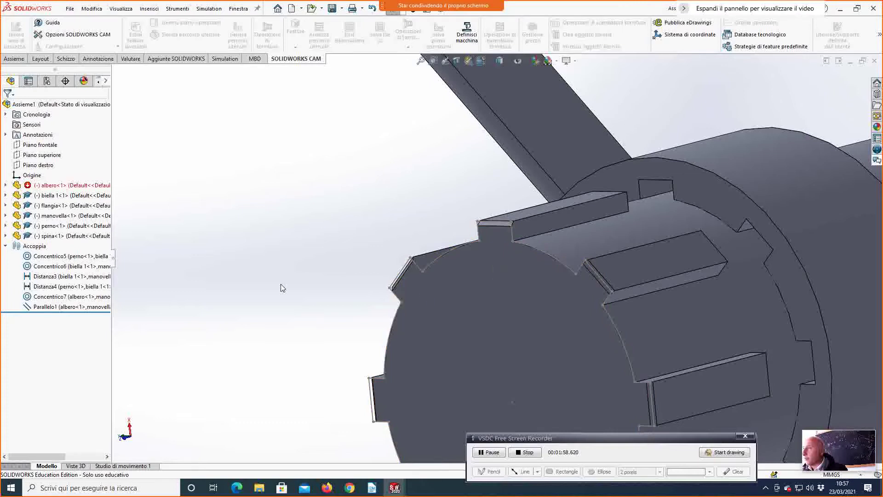
Add a 0 mm distance mate between the shaft's splined end face and the crank hub's outer flat face.
click(509, 321)
ctrl+click(702, 185)
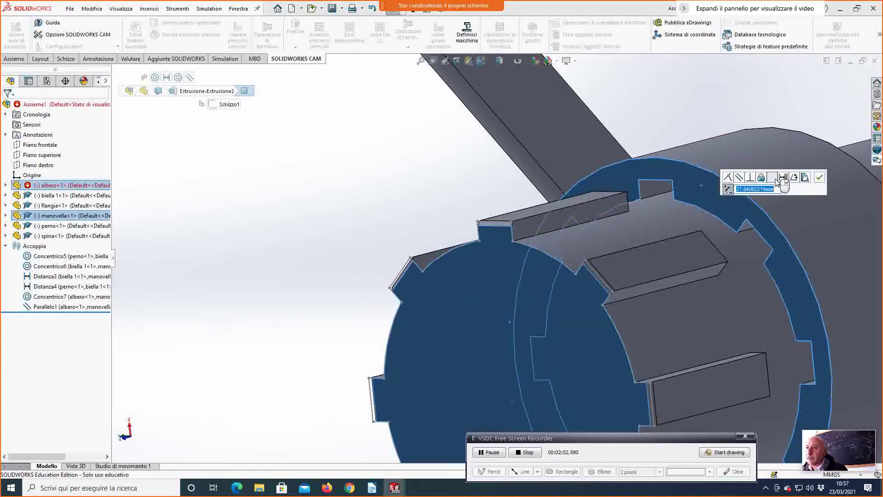
click(774, 180)
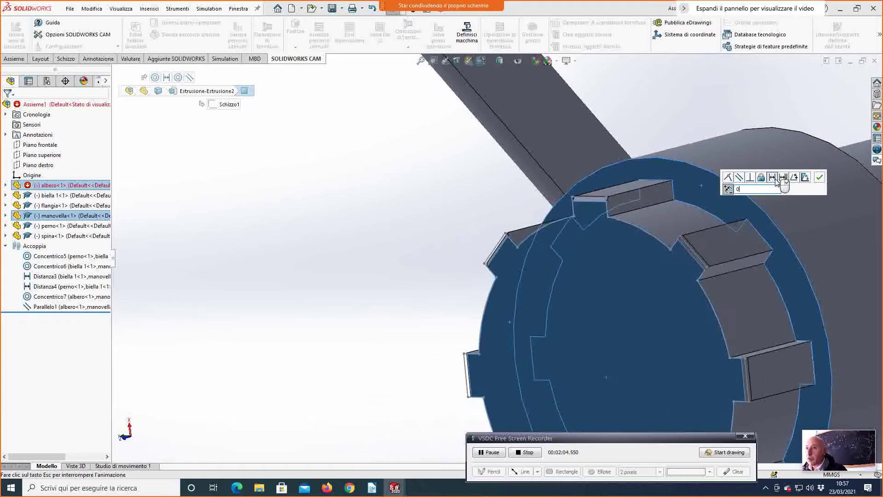
click(819, 177)
scroll(450, 327, up, 6)
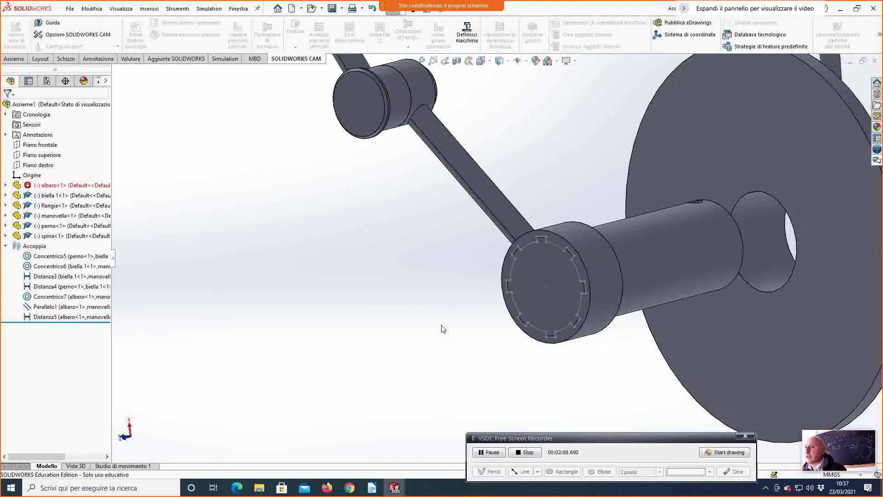
Add a concentric mate between the pin hole in the flange collar and the pin hole in the shaft.
middle_drag(444, 328, 615, 359)
scroll(504, 296, down, 5)
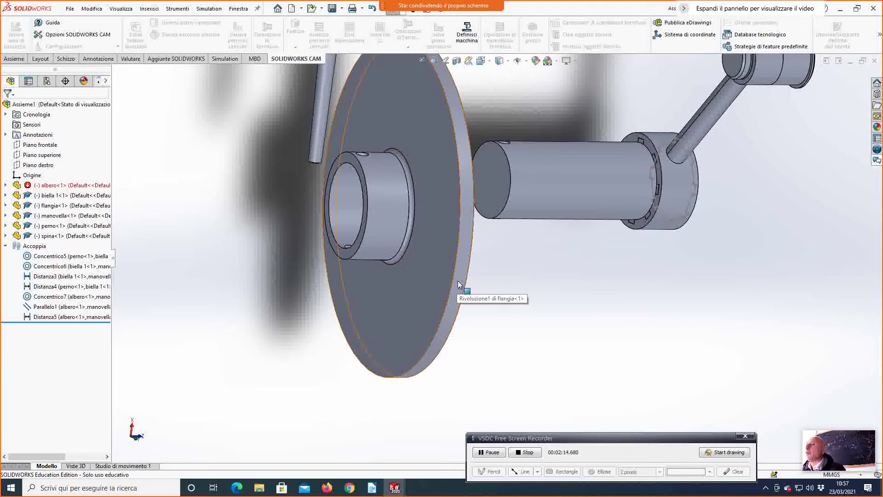
click(360, 152)
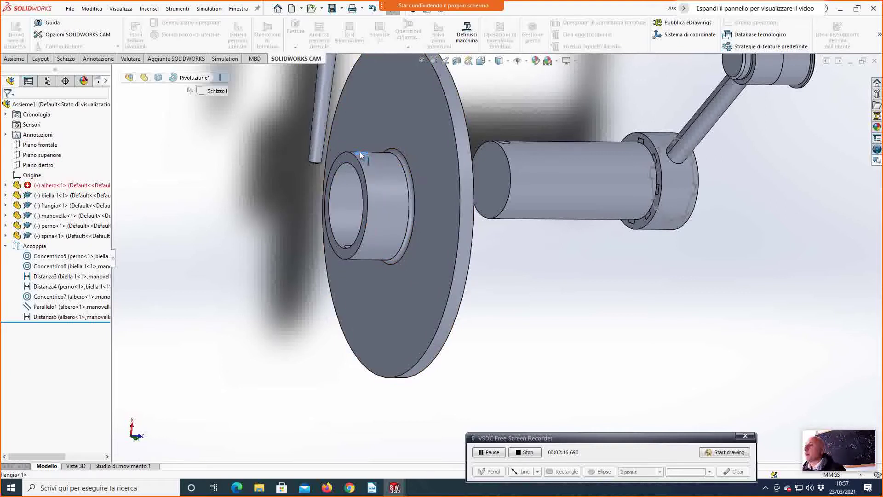
click(506, 142)
middle_drag(509, 232, 366, 203)
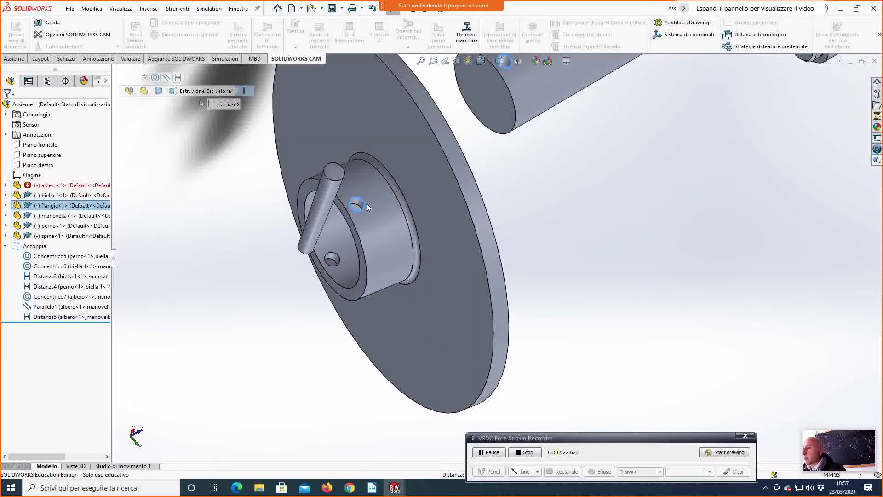
click(357, 203)
middle_drag(622, 237, 414, 116)
ctrl+click(411, 104)
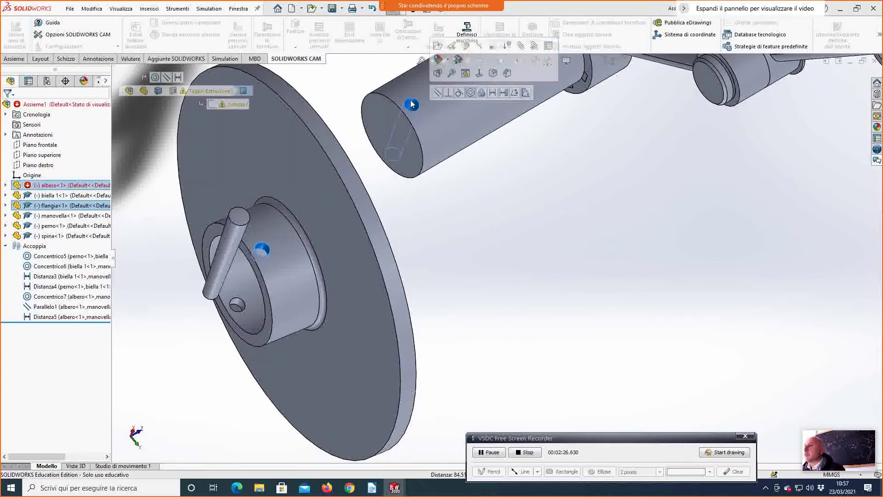
click(470, 94)
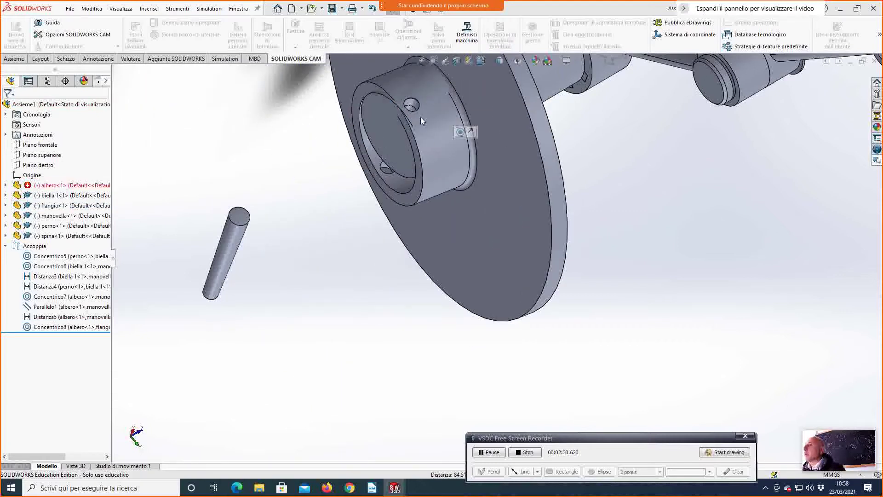
Flip the alignment of the concentric mate Concentrico8 between the shaft's and the flange's pin holes.
click(49, 327)
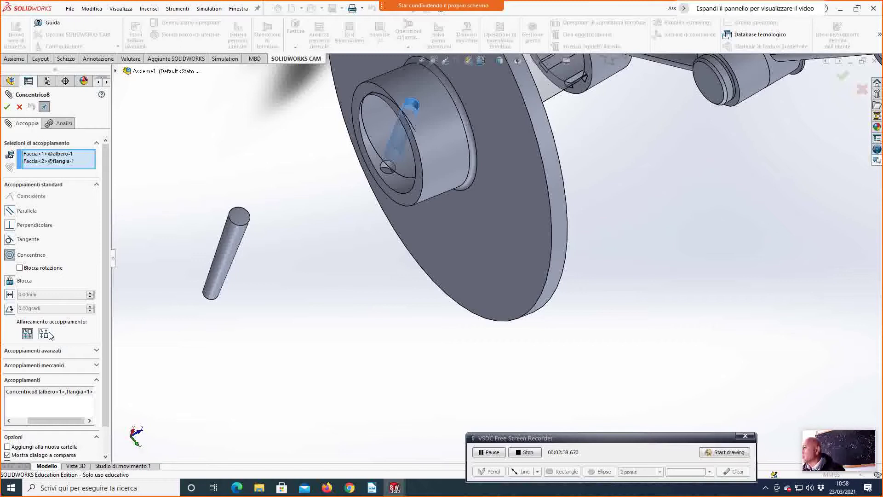
click(43, 334)
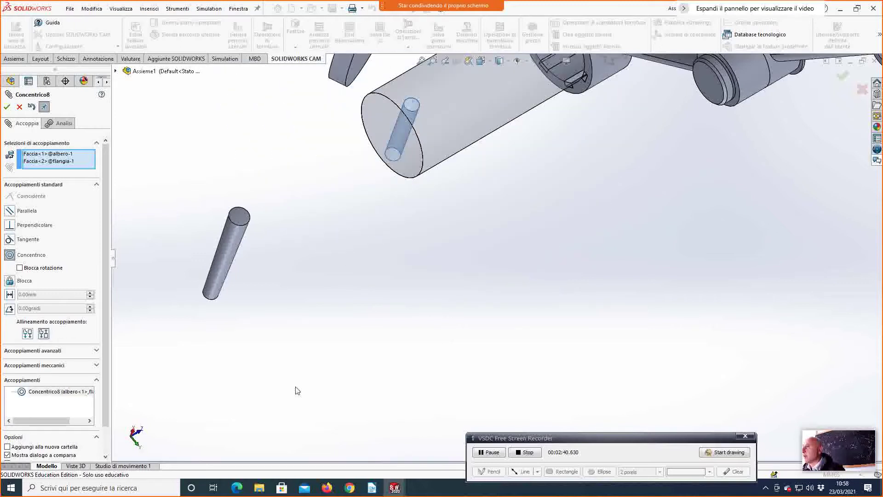
middle_drag(487, 238, 481, 260)
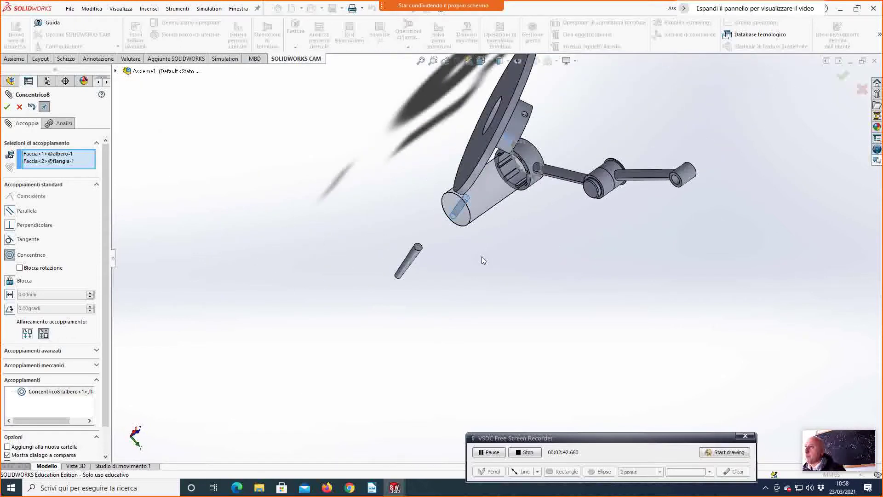
click(489, 118)
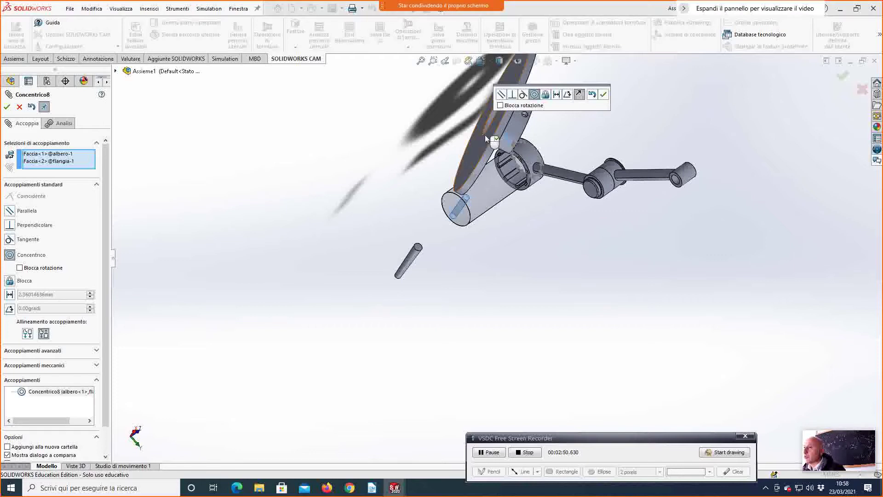
click(604, 95)
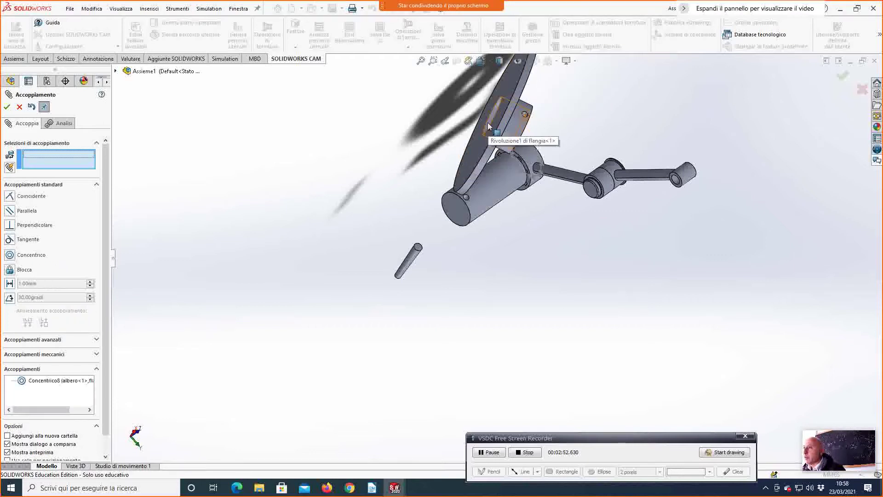
Add a concentric mate between the circular edge of the flange bore and the circular edge of the shaft's plain end.
click(488, 125)
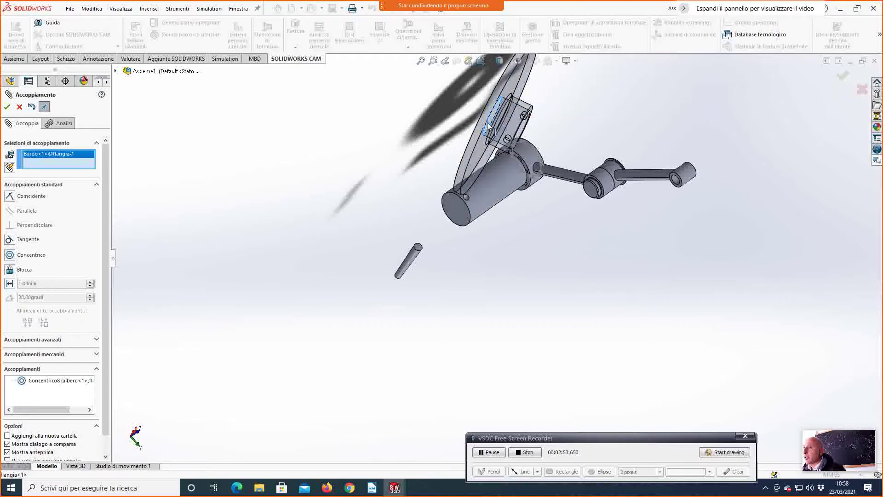
click(460, 197)
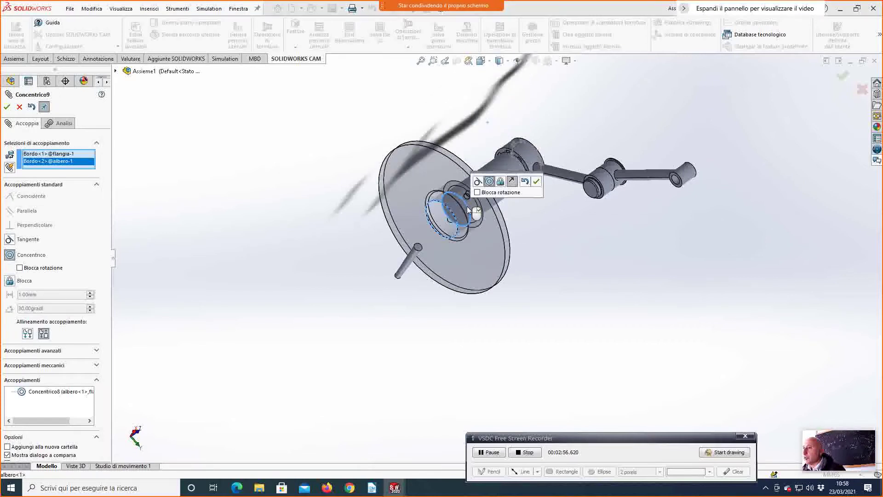
click(535, 182)
middle_drag(518, 206, 563, 182)
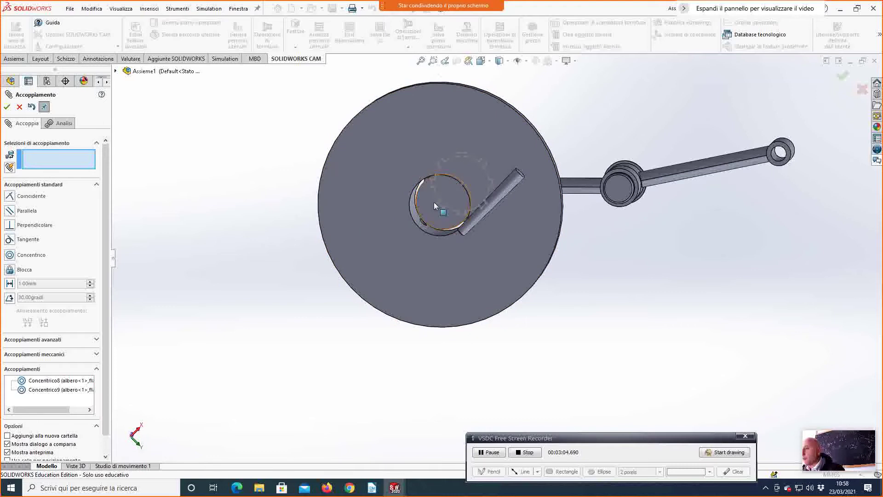
middle_drag(619, 262, 529, 184)
scroll(530, 184, down, 3)
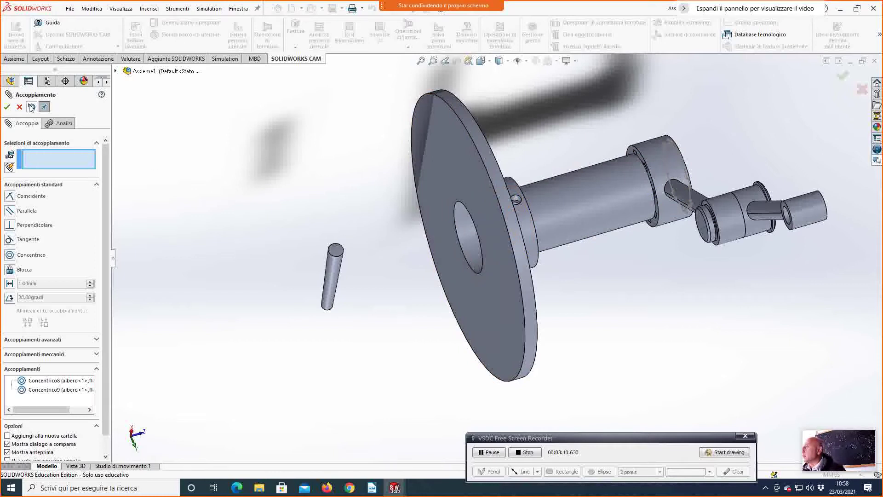
click(8, 108)
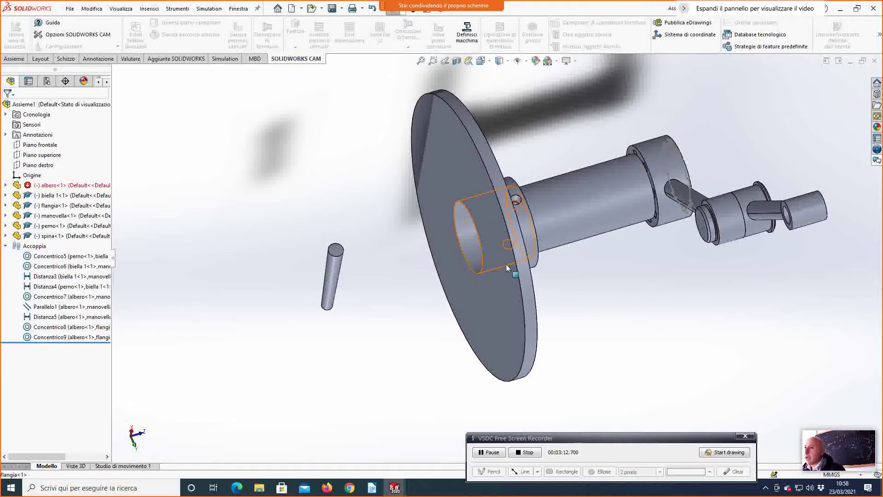
Open the flange part from the assembly and open Schizzo2, the pin-hole sketch of Taglio-Estrusione1, for editing.
right_click(506, 264)
click(475, 219)
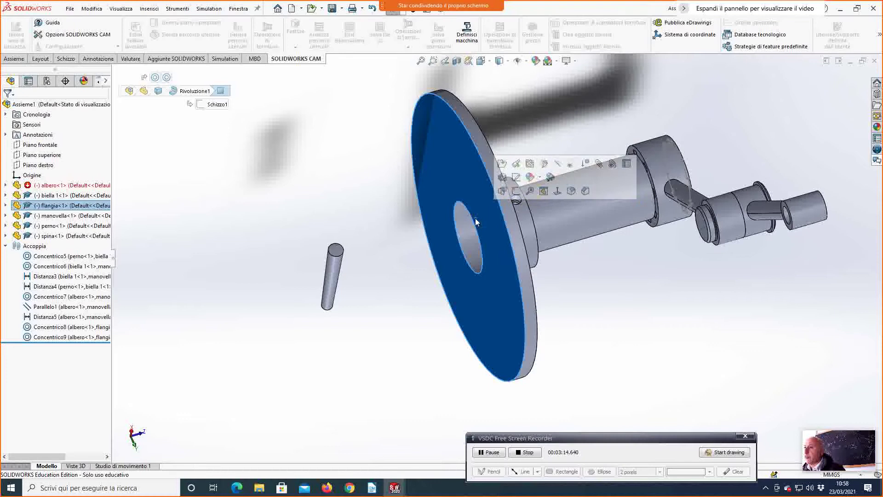
right_click(489, 295)
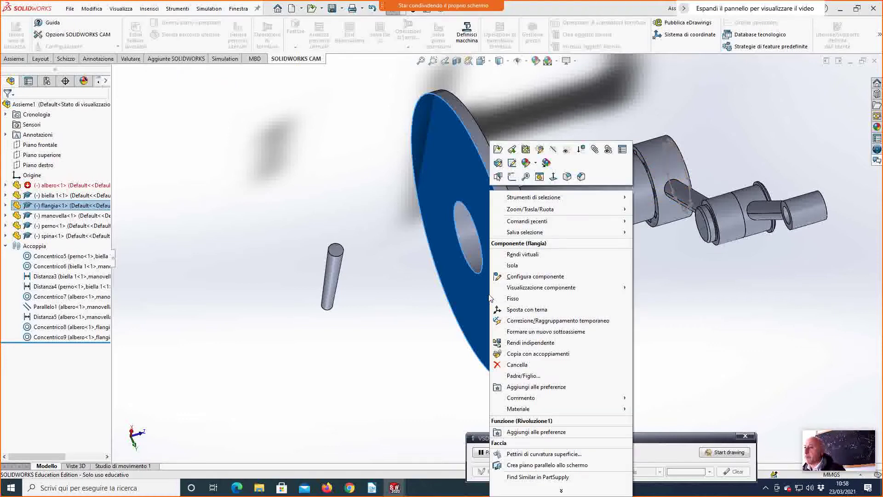
click(492, 157)
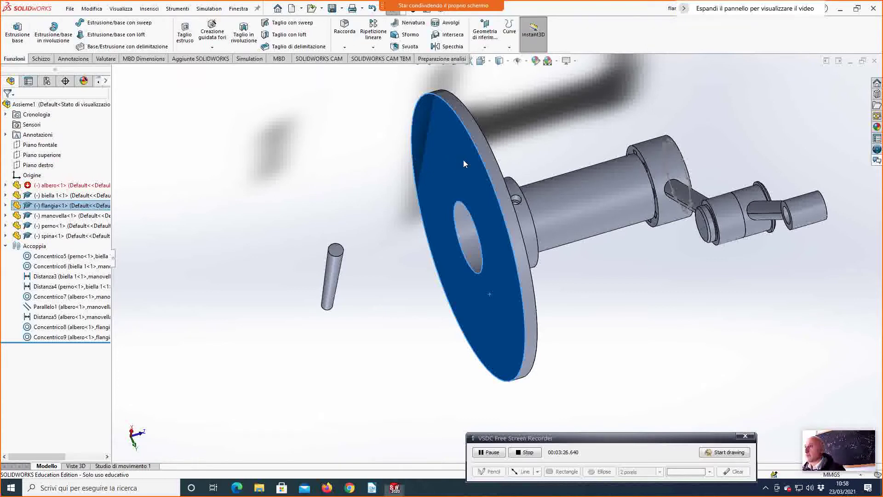
right_click(463, 159)
click(512, 150)
middle_drag(572, 259, 537, 285)
middle_drag(546, 290, 549, 292)
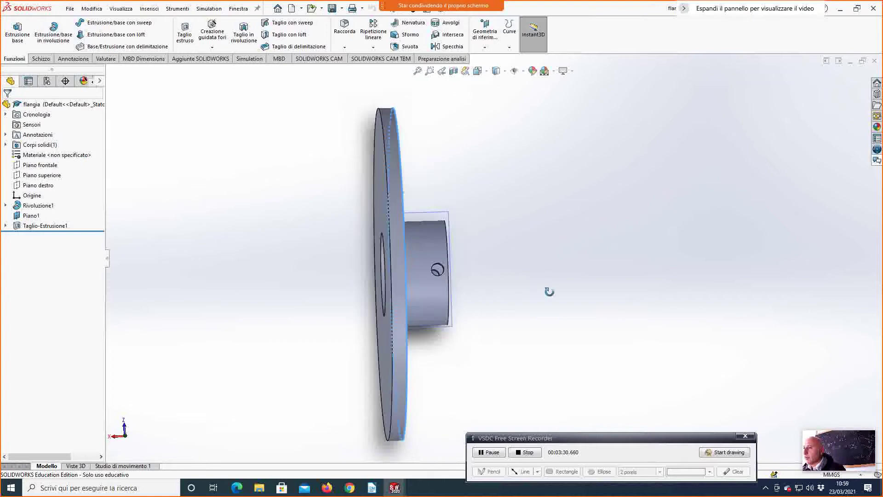
click(5, 226)
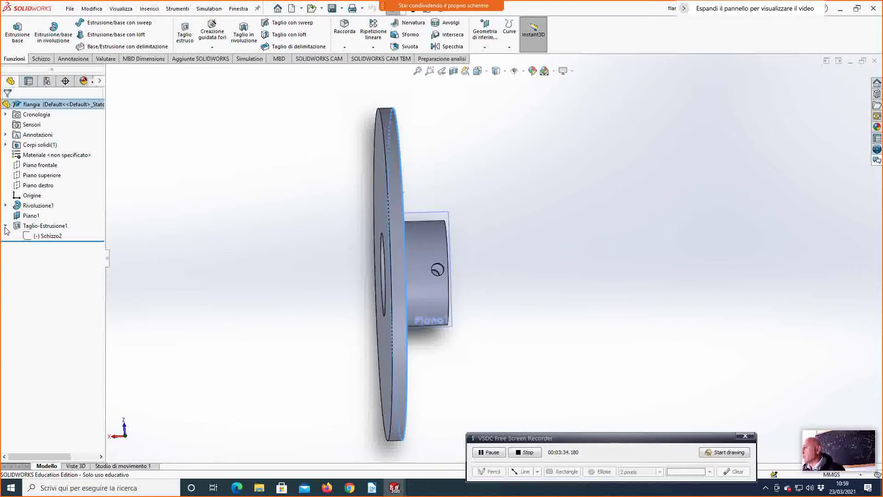
click(30, 236)
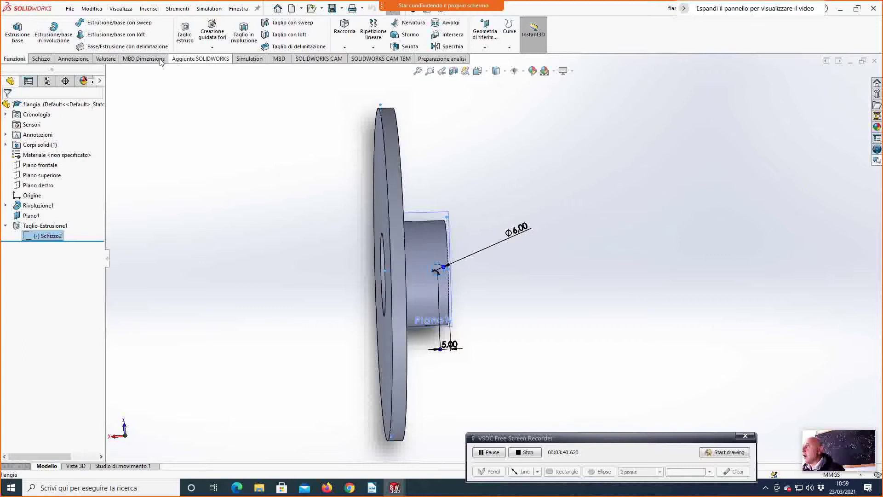
right_click(39, 238)
click(44, 210)
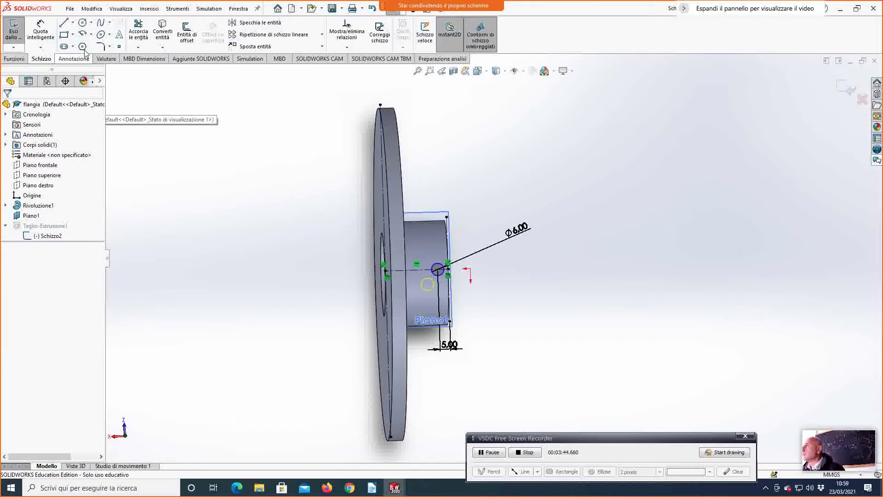
Dimension the distance from the centerline endpoint at the flange disc to the pin-hole centre, and exit the sketch keeping the changes.
click(40, 47)
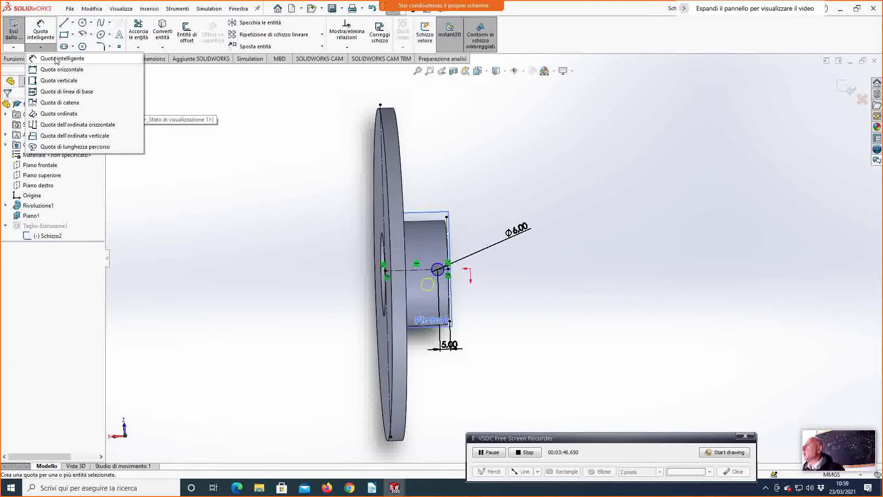
click(55, 57)
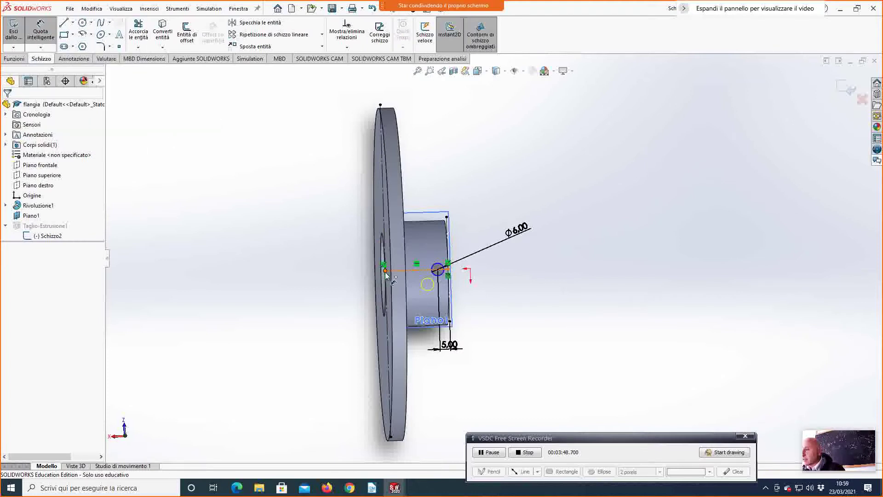
click(385, 271)
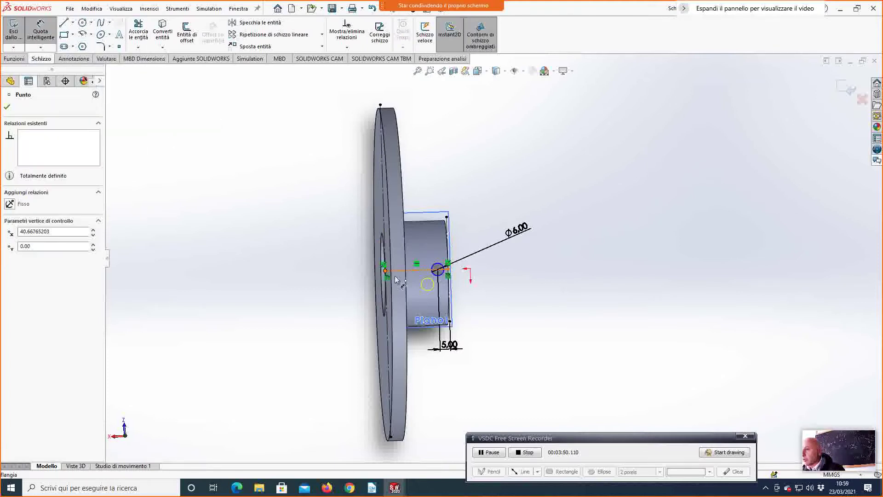
click(439, 270)
click(425, 183)
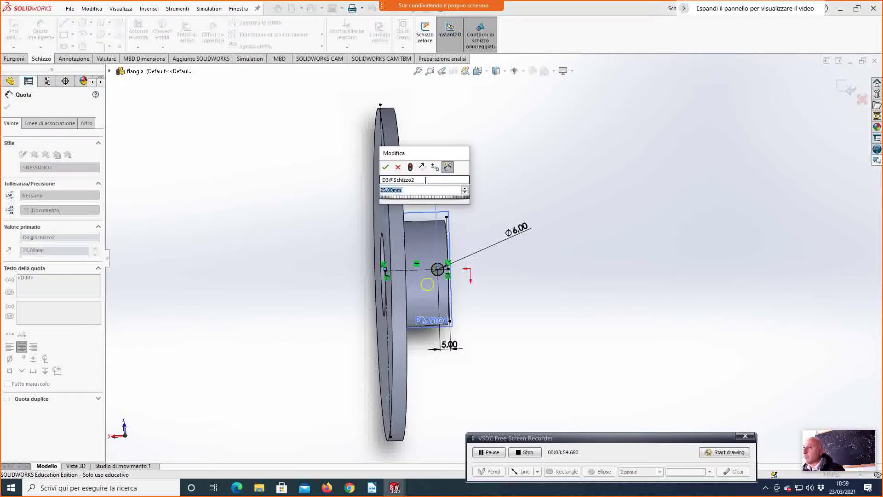
click(385, 168)
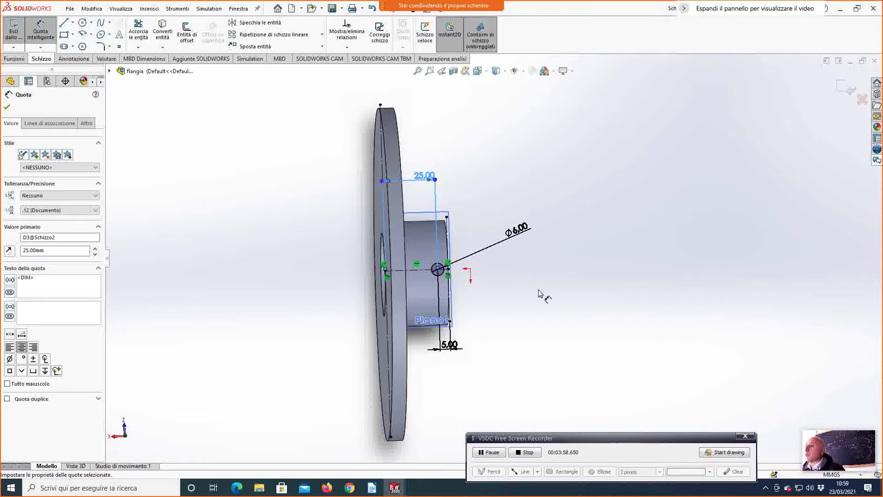
middle_drag(540, 293, 548, 255)
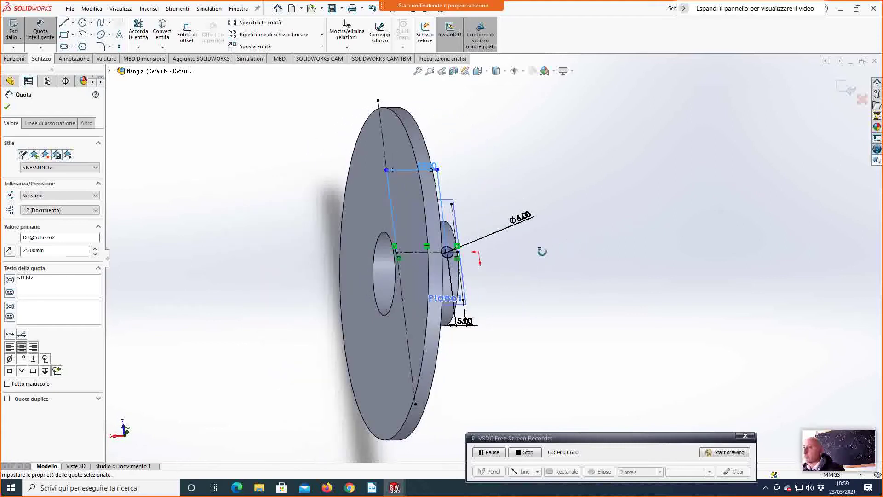
click(862, 99)
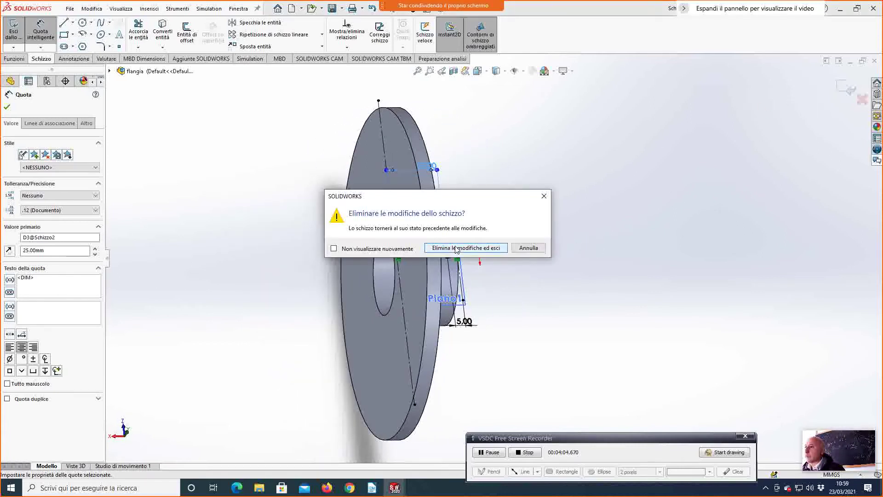
click(526, 248)
click(857, 85)
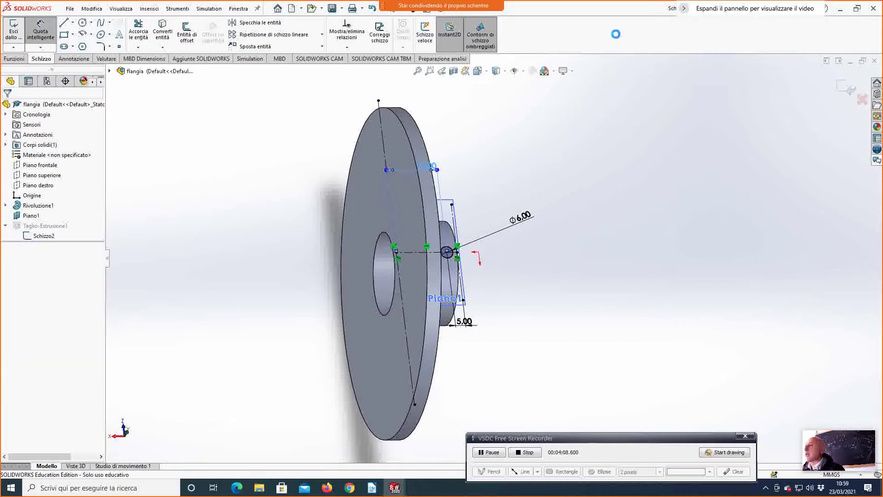
Close the flange part with its changes saved, and rebuild the assembly.
click(875, 61)
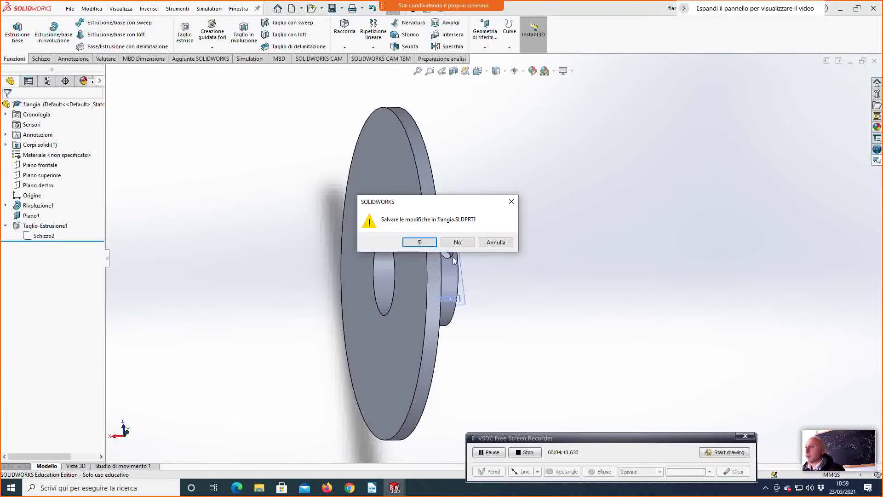
click(422, 244)
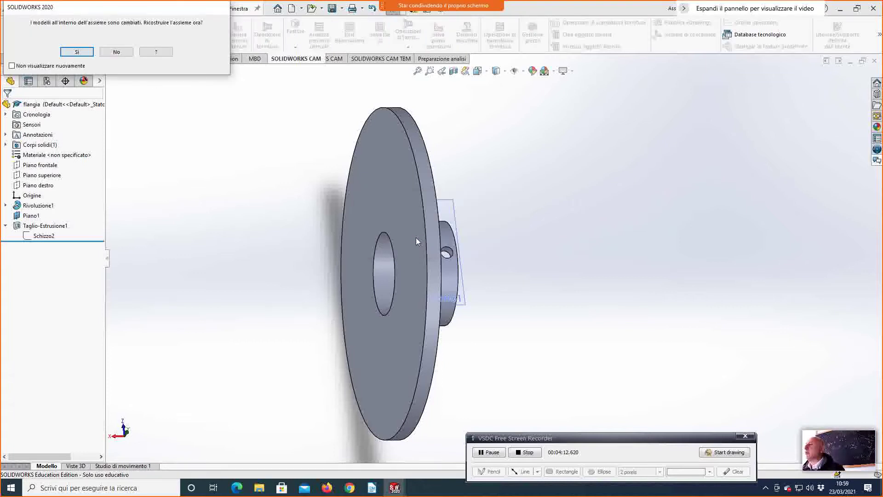
click(69, 52)
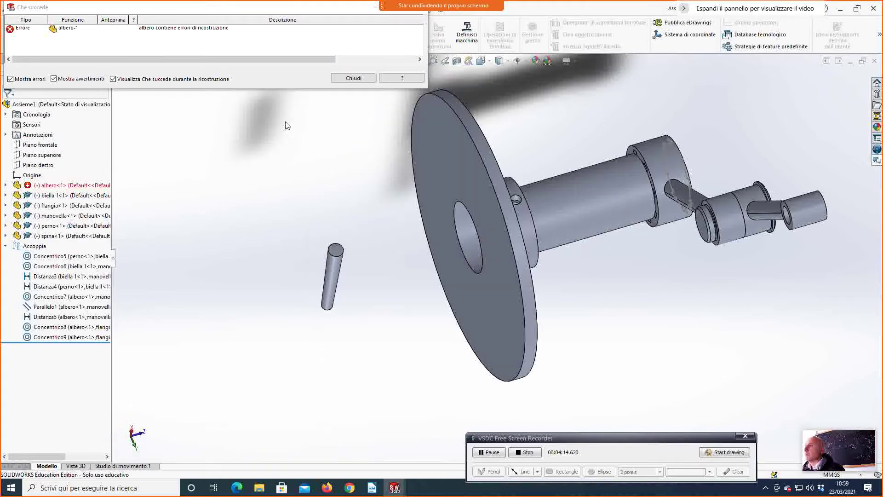
click(353, 78)
Open the shaft part from the assembly and open Schizzo7, the pin-hole sketch of Taglio-Estrusione1, for editing.
click(551, 214)
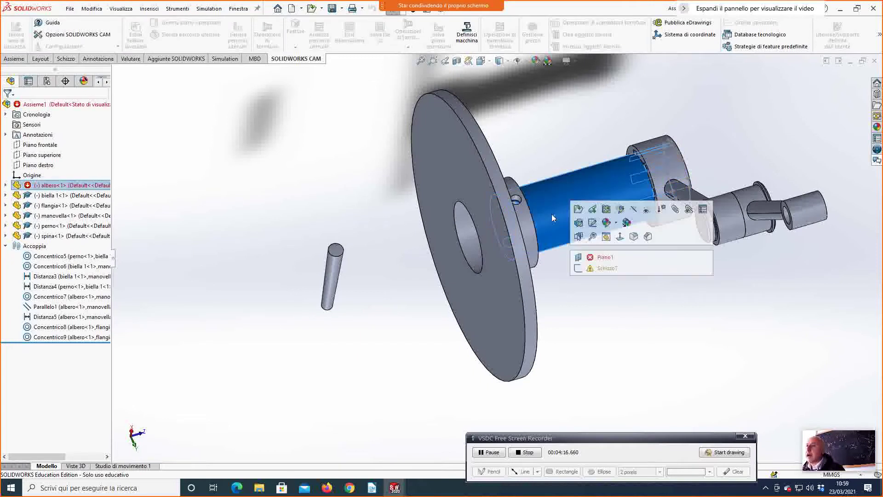
click(579, 208)
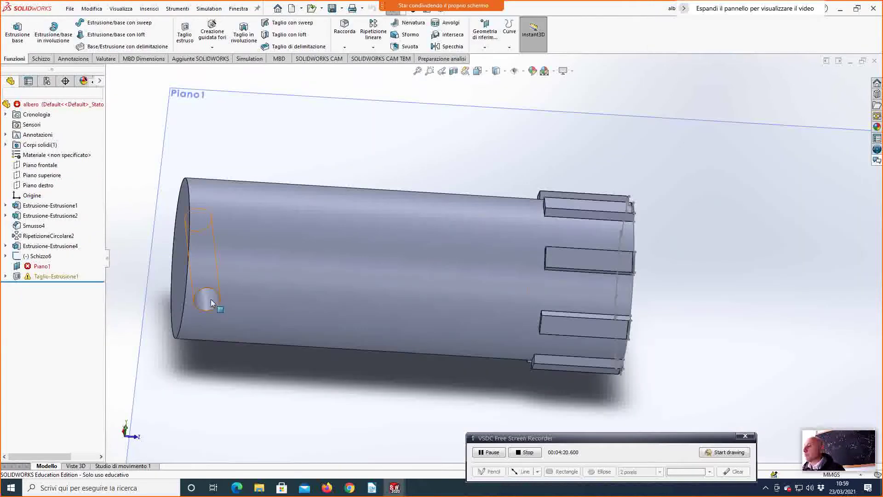
click(6, 276)
click(37, 286)
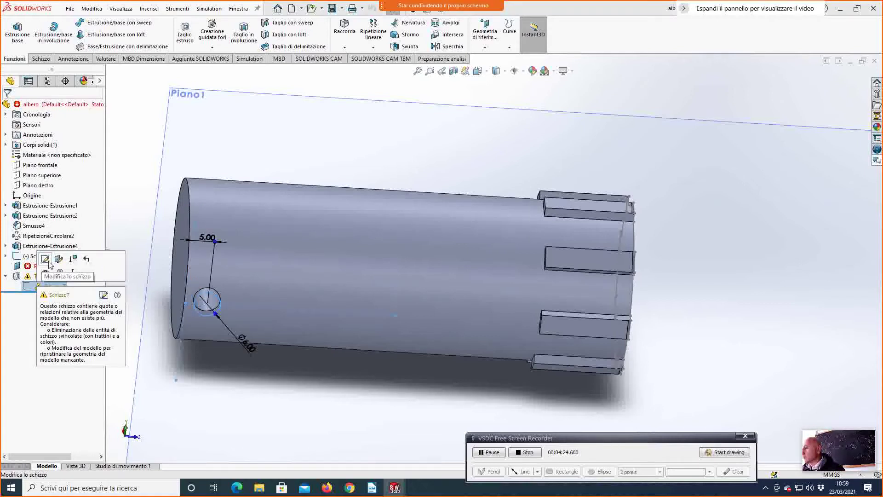
click(46, 259)
Set the pin hole's distance from the shaft end face to 25 mm and exit the sketch, continuing despite the errors.
click(209, 239)
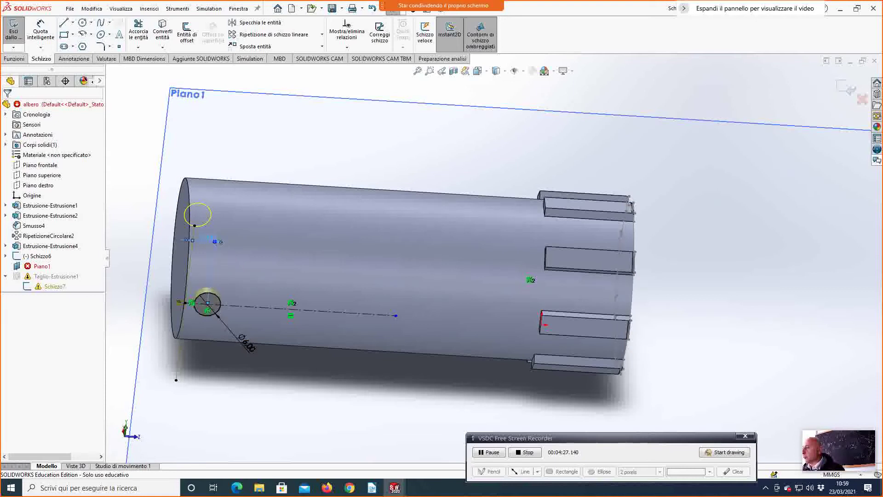
key(Escape)
click(208, 237)
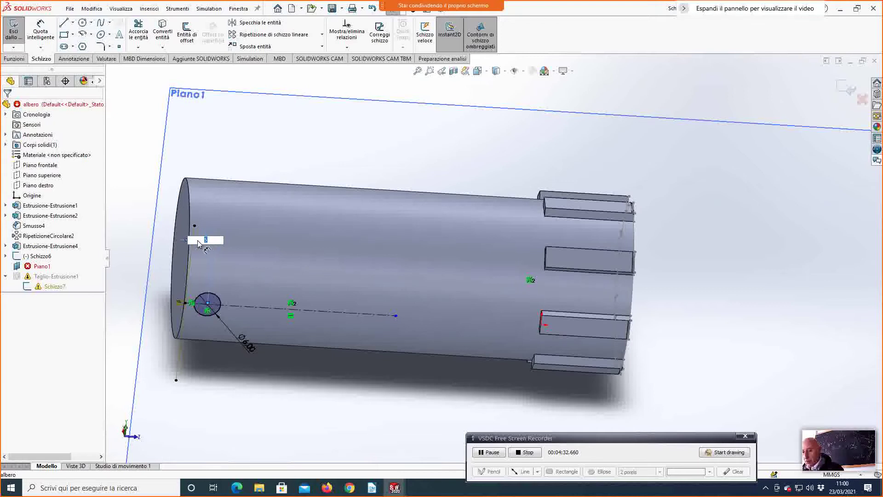
text(25)
key(Return)
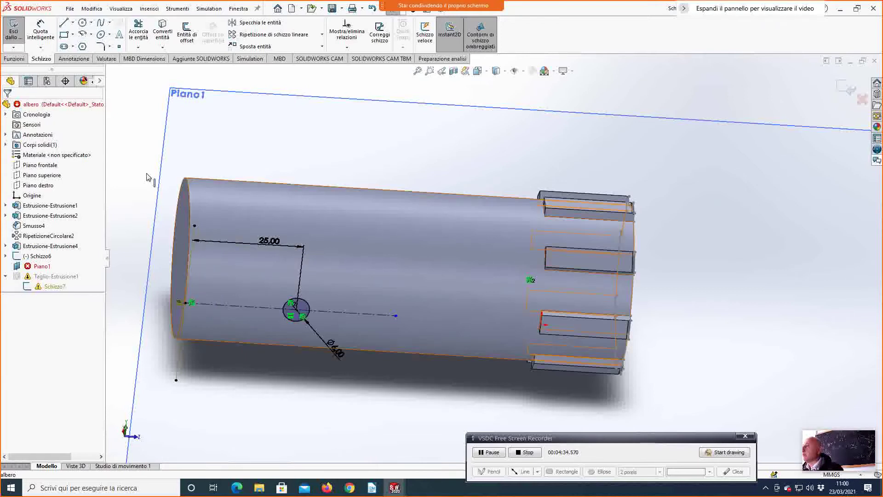
click(18, 33)
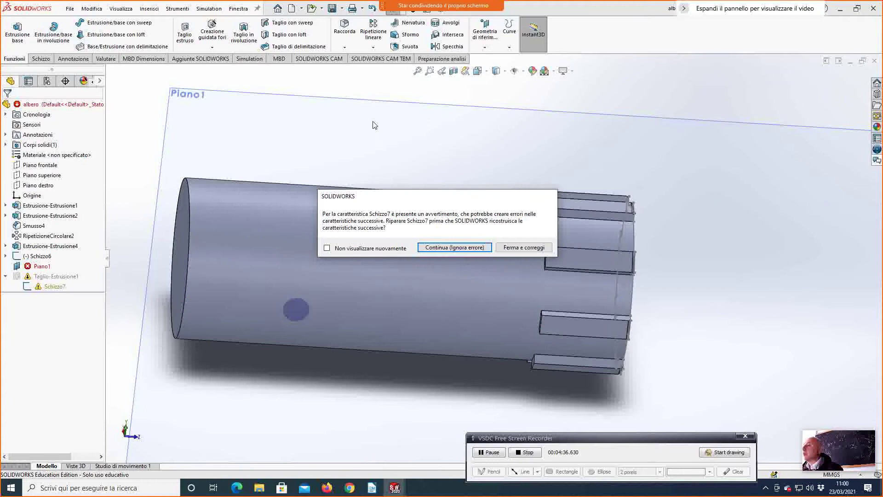
click(449, 248)
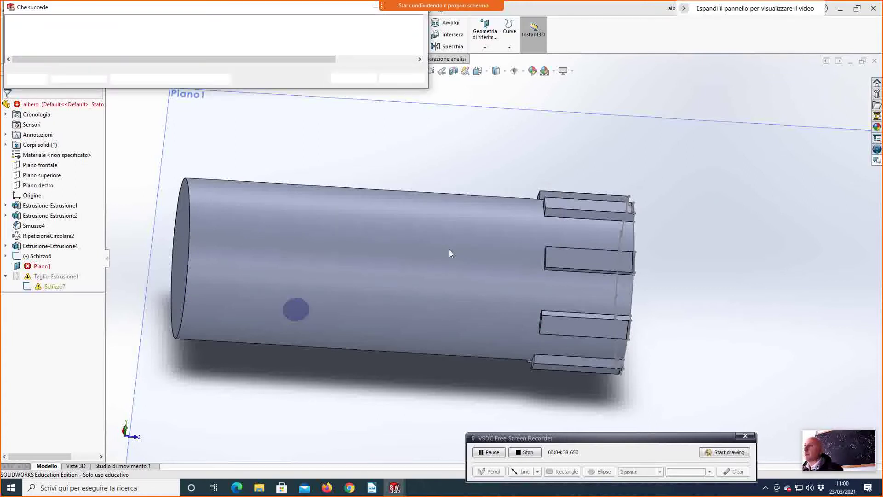
click(354, 78)
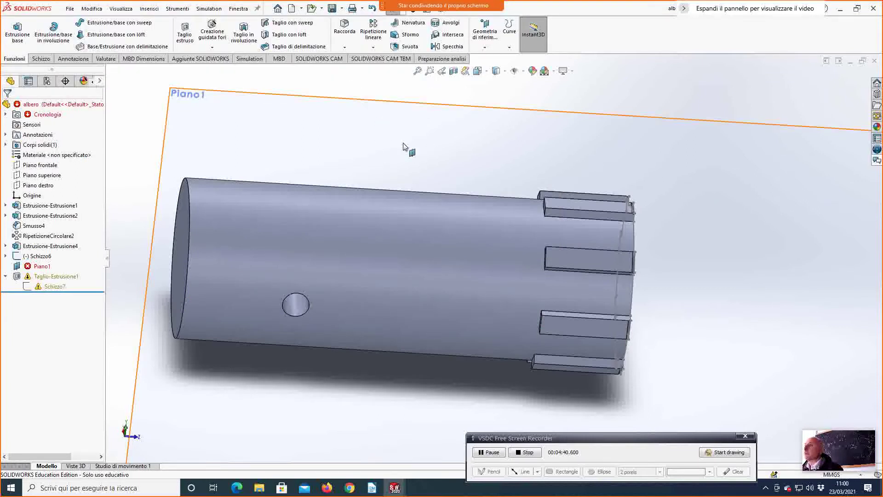
Close the shaft part with its changes saved, and update the assembly, dismissing the rebuild error report.
click(874, 62)
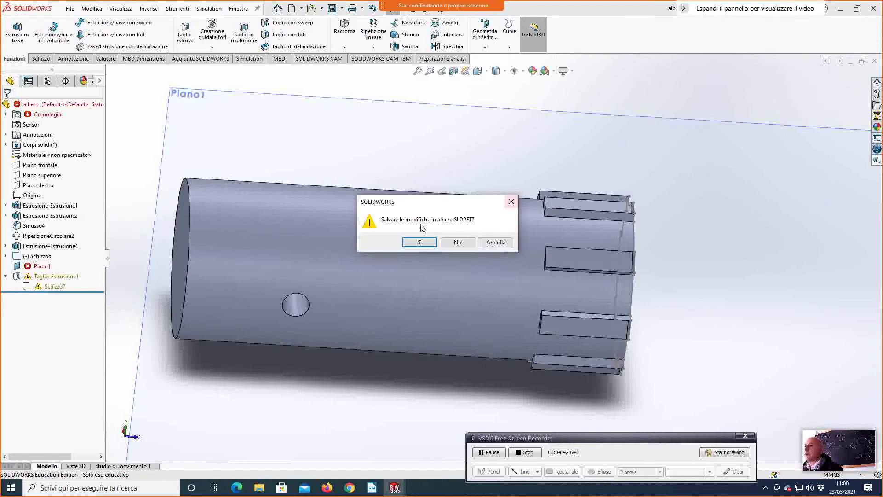
click(411, 246)
click(466, 244)
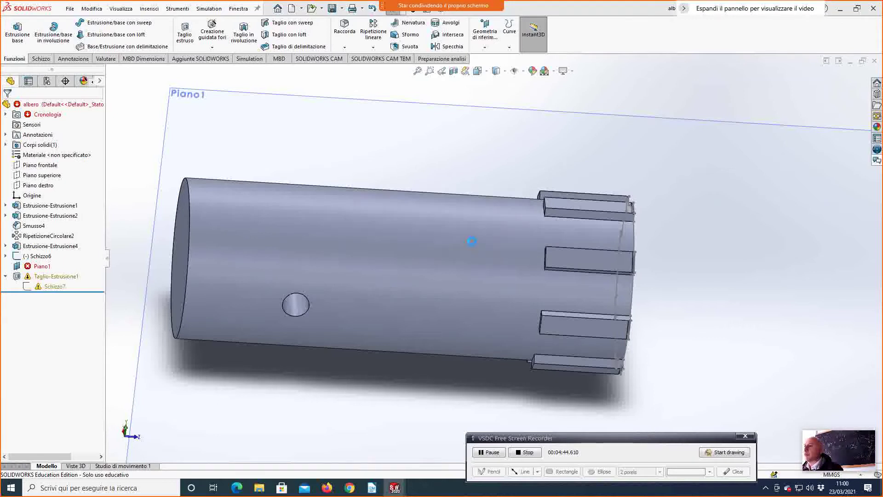
click(72, 50)
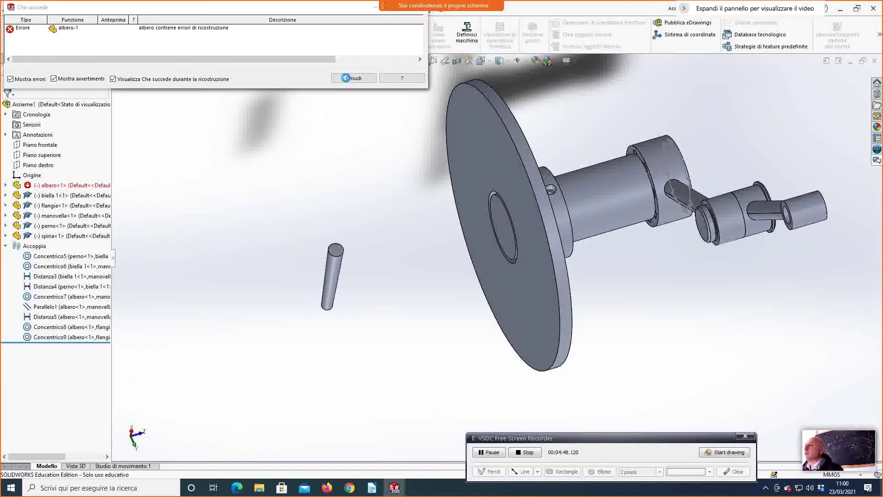
click(346, 78)
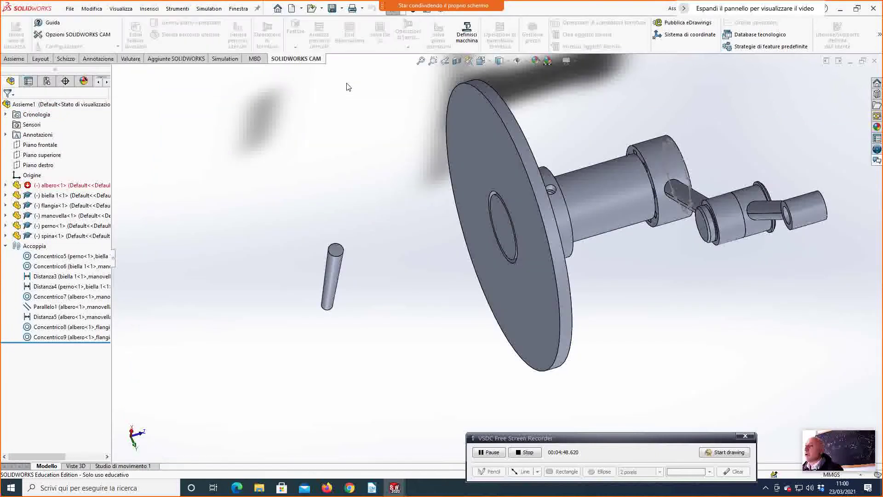
Examine how the shaft fits in the flange hub, and open the shaft part from the assembly.
scroll(522, 222, down, 5)
middle_drag(552, 210, 638, 277)
scroll(636, 276, up, 3)
scroll(637, 276, down, 2)
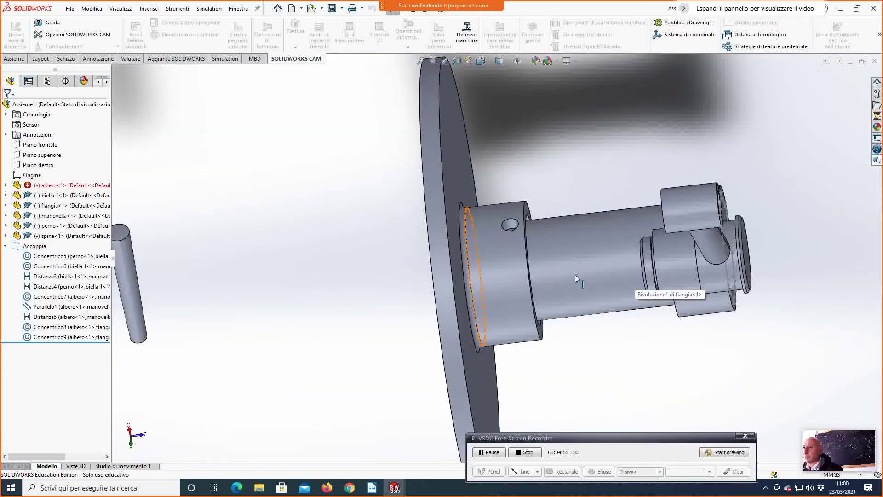
click(548, 264)
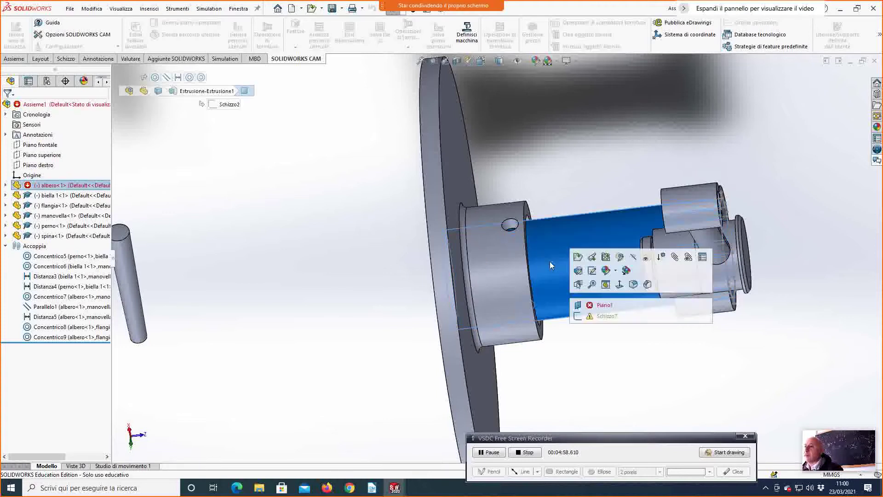
click(576, 256)
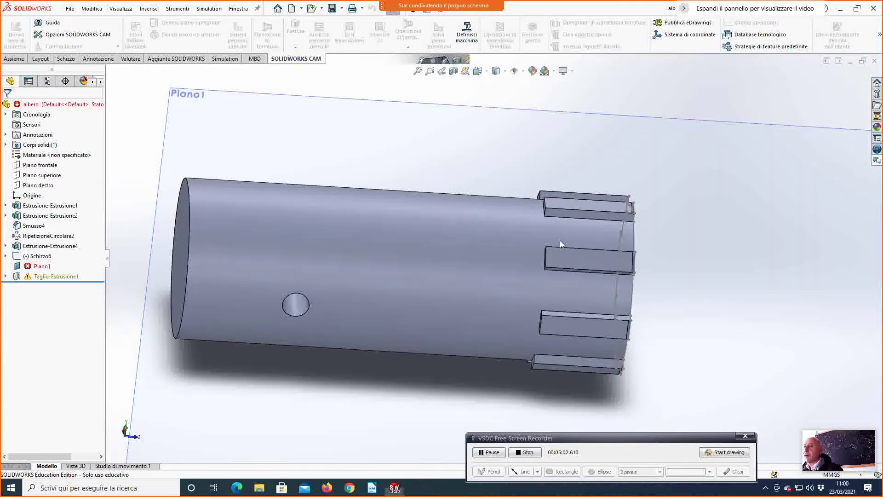
Check the dimensions of Estrusione-Estrusione1 and Estrusione-Estrusione2 on the shaft, and close the part.
scroll(492, 276, up, 3)
middle_drag(424, 324, 499, 324)
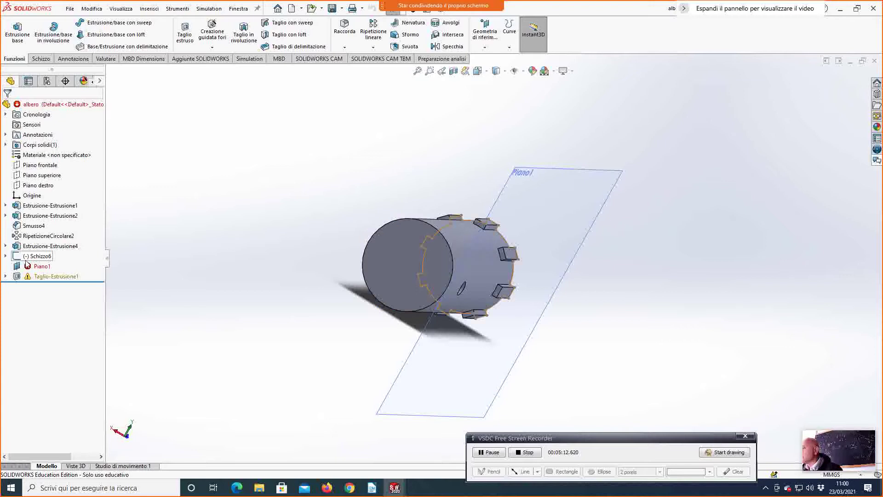
click(25, 208)
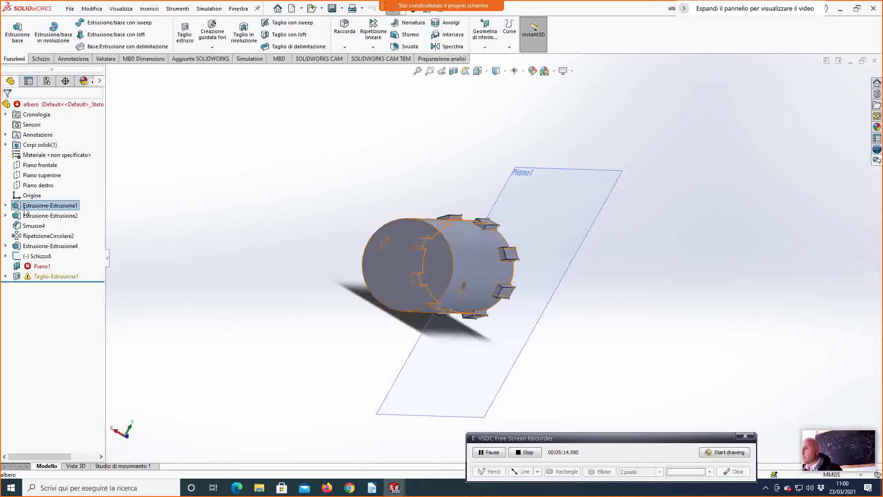
middle_drag(245, 264, 345, 377)
click(6, 215)
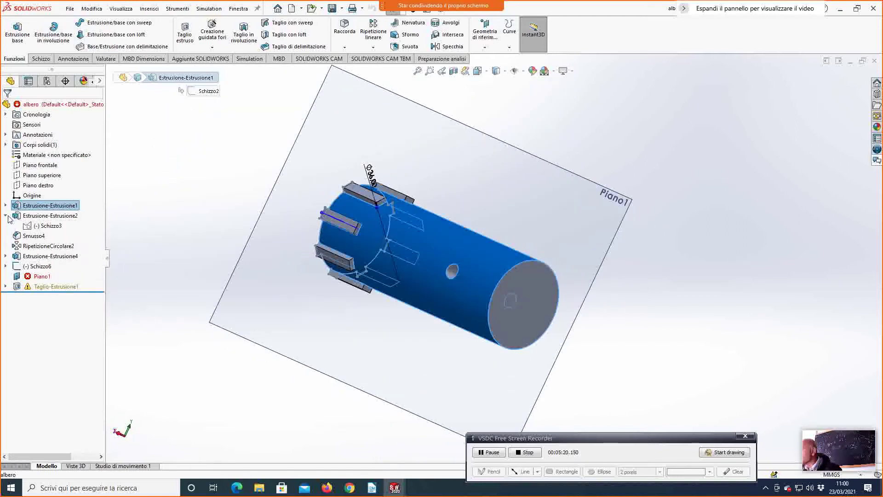
click(52, 219)
middle_drag(184, 235, 287, 296)
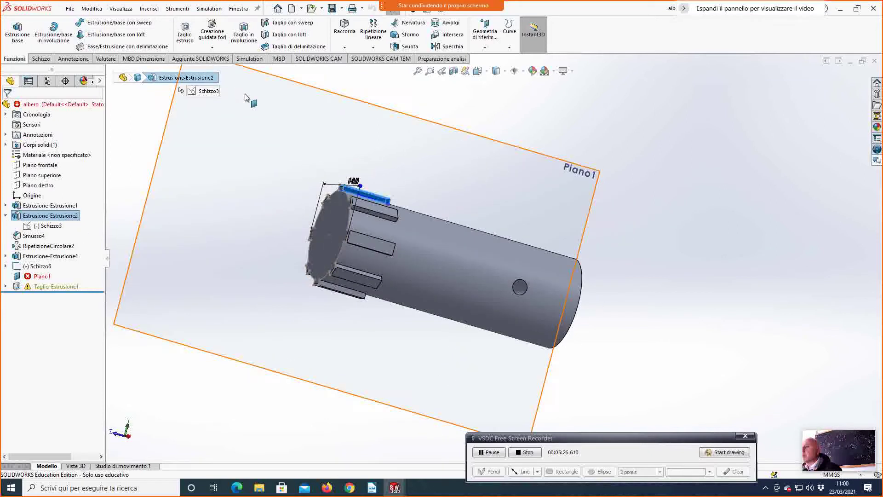
click(874, 62)
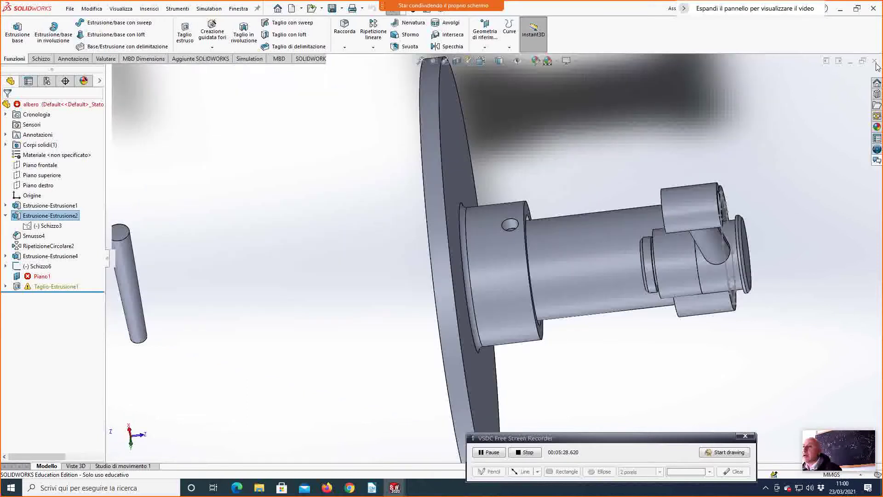
Open the flange part from the assembly and set the bore radius to 18 mm in Schizzo1 of Rivoluzione1.
right_click(497, 274)
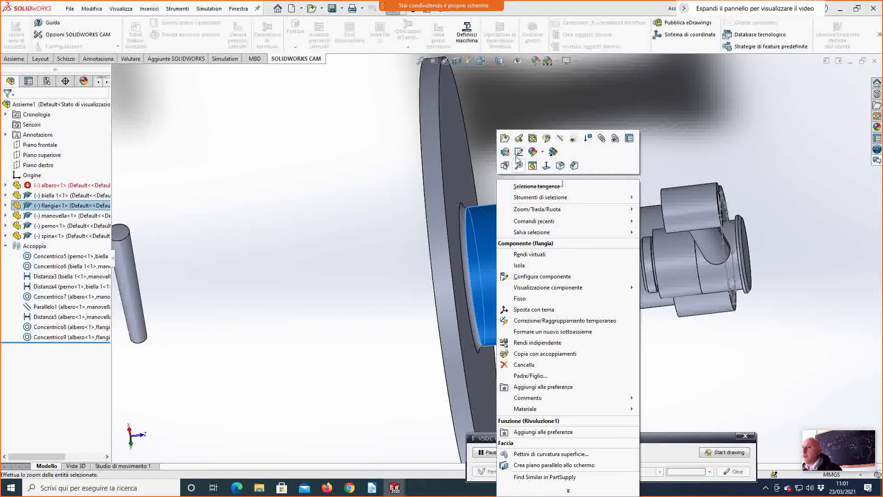
click(505, 141)
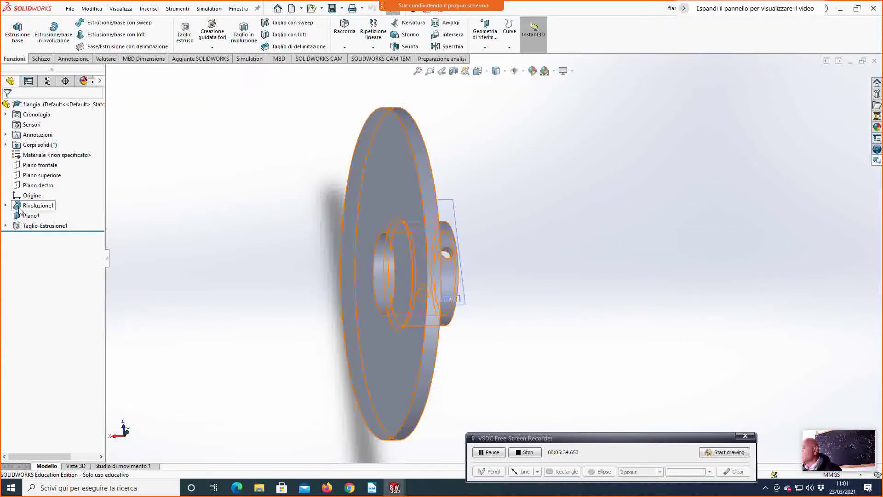
click(6, 205)
click(46, 216)
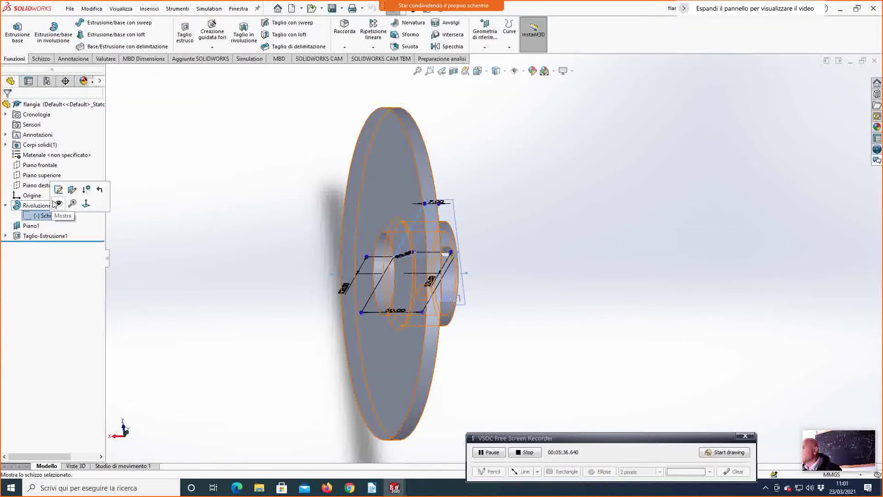
click(57, 191)
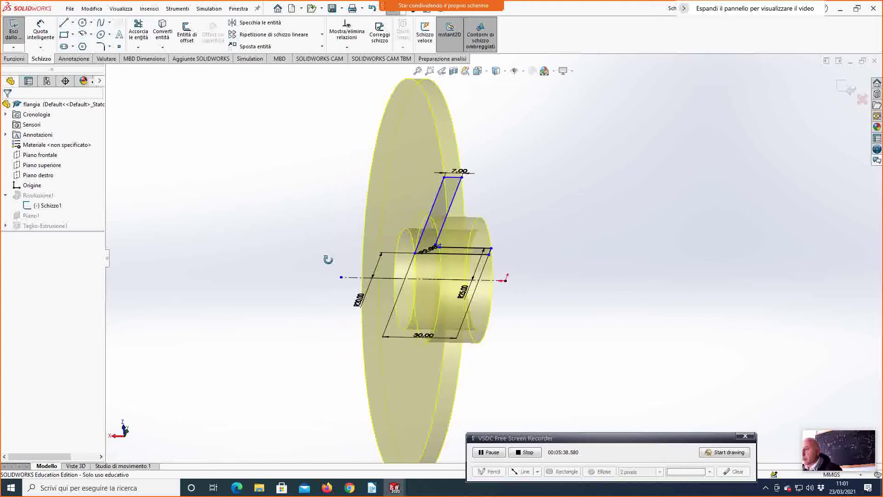
mouse_move(316, 198)
middle_down()
mouse_move(296, 178)
mouse_move(253, 185)
mouse_move(300, 175)
mouse_move(306, 183)
middle_up()
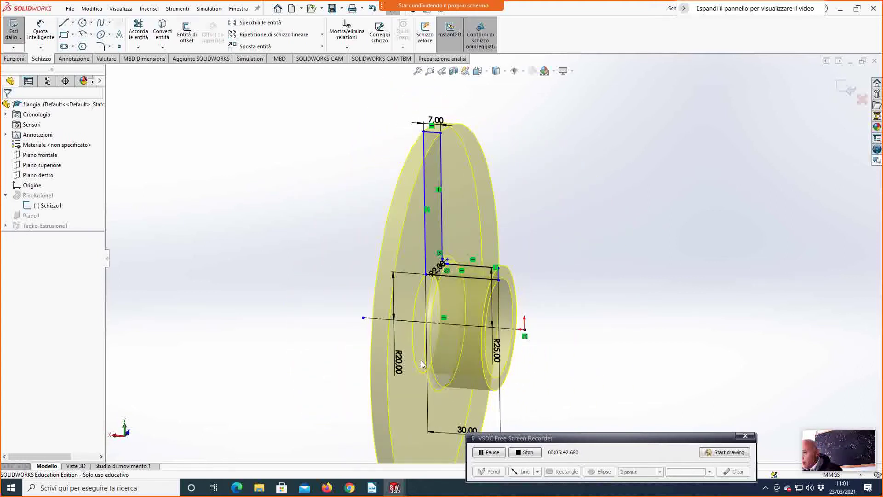
click(397, 368)
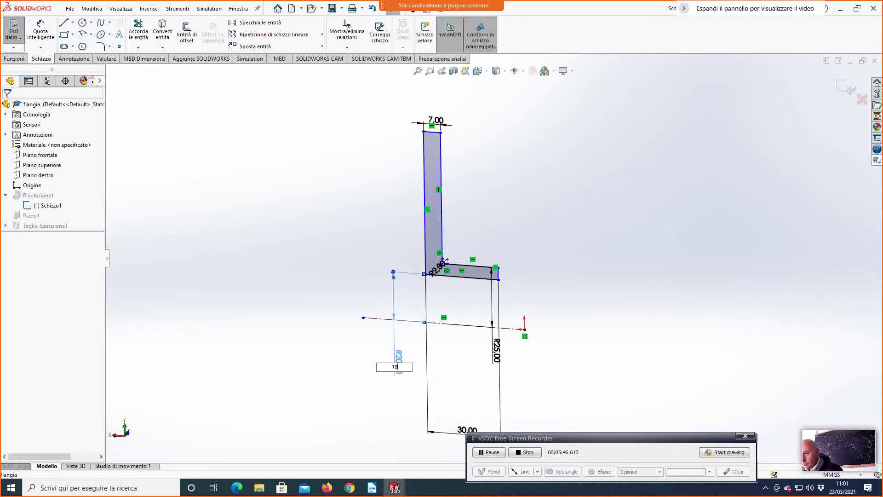
key(Return)
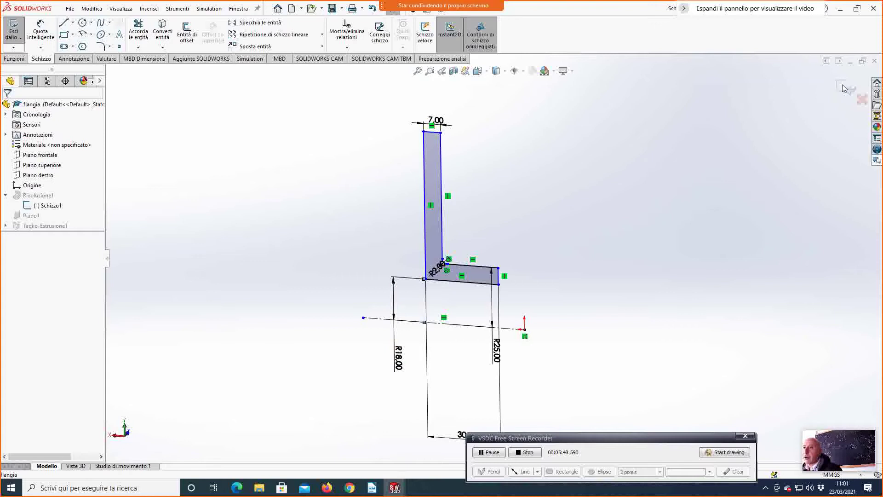
Close the flange part with its changes saved, and update the assembly.
click(875, 62)
click(420, 243)
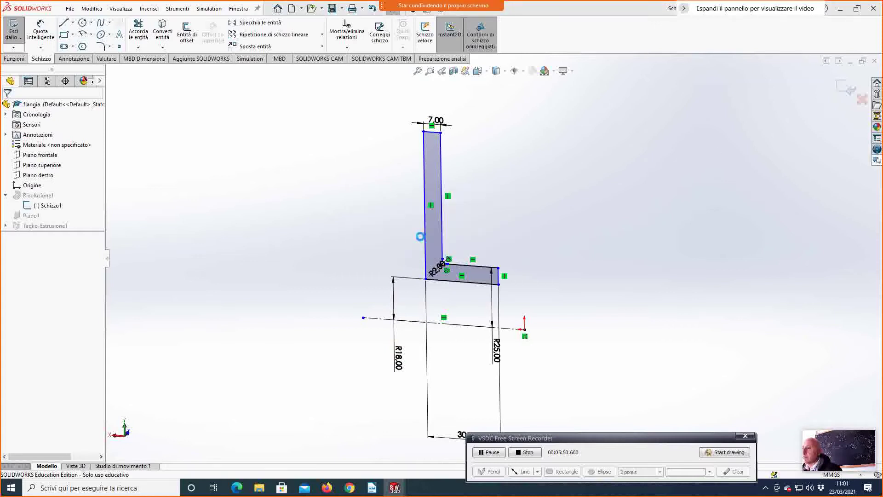
click(411, 209)
click(70, 55)
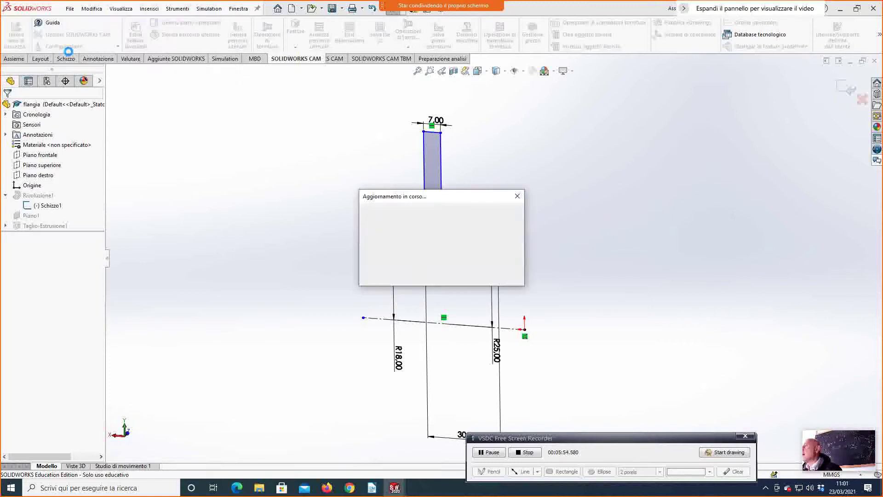
click(355, 78)
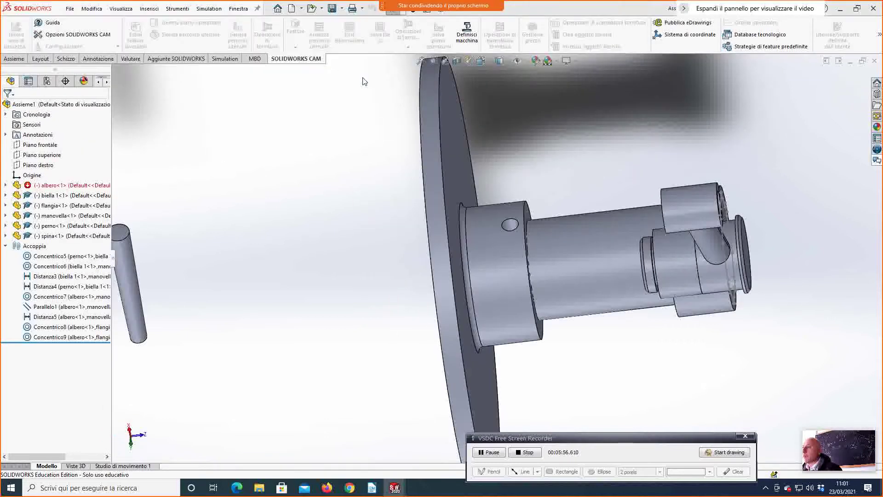
Mate the loose pin (spina) concentric with the pin hole in the shaft, and inspect it at the flange hub.
scroll(367, 354, up, 3)
middle_drag(368, 351, 476, 312)
middle_drag(593, 354, 327, 330)
scroll(358, 376, up, 3)
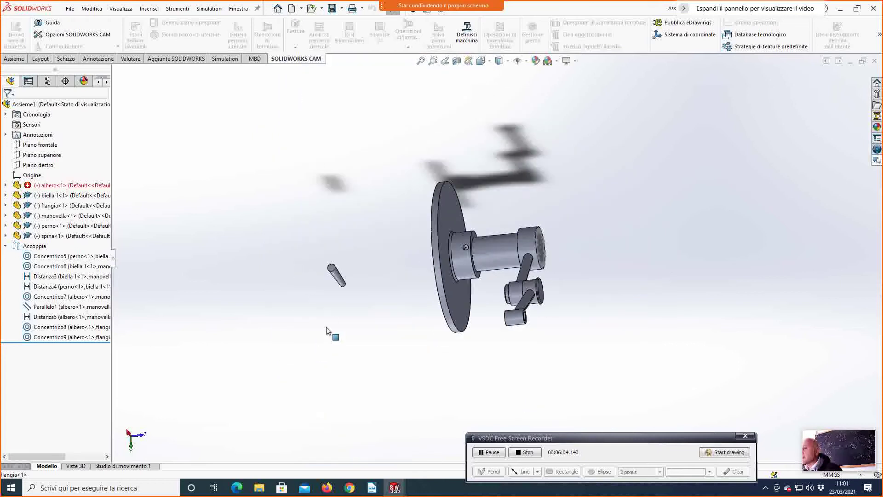
click(338, 282)
scroll(460, 285, down, 5)
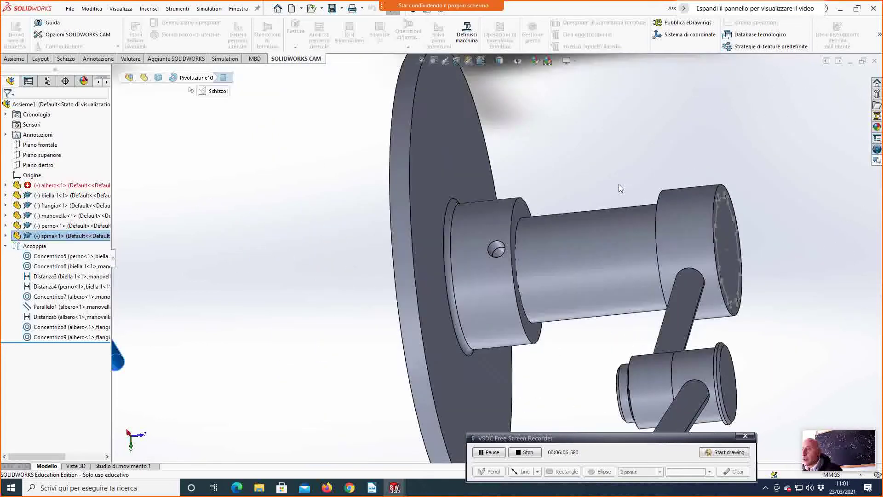
scroll(620, 187, down, 2)
ctrl+click(468, 274)
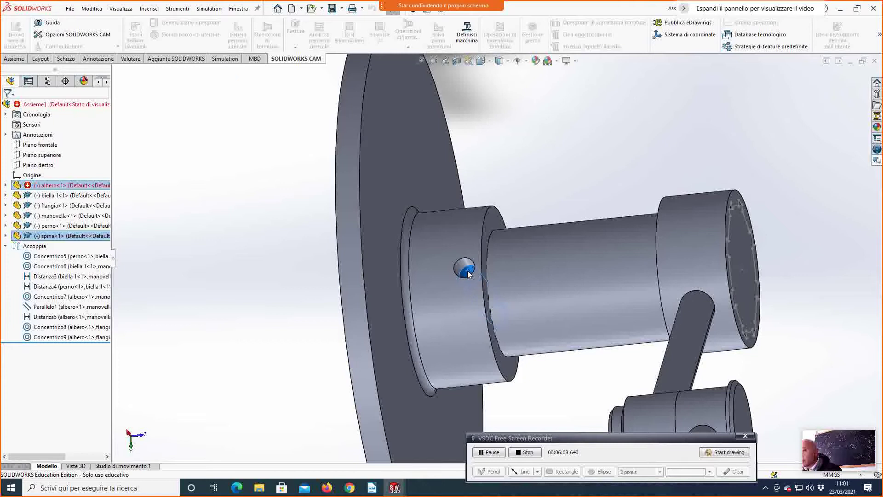
ctrl+click(487, 271)
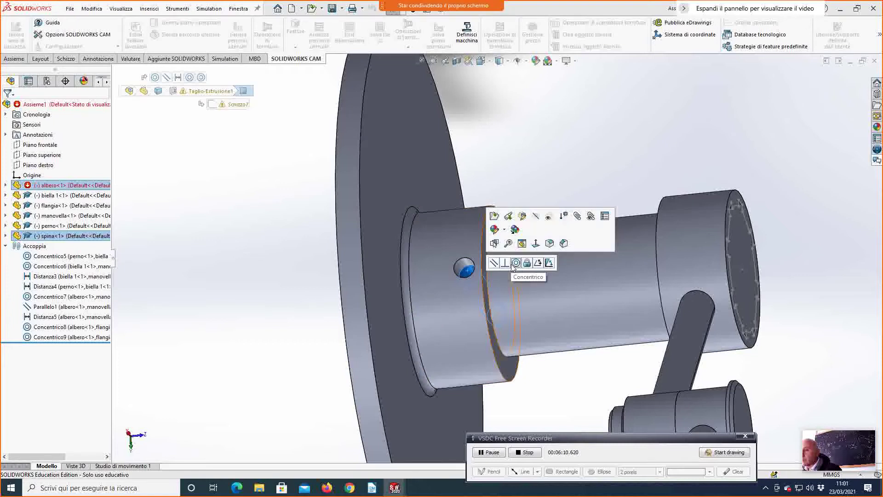
click(516, 263)
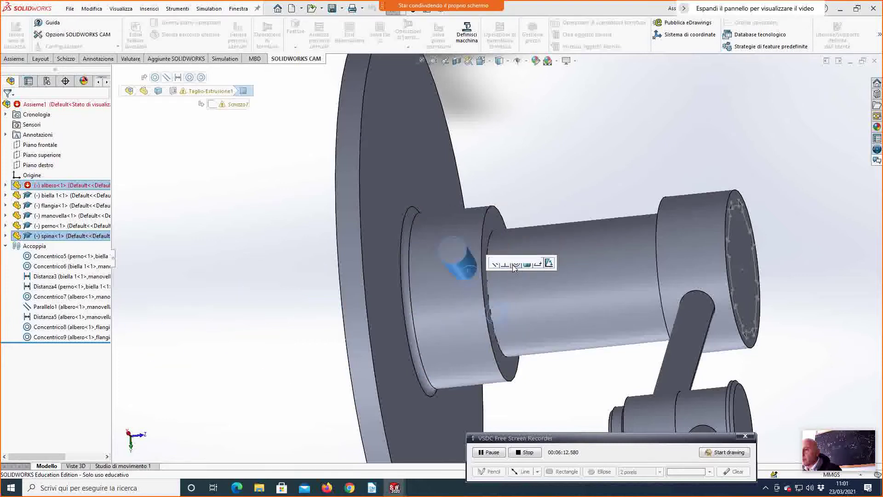
scroll(476, 331, up, 3)
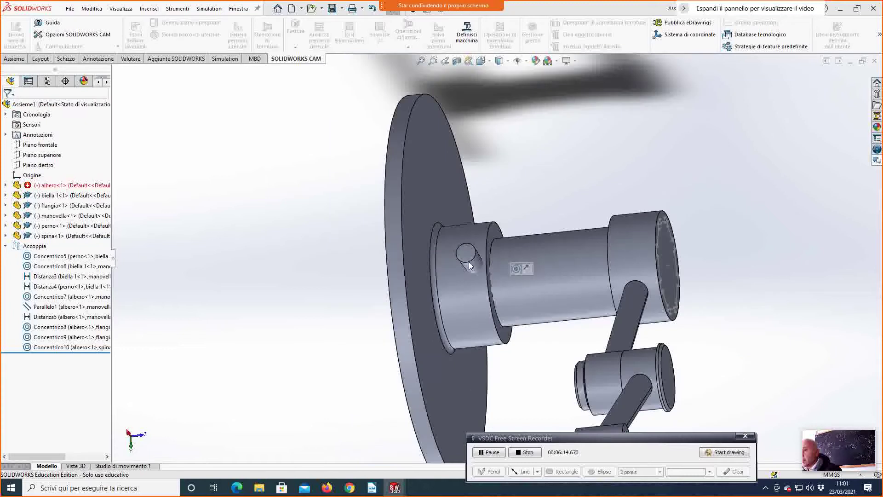
middle_drag(493, 361, 501, 262)
scroll(506, 258, down, 3)
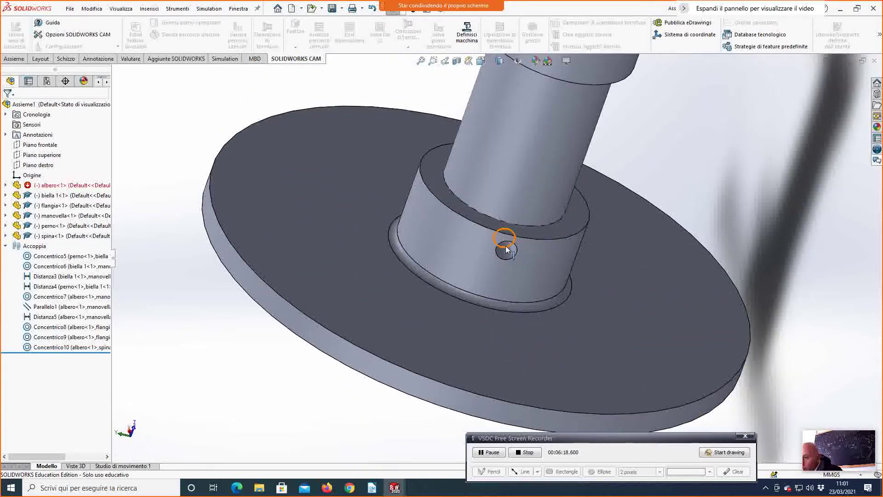
click(505, 251)
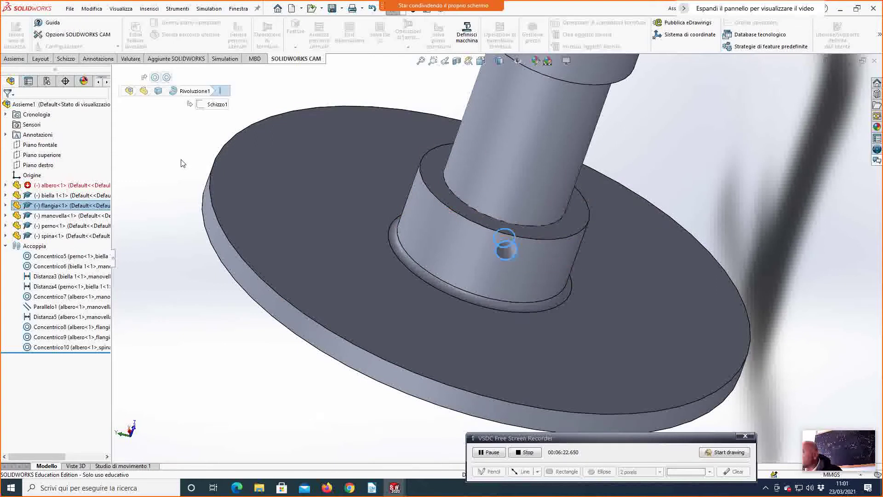
key(Escape)
click(14, 58)
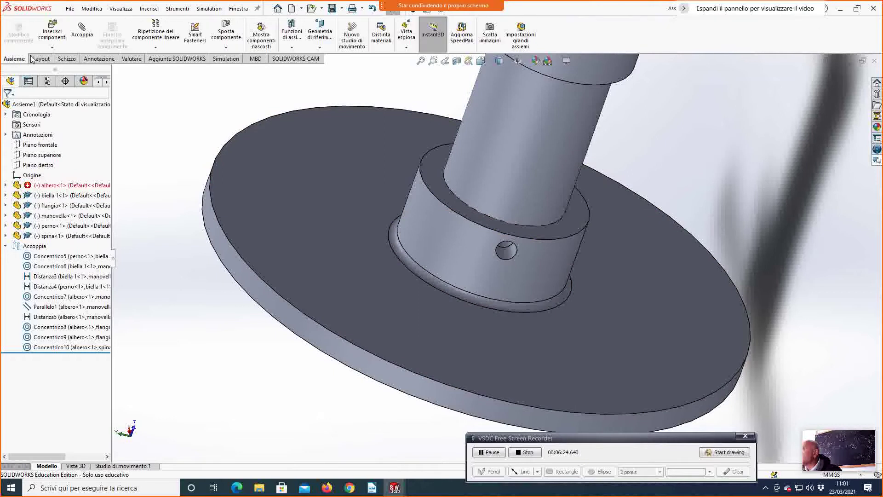
click(503, 250)
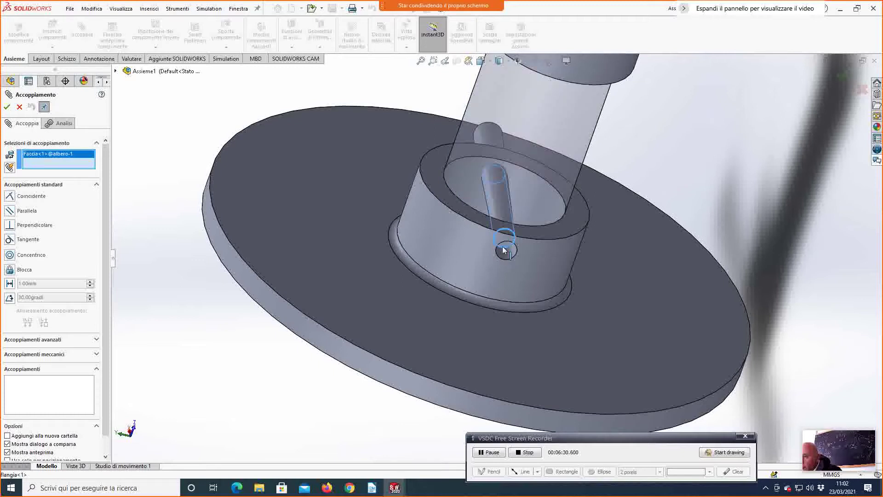
click(503, 249)
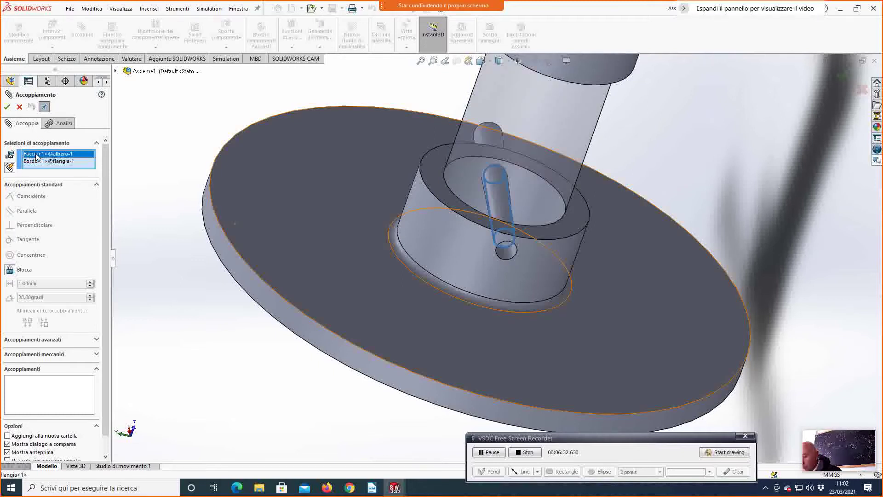
key(Delete)
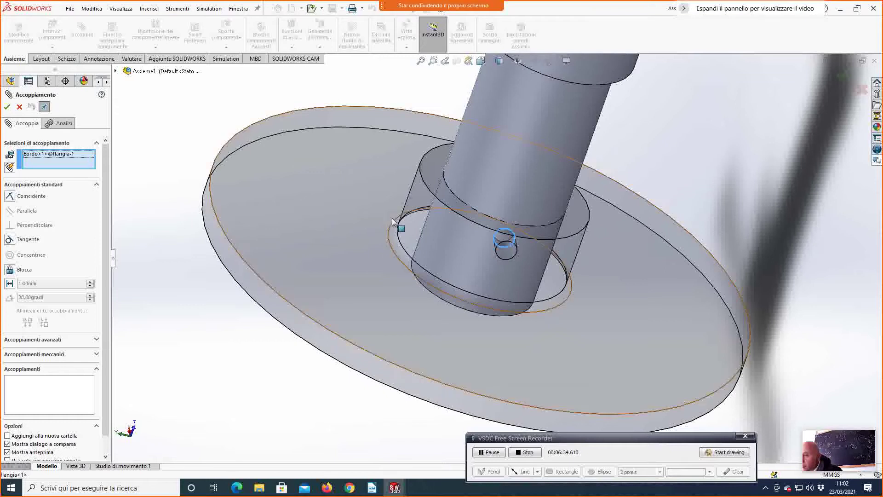
click(500, 260)
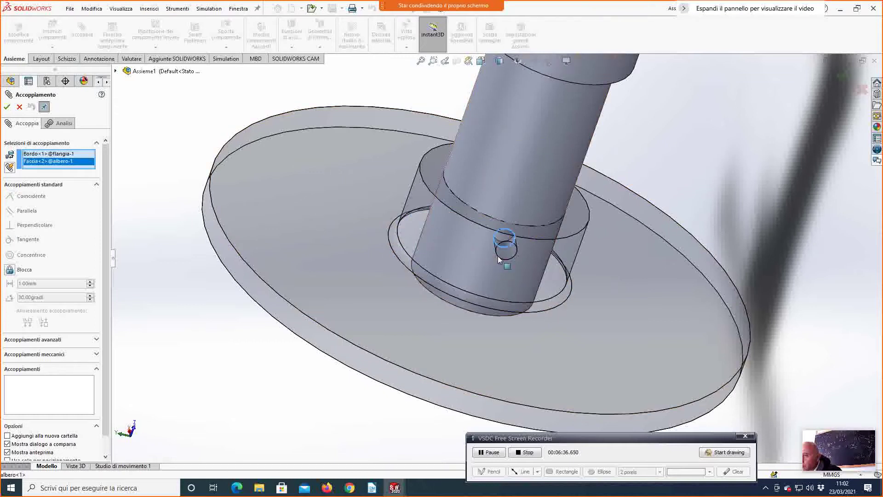
click(504, 261)
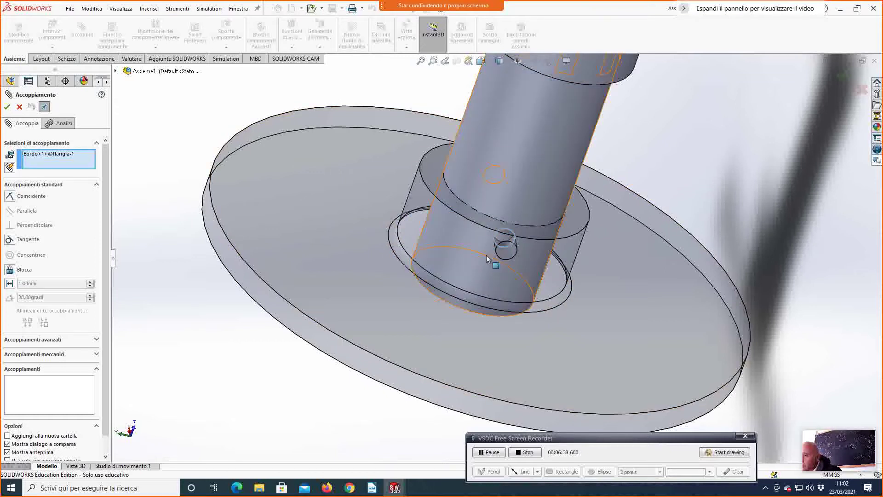
key(Escape)
Mate the end of the pin (spina) tangent to the outer cylindrical face of the flange hub.
scroll(473, 307, down, 5)
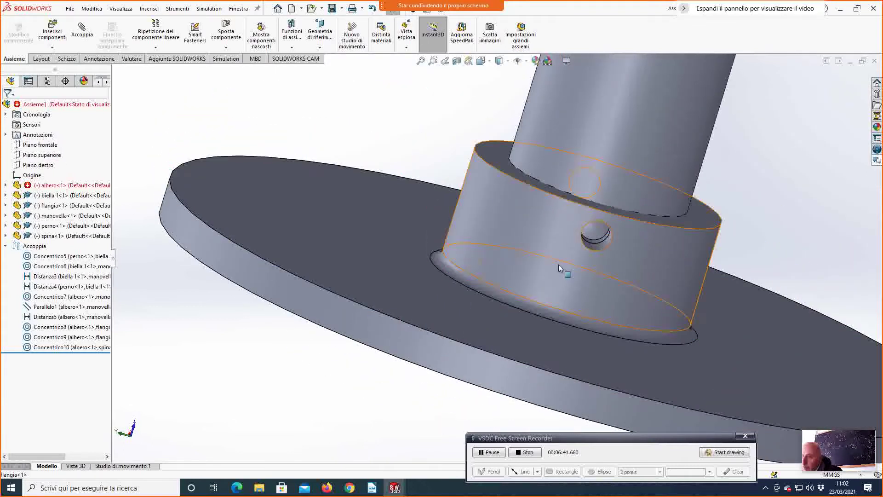
click(589, 247)
click(588, 249)
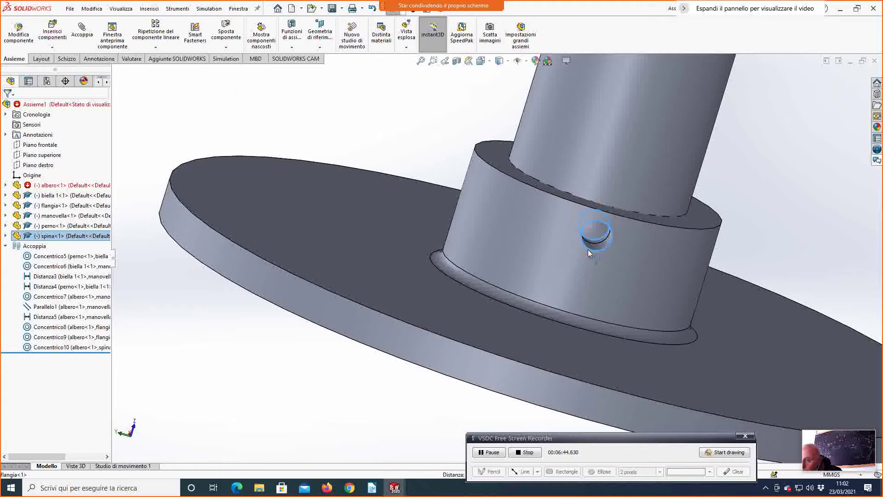
middle_drag(612, 243, 605, 240)
alt+drag(604, 244, 509, 290)
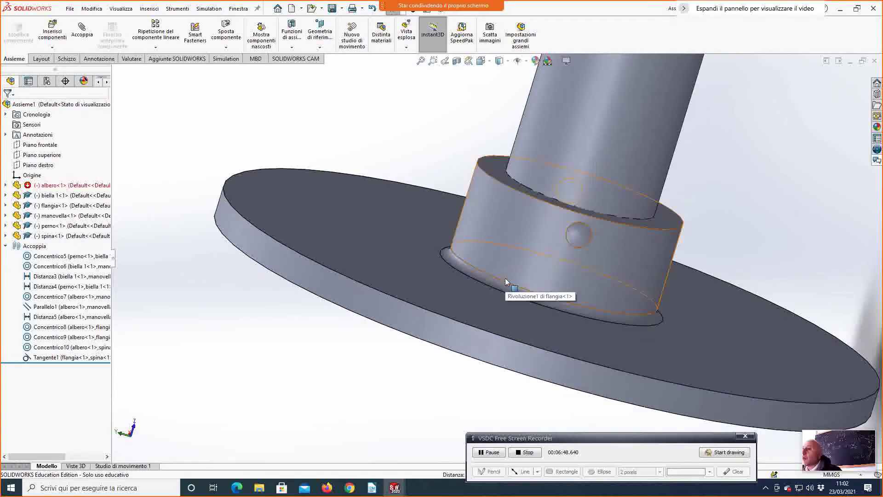
Examine the whole assembly, including the flange and the pivot (perno) between the crank and the connecting rod.
scroll(184, 174, up, 2)
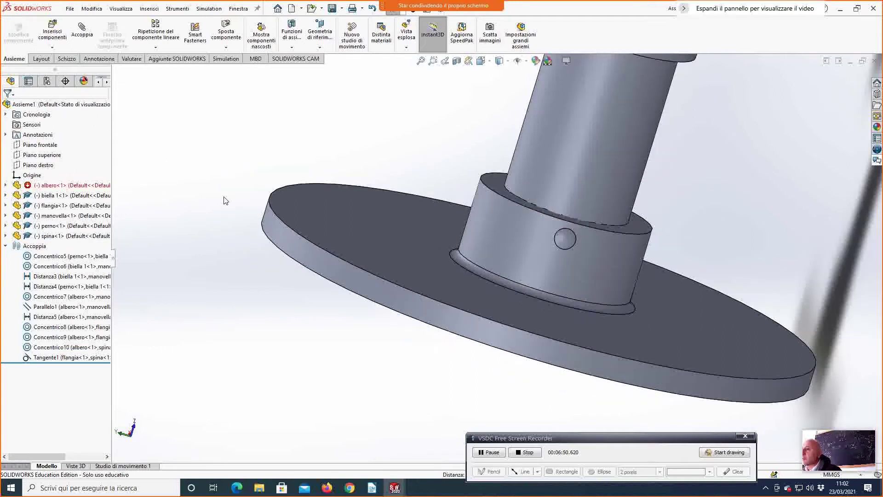
scroll(236, 200, up, 3)
middle_drag(242, 199, 412, 202)
scroll(412, 203, up, 4)
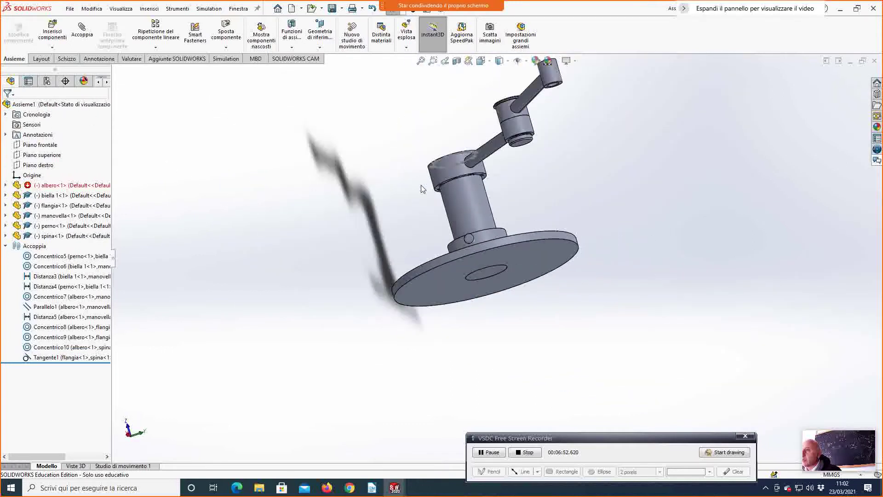
scroll(468, 209, down, 10)
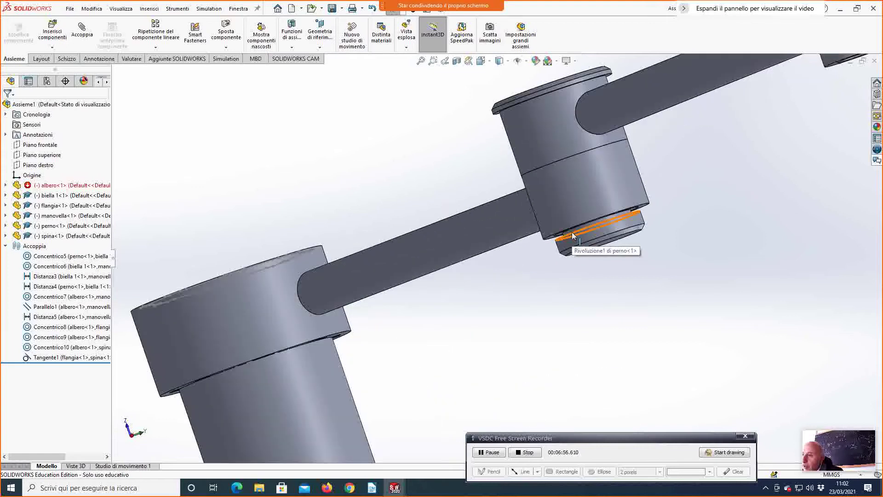
scroll(470, 313, up, 8)
middle_drag(504, 340, 390, 212)
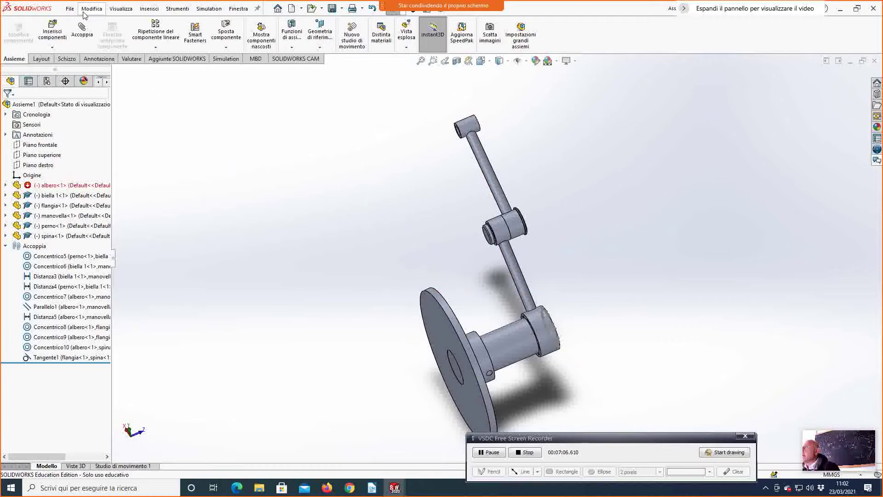
click(67, 11)
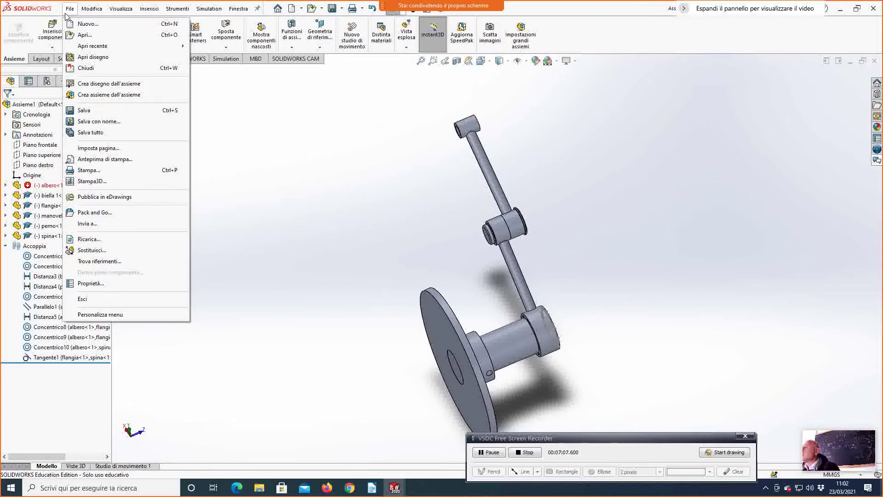
click(87, 27)
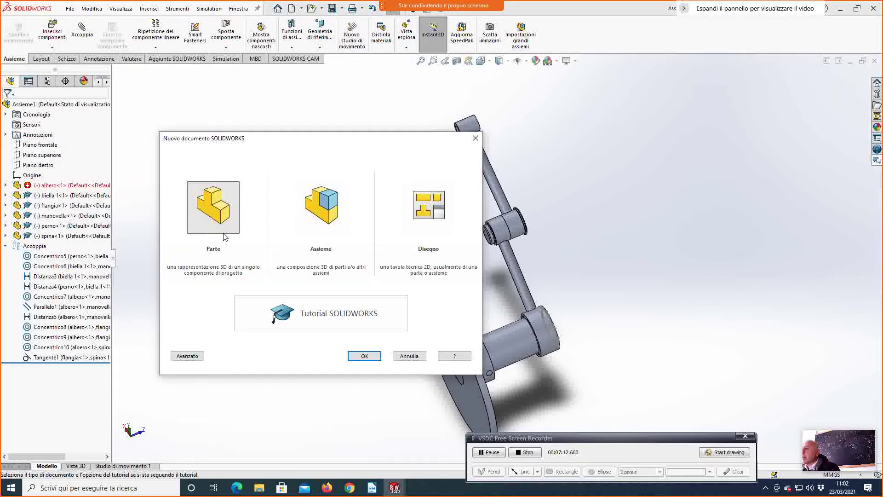
double_click(434, 214)
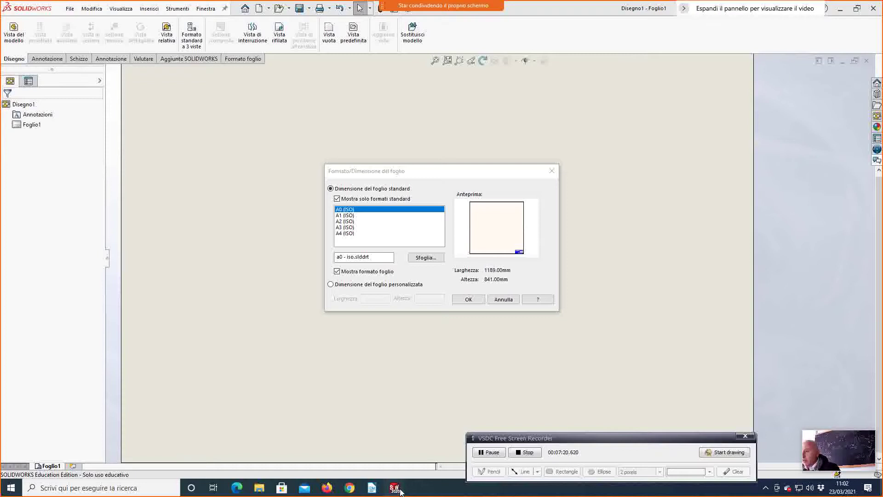
mouse_move(395, 486)
click(466, 467)
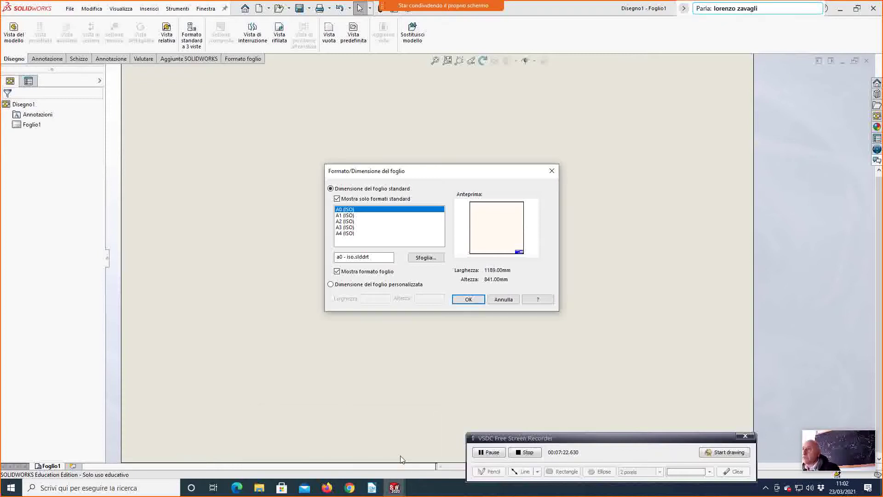
click(395, 489)
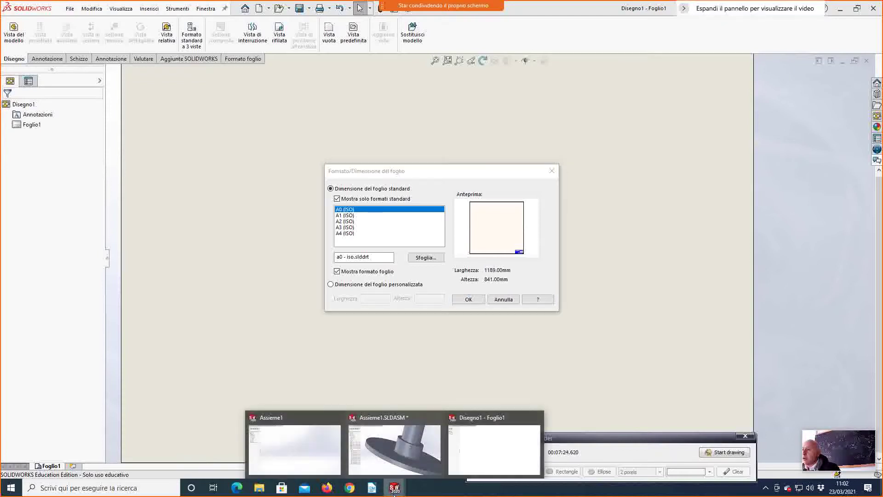
click(411, 458)
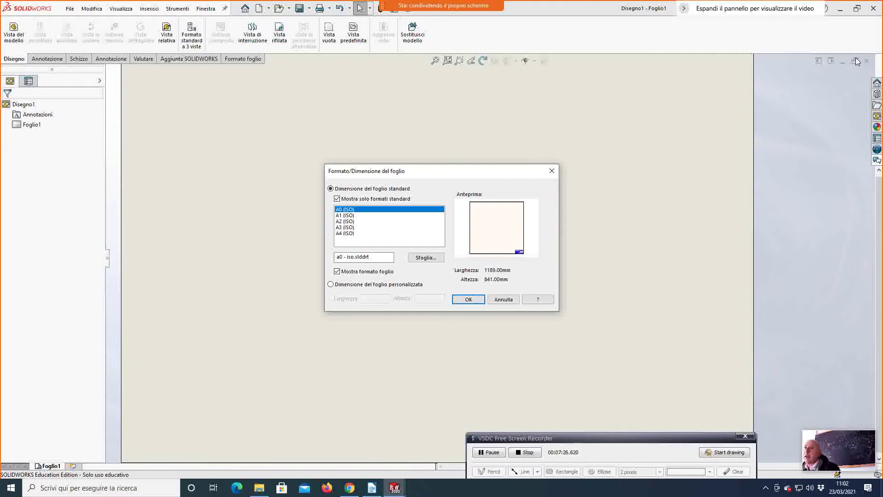
click(497, 300)
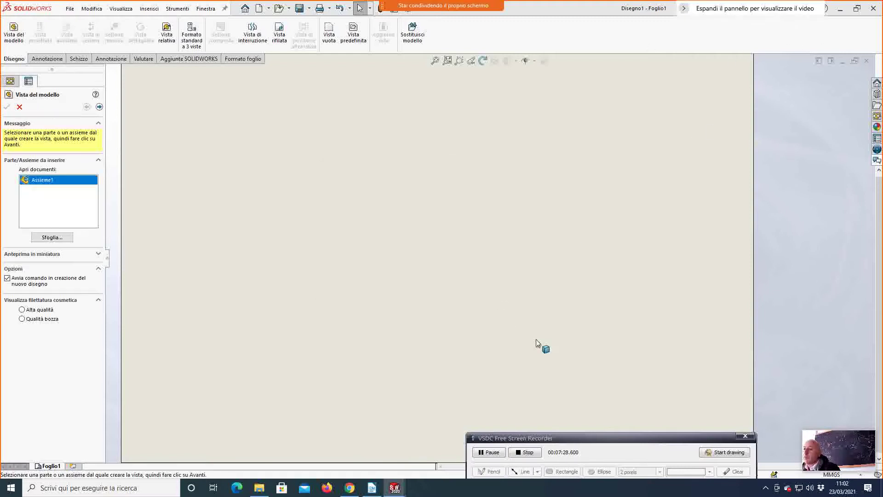
click(19, 107)
click(864, 62)
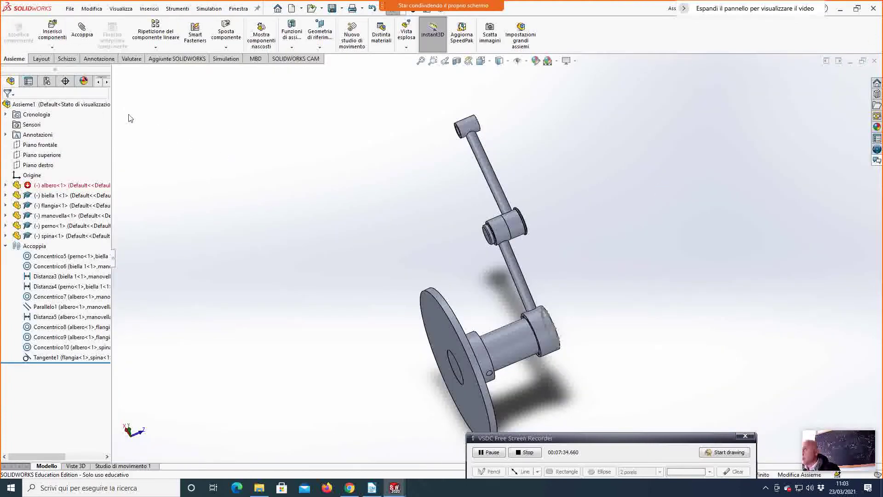
Save the assembly as Assieme1.SLDASM in the esercitazione 4 folder, replacing the existing file.
click(70, 8)
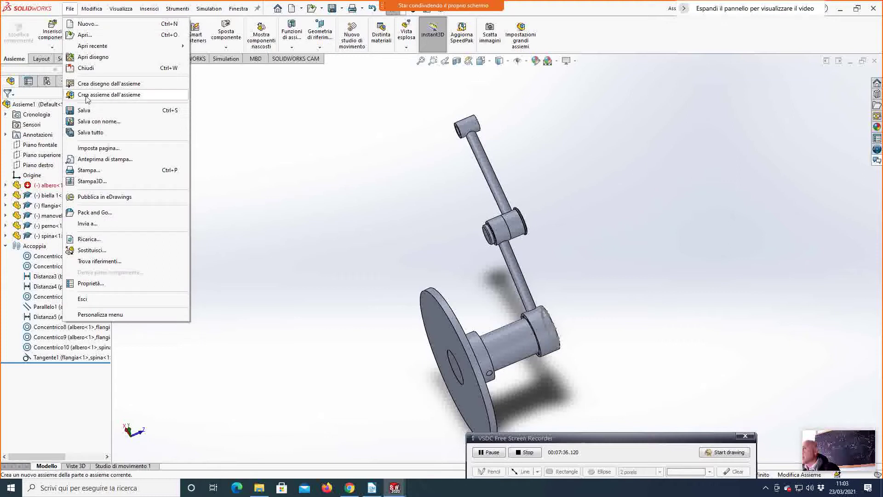
click(86, 120)
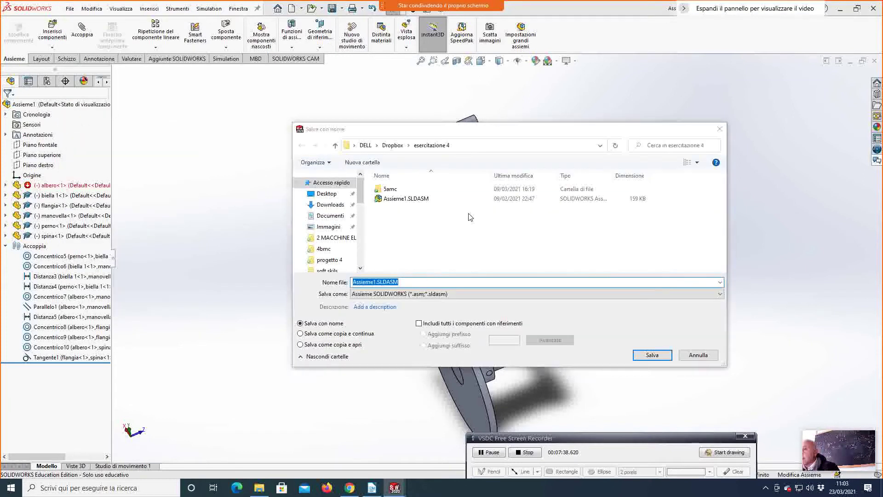
click(652, 355)
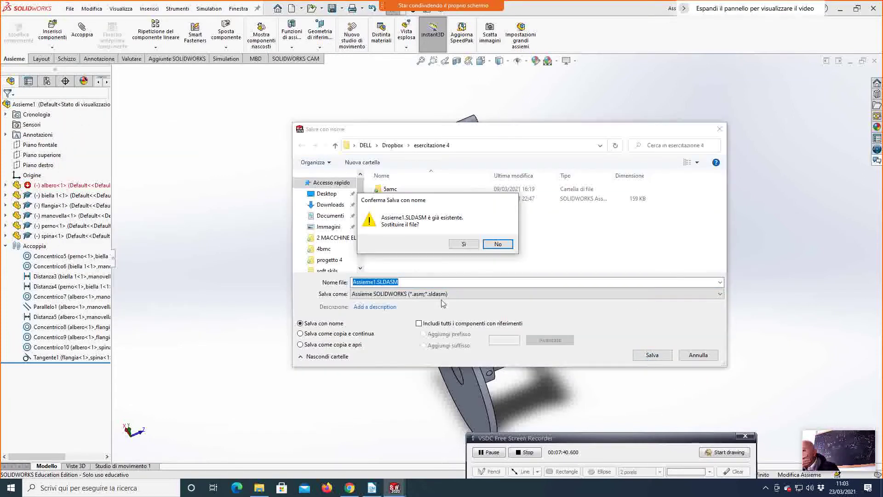
click(463, 243)
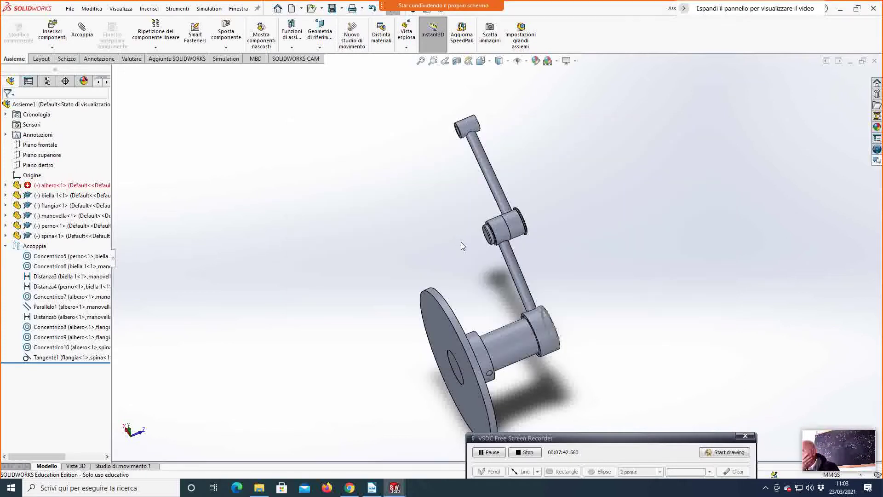
click(69, 10)
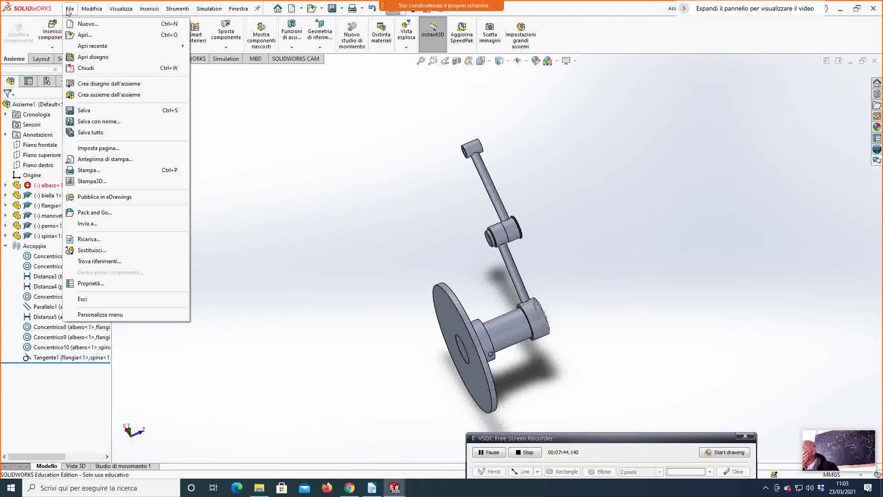
click(81, 35)
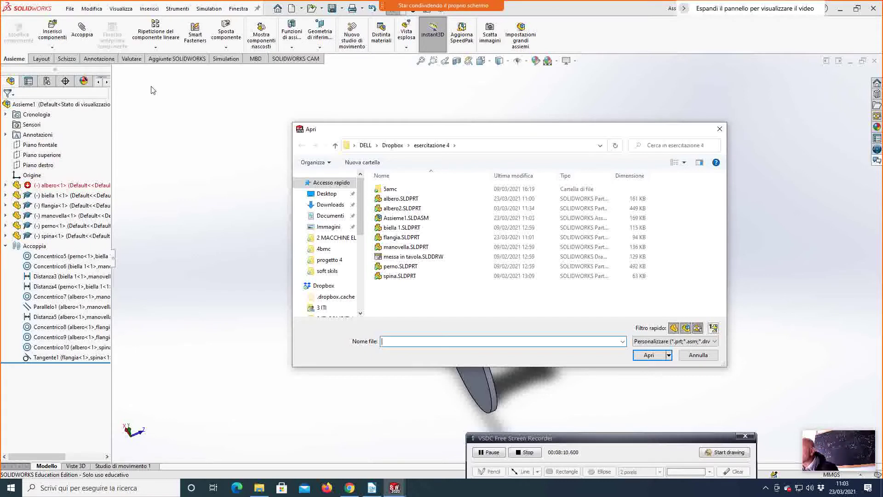
drag(363, 223, 364, 252)
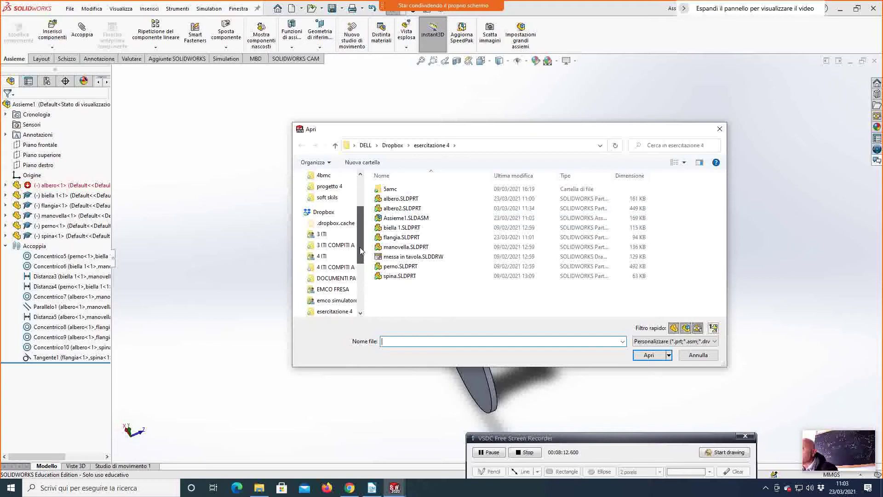
click(703, 355)
Browse the esercitazione 4 folder and its 5amc subfolder for a file to open.
click(70, 8)
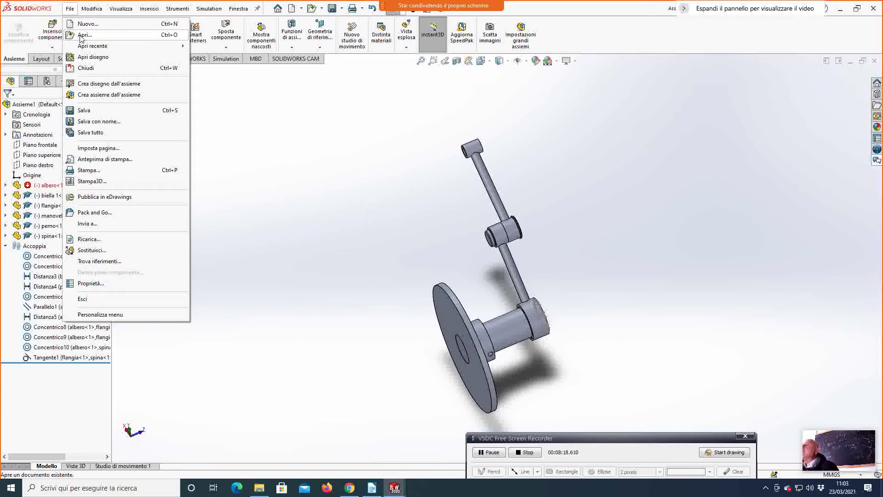
click(82, 35)
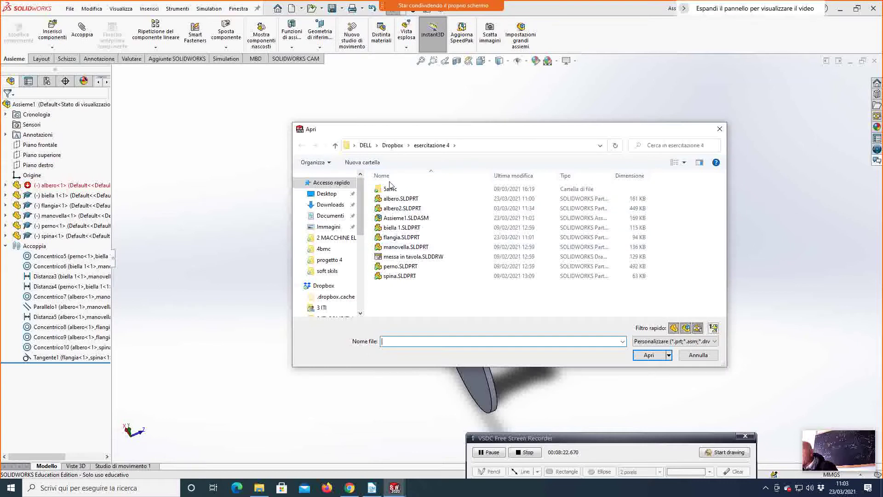
drag(360, 213, 360, 244)
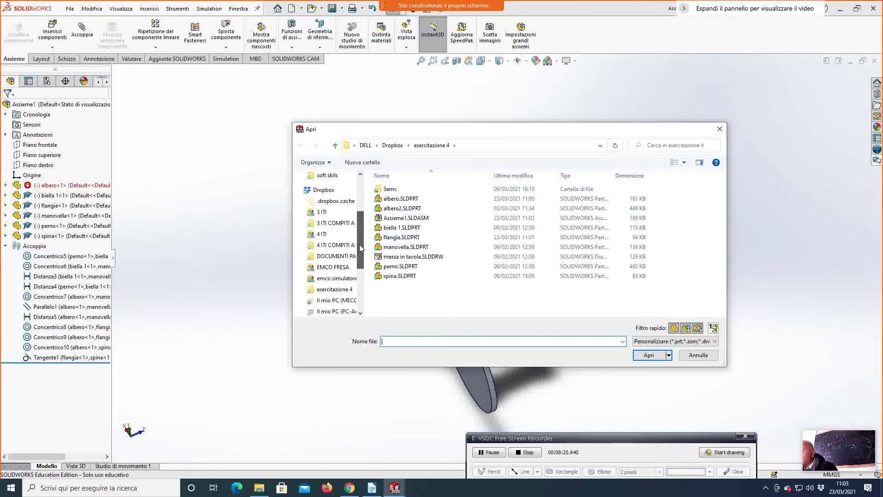
click(328, 293)
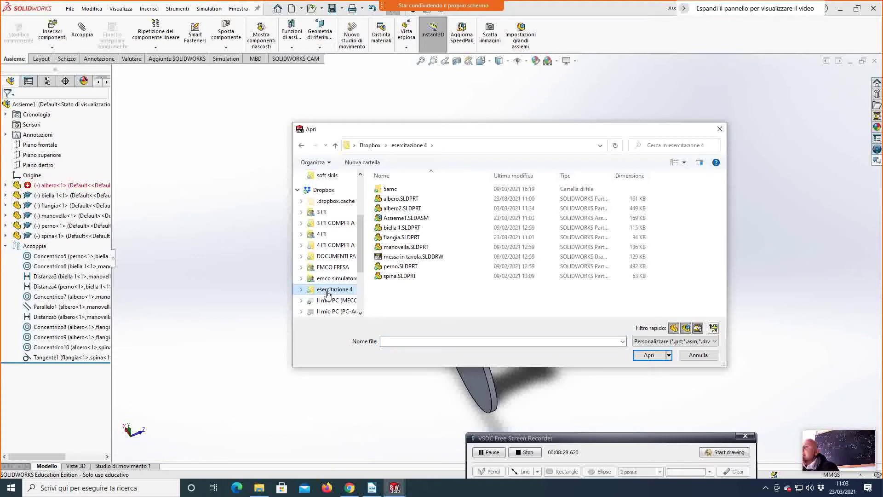
double_click(390, 189)
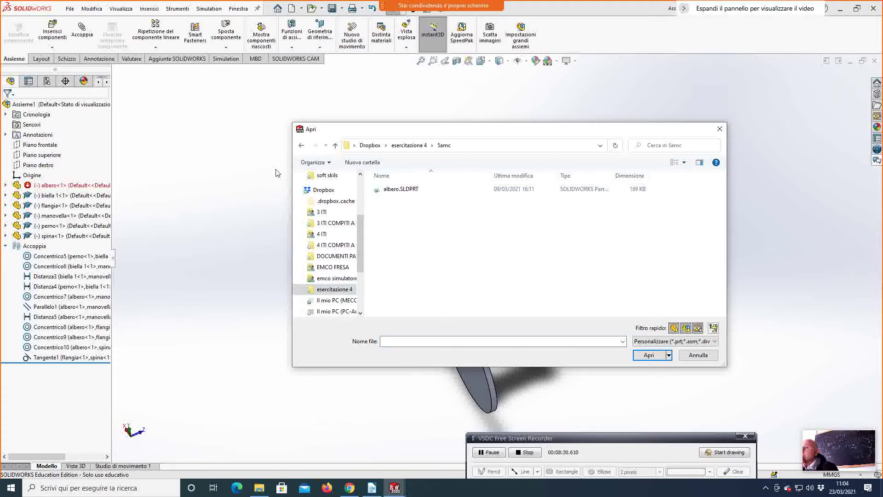
click(301, 145)
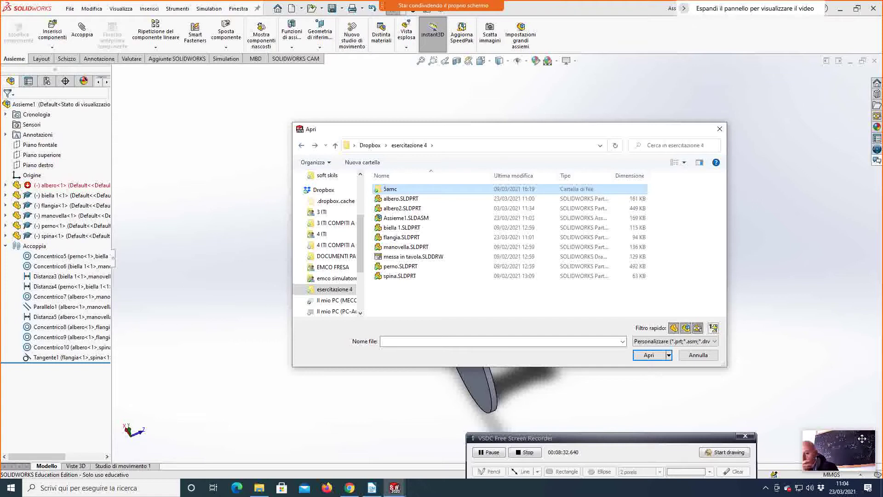
Check the synchronization settings in the Dropbox preferences and leave them without applying changes.
click(821, 488)
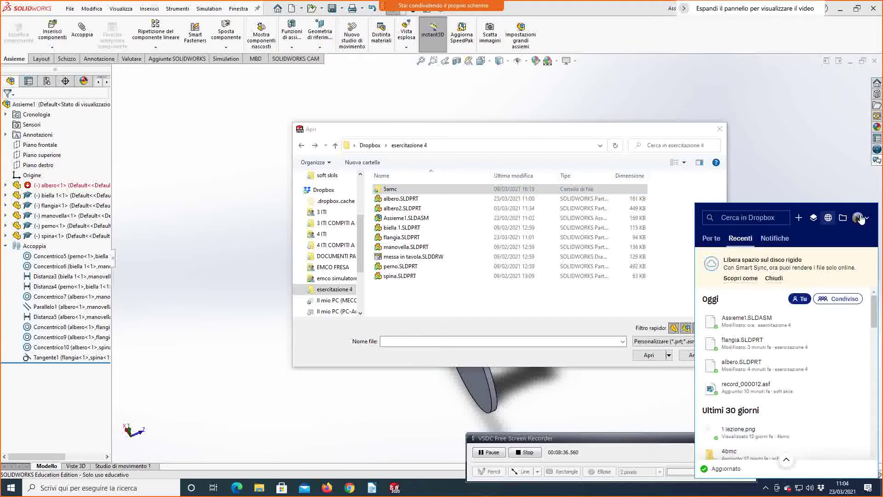
click(858, 218)
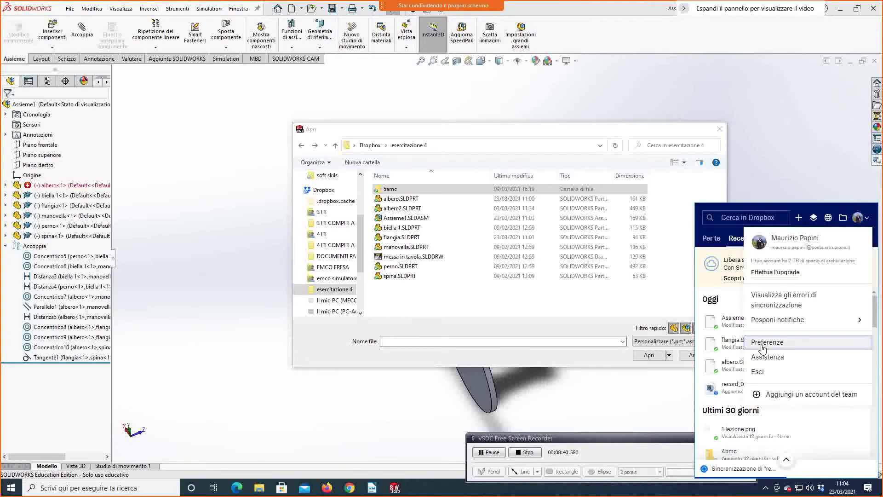
click(763, 348)
click(530, 123)
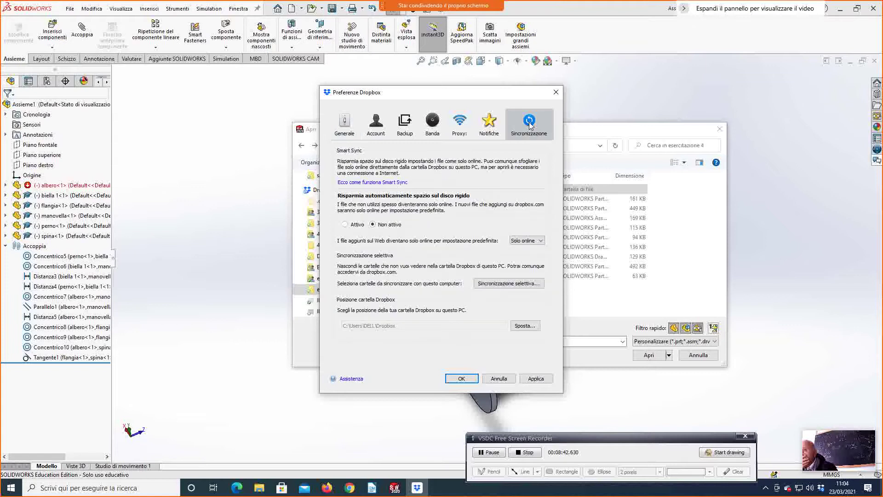
click(556, 92)
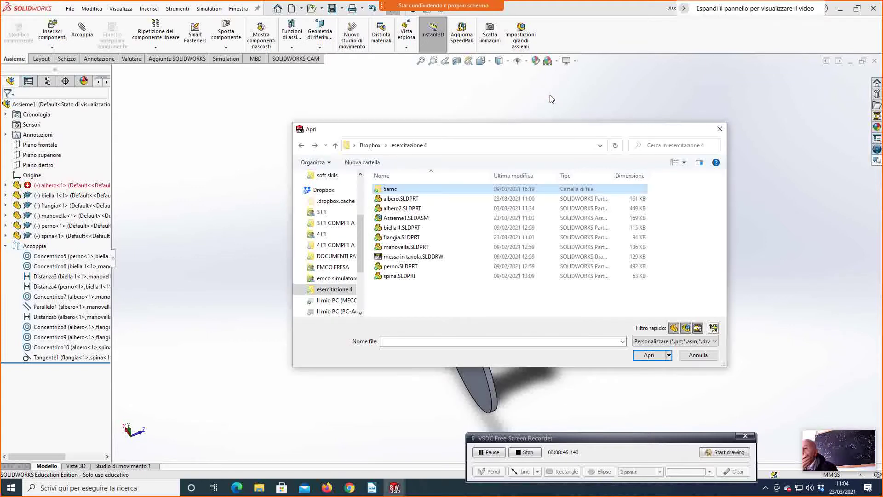
Open CARTIGLIO PER MESSA IN TAVOLA.SLDDRW from the DISEGNO PROGETTAZIONE E ORGANIZZAZIONE folder in Dropbox 3 ITI.
click(322, 213)
double_click(387, 189)
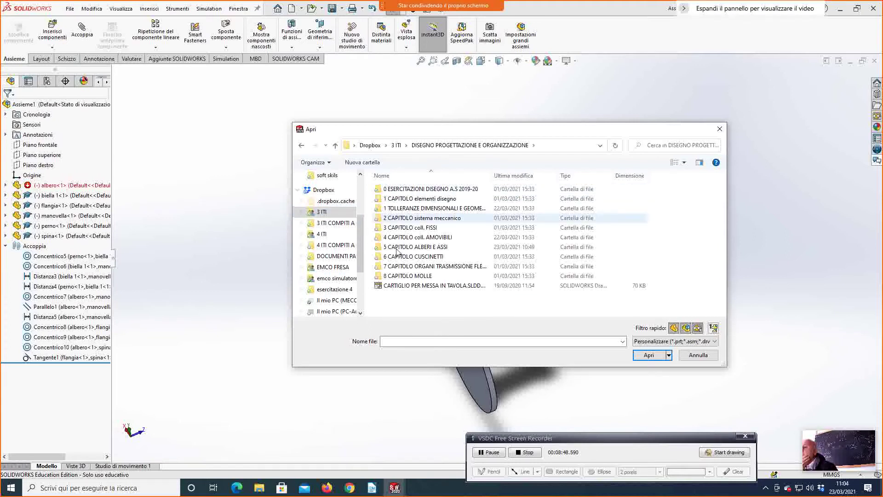
click(648, 354)
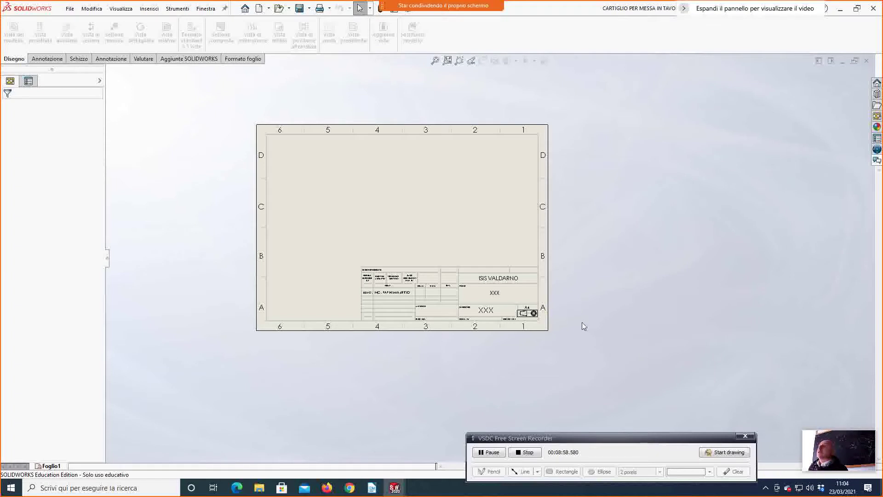
Examine which sheet format, annotation and drawing commands are available for the title block drawing, and close it.
click(256, 60)
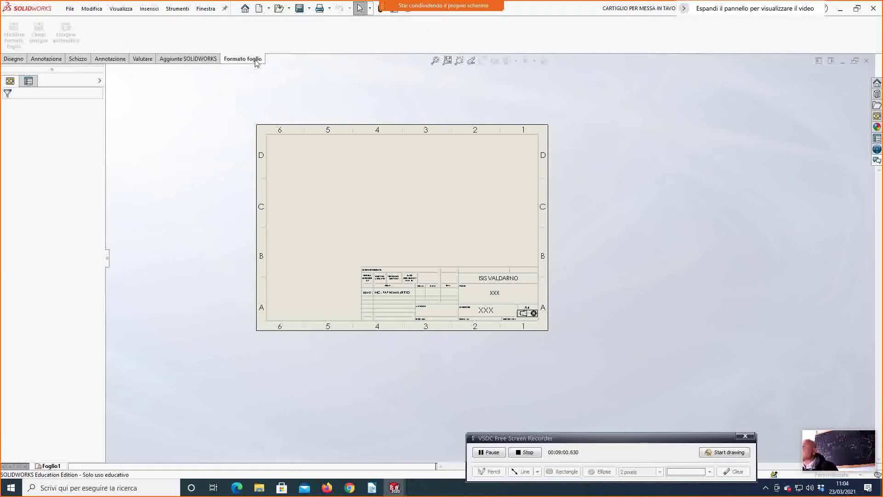
right_click(256, 62)
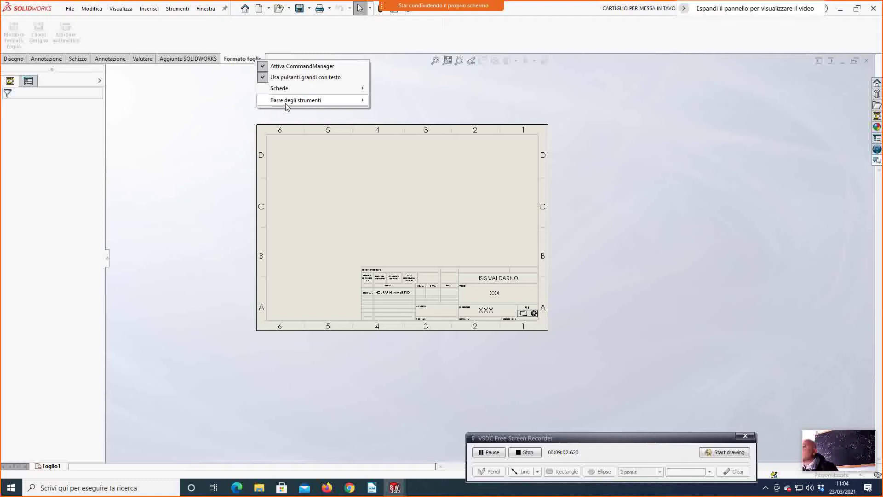
click(239, 97)
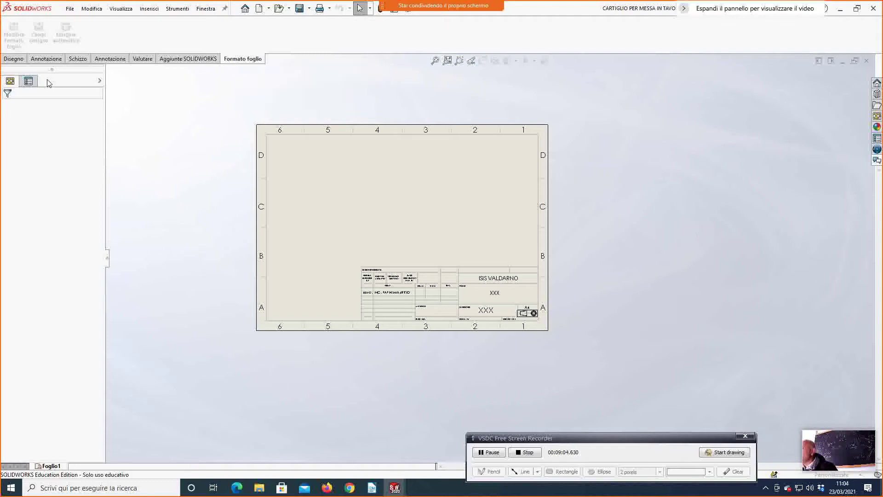
right_click(246, 65)
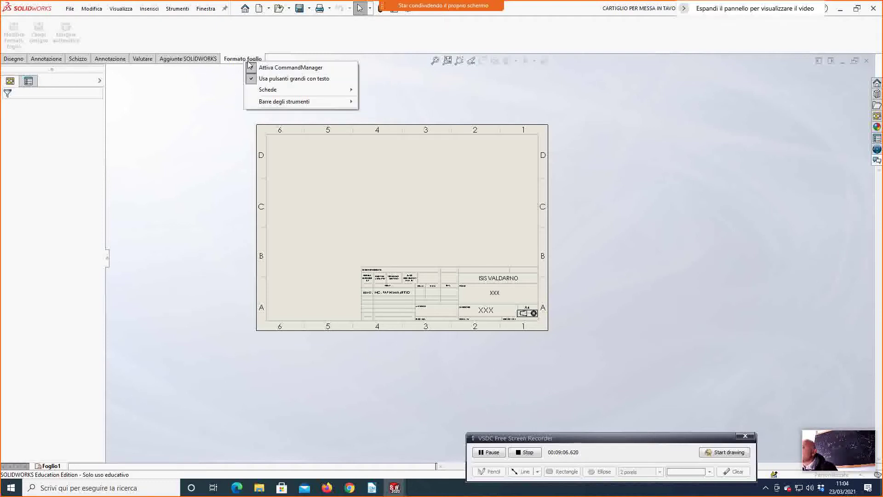
click(226, 61)
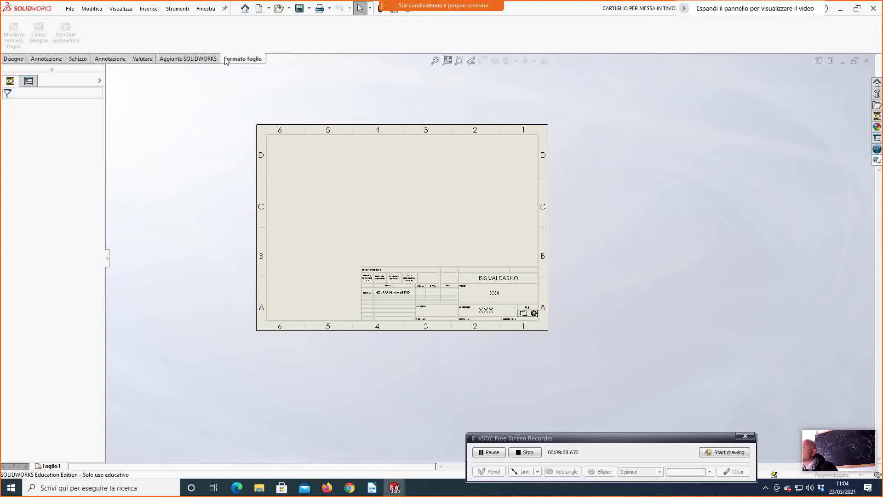
right_click(546, 304)
click(351, 205)
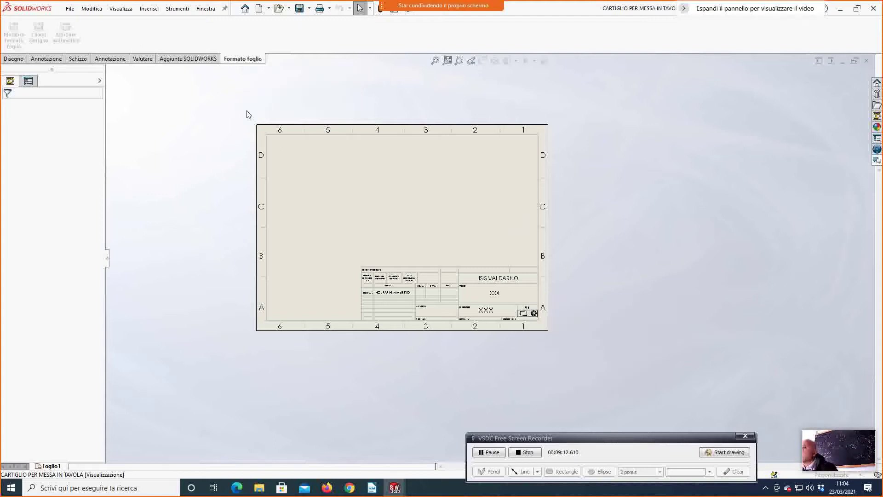
click(46, 60)
click(13, 60)
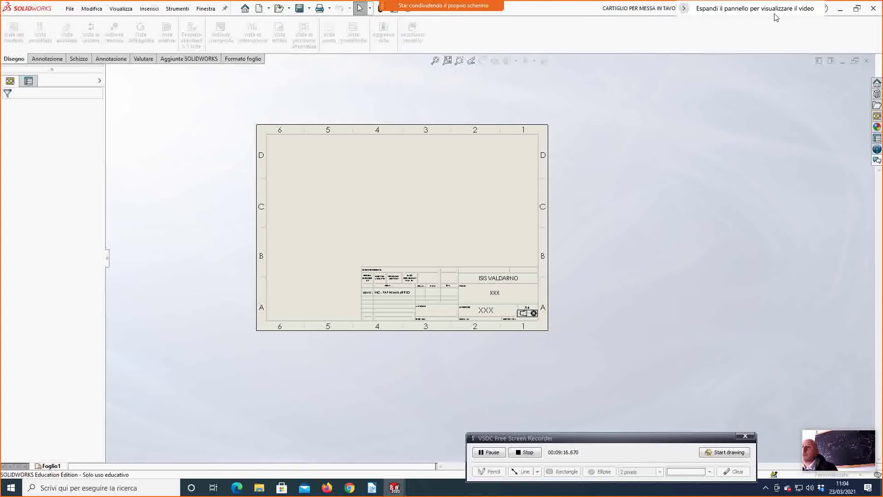
click(866, 61)
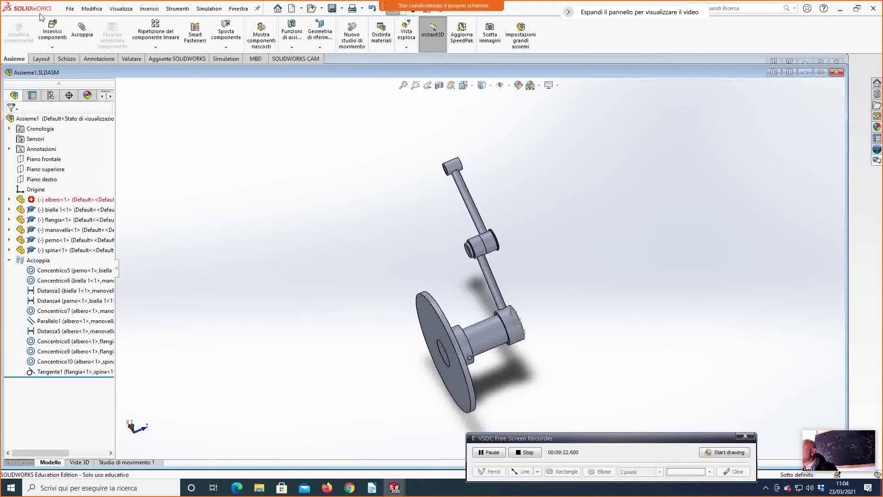
Reopen CARTIGLIO PER MESSA IN TAVOLA.SLDDRW and maximize its document window.
click(70, 8)
click(392, 285)
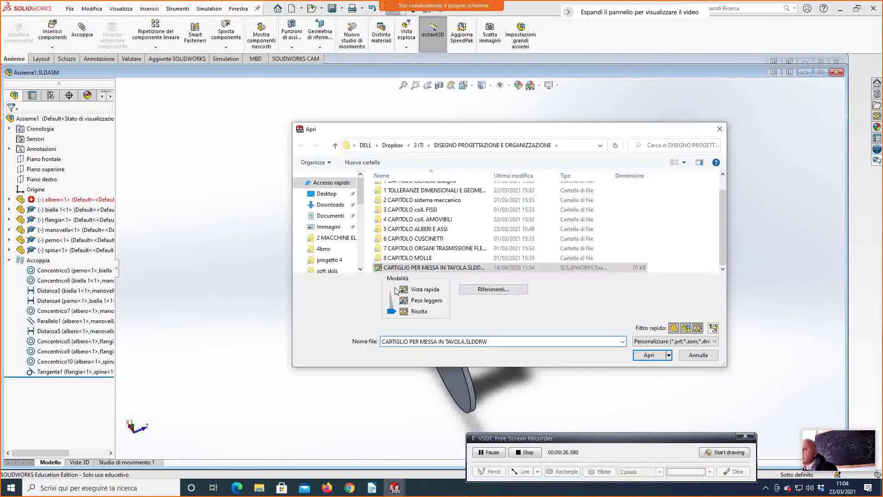
double_click(387, 268)
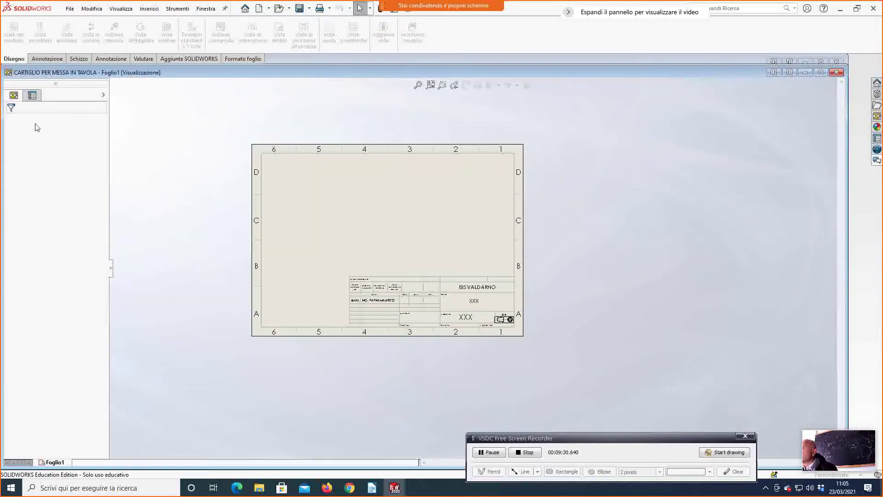
double_click(126, 73)
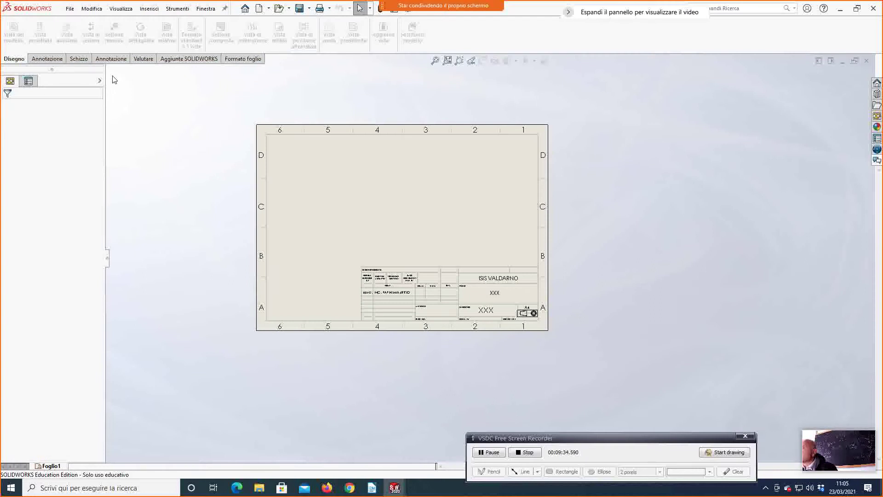
Check the reopened title block sheet and its sheet format and annotation commands, and exit SOLIDWORKS.
click(242, 59)
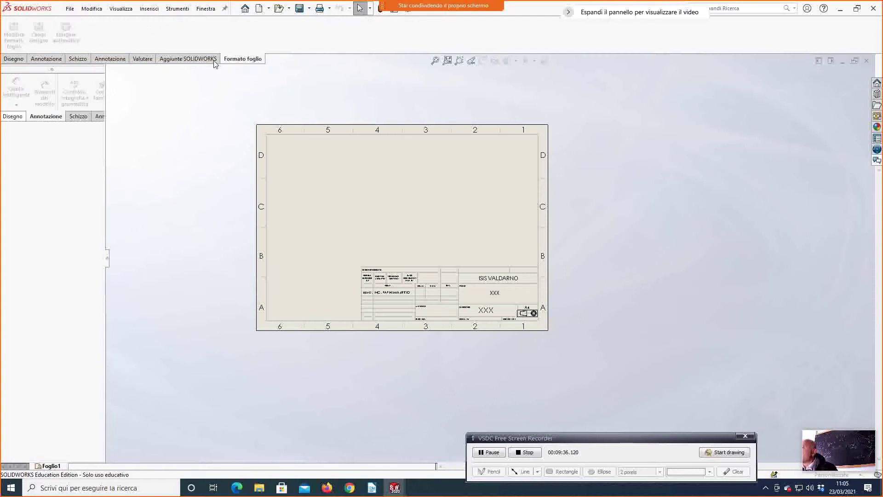
click(14, 58)
click(46, 59)
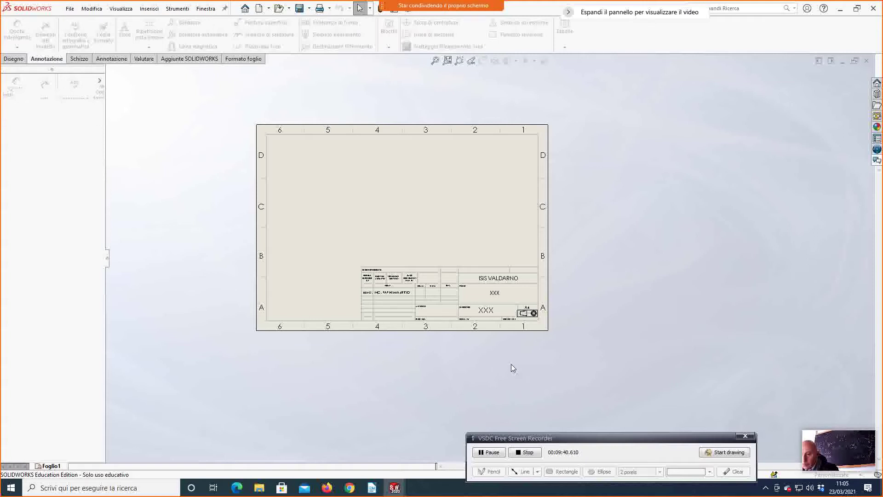
scroll(479, 354, down, 2)
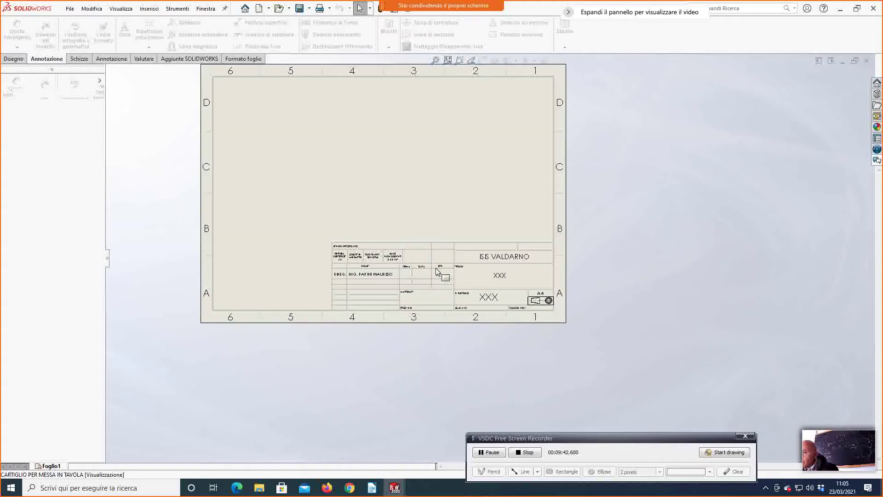
click(237, 60)
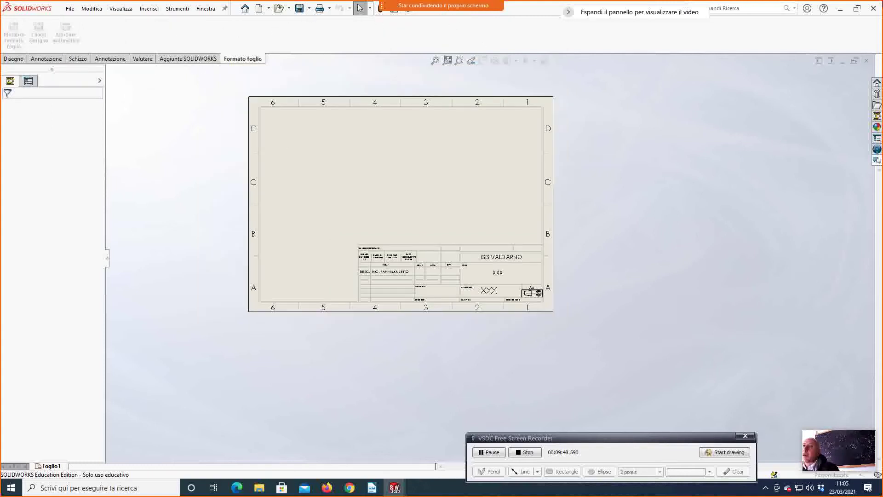
click(874, 8)
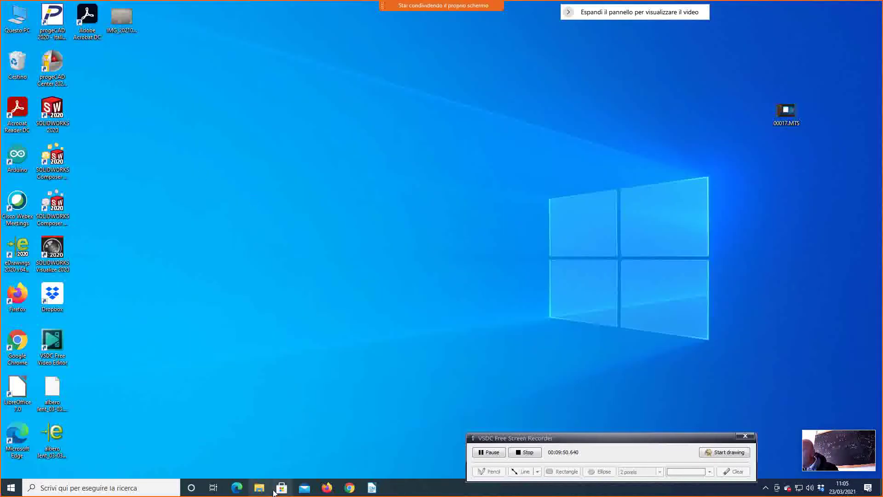
Switch to File Explorer and open the 0 ESERCITAZIONI DISEGNO A.S 2019-20 folder inside DISEGNO PROGETTAZIONE E ORGANIZZAZIONE under 3 ITI.
click(258, 489)
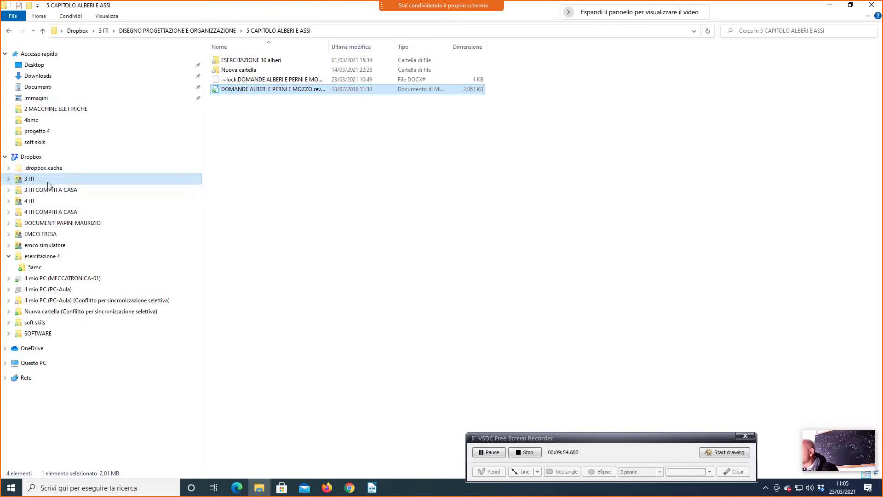
click(32, 182)
key(alt+Left)
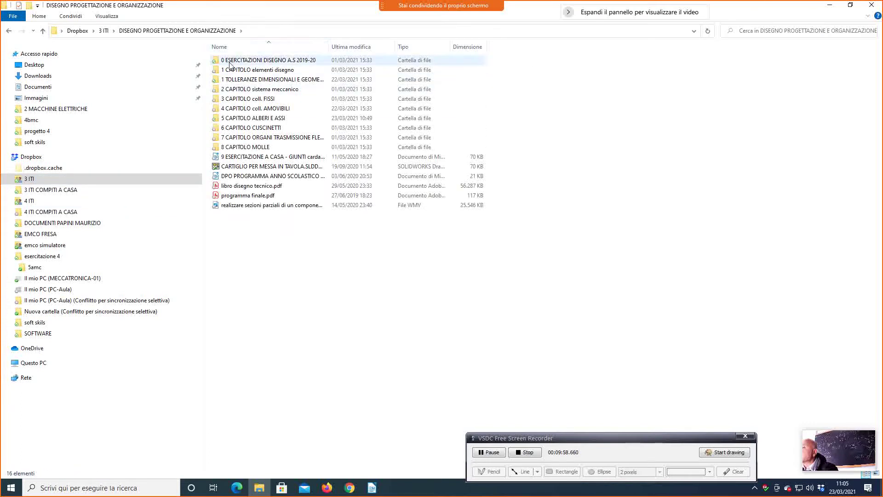
double_click(226, 63)
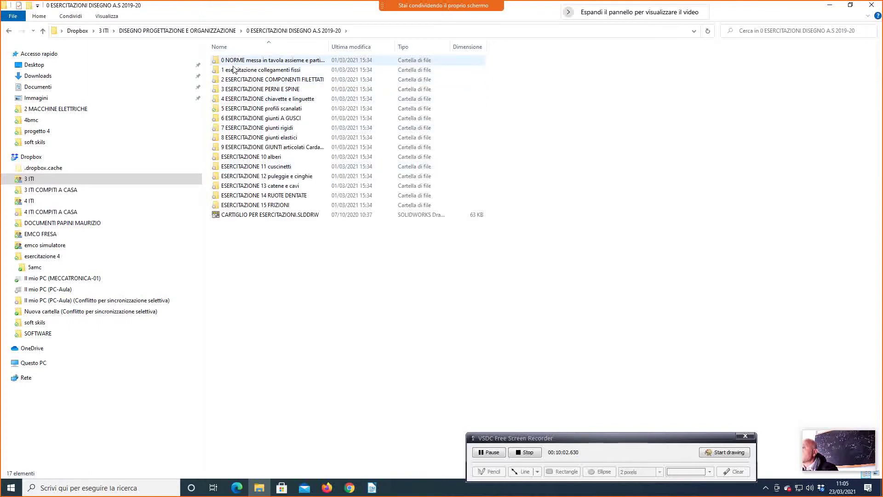
Try to open CARTIGLIO PER ESERCITAZIONI.SLDDRW, and look through the other actions available for the file.
click(257, 215)
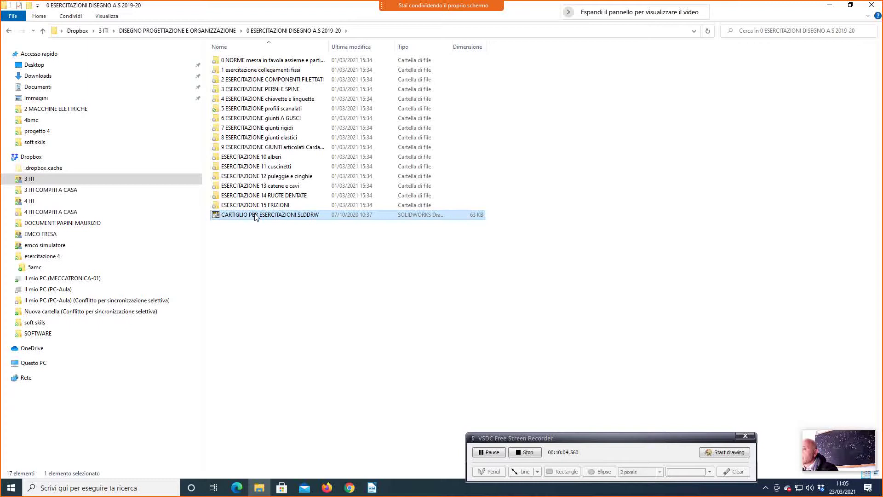
double_click(256, 215)
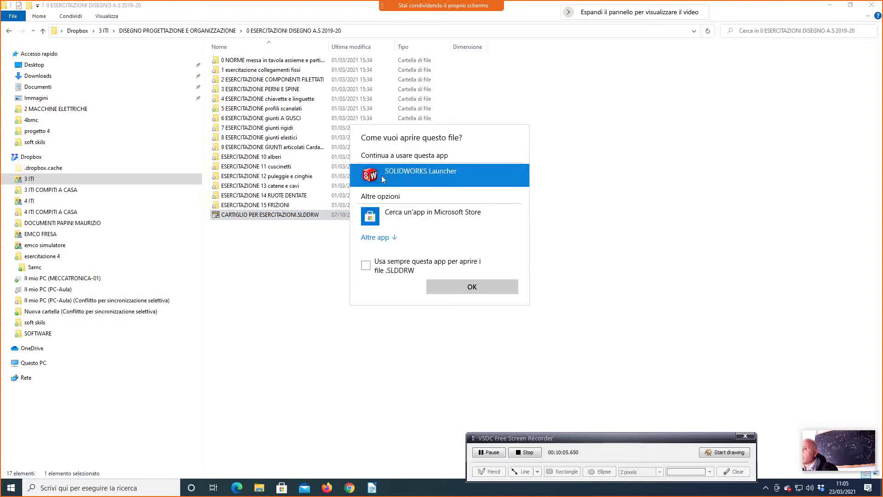
click(268, 219)
right_click(267, 216)
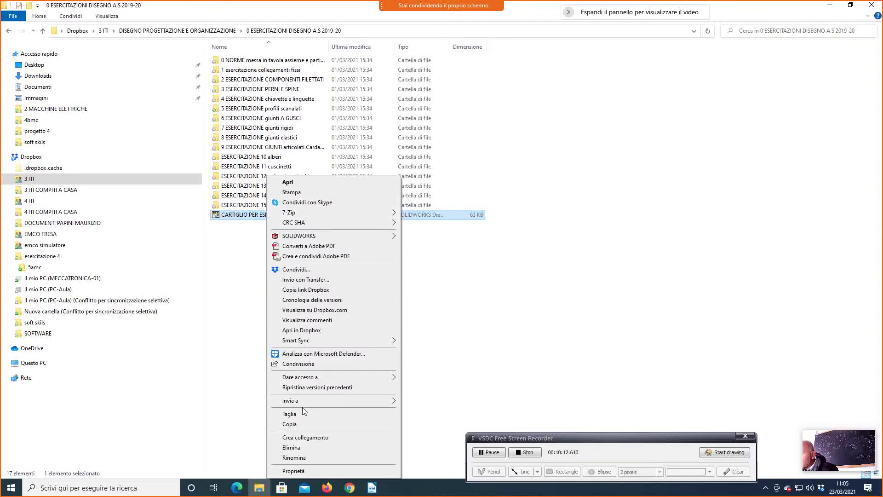
click(248, 353)
click(247, 354)
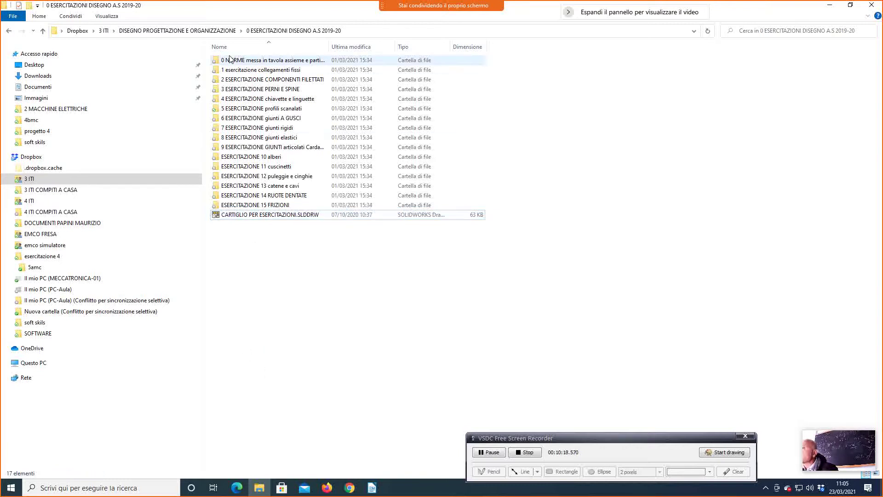
Open CARTIGLIO PER ESERCITAZIONI.SLDDRW from the fila b3 folder of 2 ESERCITAZIONE COMPONENTI FILETTATI using SOLIDWORKS Launcher.
double_click(227, 82)
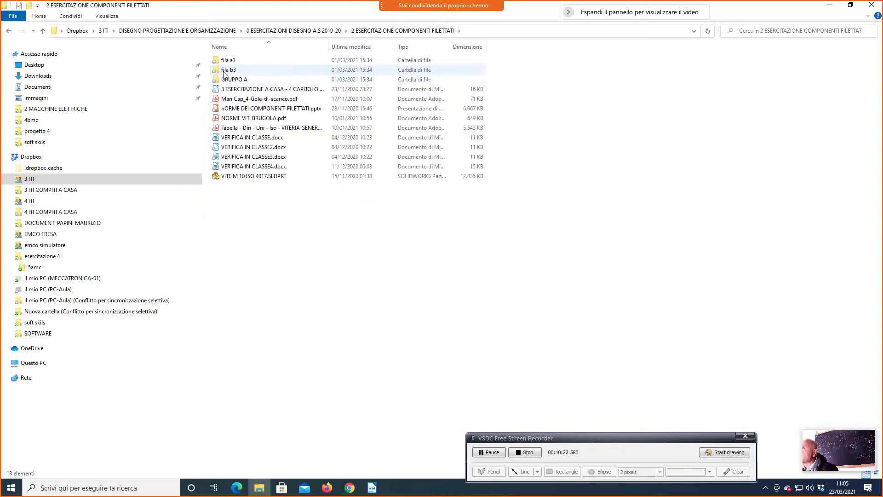
double_click(225, 71)
double_click(226, 74)
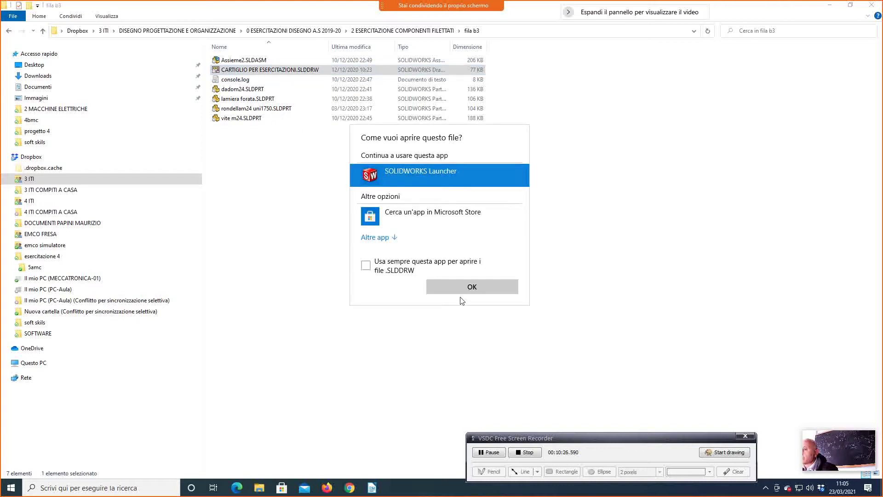
click(461, 292)
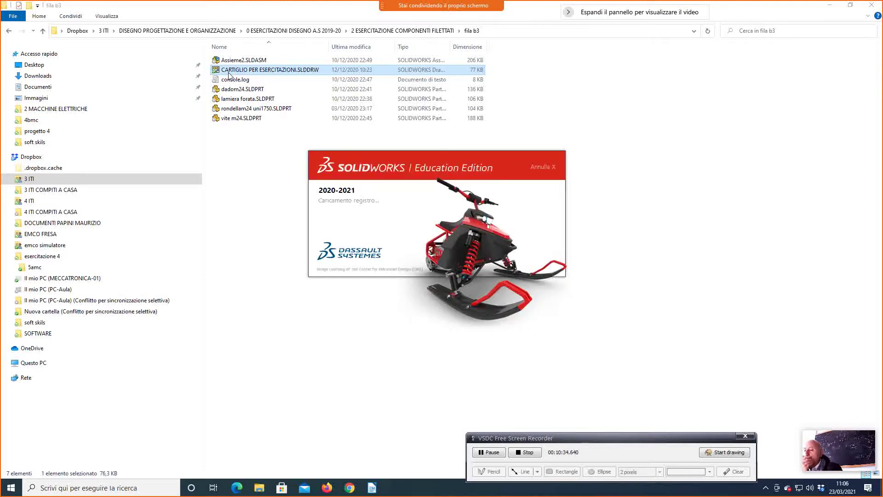
Replace the drafter's name in the title block's DISEG. row with the new drafter's full name.
scroll(519, 292, down, 4)
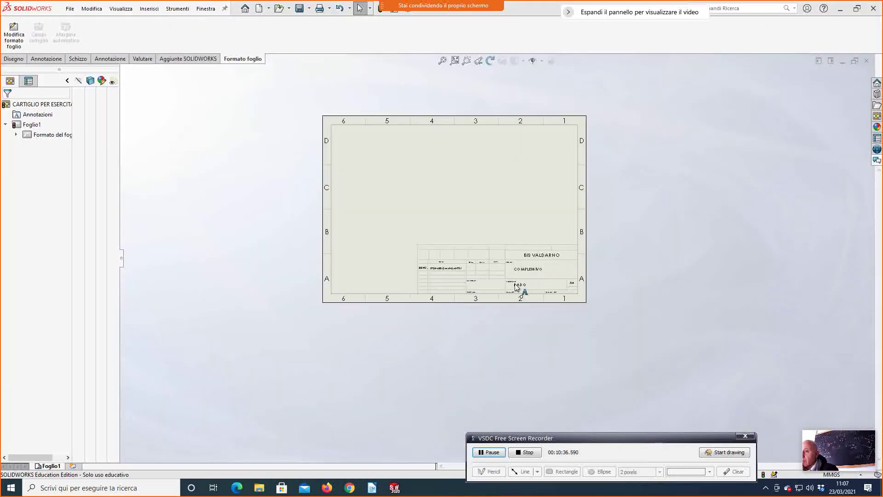
scroll(492, 250, down, 3)
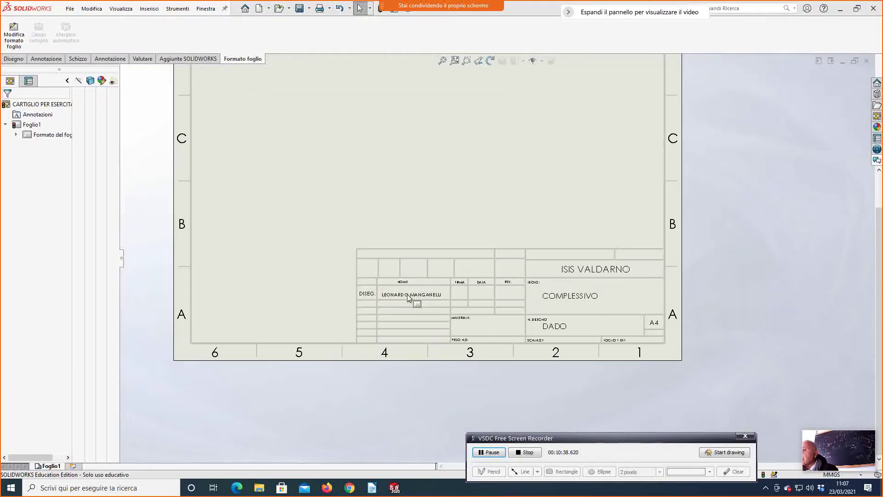
double_click(398, 297)
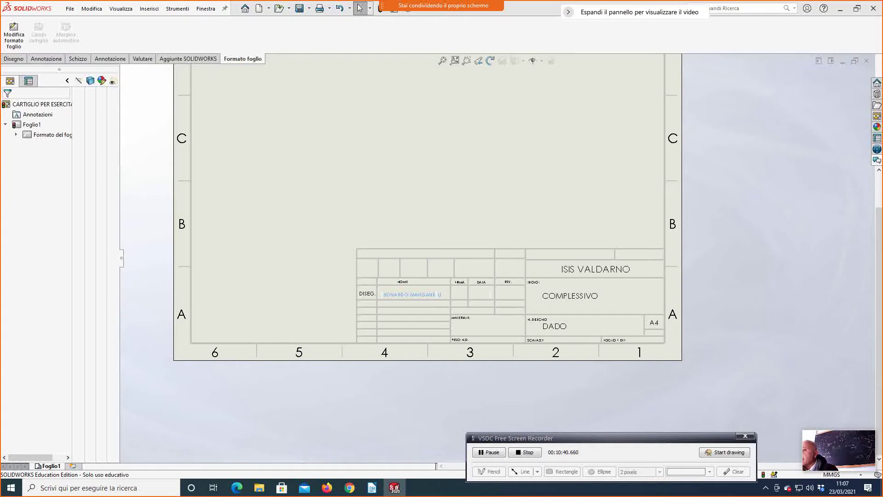
triple_click(410, 297)
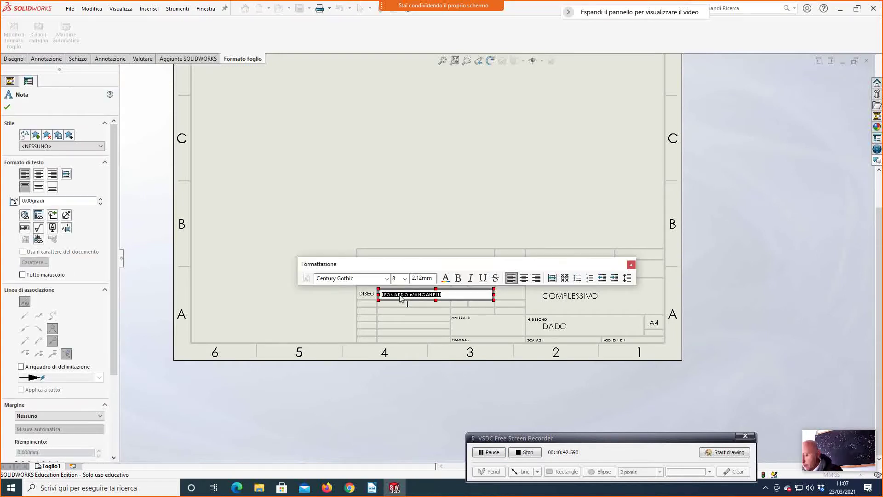
text(m)
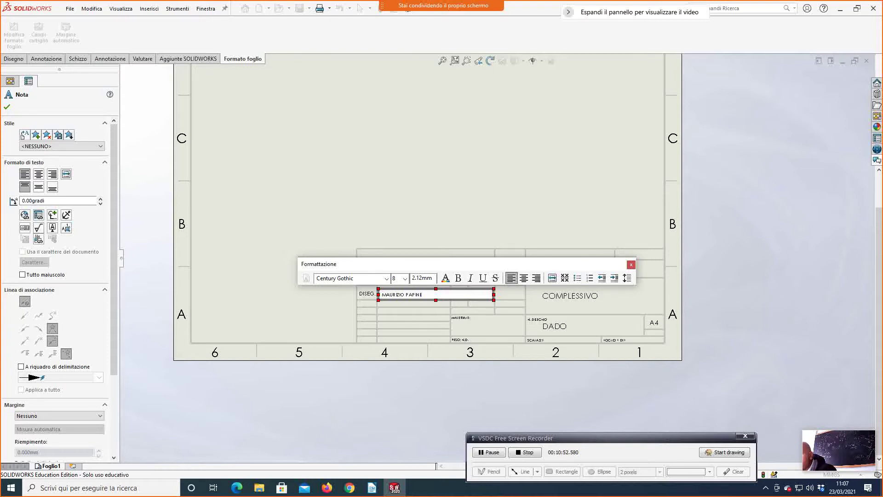
click(462, 184)
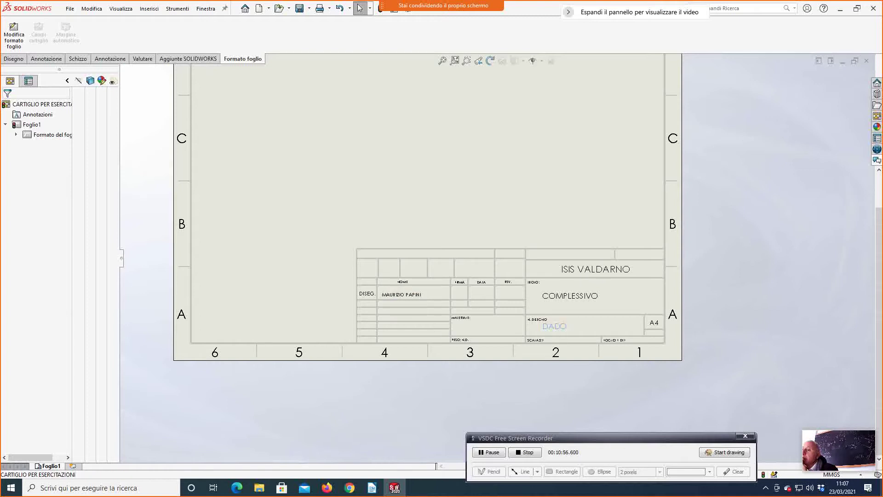
Change the title block's drawing number note from DADO to ESERCITAZIONE Nº 4.
click(553, 329)
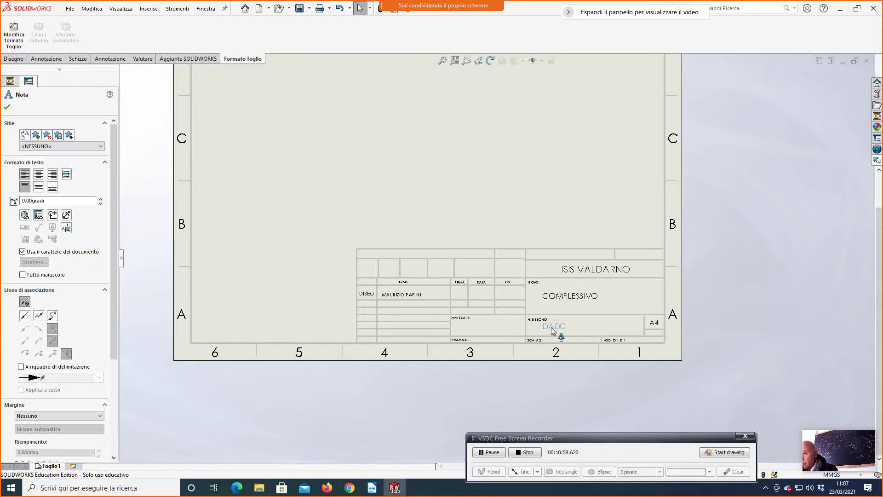
double_click(550, 328)
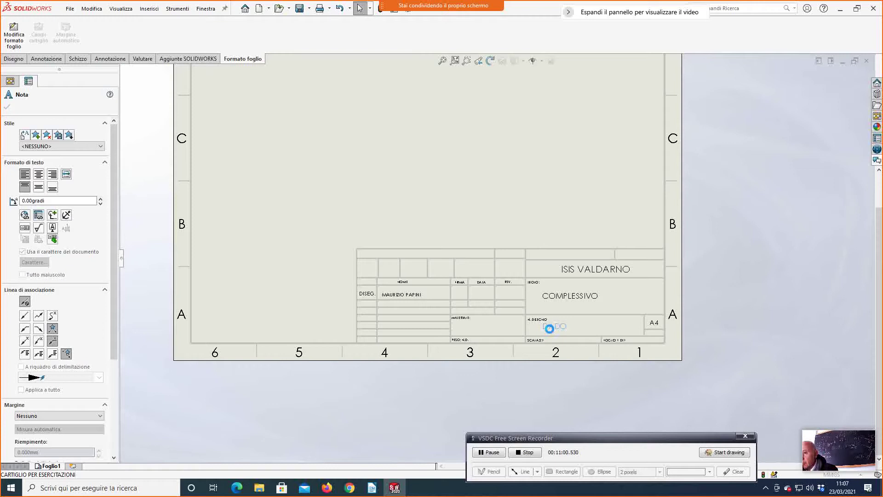
text(E)
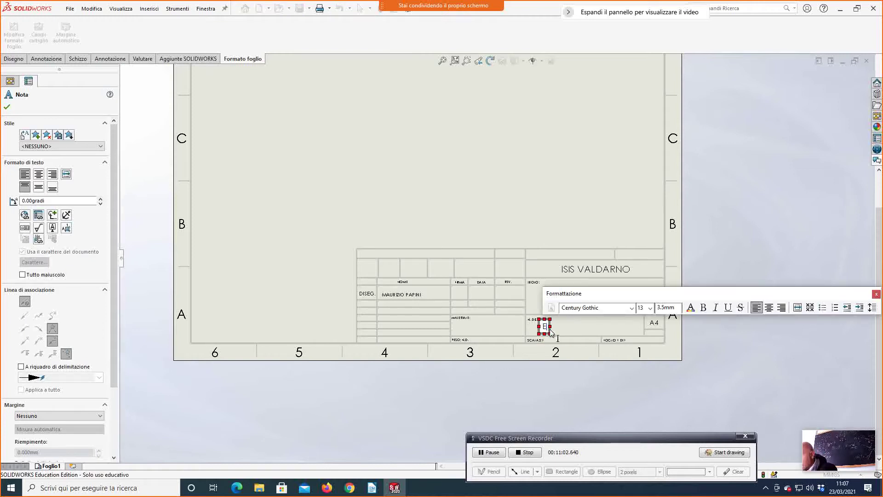
text(SERCITAZI)
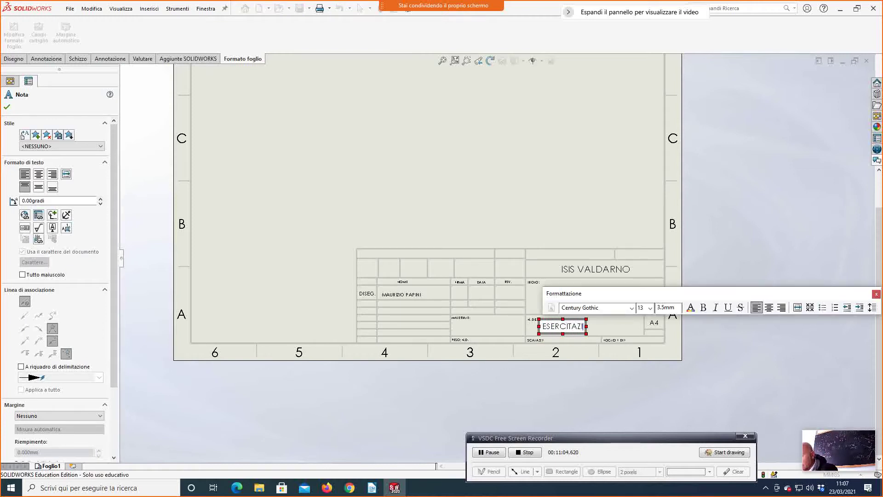
text(ONE Nº 4)
click(388, 178)
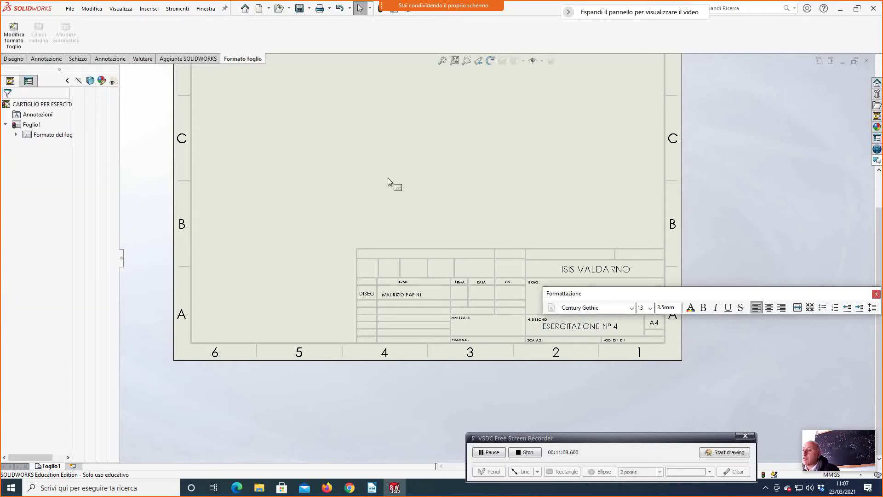
key(f)
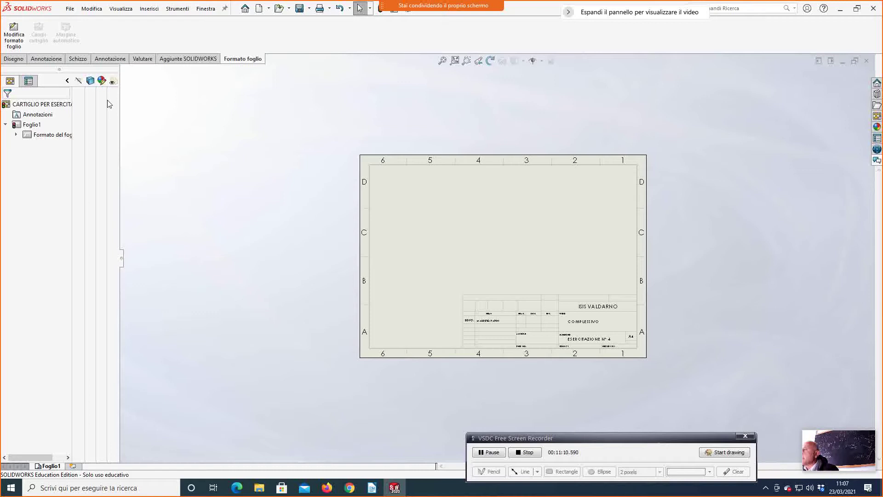
Start a model view and load Assieme1.SLDASM from the Dropbox esercitazione 4 folder.
click(13, 59)
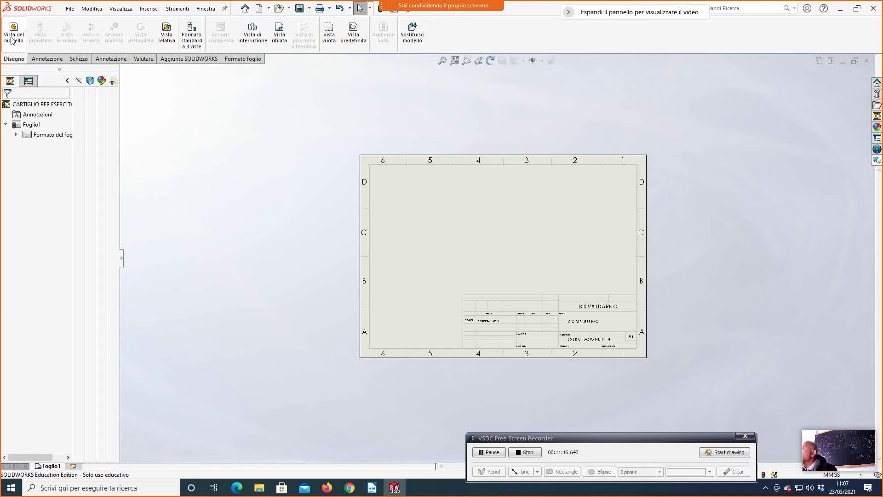
click(20, 40)
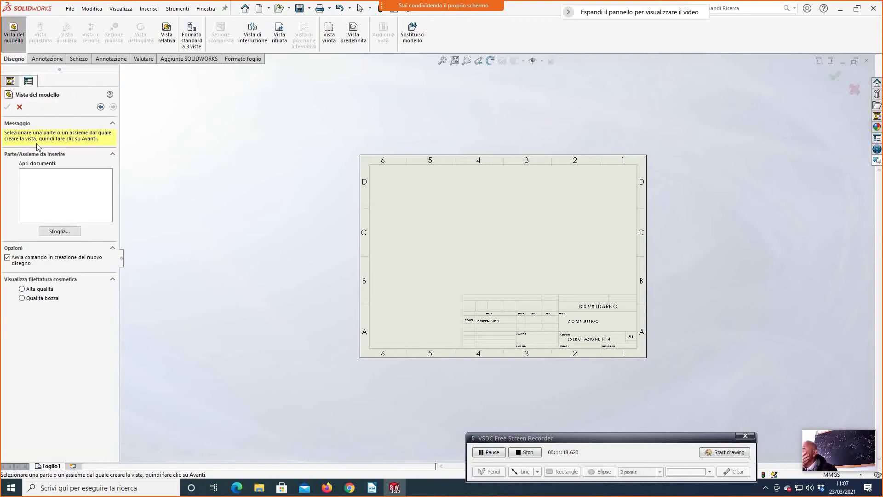
click(60, 231)
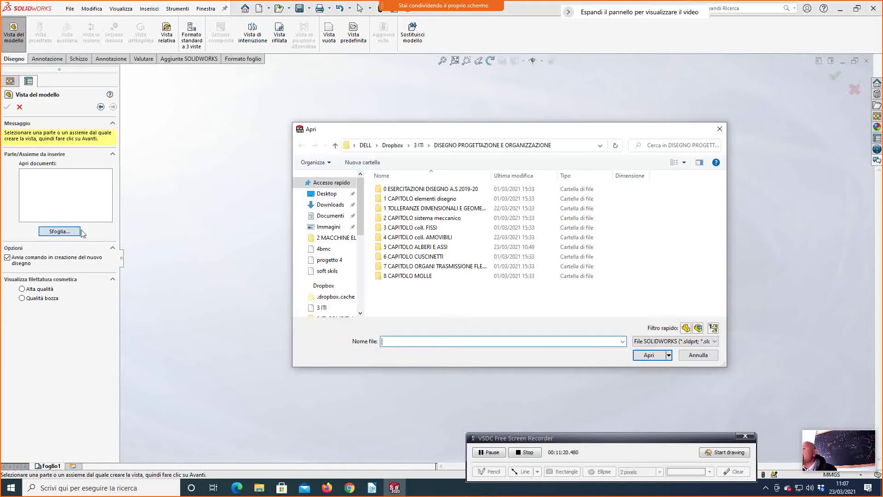
drag(362, 232, 362, 282)
click(323, 253)
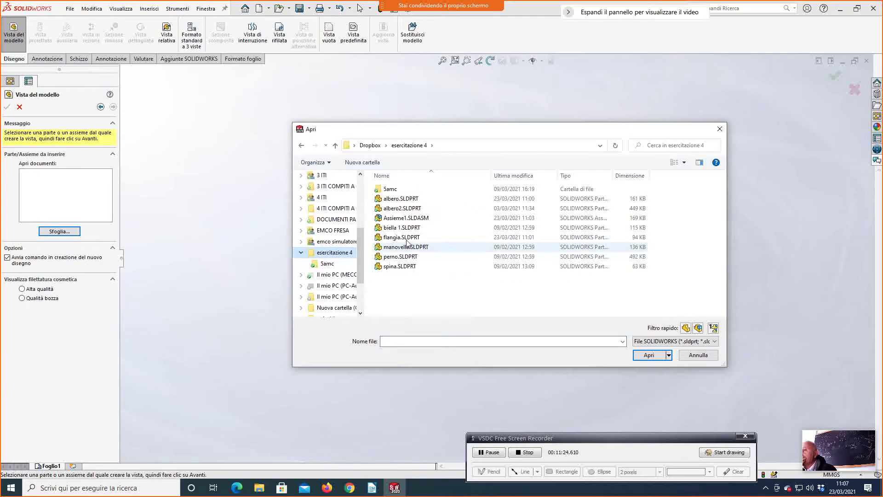
double_click(391, 219)
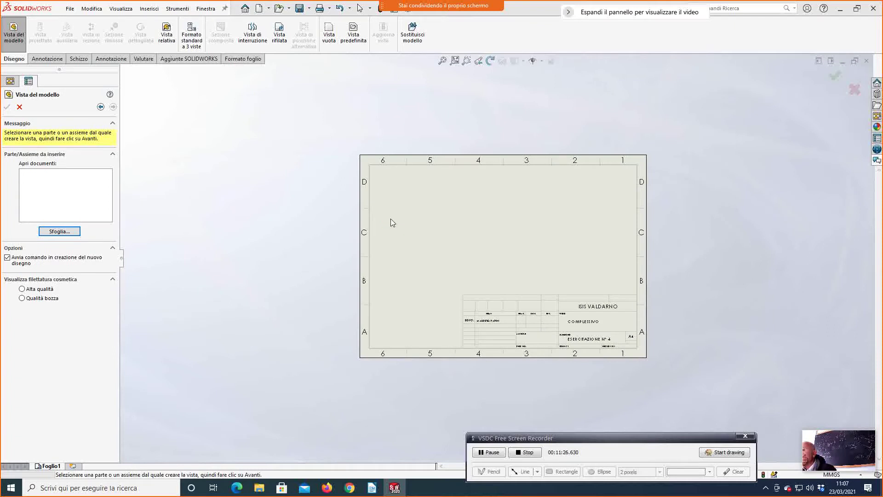
Place the assembly's front view in the upper middle of the sheet and a projected side view beside it.
click(493, 225)
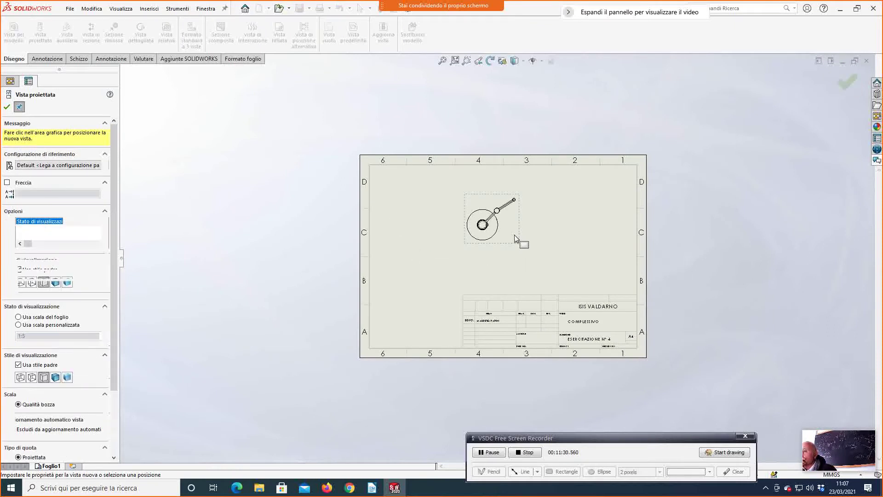
click(547, 222)
click(391, 225)
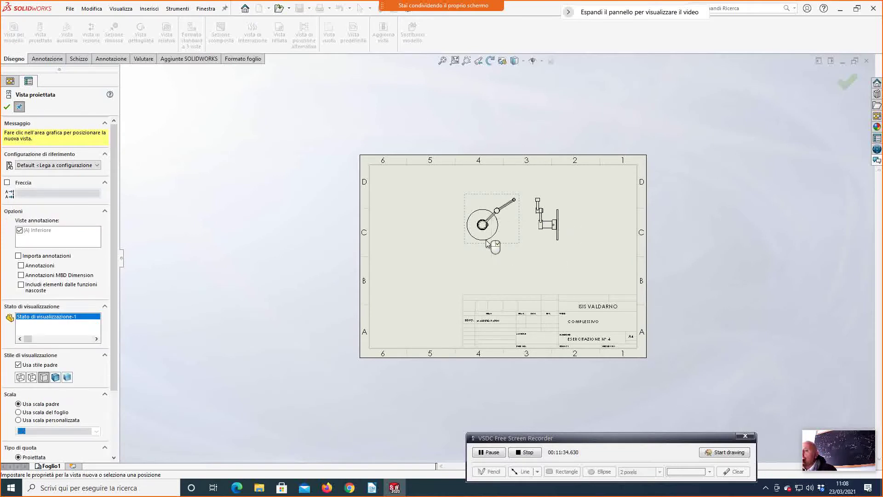
click(7, 108)
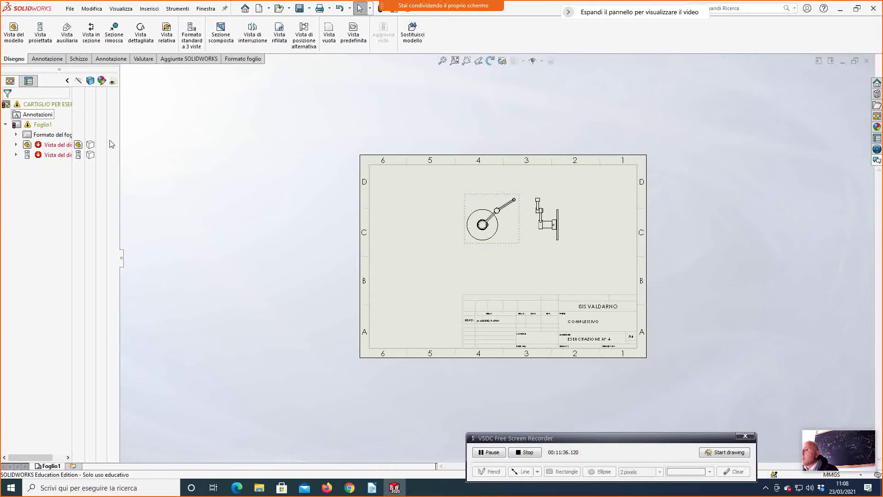
Delete the assembly's front view from the sheet, keeping the projected side view.
click(468, 243)
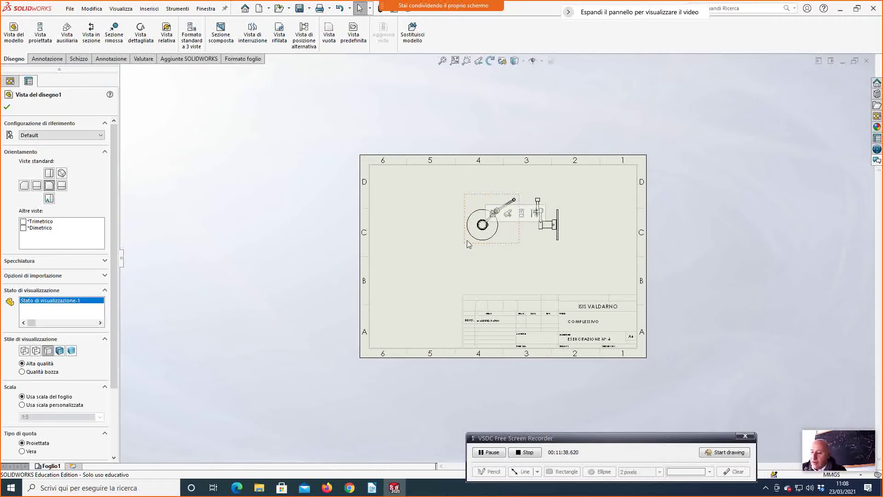
key(Delete)
click(503, 210)
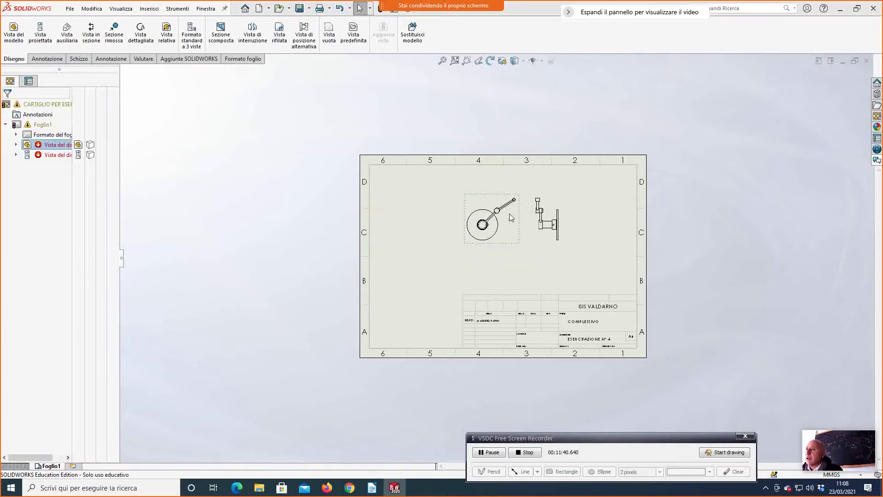
Set the side view's display style to hidden lines visible.
scroll(572, 245, down, 1)
scroll(555, 226, down, 4)
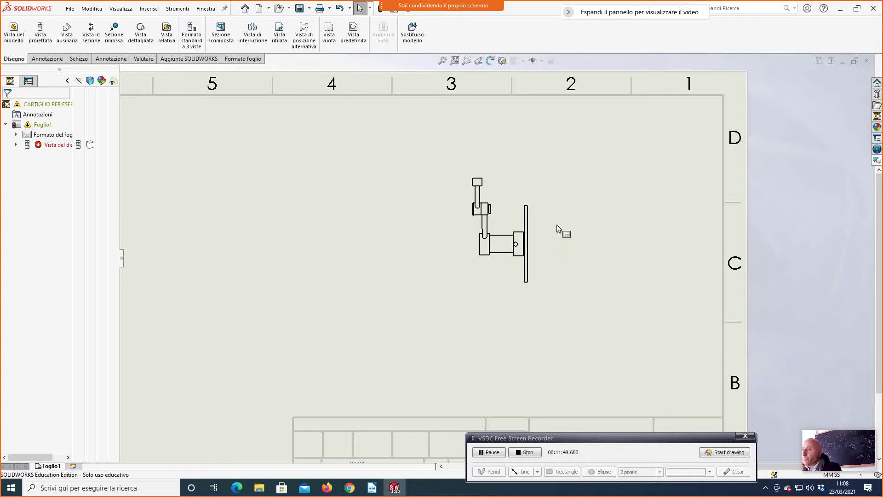
click(503, 246)
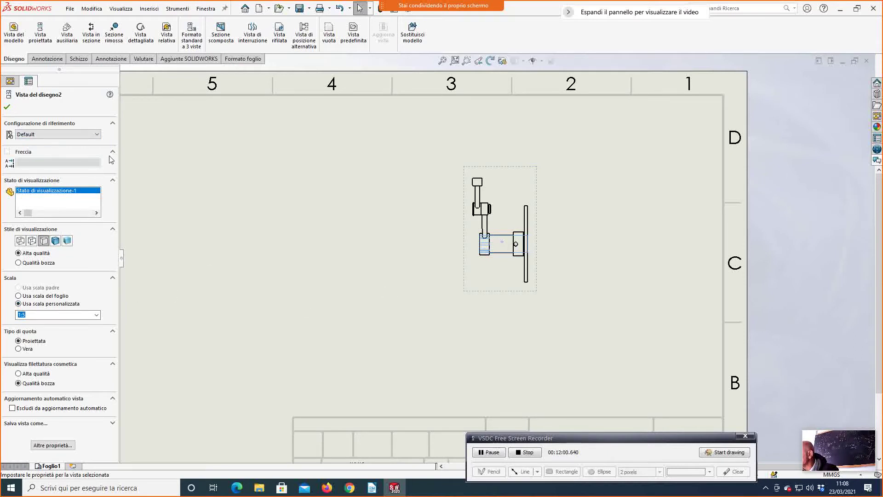
click(66, 135)
click(65, 134)
click(32, 242)
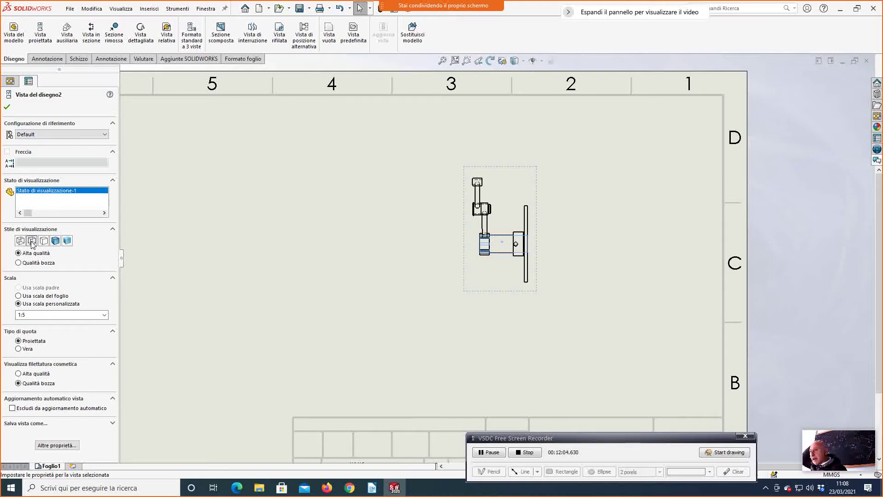
click(482, 327)
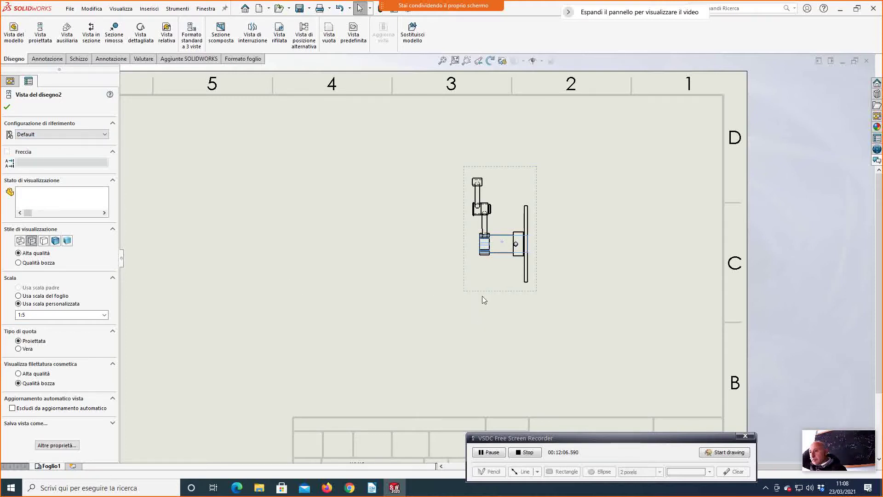
click(475, 273)
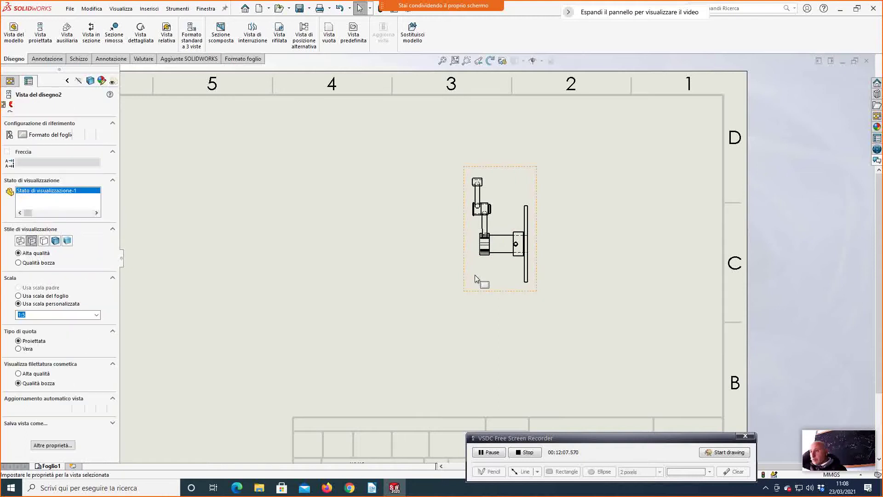
click(48, 39)
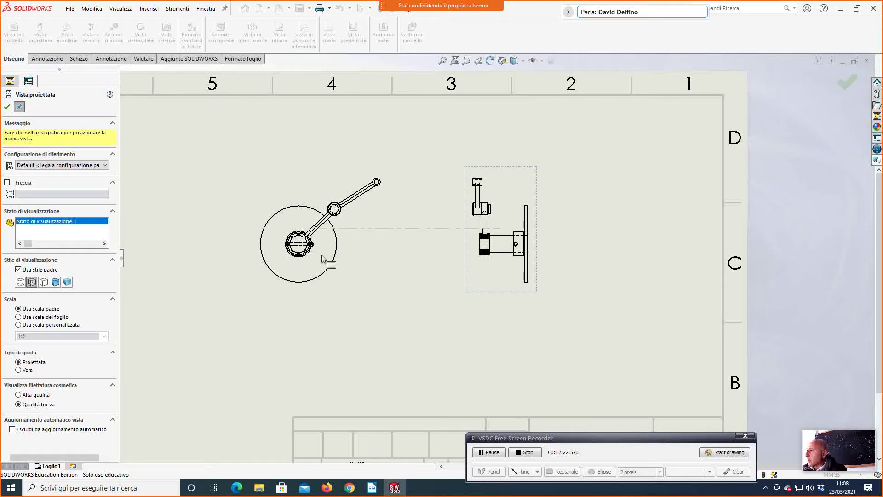
key(Escape)
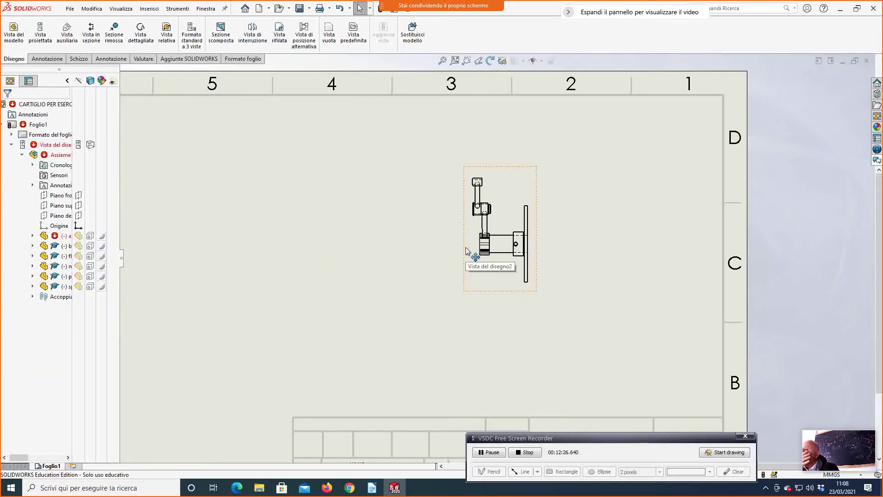
Set the assembly's side view to use the sheet scale.
click(468, 251)
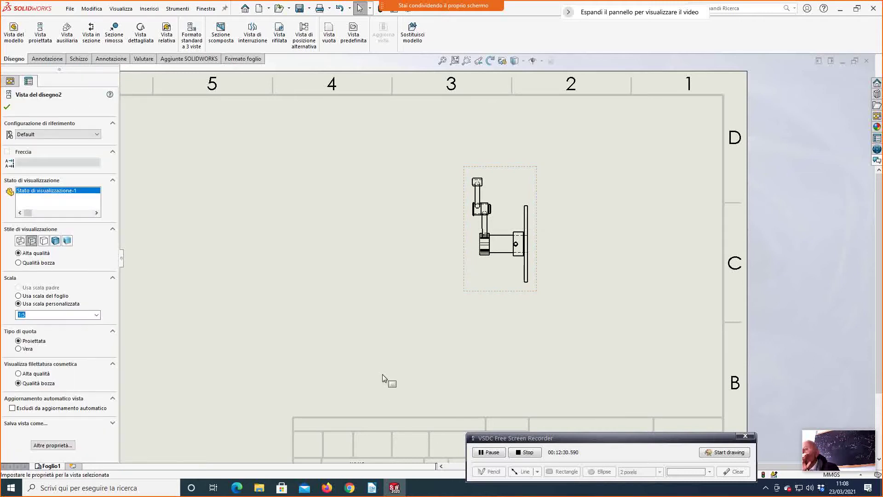
key(f)
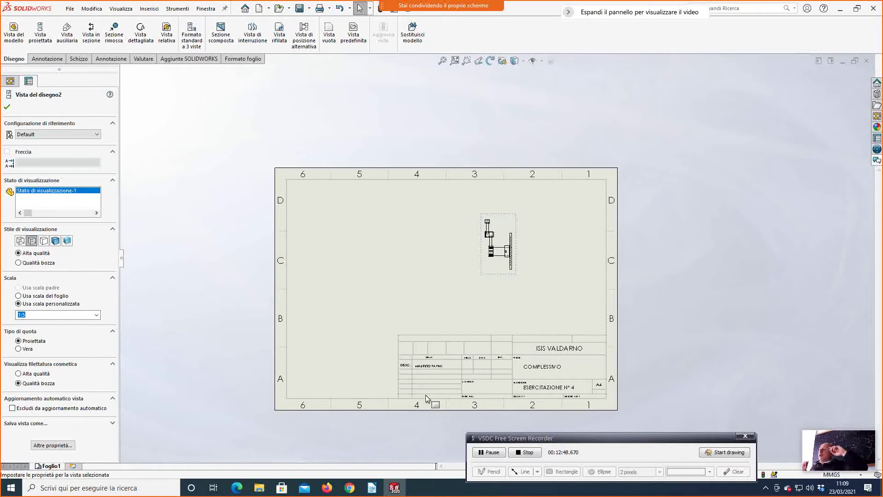
click(18, 296)
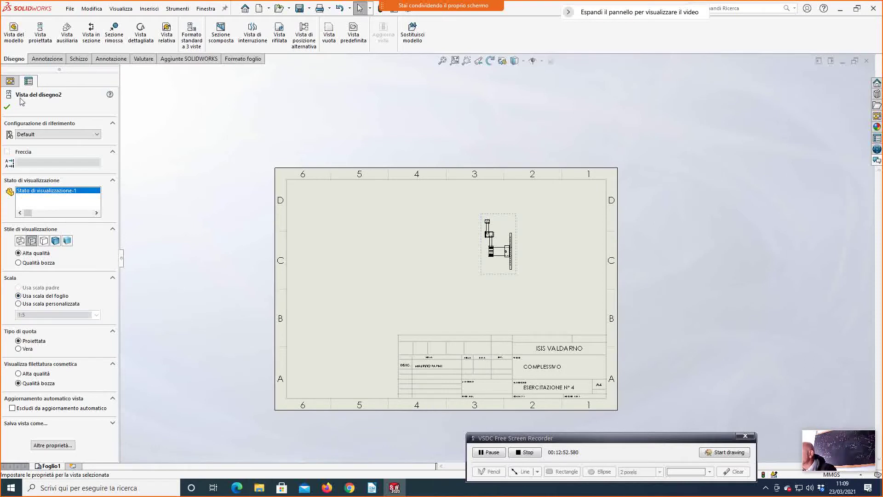
Accept the side view's settings and open the sheet format for editing.
click(8, 107)
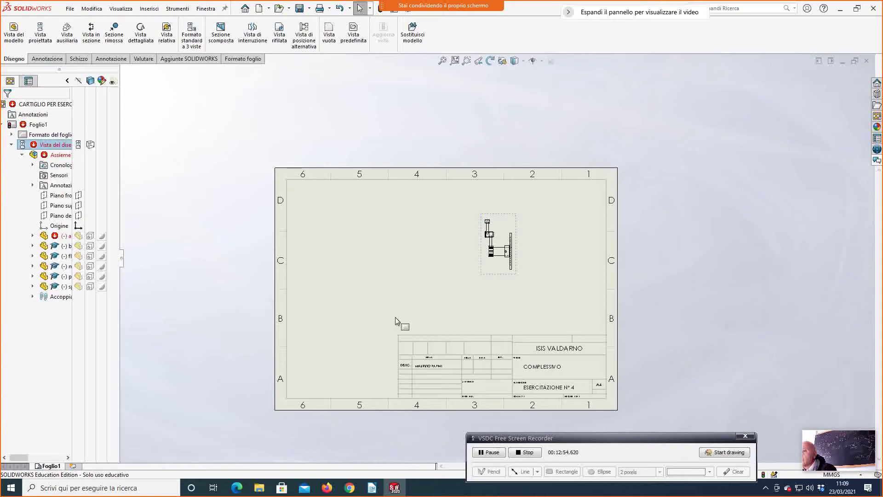
click(239, 60)
right_click(240, 60)
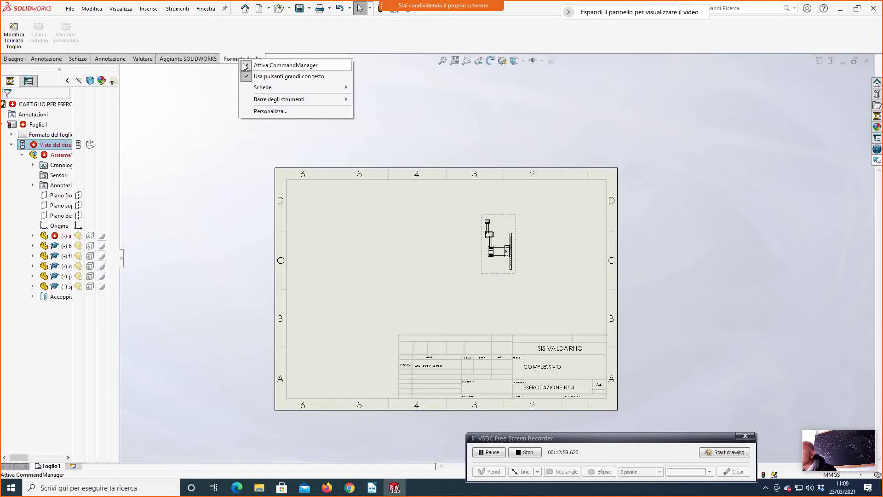
click(230, 63)
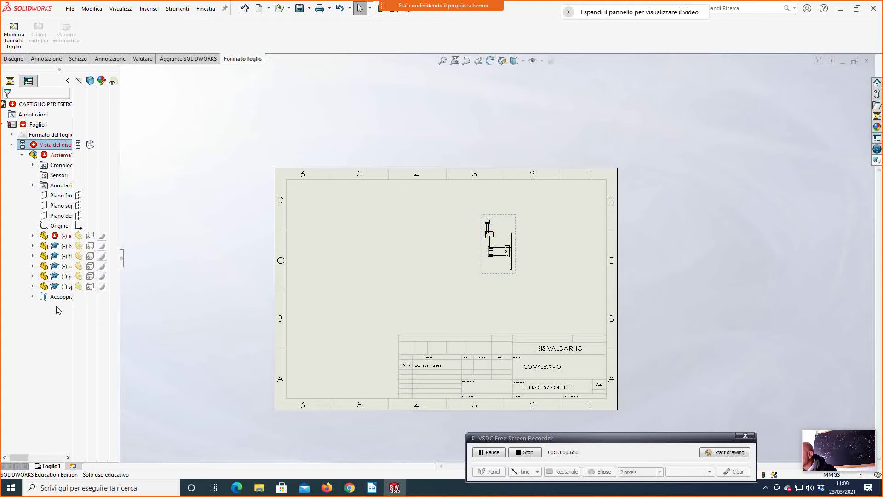
click(12, 38)
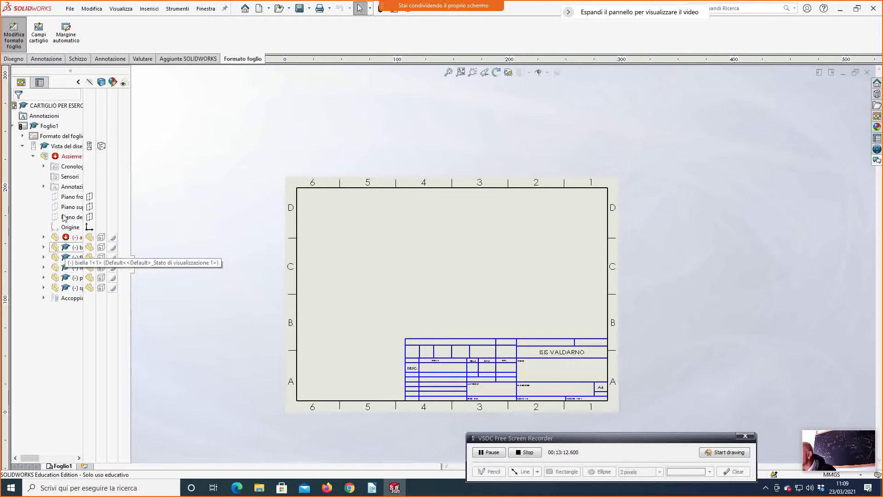
right_click(52, 128)
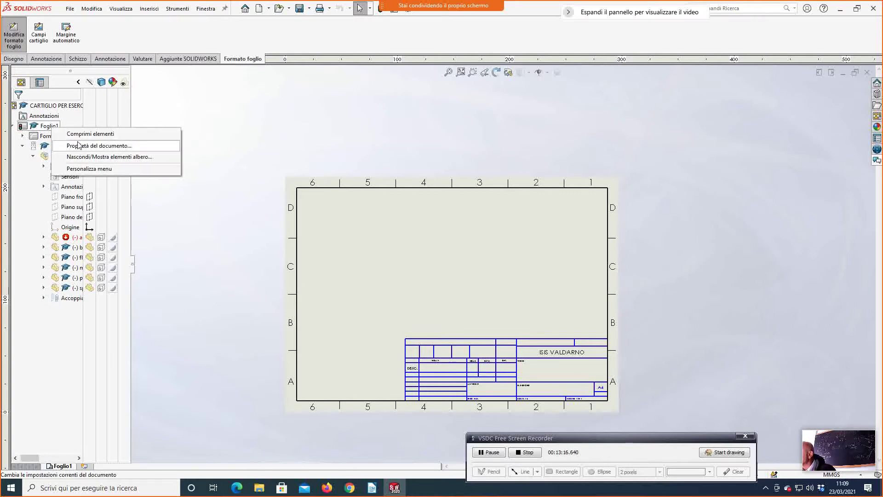
click(114, 146)
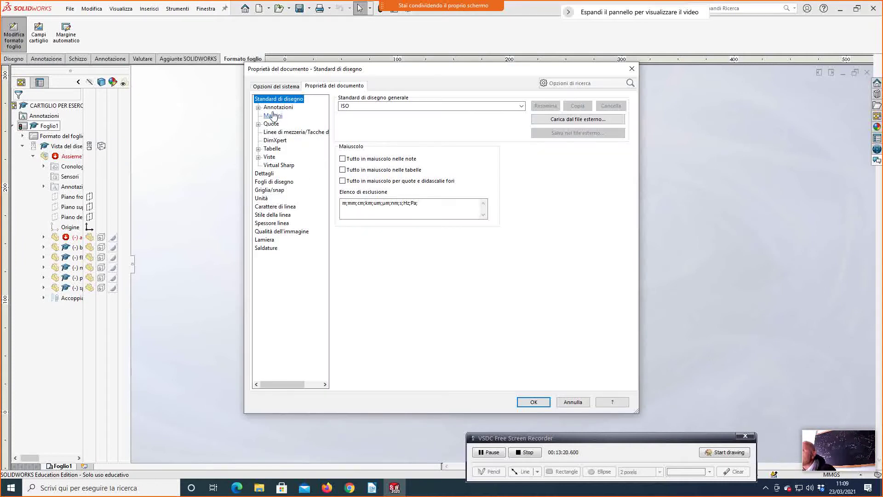
click(280, 86)
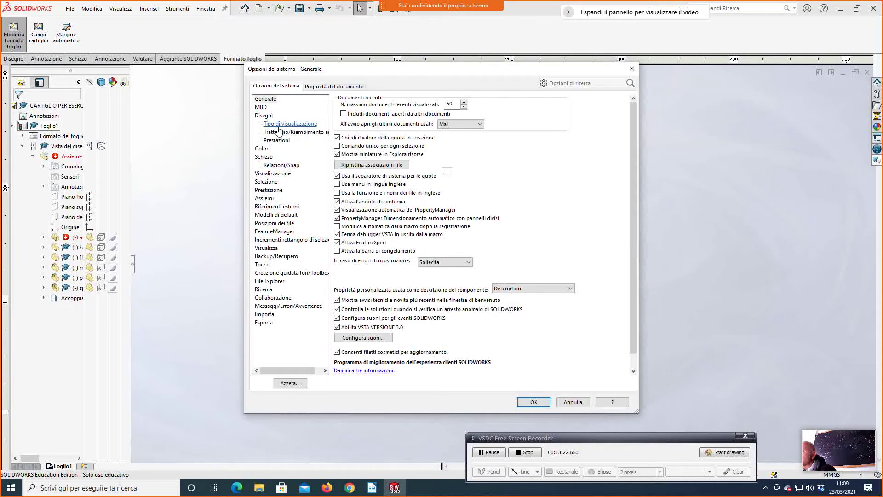
click(310, 88)
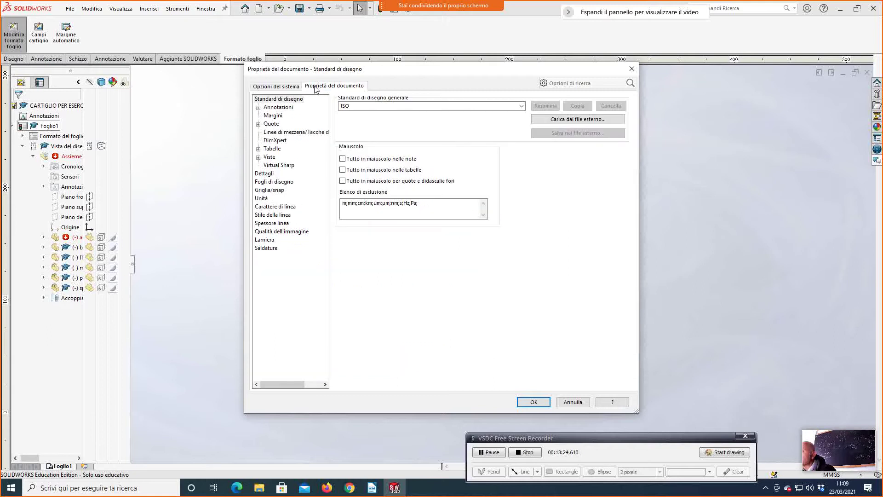
click(272, 182)
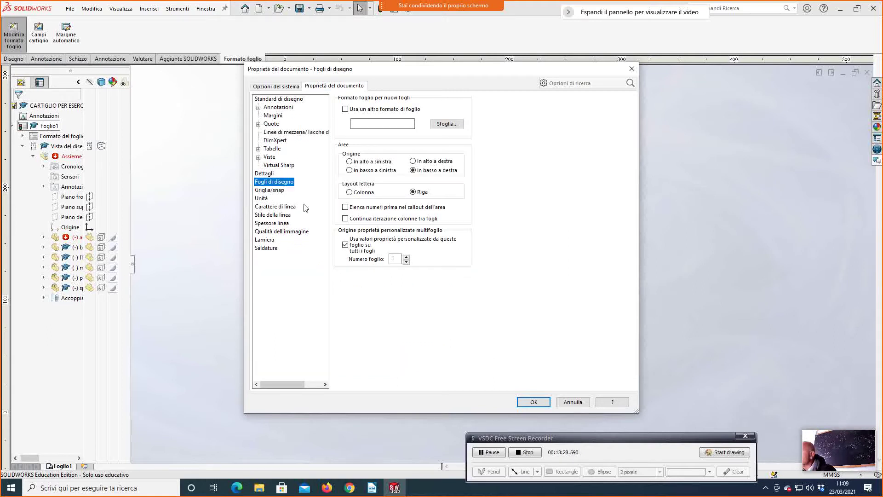
right_click(53, 127)
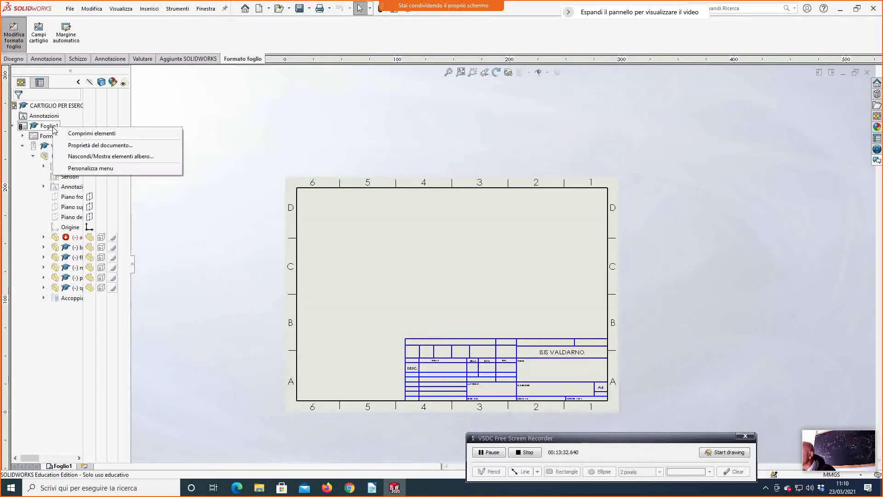
click(90, 168)
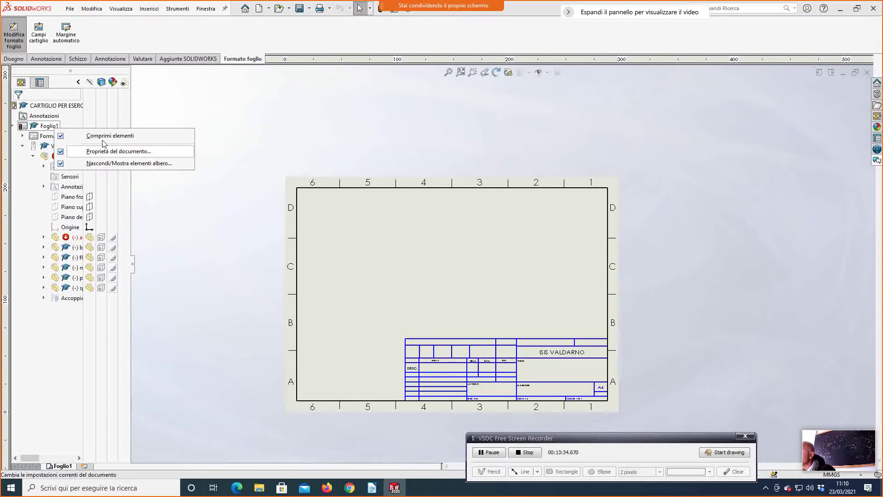
click(175, 103)
Set the scale of Foglio1 to 1:2.5 in the sheet properties and exit sheet format editing.
right_click(50, 126)
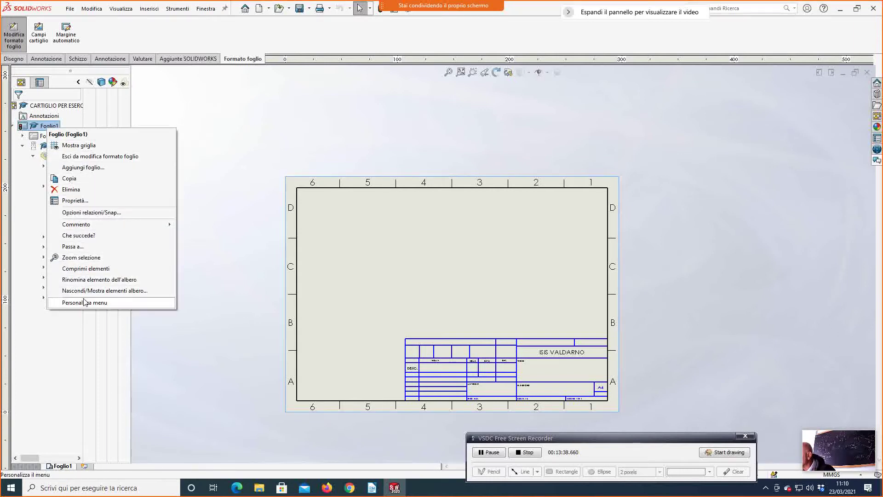
click(75, 201)
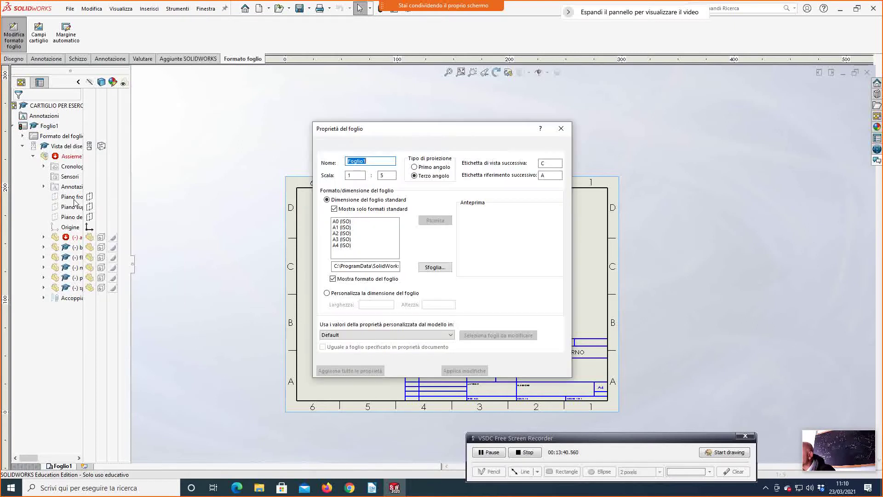
double_click(385, 174)
text(2.)
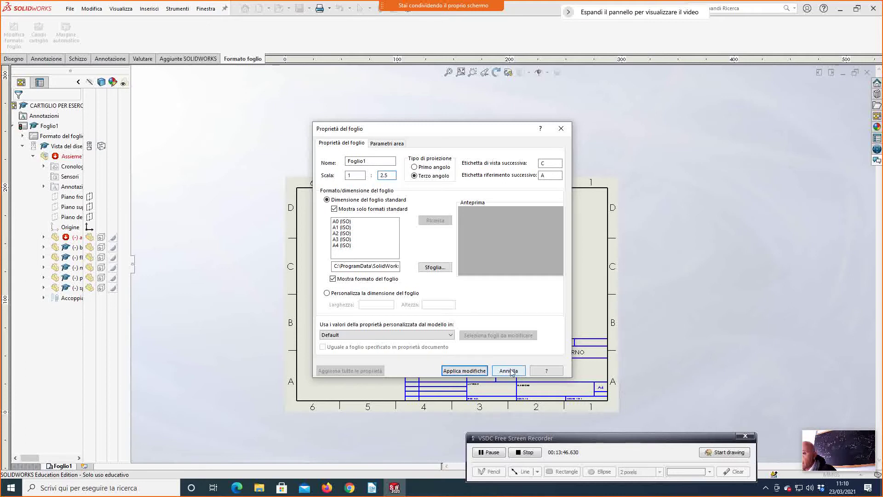
click(476, 373)
click(477, 276)
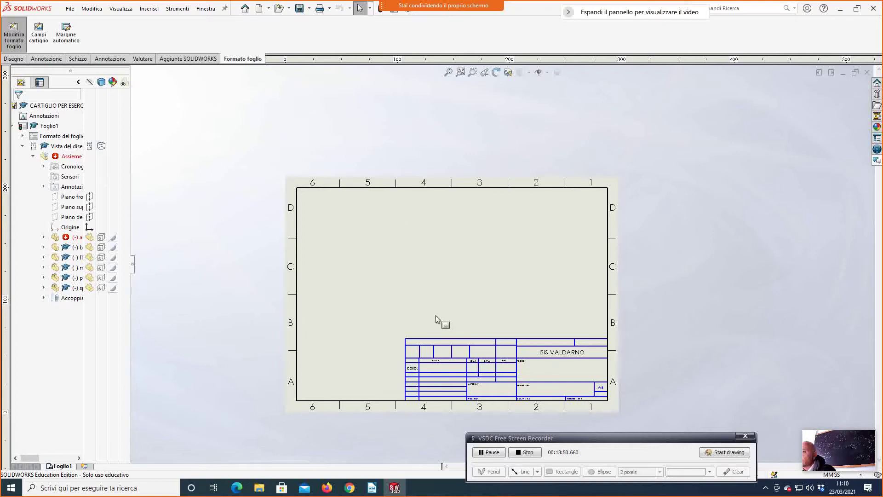
click(16, 35)
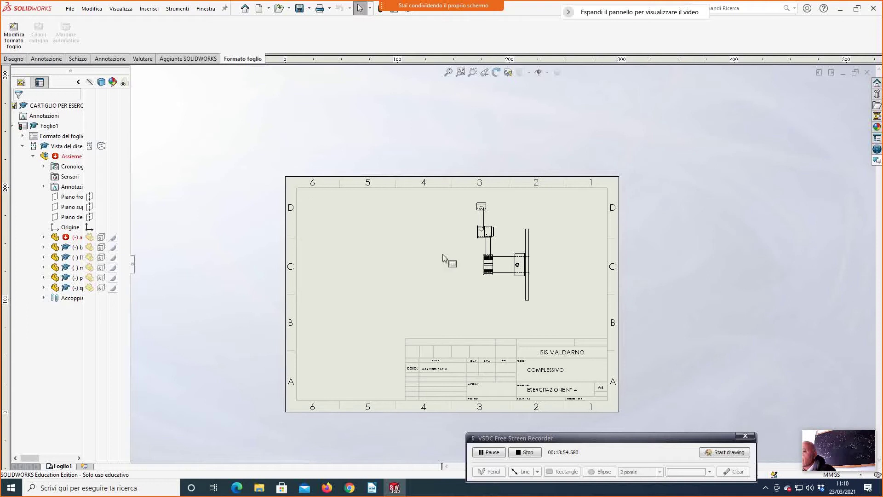
Shift the assembly's side view slightly to the left on the sheet.
click(478, 280)
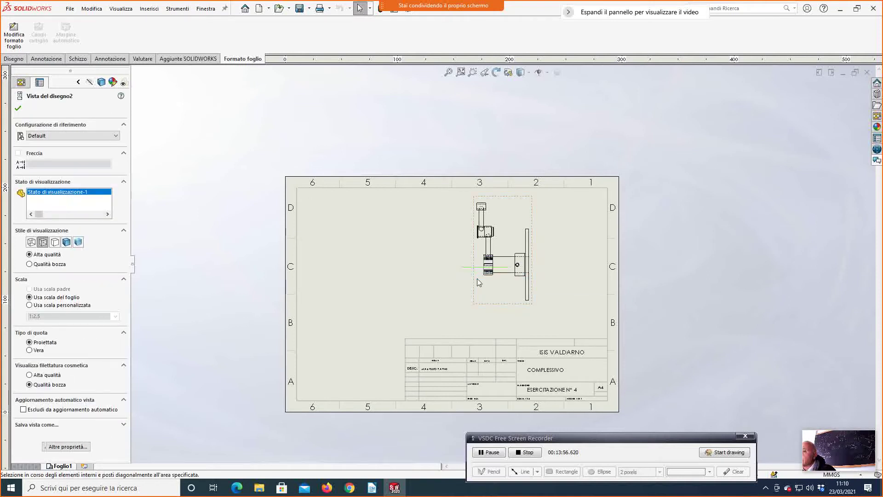
mouse_move(479, 282)
mouse_down()
mouse_move(403, 277)
mouse_move(481, 278)
mouse_move(463, 278)
mouse_up()
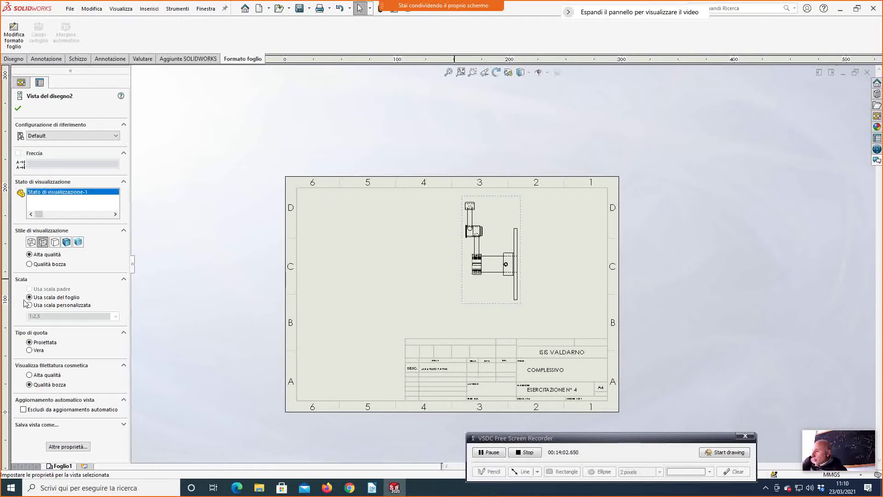
click(18, 109)
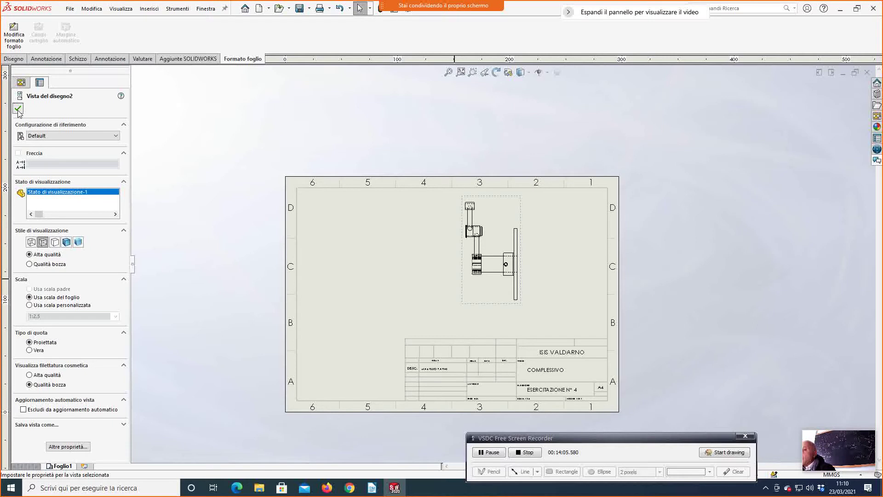
Try a 1:1 scale for Foglio1 in the sheet properties and return to the drawing sheet.
click(15, 34)
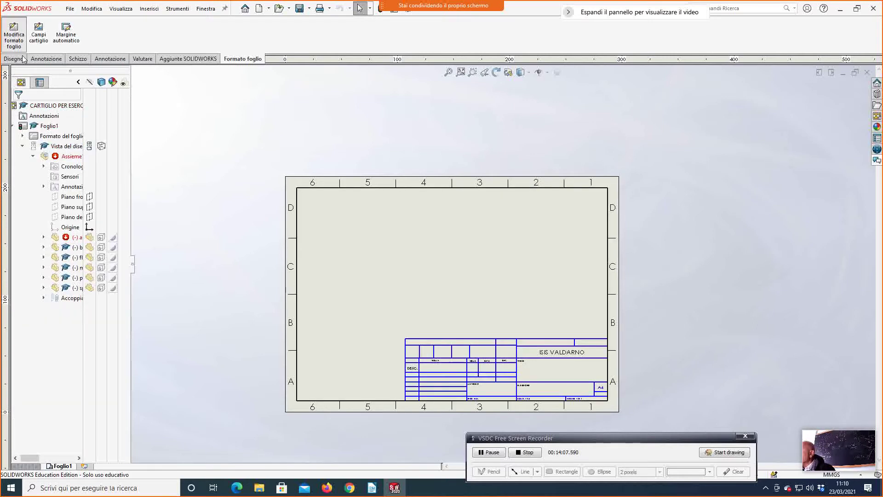
right_click(39, 131)
click(53, 199)
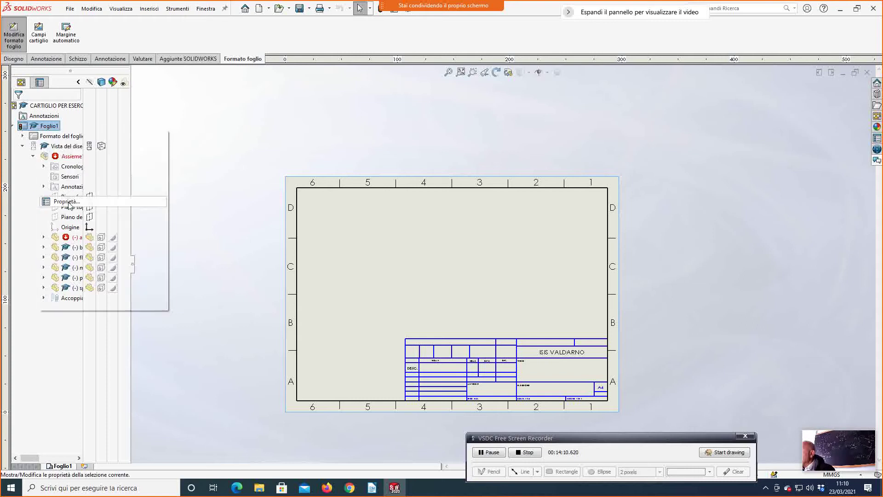
key(Tab)
key(Tab)
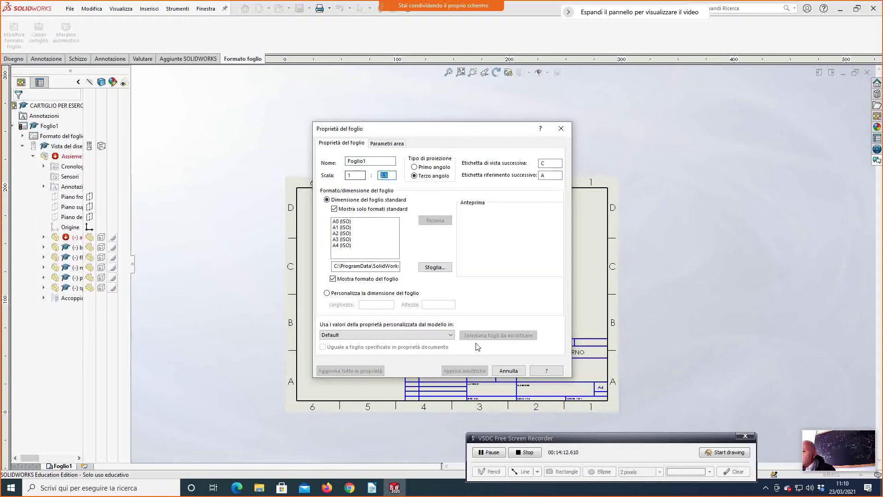
text(1)
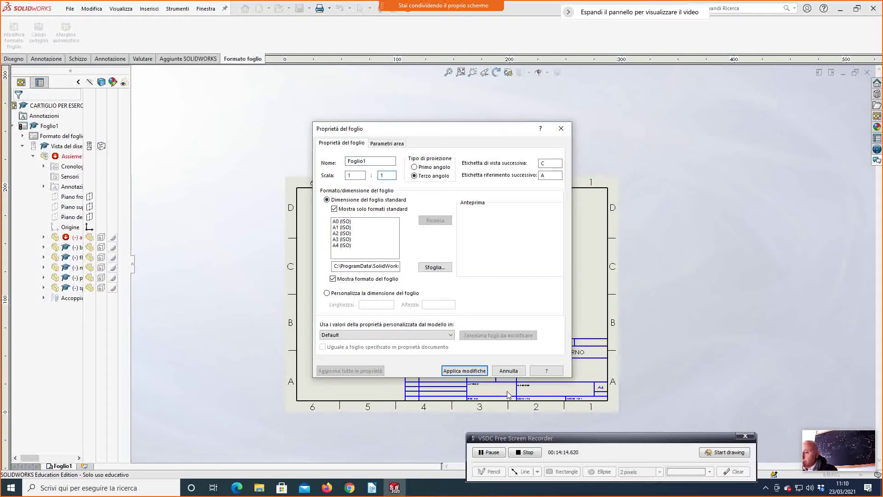
click(465, 371)
click(482, 273)
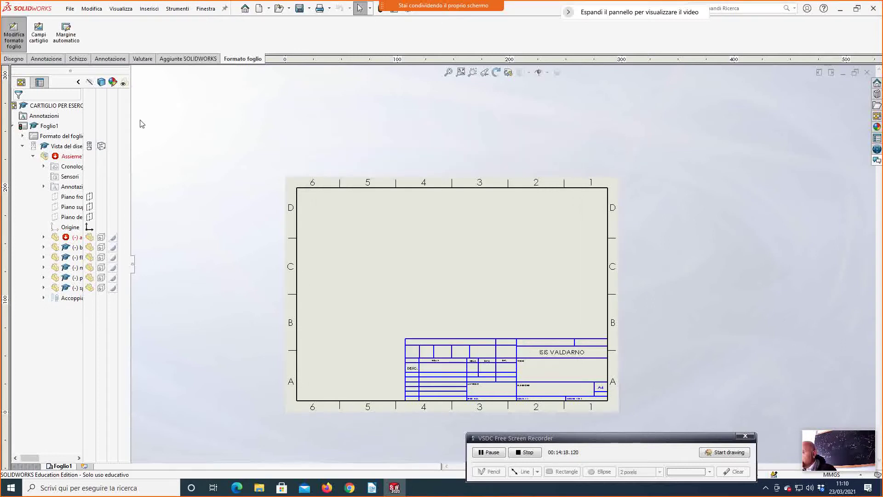
click(14, 33)
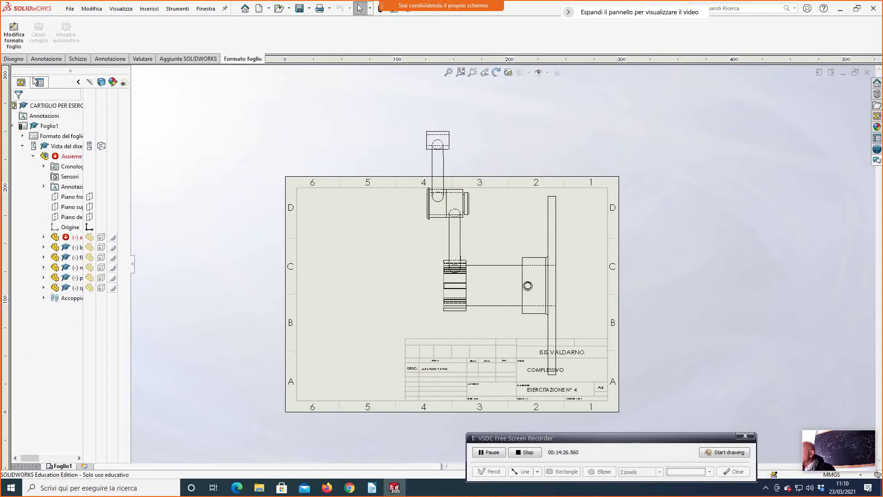
Return the scale of Foglio1 to 1:2.5 in the sheet properties and leave sheet format editing.
click(13, 36)
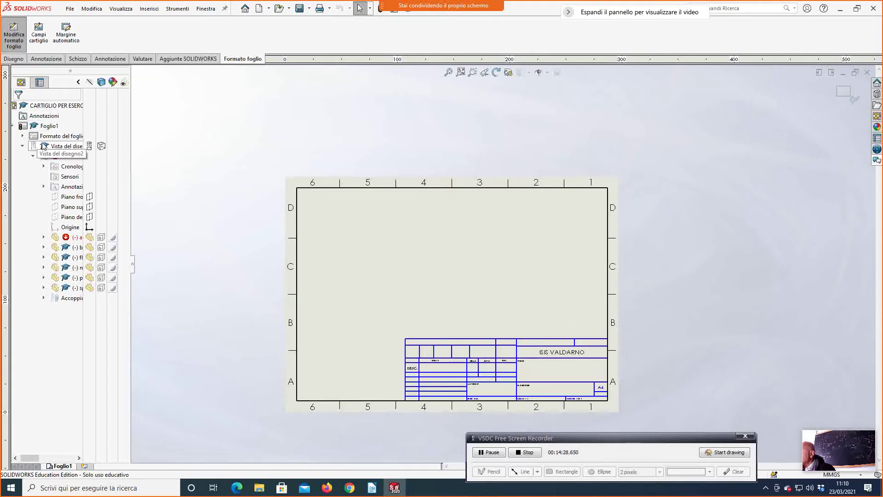
right_click(44, 126)
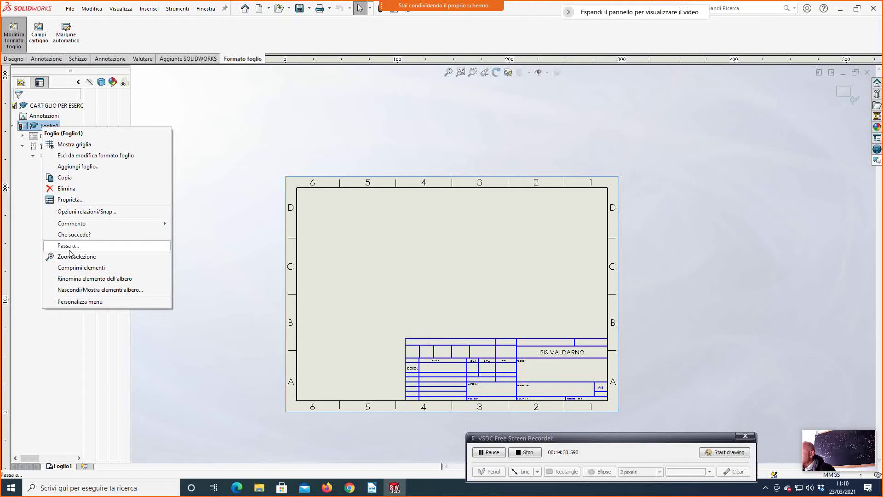
click(70, 200)
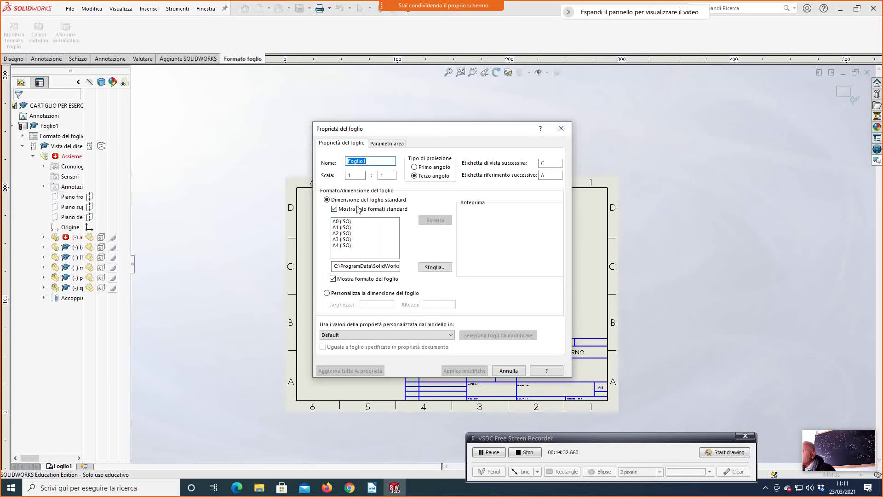
double_click(386, 176)
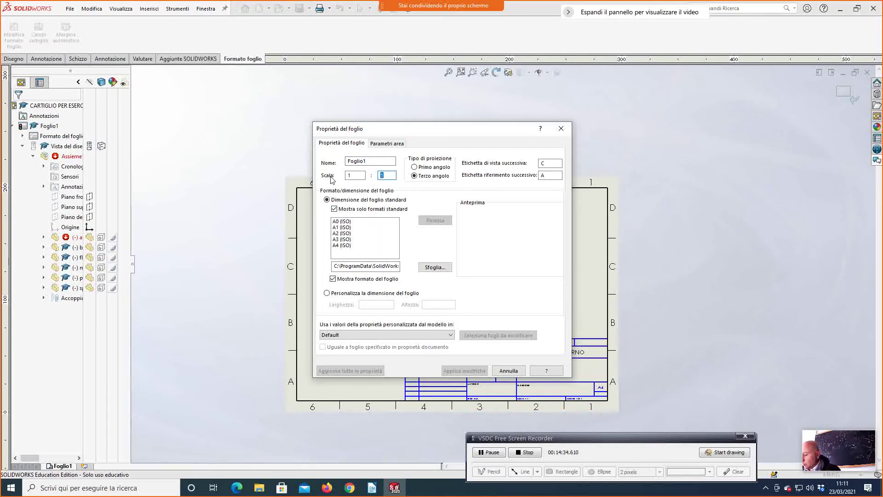
text(2,5)
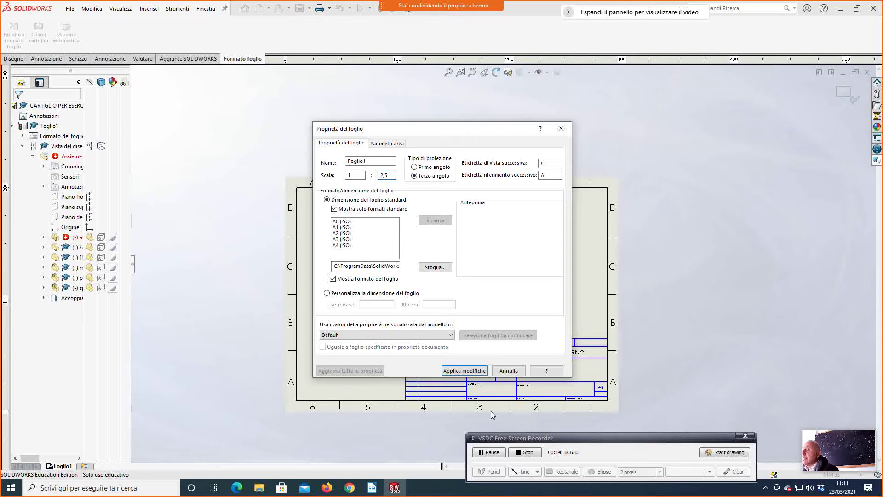
click(470, 370)
click(482, 272)
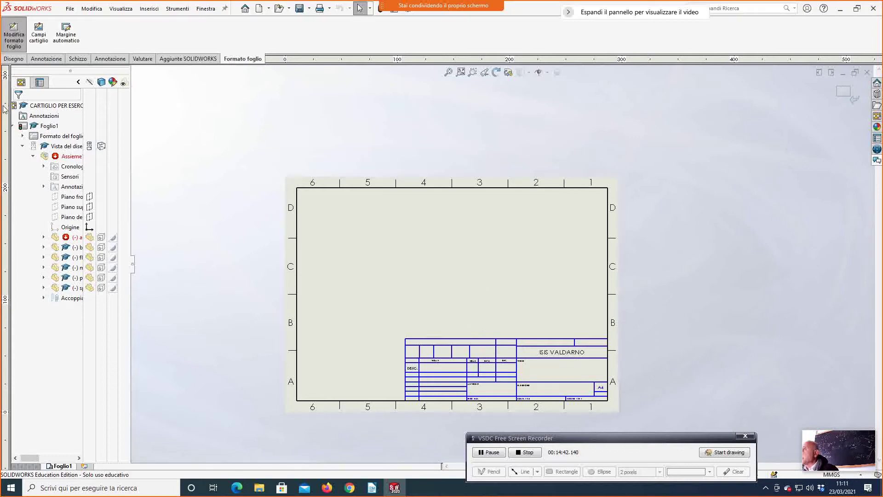
click(13, 36)
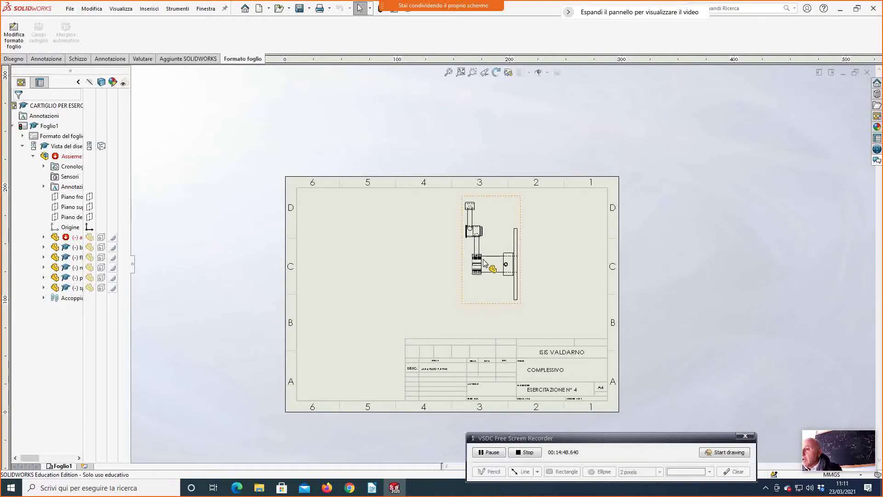
Move the assembly's side view to the upper-left area of the sheet, around zones C5 and D5.
drag(483, 266, 348, 269)
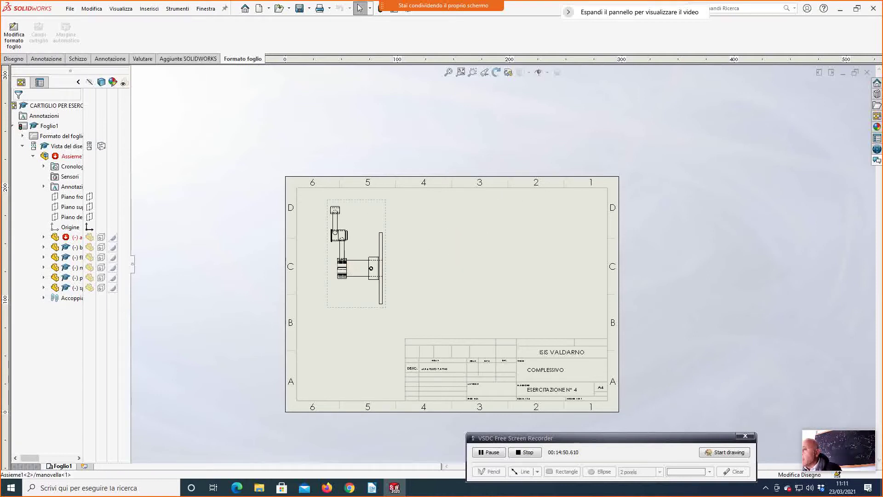
click(412, 300)
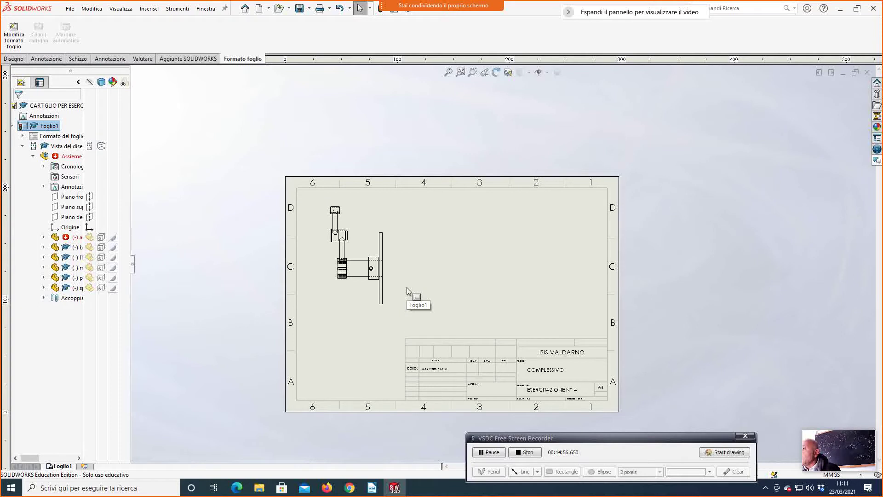
scroll(368, 276, down, 2)
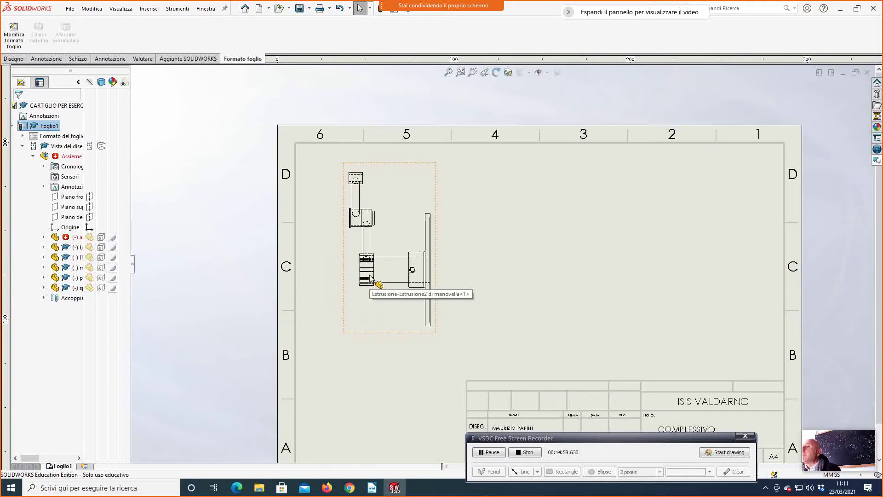
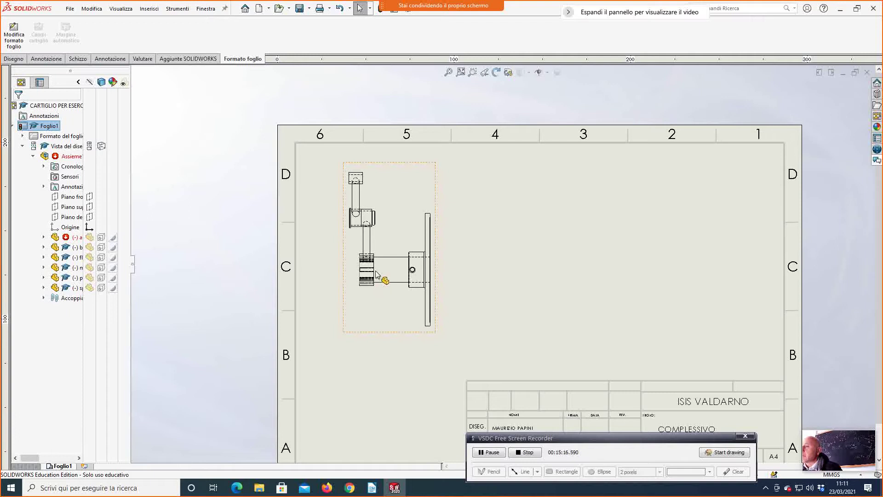
click(371, 278)
right_click(373, 275)
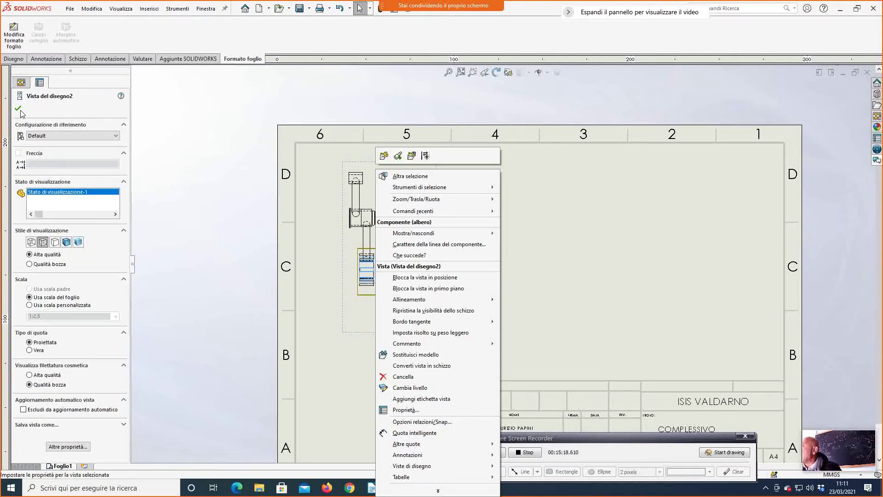
click(20, 110)
click(19, 109)
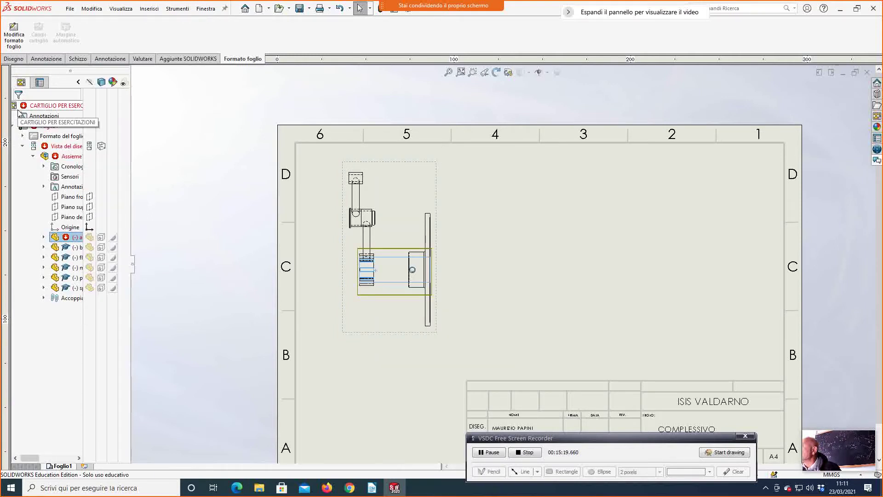
click(399, 269)
right_click(399, 270)
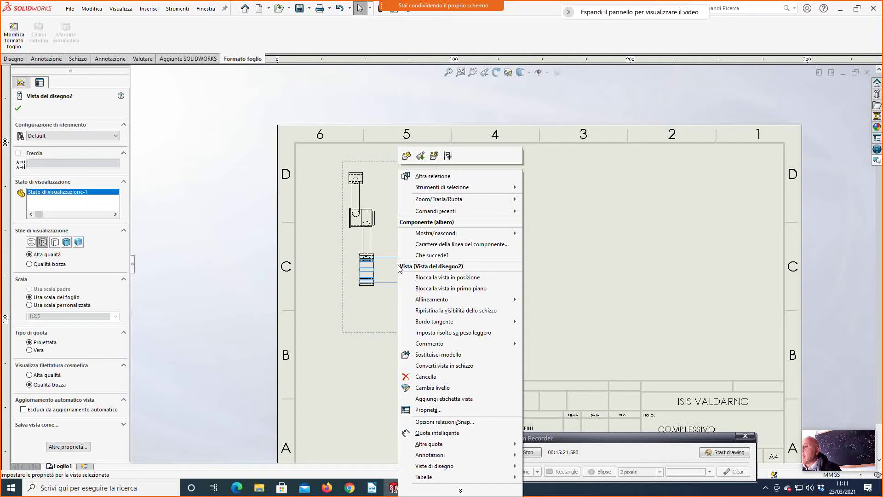
click(406, 156)
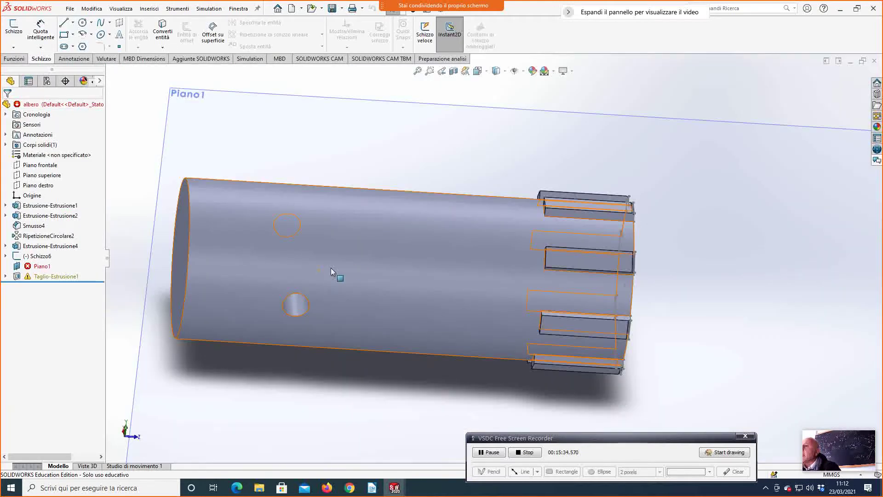
click(874, 61)
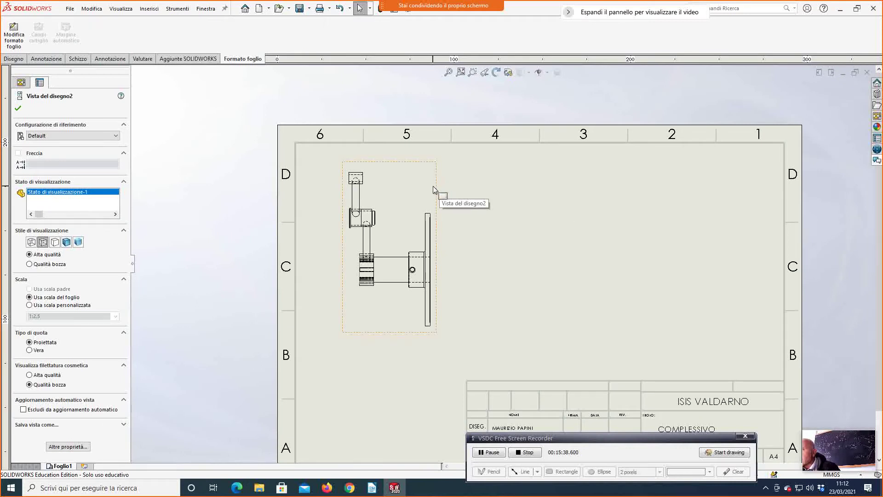
click(18, 107)
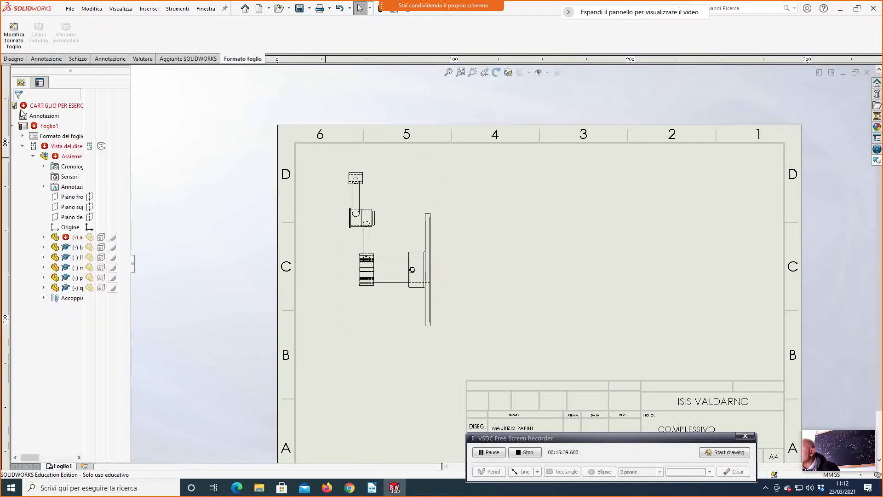
Open the Assieme1 assembly from the side view on the drawing sheet.
click(437, 176)
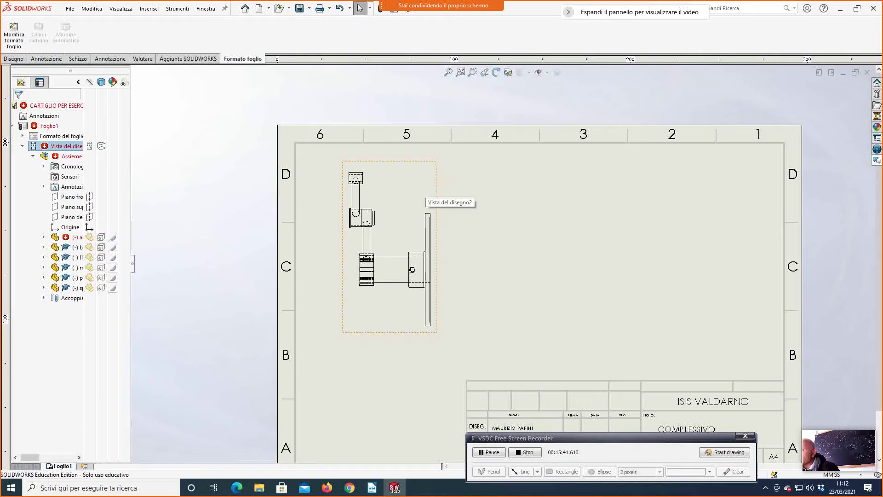
right_click(439, 177)
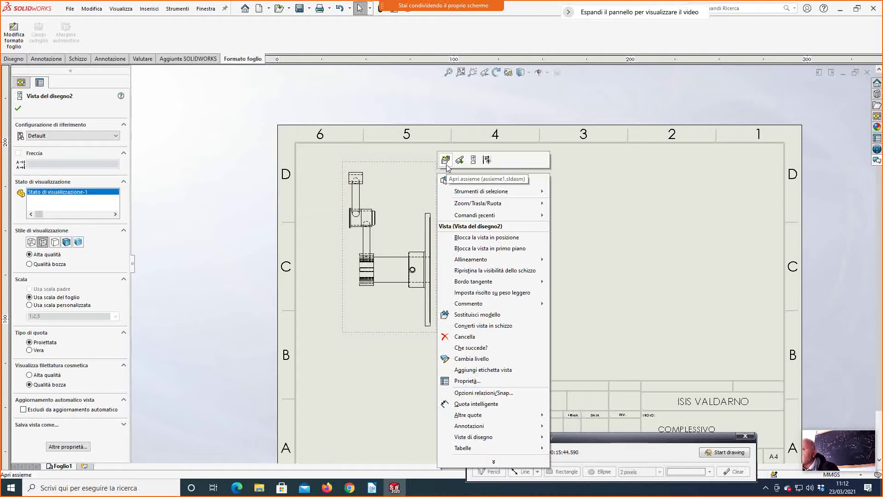
click(446, 161)
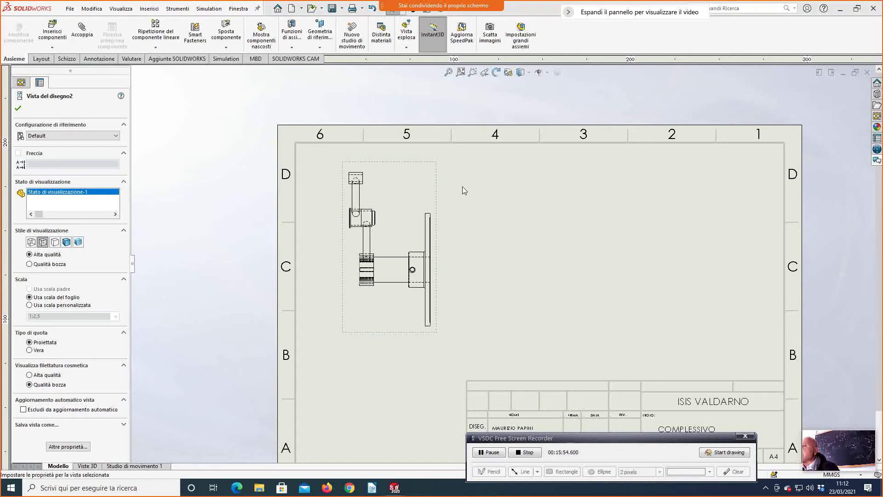
Start an exploded view of Assieme1 and complete a step moving the manovella about 196 mm along Z, away from the shaft.
scroll(497, 342, up, 3)
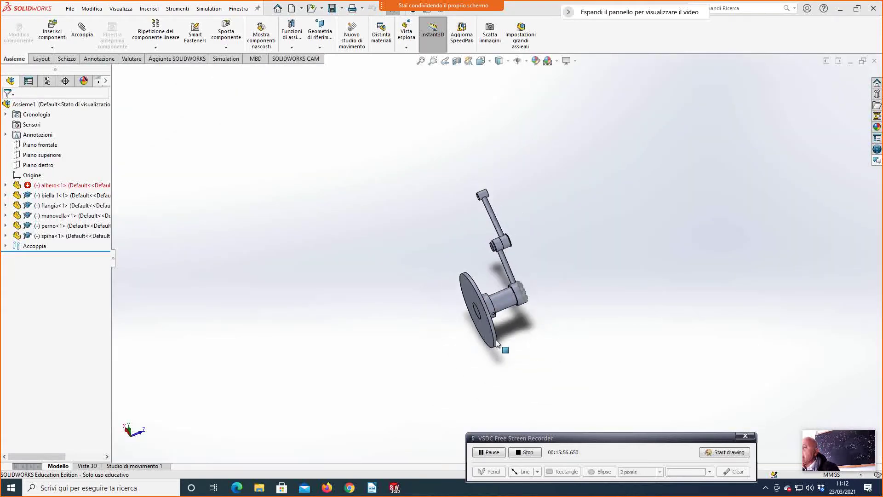
middle_drag(487, 333, 655, 274)
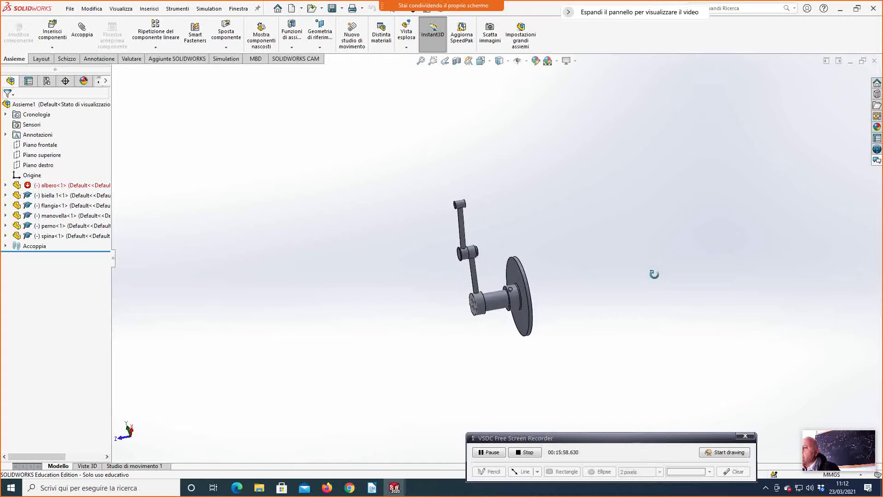
scroll(508, 392, down, 2)
scroll(528, 266, up, 3)
scroll(526, 184, down, 3)
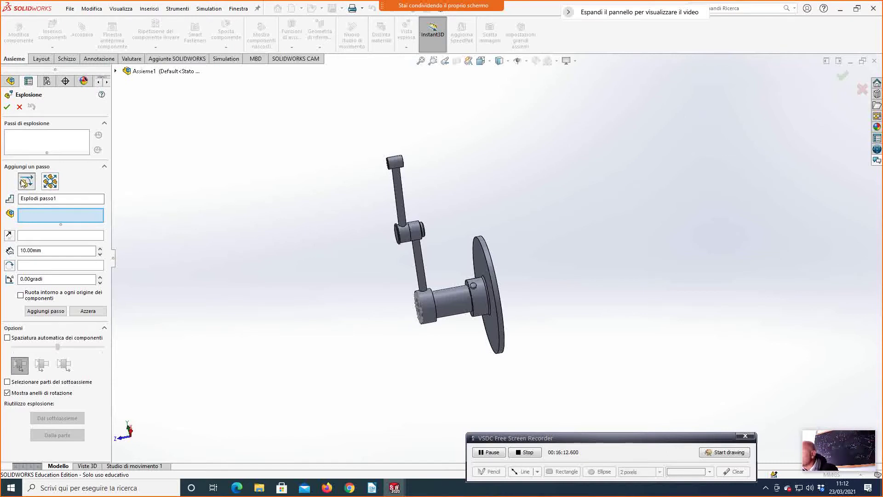
click(431, 307)
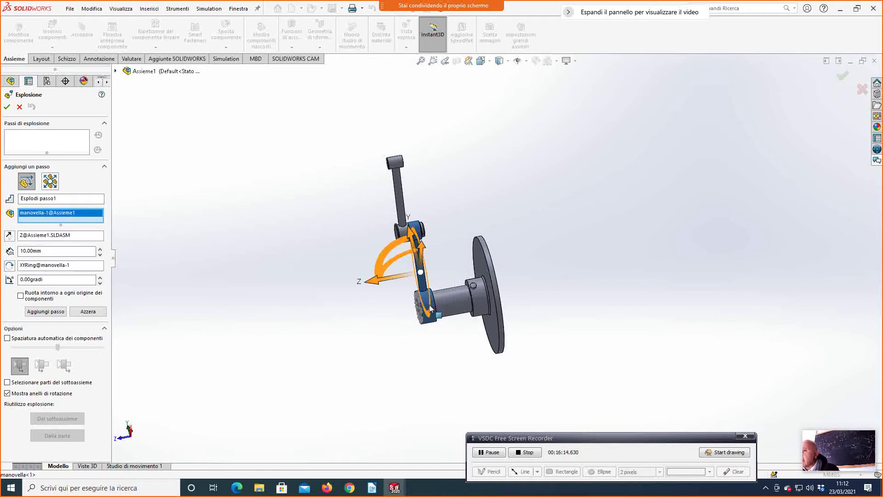
drag(410, 279, 266, 304)
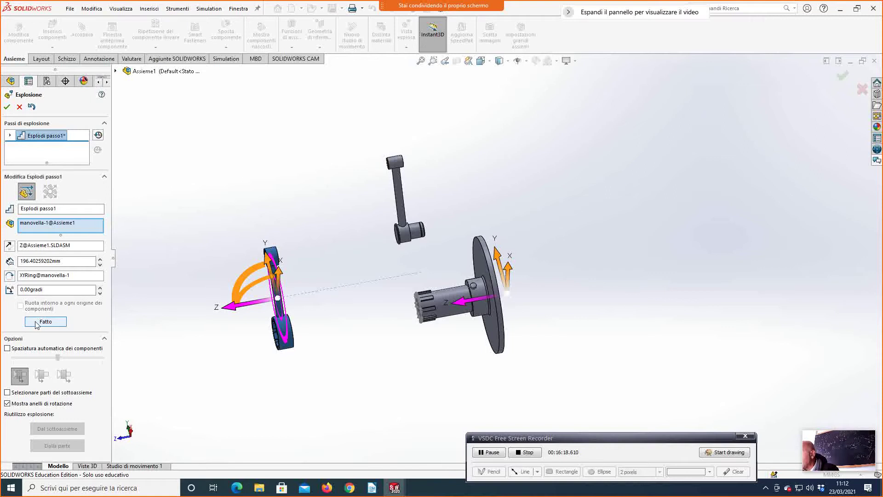
click(36, 322)
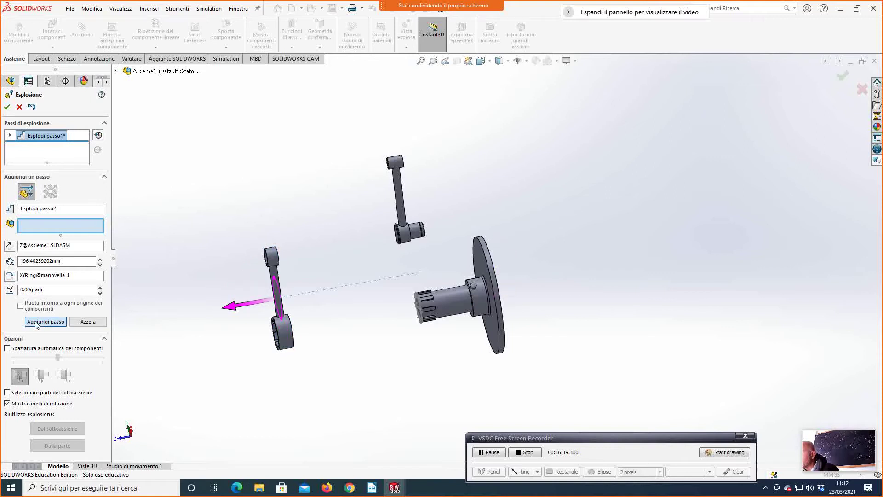
Add an explode step that moves biella 1 by 196.40259202 mm along Z.
click(410, 247)
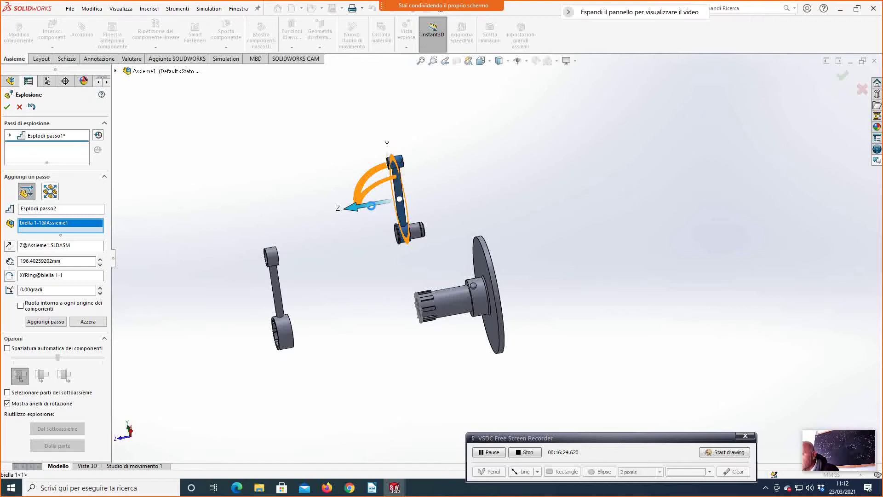
click(400, 215)
click(404, 215)
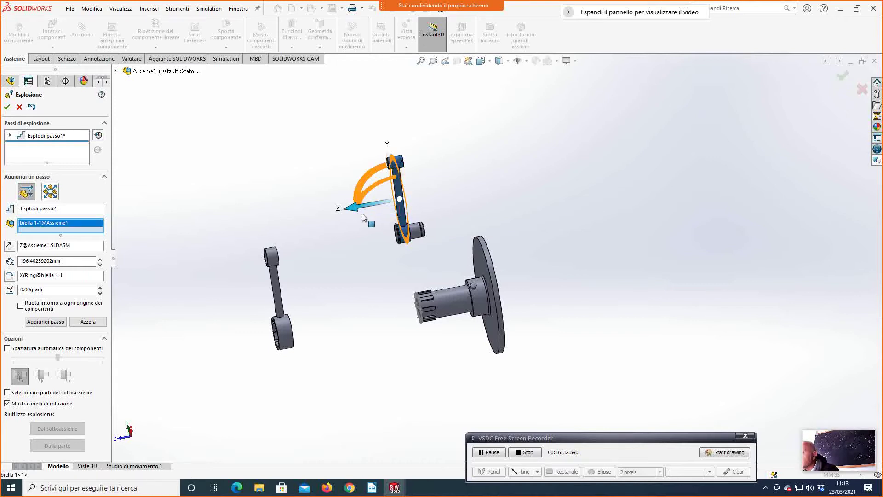
click(406, 213)
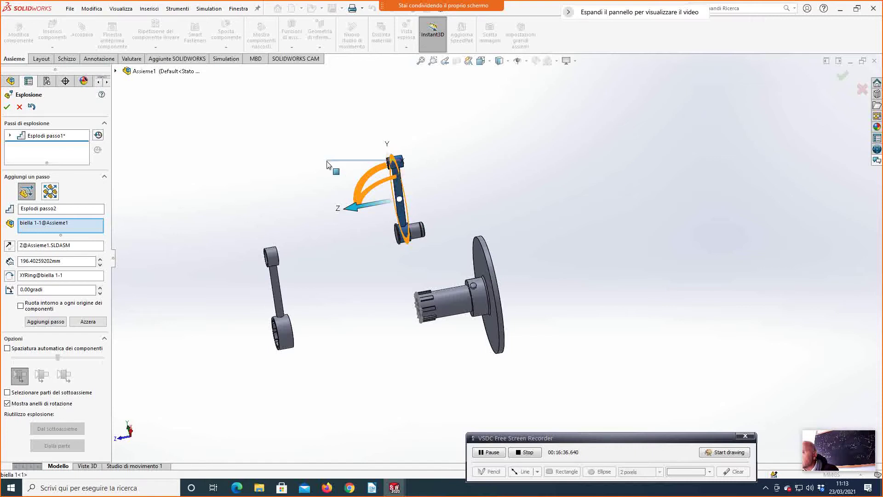
scroll(350, 241, down, 2)
scroll(418, 211, up, 1)
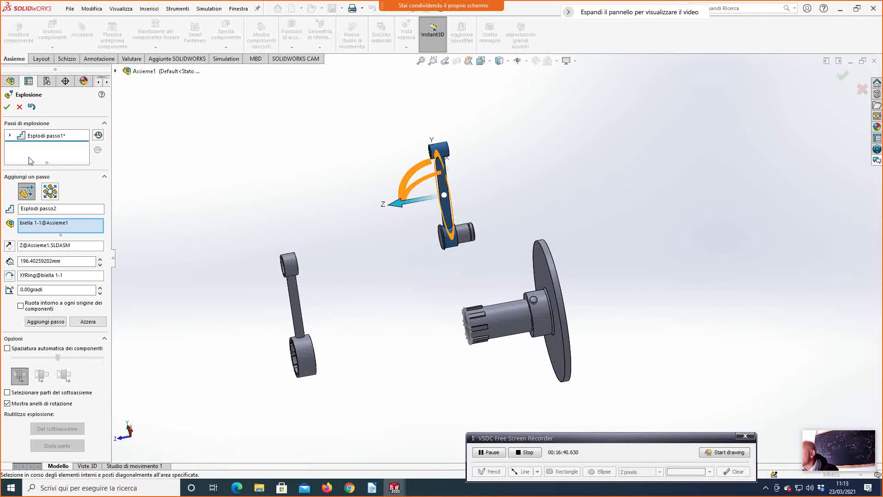
click(62, 322)
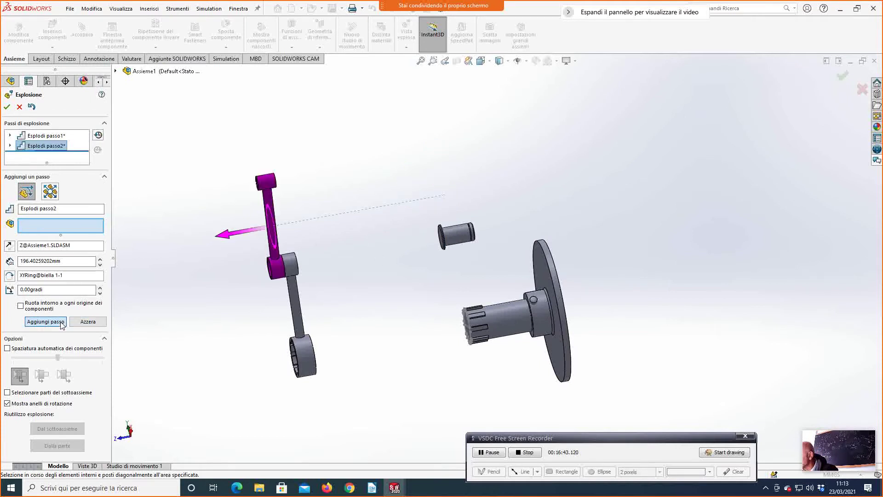
Complete another explode step moving biella 1 about 16 mm further along Z, in front of the manovella.
click(267, 233)
click(270, 231)
right_click(270, 231)
key(Escape)
click(270, 229)
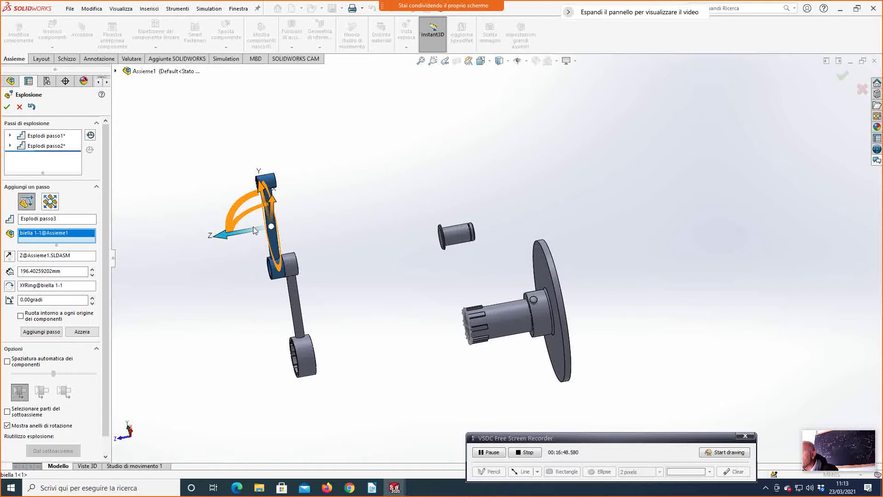
drag(250, 229, 181, 238)
drag(234, 238, 248, 234)
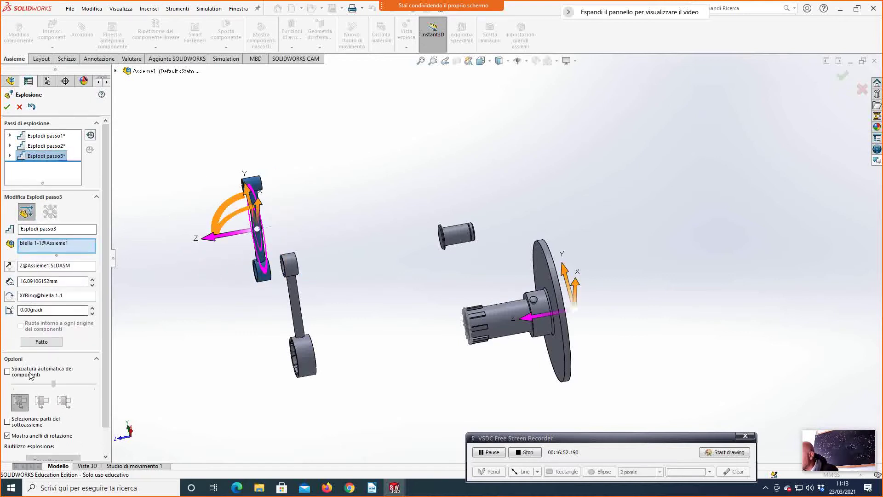
click(42, 342)
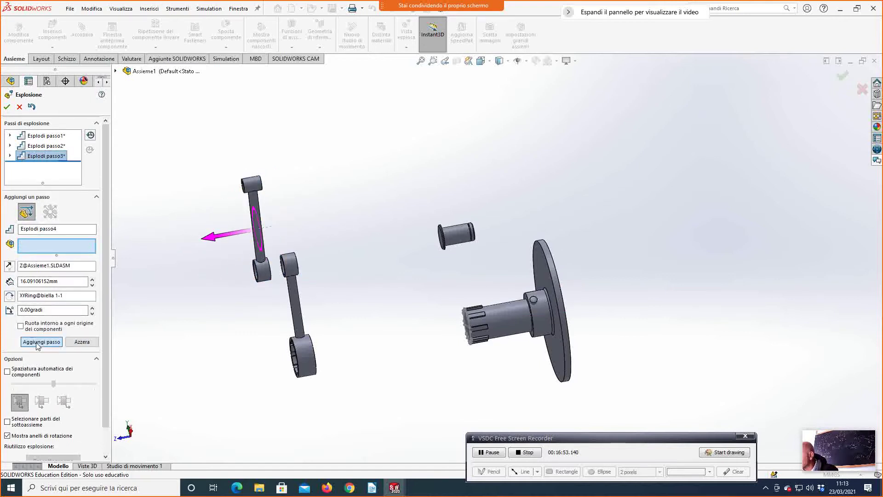
Complete one explode step moving the perno and the albero together about 145 mm along Z.
click(453, 243)
drag(437, 241, 212, 289)
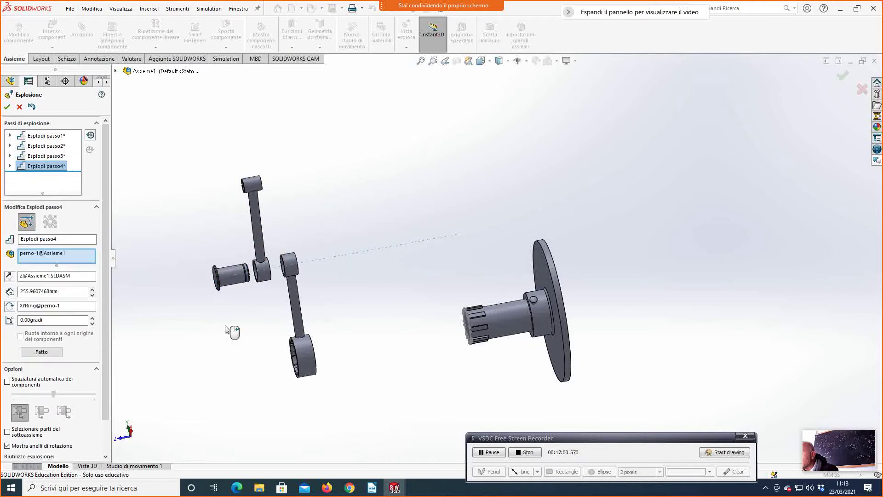
click(504, 322)
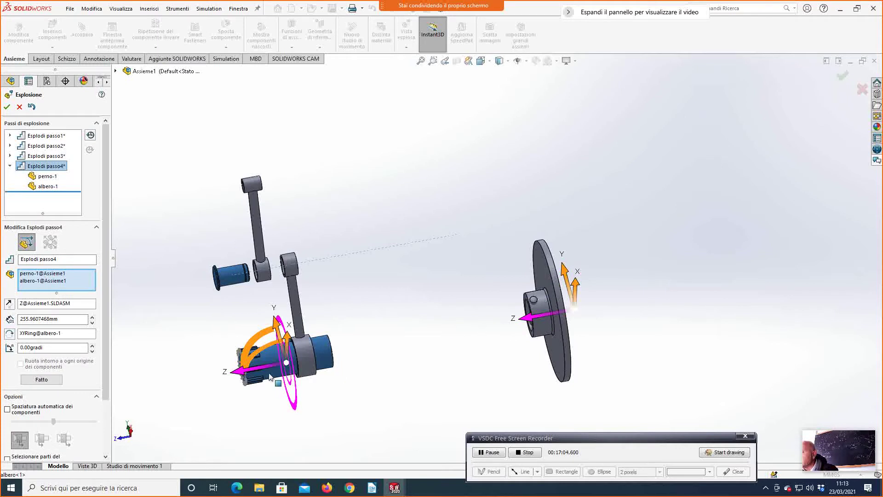
drag(262, 369, 368, 387)
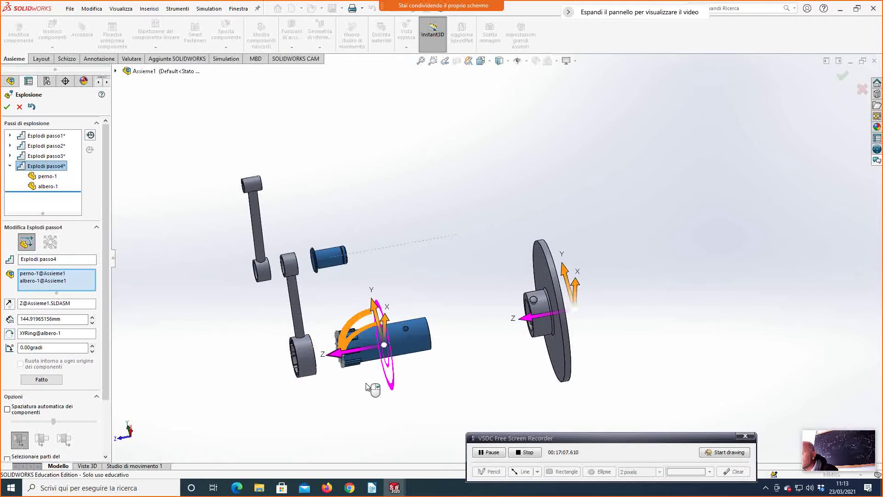
click(54, 382)
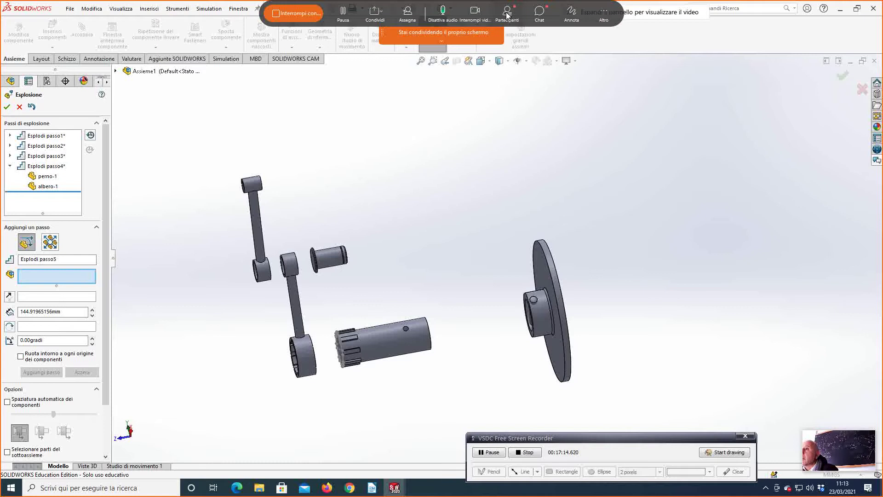
Complete an explode step moving the spina about 96 mm along Z out of the flange, with a 3.5° rotation.
click(507, 15)
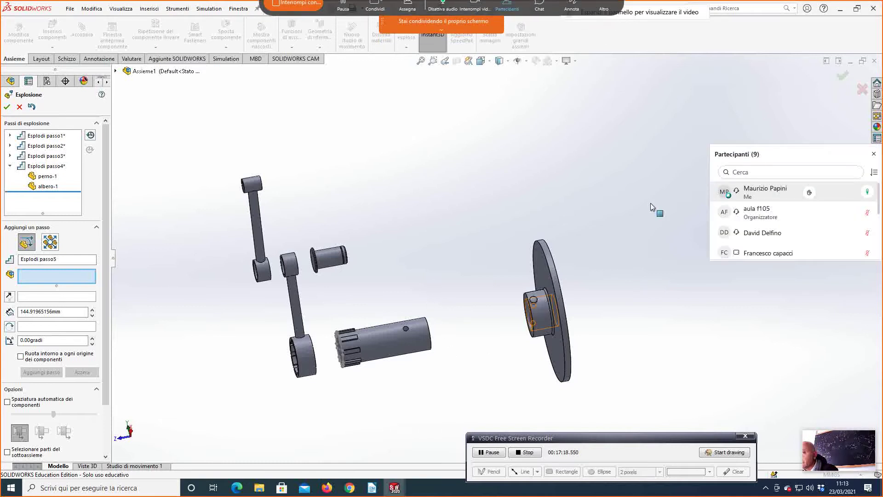
click(533, 304)
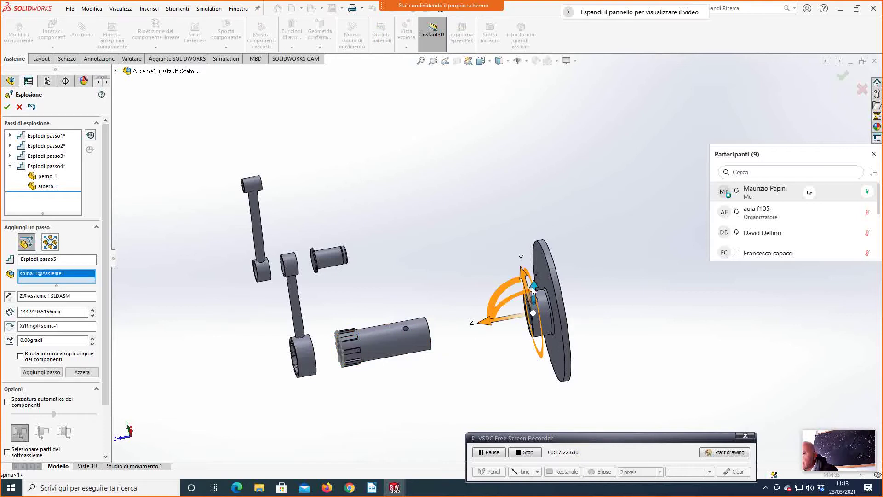
drag(533, 289, 529, 241)
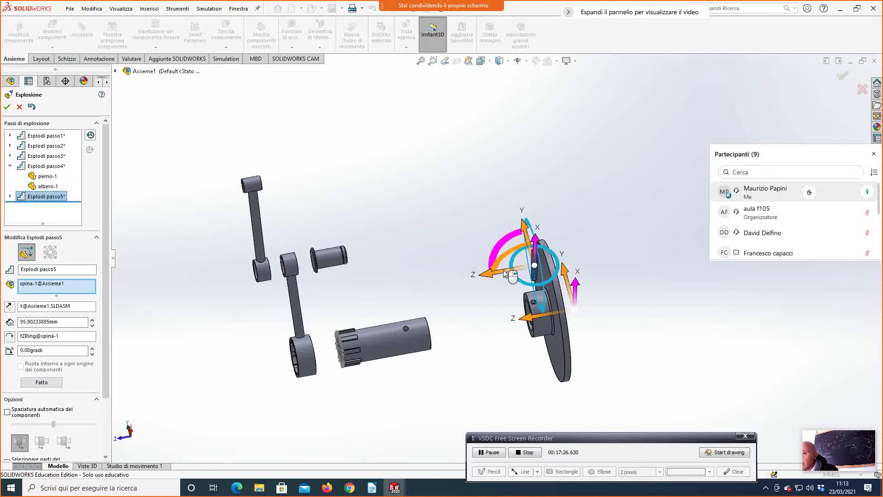
drag(505, 274, 469, 242)
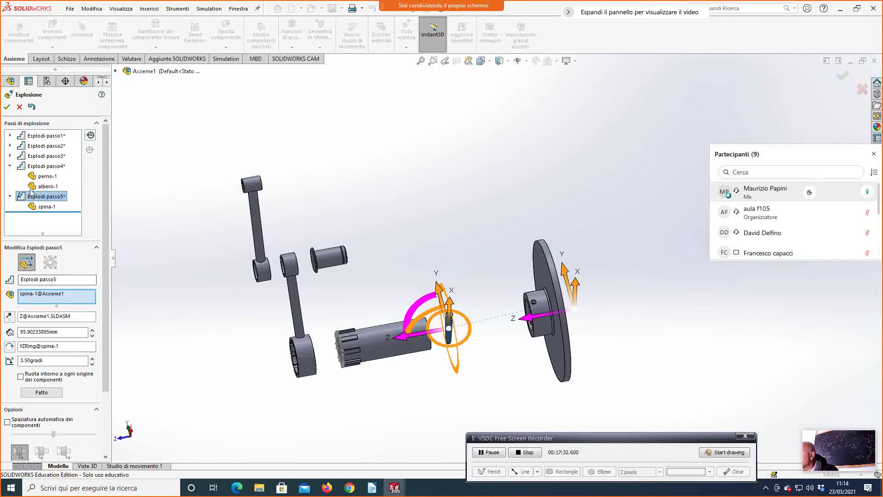
click(42, 392)
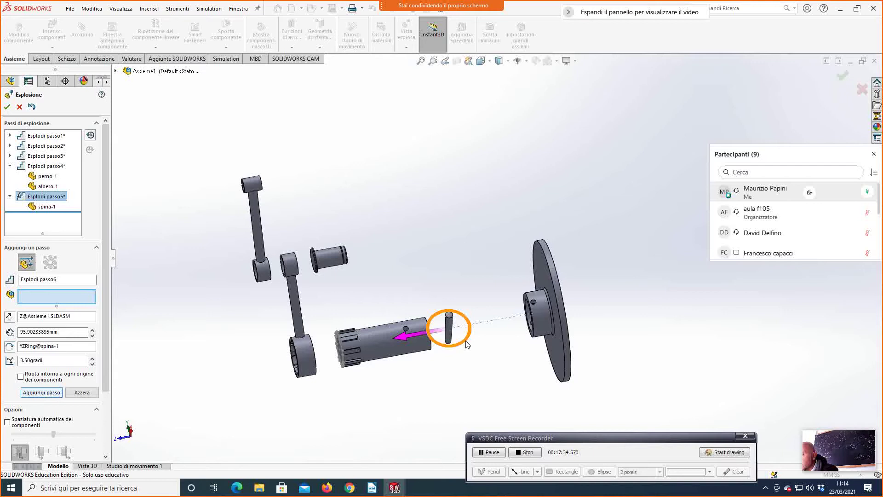
Complete an explode step moving the spina about 89 mm along X, above the axis of the albero.
click(449, 326)
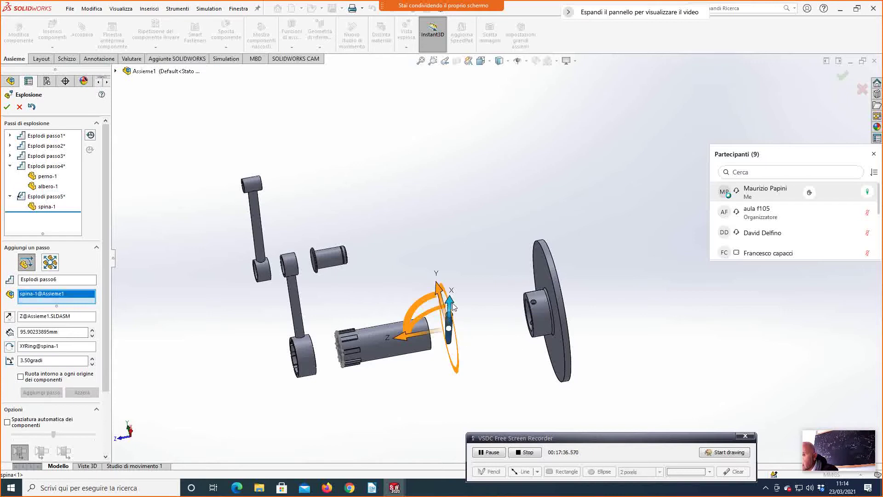
drag(450, 305, 419, 265)
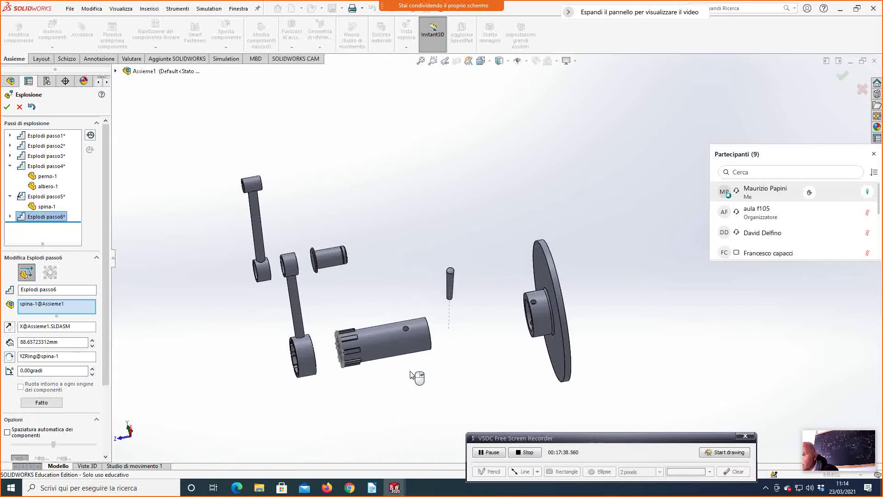
click(42, 402)
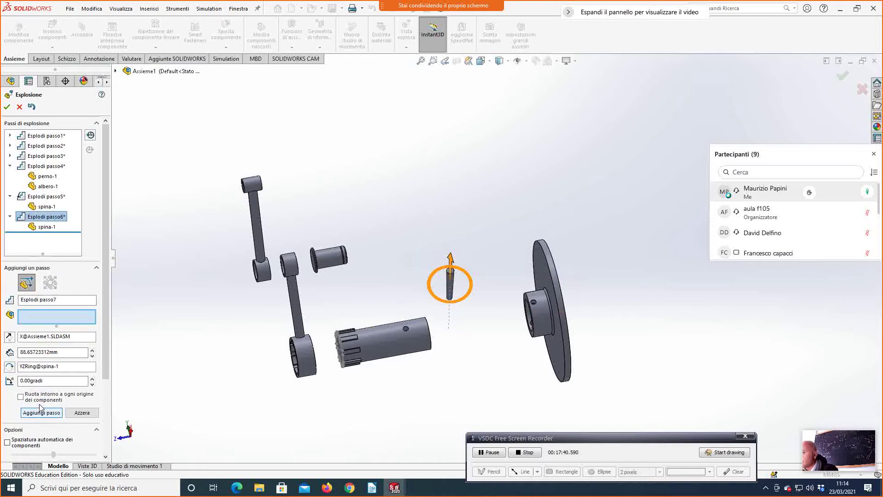
Add an explode step moving the flangia about 60 mm along Z toward the albero, and finish the exploded view.
click(531, 318)
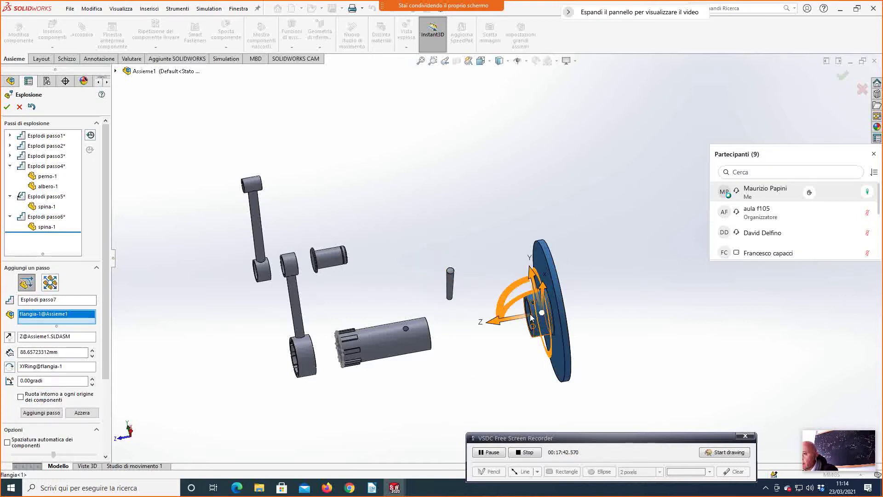
drag(531, 318, 461, 331)
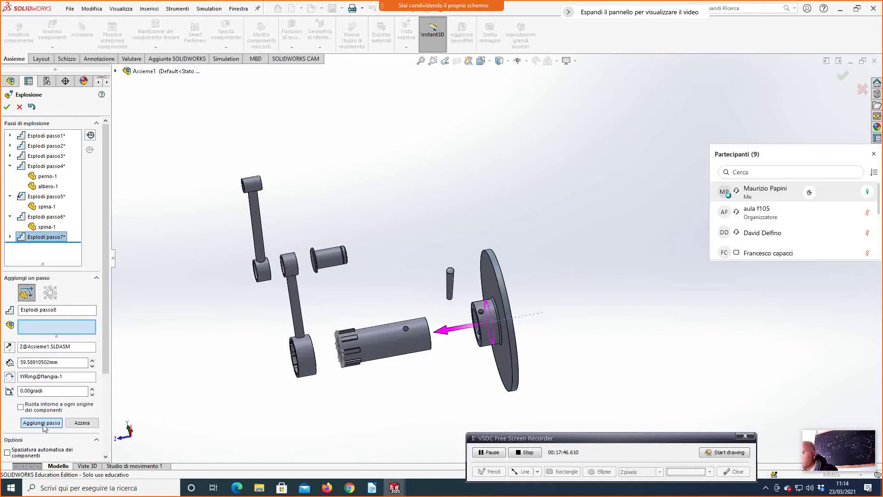
click(43, 423)
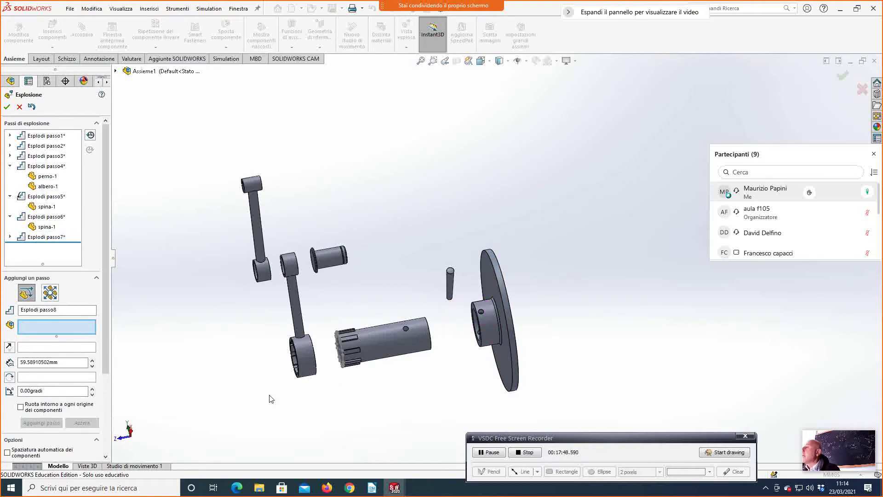
click(6, 109)
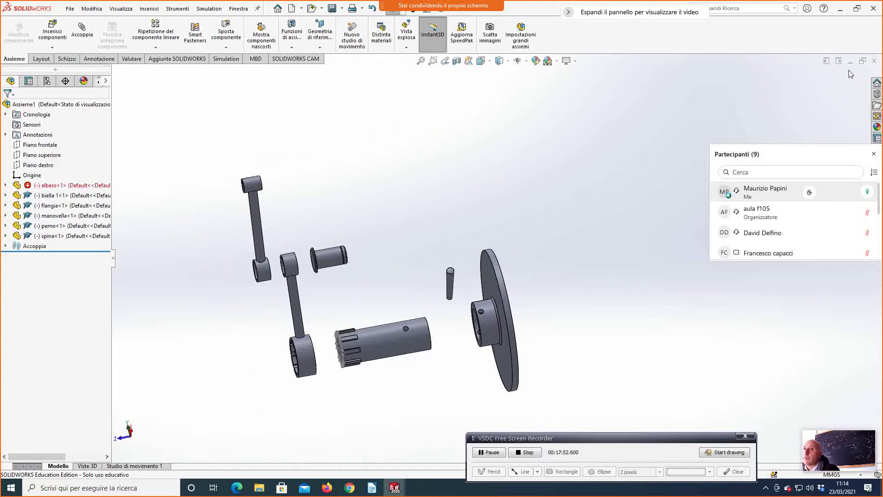
Close the Assieme1 assembly document.
click(873, 63)
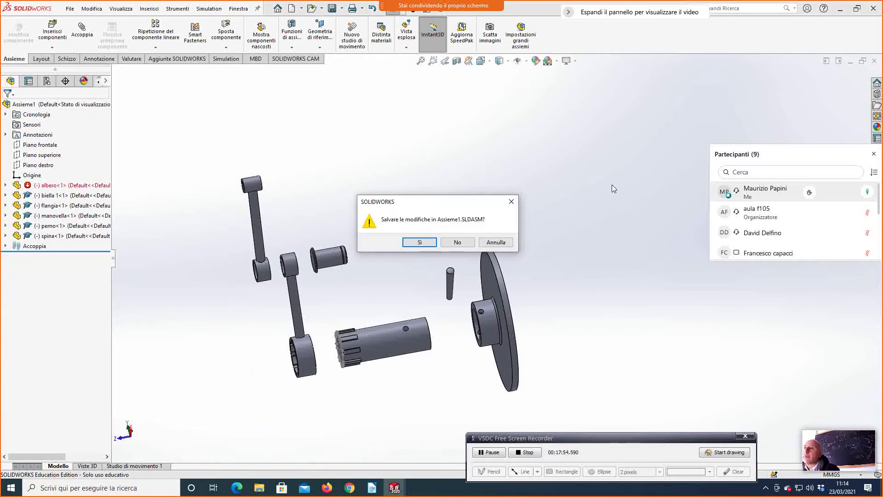
Save the changes to Assieme1.SLDASM and dismiss the drawing update report and the view's properties.
click(416, 244)
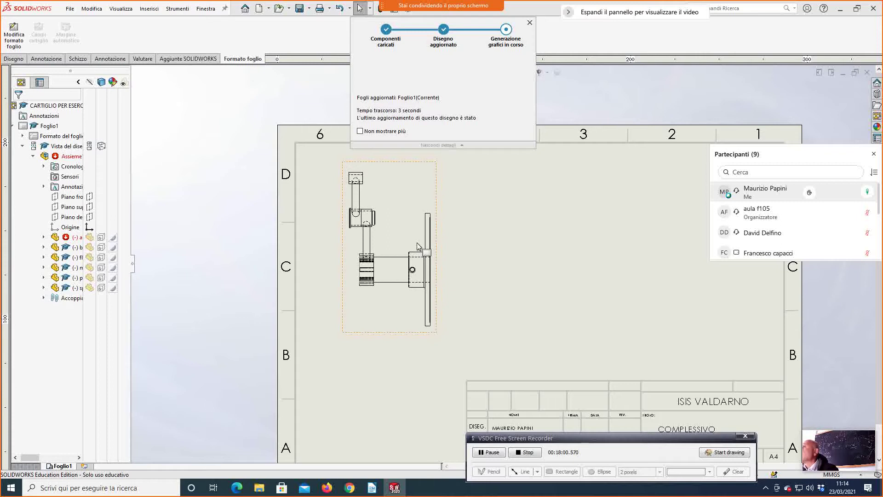
click(419, 246)
right_click(420, 246)
click(530, 23)
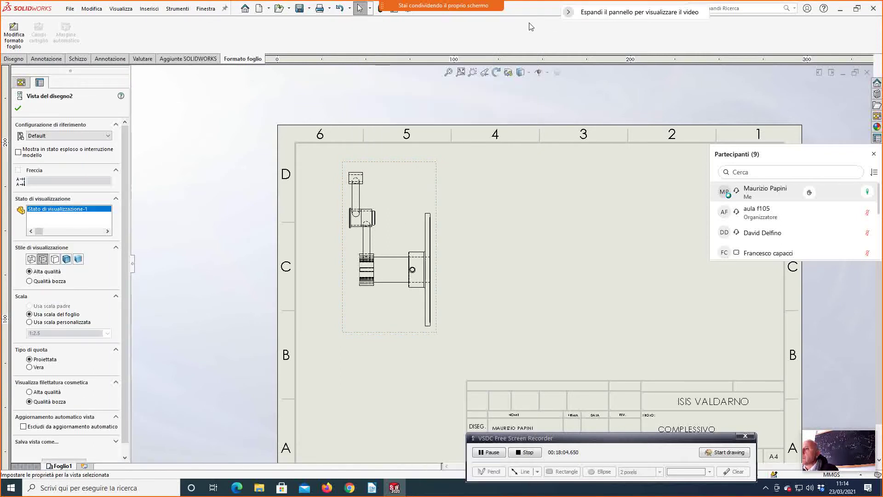
click(18, 108)
Set the assembly drawing view to show the model in its exploded state, using Vista esplosa1.
right_click(395, 247)
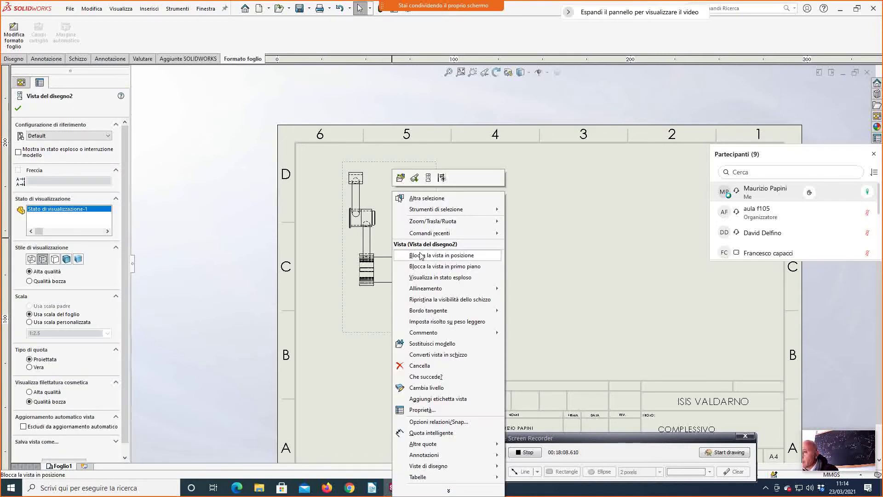
click(422, 409)
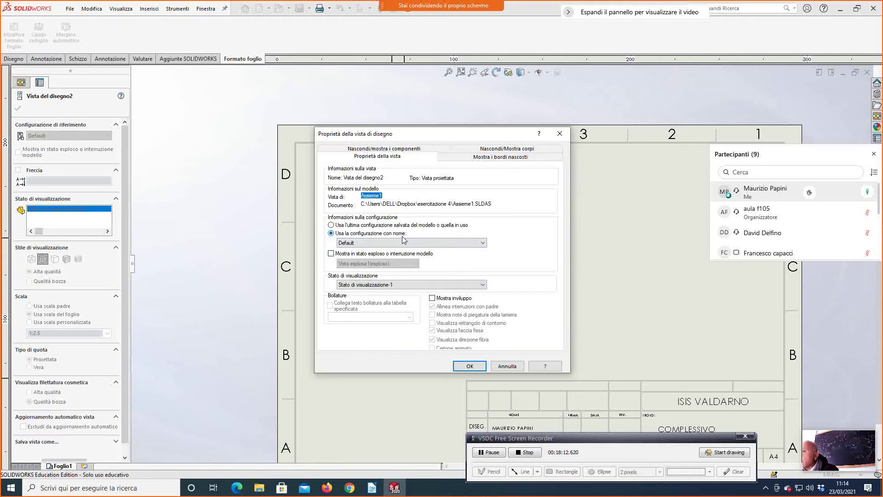
click(331, 254)
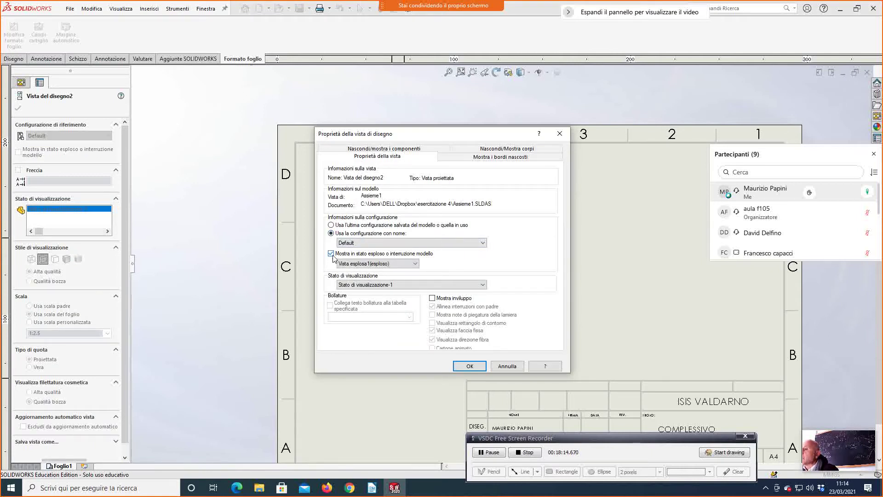
click(342, 264)
click(351, 273)
click(470, 368)
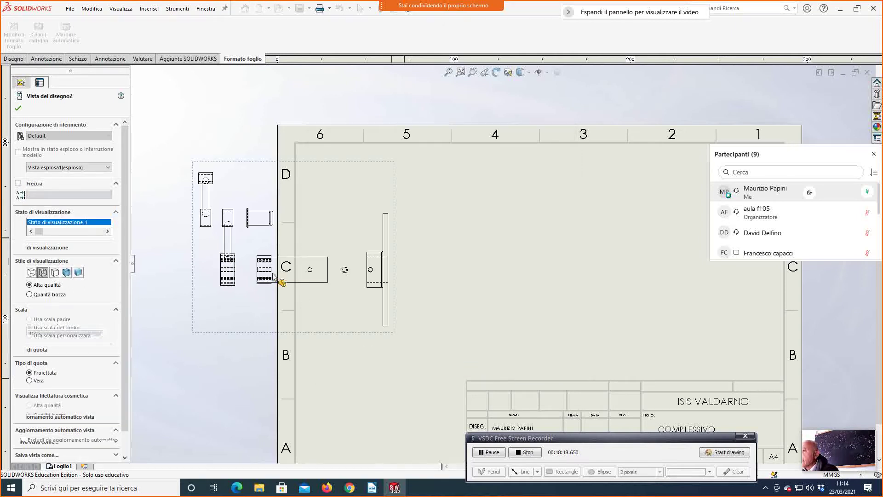
Move the exploded view fully inside the sheet frame, above the title block, and close the meeting participants list.
mouse_move(243, 340)
mouse_down()
mouse_move(523, 336)
mouse_move(475, 338)
mouse_up()
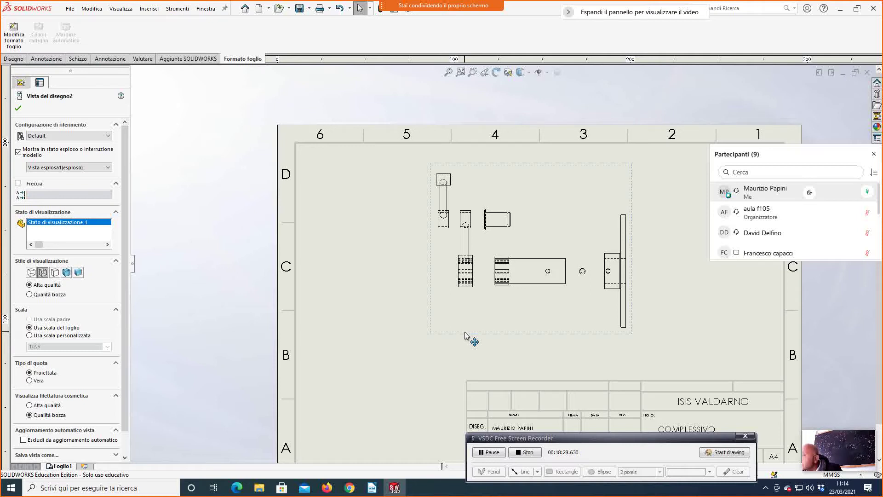
click(17, 107)
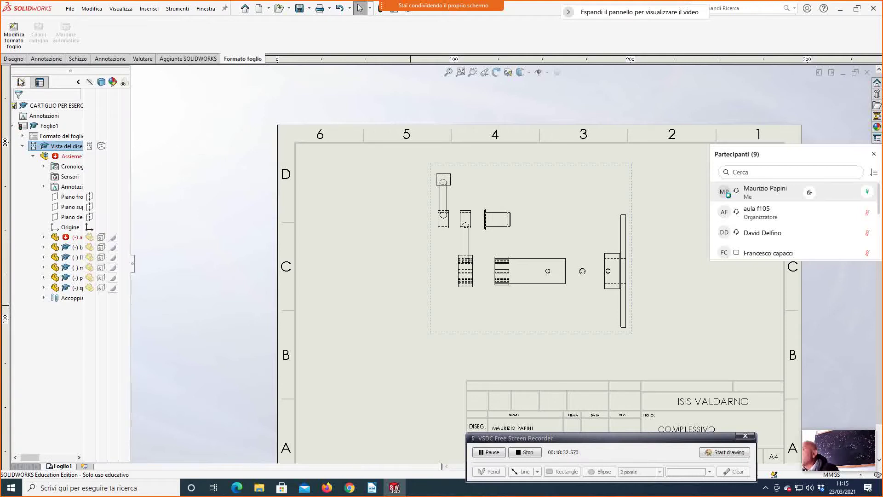
click(14, 58)
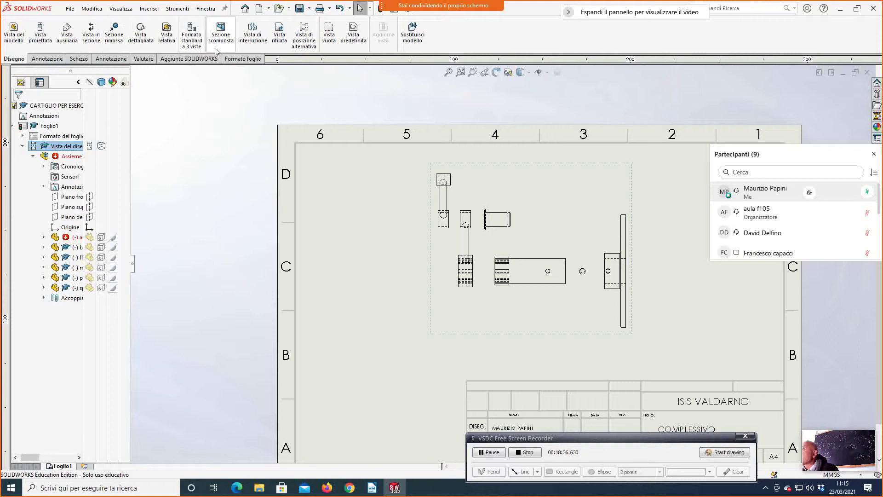
click(874, 154)
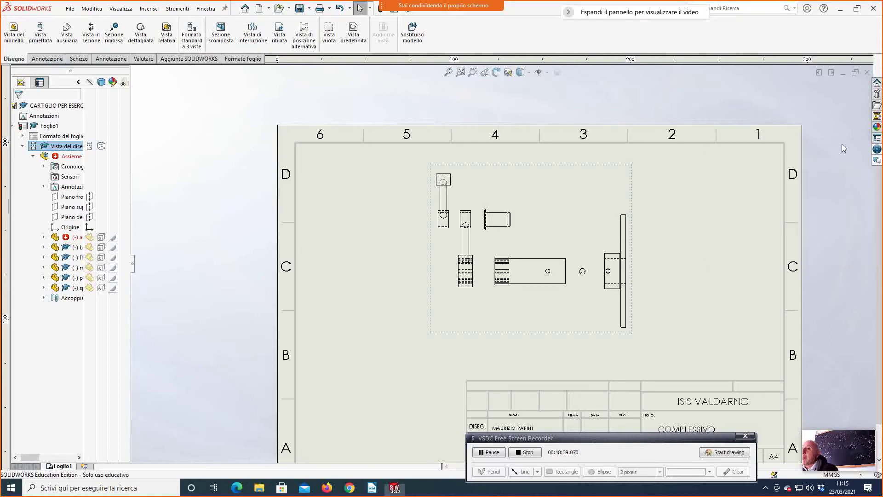
Add automatic circular balloons around the exploded view in a square layout, pulled in close to the parts.
click(46, 58)
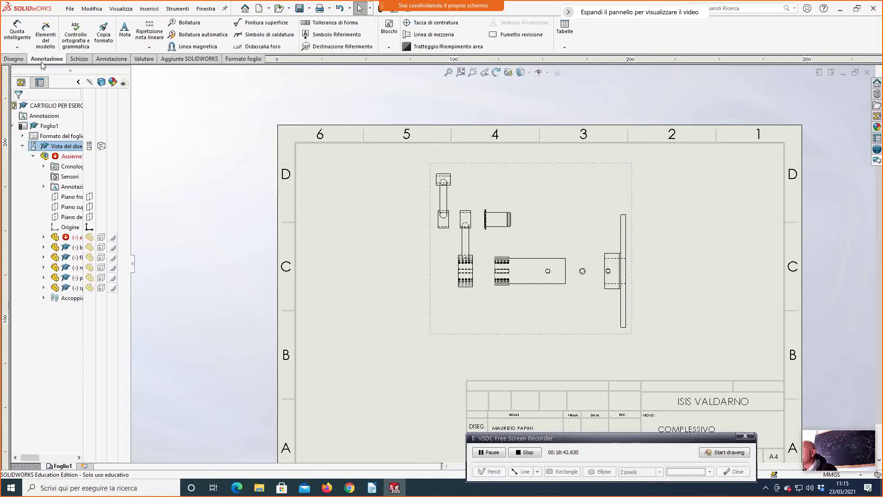
click(193, 35)
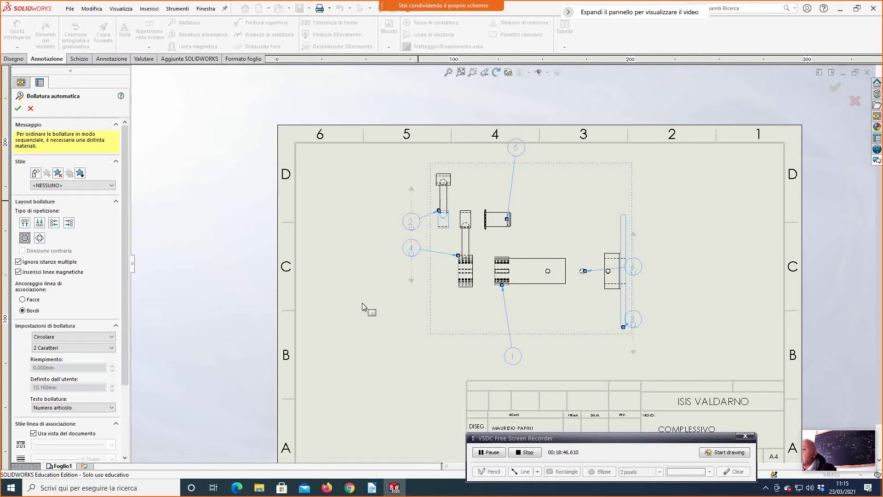
drag(642, 271, 614, 266)
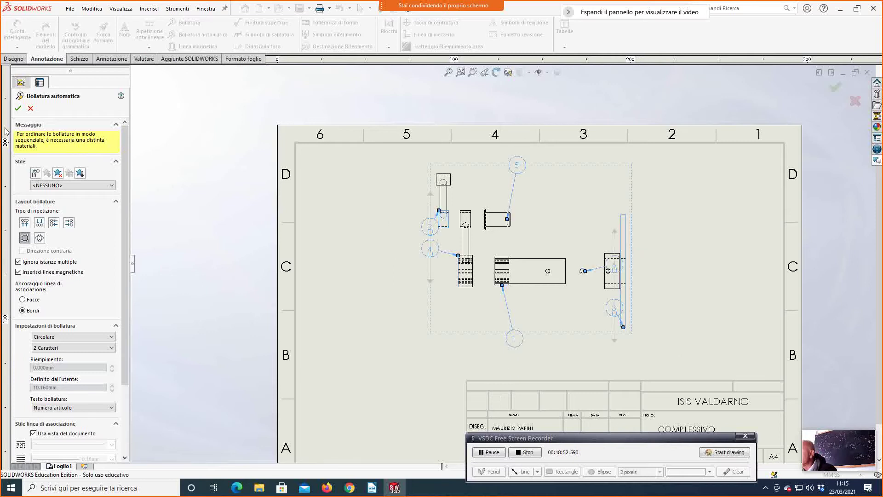
click(18, 108)
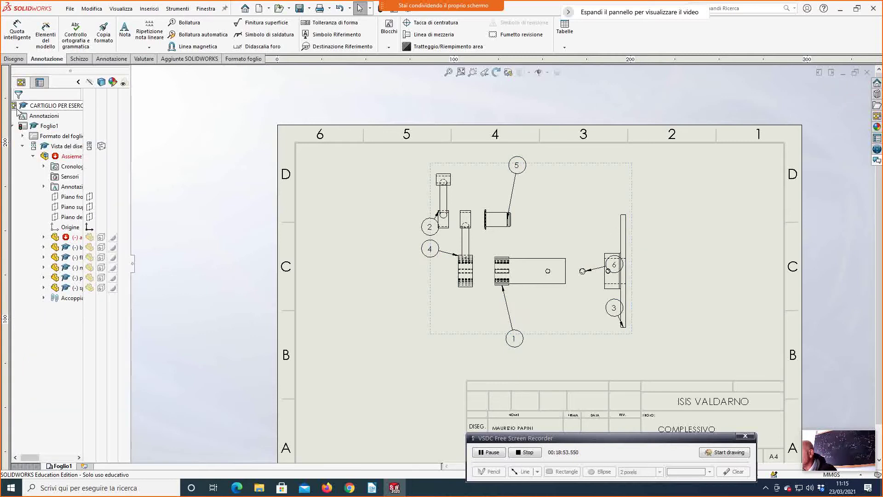
Reposition balloons 6, 3, 2 and 4 clear of the parts, placing 6 above the pin and the others outside the view.
click(614, 267)
click(578, 223)
click(621, 326)
click(673, 321)
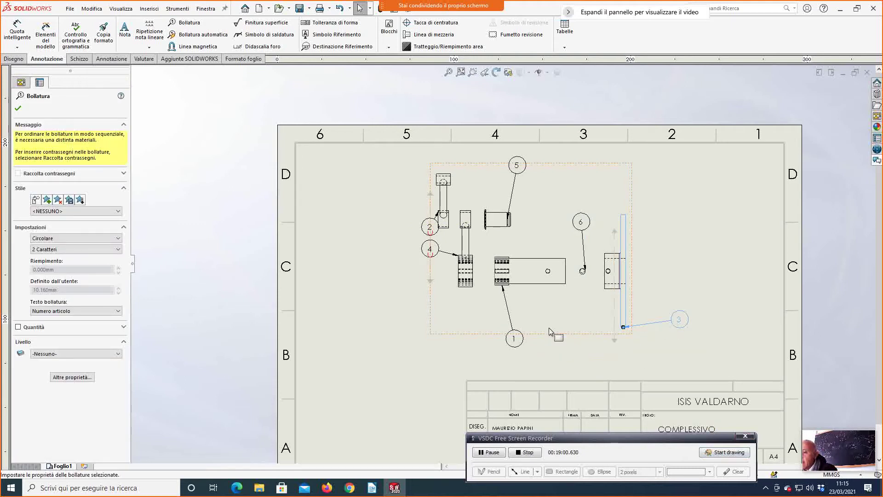
drag(424, 229, 395, 201)
drag(424, 252, 393, 279)
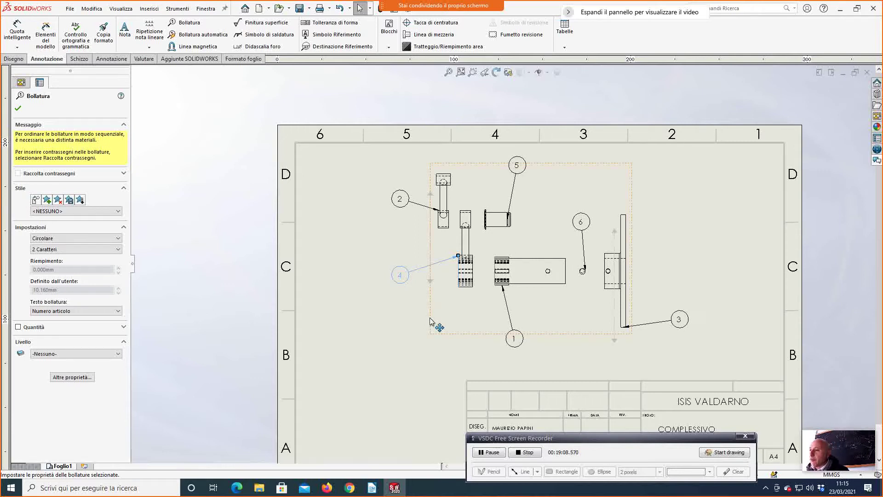
Move the ballooned exploded view toward the sheet's upper-left corner, over zones 5 and 4.
drag(437, 334, 354, 331)
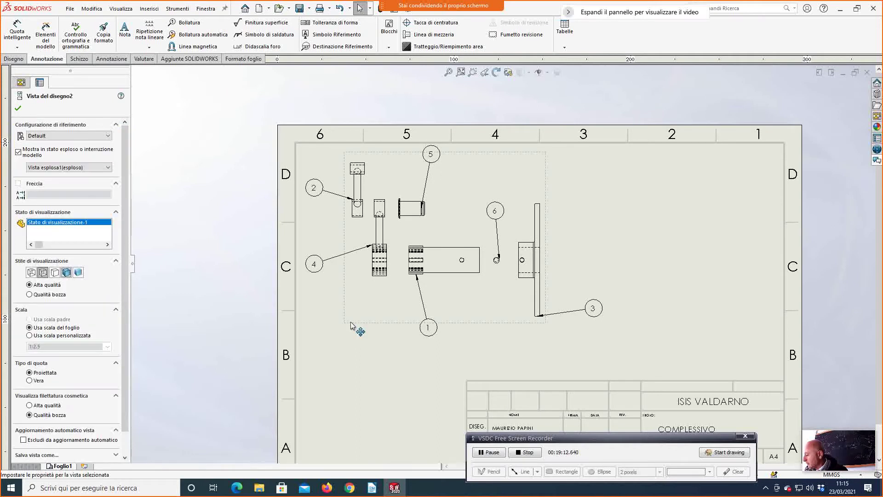
click(707, 341)
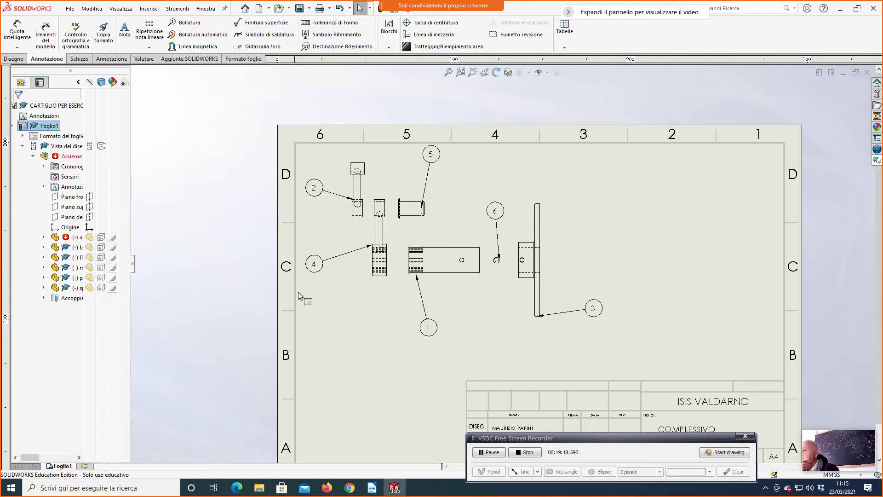
click(348, 309)
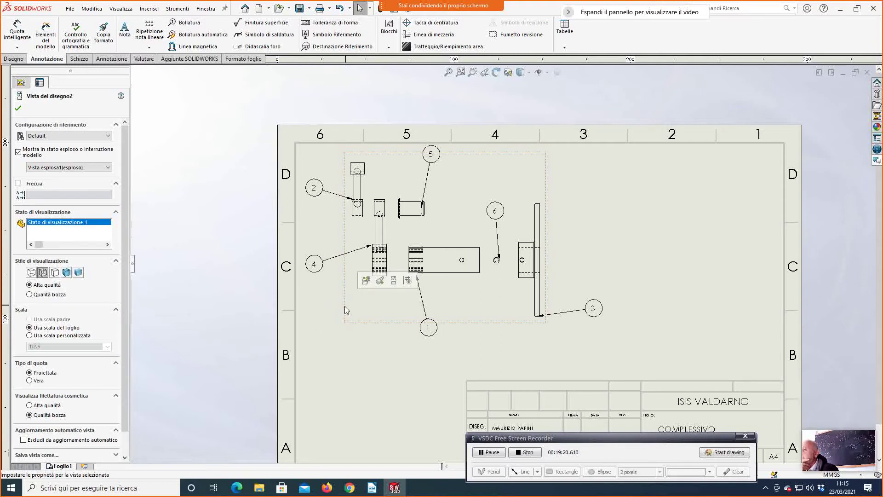
click(17, 107)
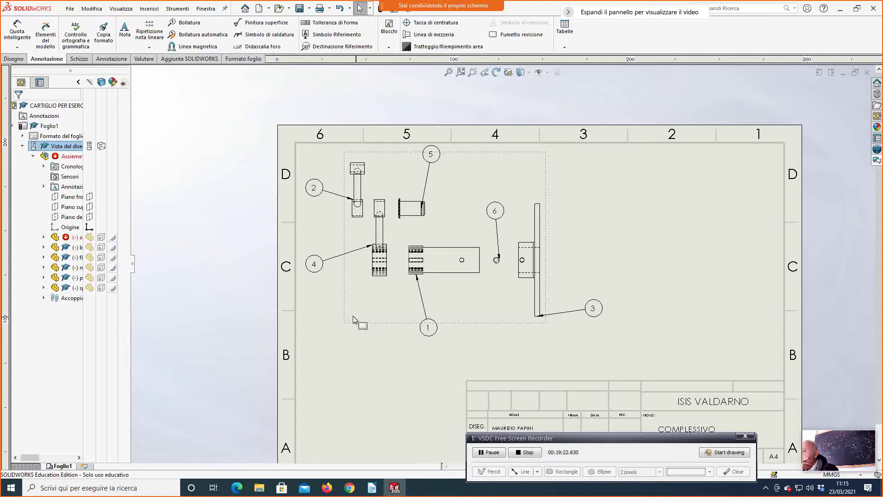
Insert a first-level-only bill of materials for the exploded view with the bom-standard template, placed directly above the title block.
click(346, 314)
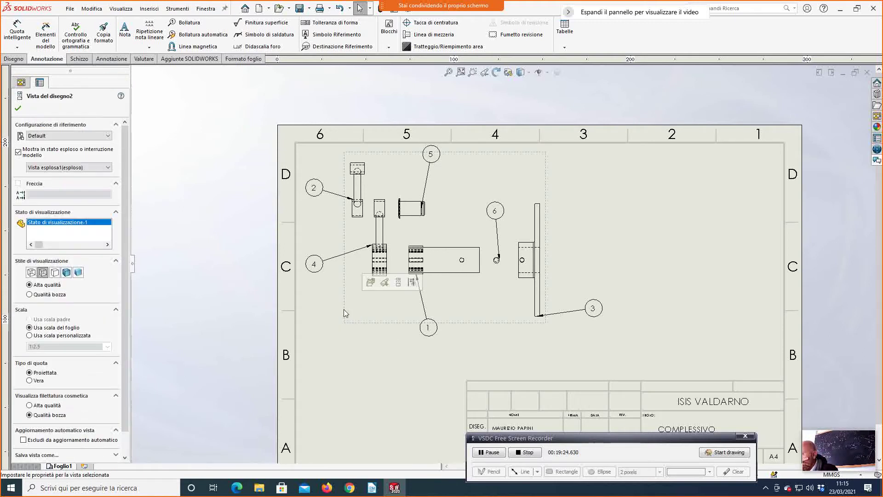
right_click(346, 313)
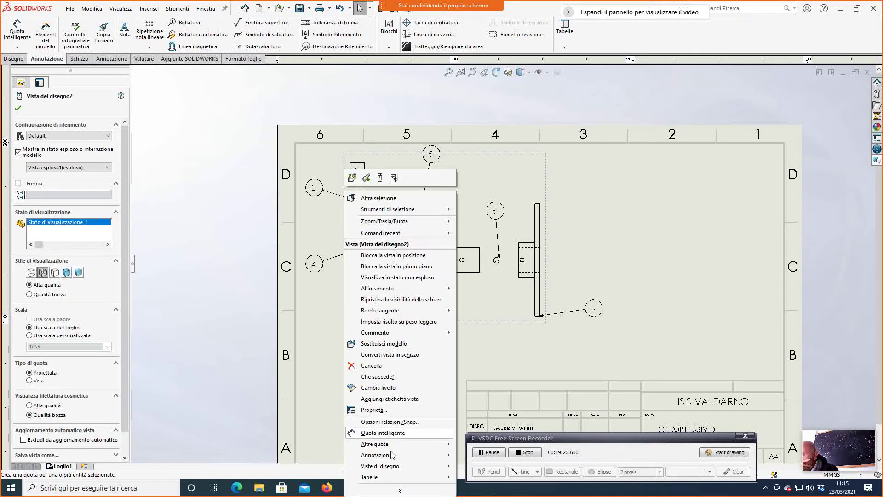
mouse_move(396, 477)
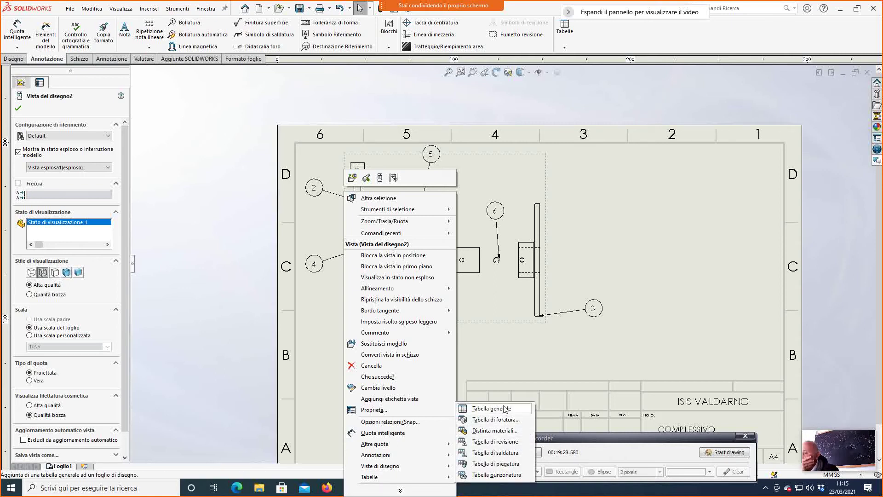
click(500, 432)
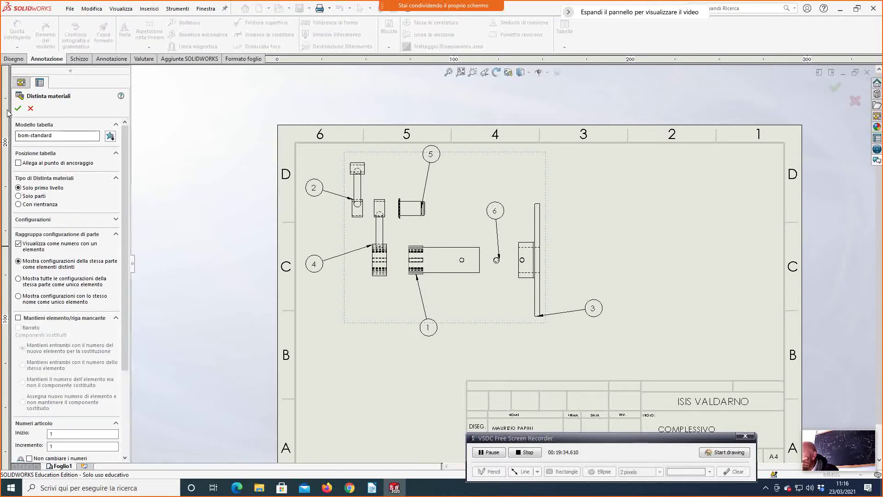
click(18, 109)
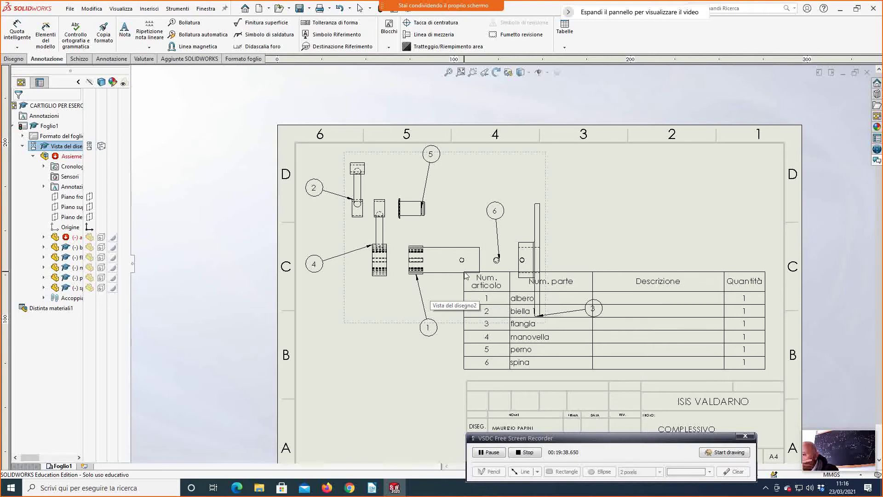
click(466, 282)
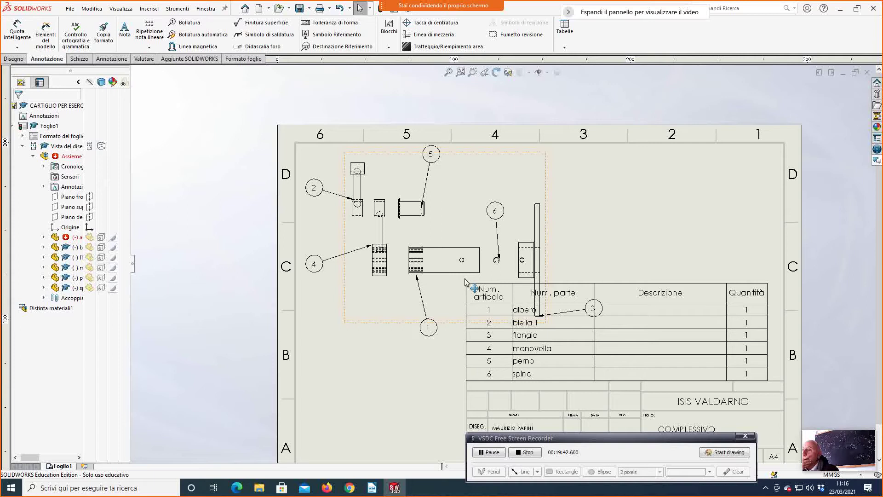
Move the exploded view upward and slightly to the right so that it clears the bill of materials.
click(437, 376)
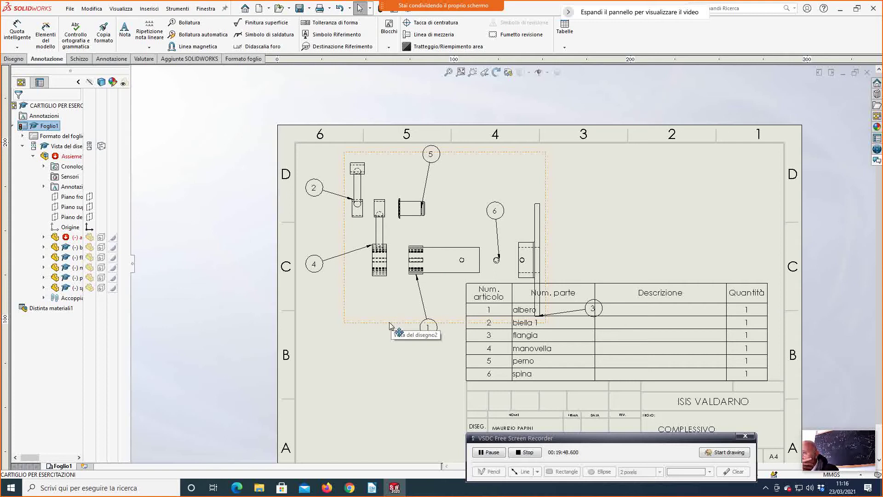
drag(390, 325, 419, 283)
click(375, 354)
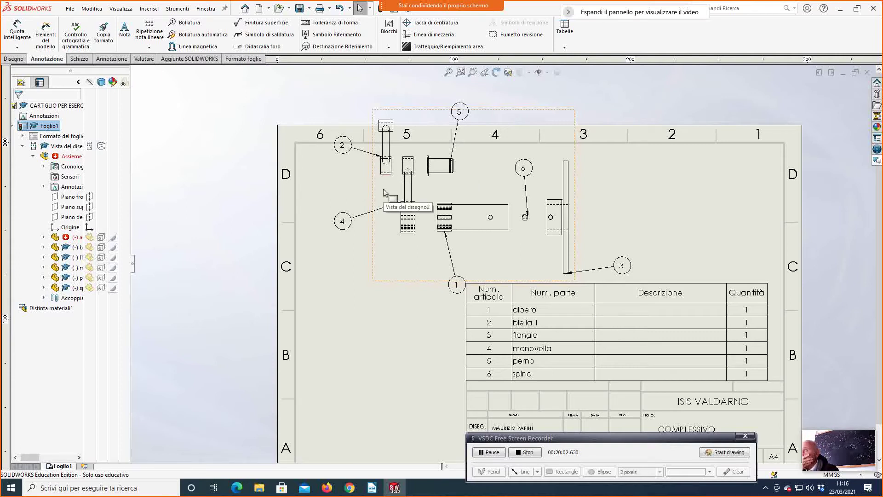
click(13, 59)
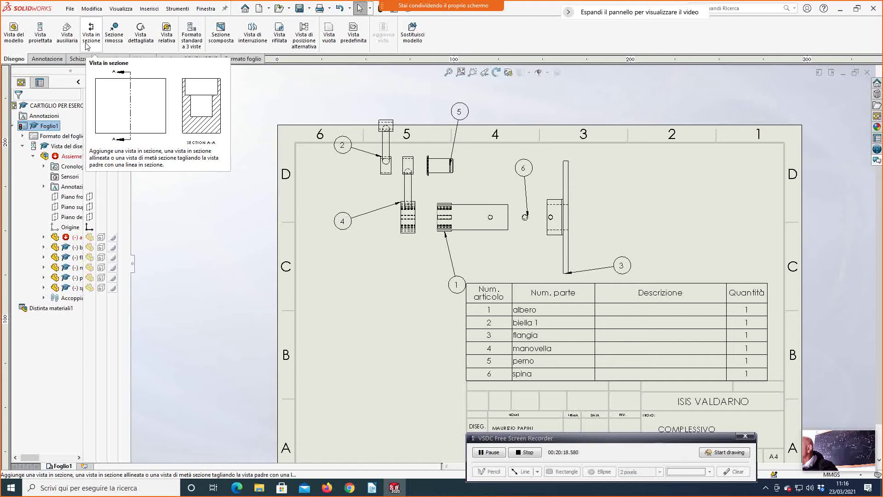
click(41, 34)
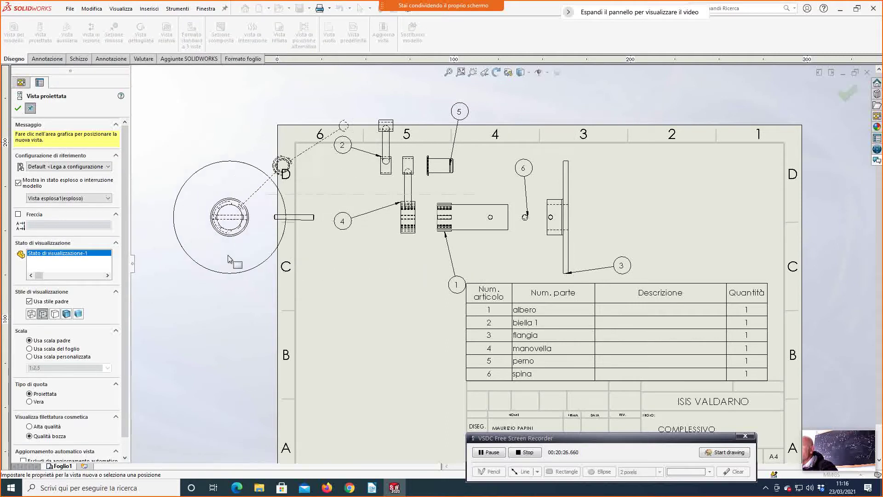
key(z)
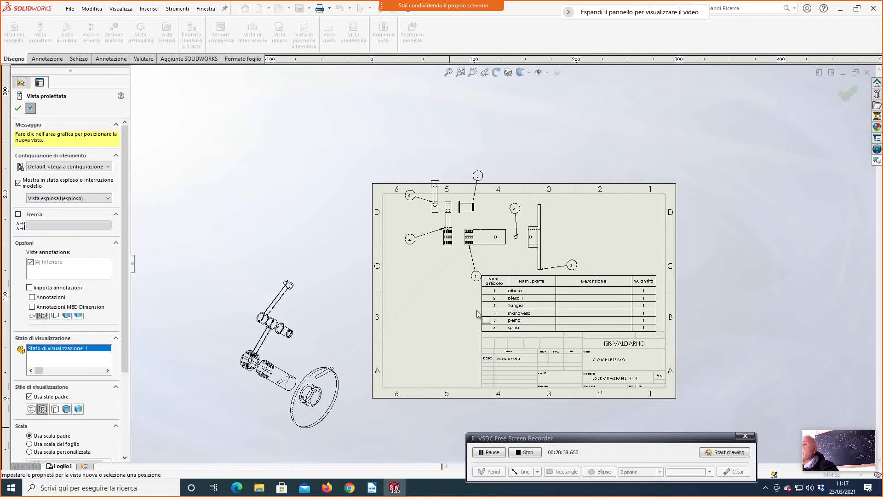
click(18, 108)
Narrow the Num. parte and Descrizione columns of the bill of materials.
drag(556, 311, 534, 311)
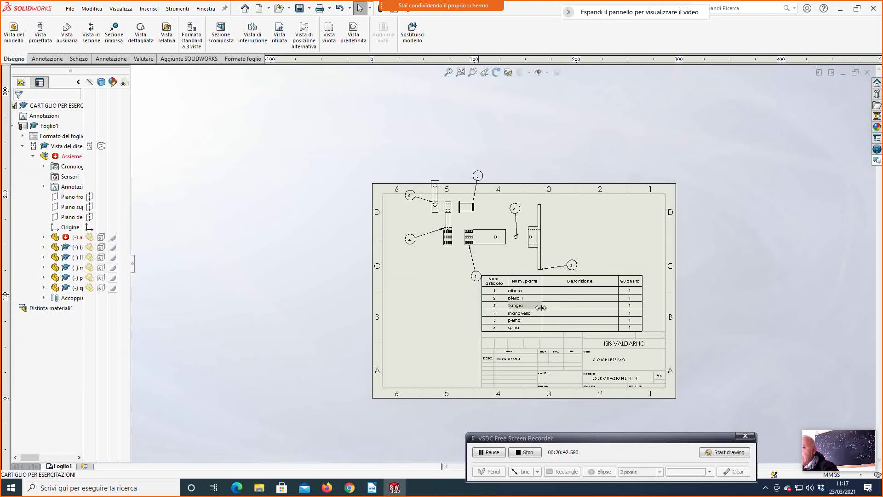
click(621, 308)
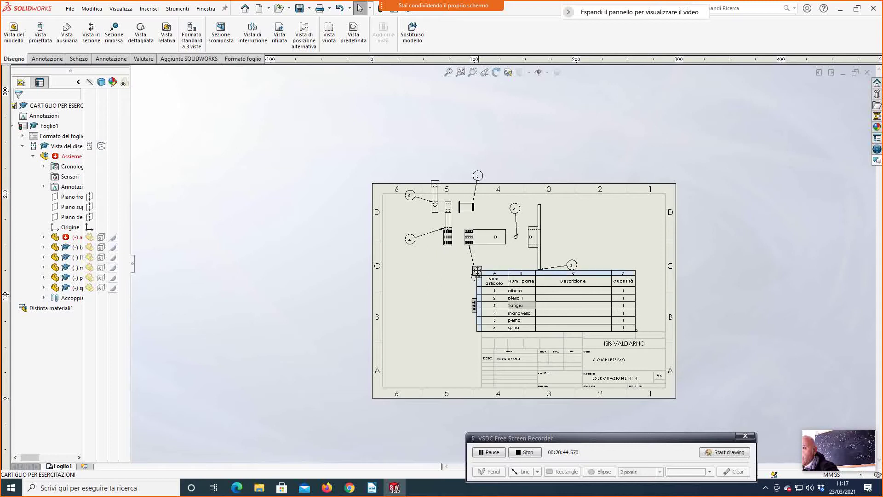
click(618, 307)
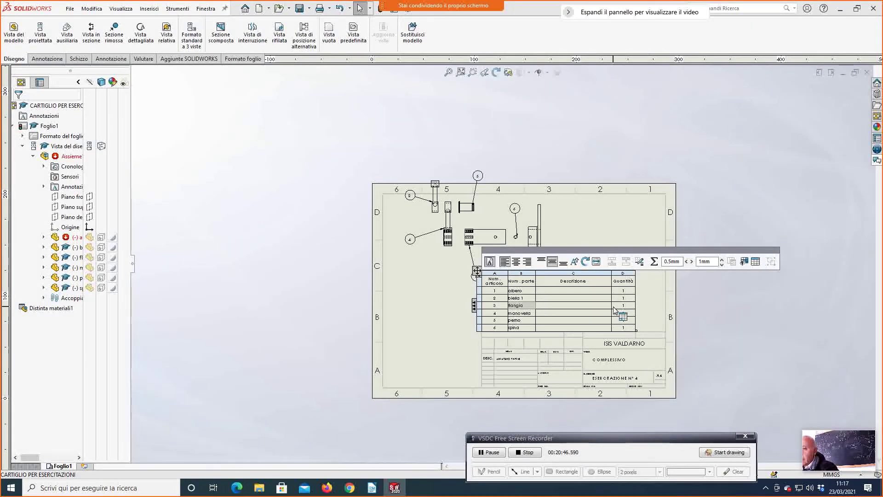
drag(615, 306, 567, 306)
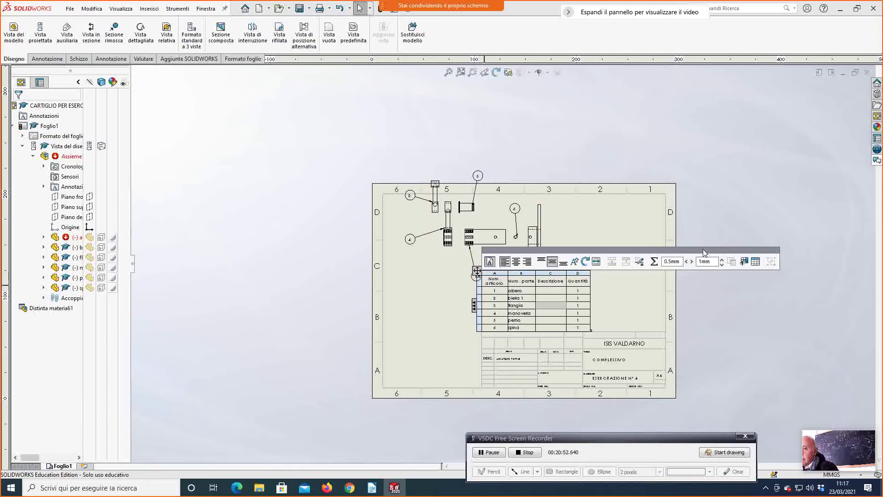
Move the bill of materials to the sheet's lower-left corner beside the title block and narrow its Num. articolo, Num. parte and Descrizione columns.
drag(703, 249, 706, 202)
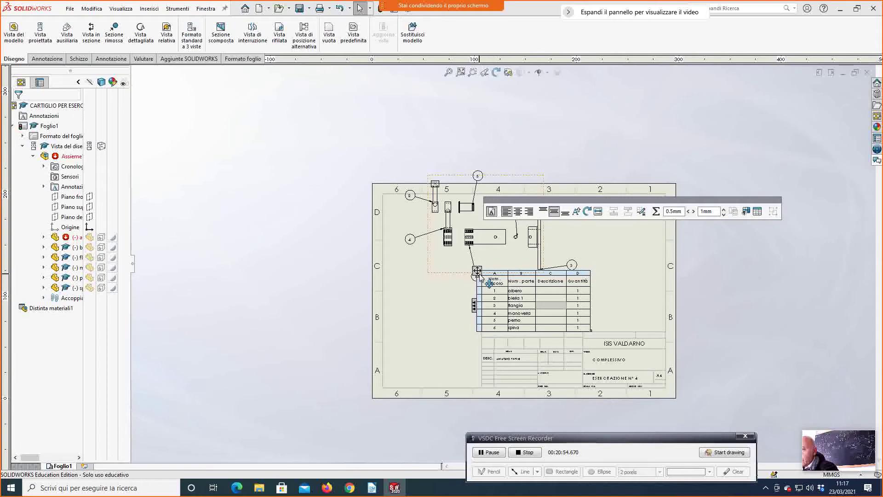
drag(485, 284, 360, 326)
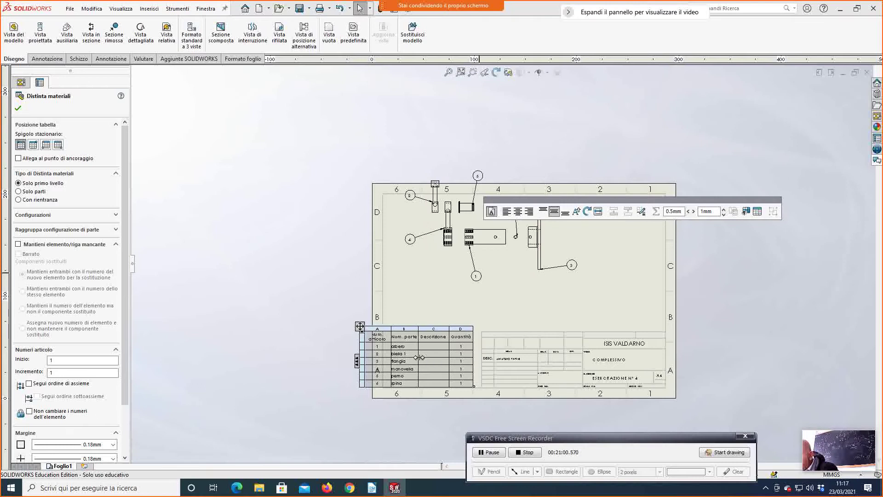
drag(422, 356, 419, 357)
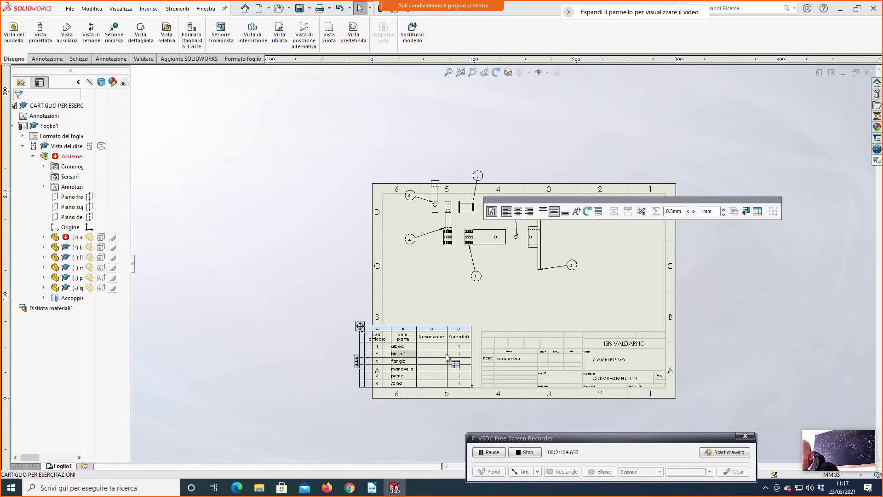
drag(446, 354, 444, 355)
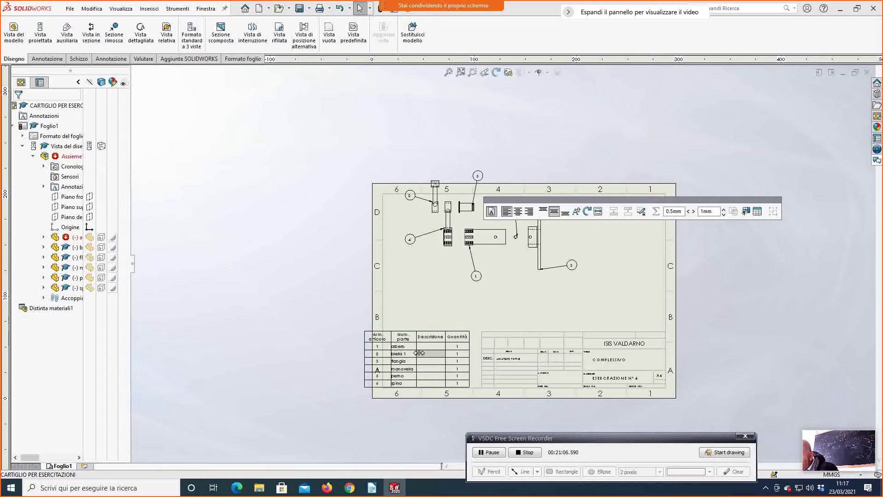
click(419, 352)
click(371, 330)
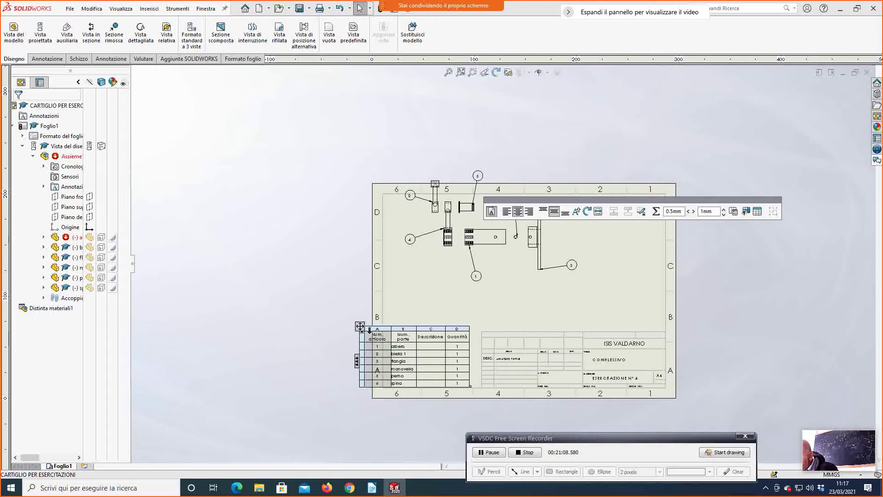
drag(369, 330, 372, 352)
click(372, 353)
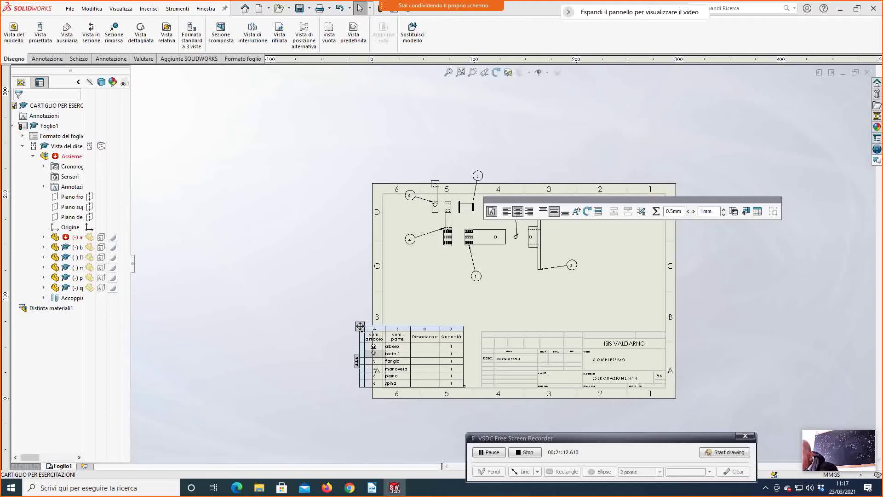
click(437, 354)
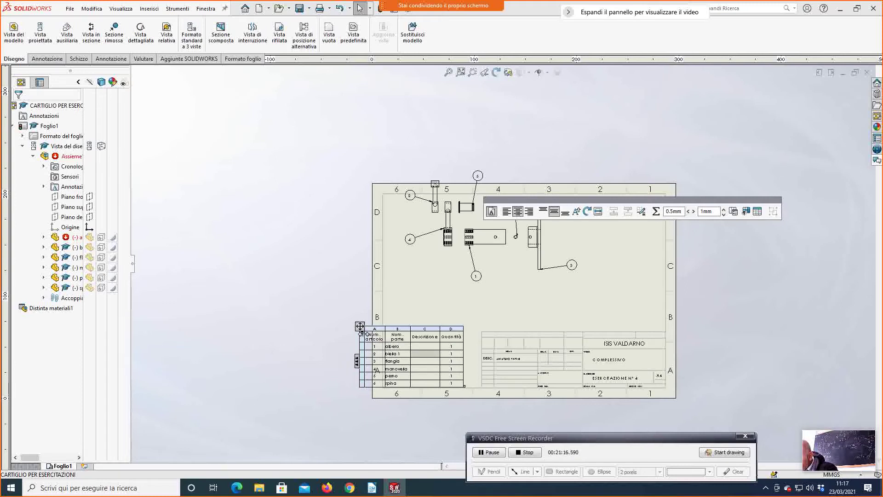
Shift the bill of materials right so that it fits between the sheet's left border and the title block.
drag(359, 326, 386, 329)
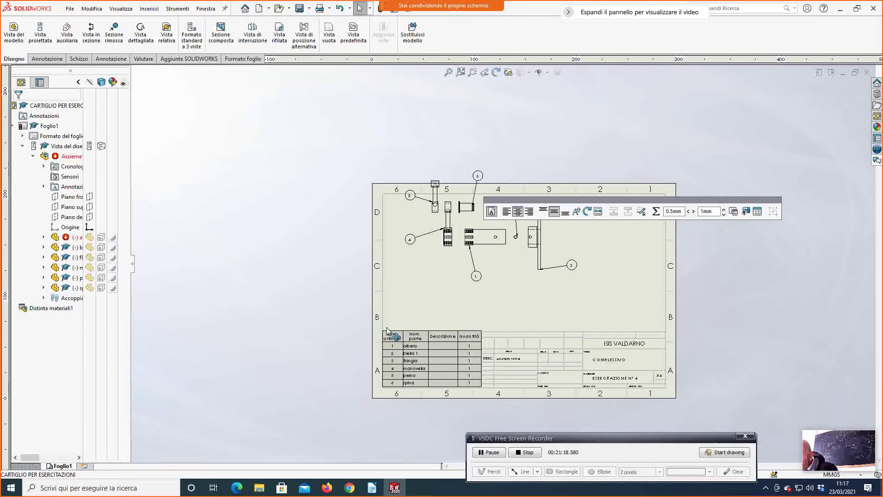
click(388, 332)
click(467, 294)
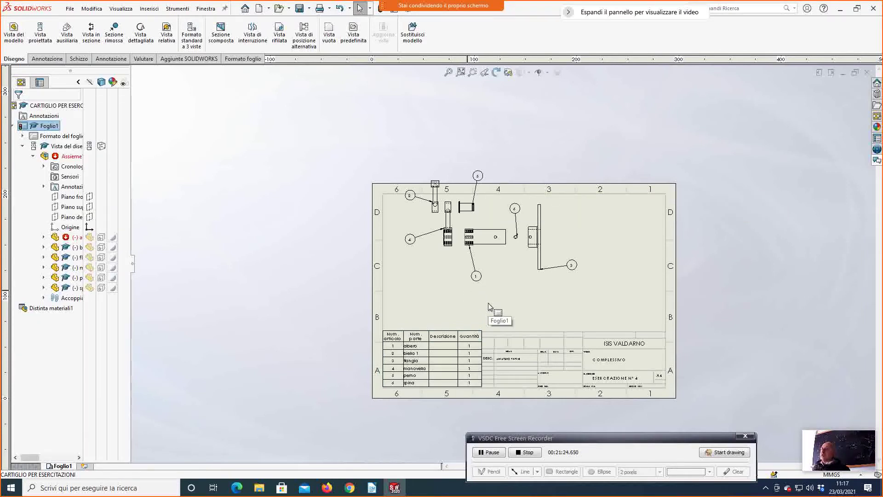
Move the ballooned exploded view down and to the right, centring it in the free area above the table and title block.
click(498, 270)
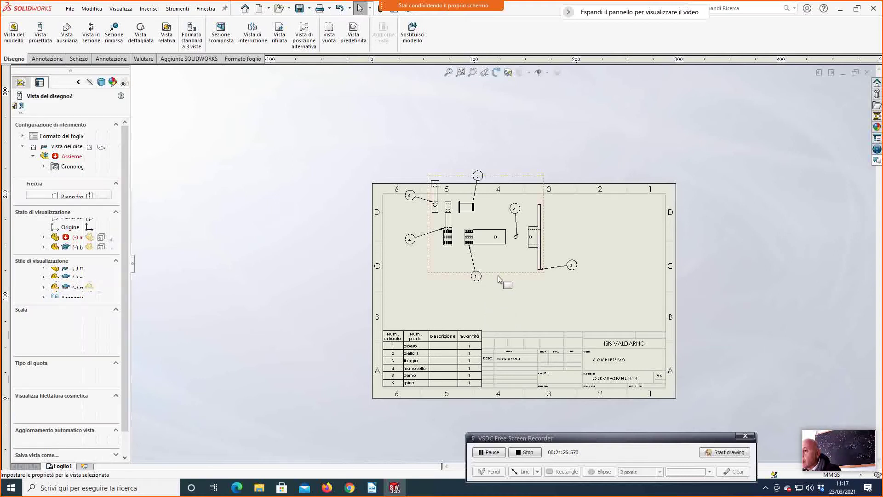
mouse_move(498, 275)
mouse_down()
mouse_move(533, 291)
mouse_move(540, 314)
mouse_up()
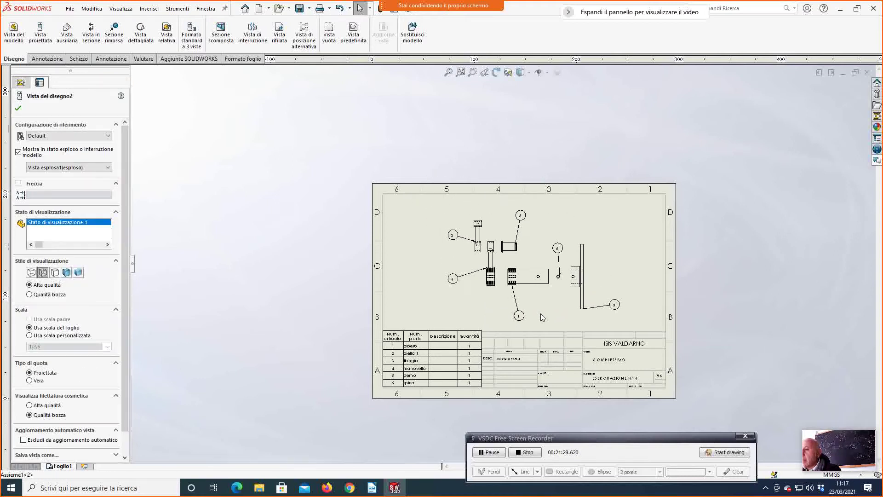
click(298, 235)
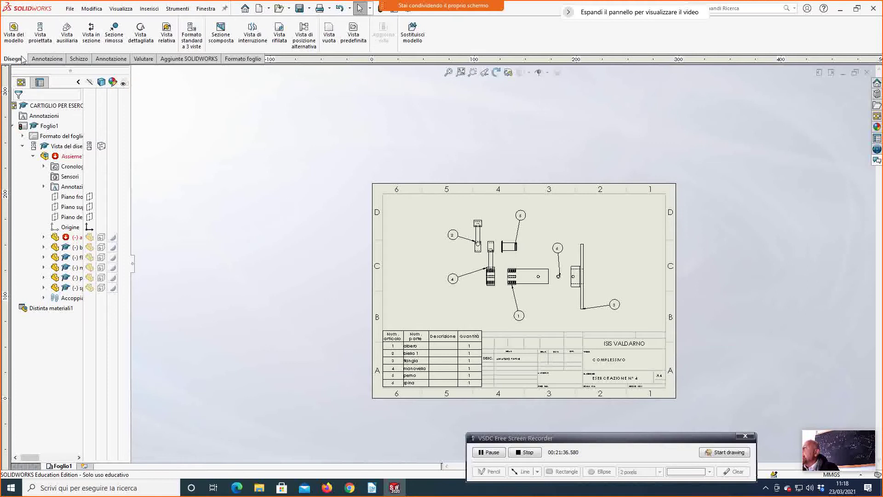
Save the drawing under the name MESSA IN TAVOLA COMPLESSIVO in the folder fila b3, updating the views before saving.
click(69, 8)
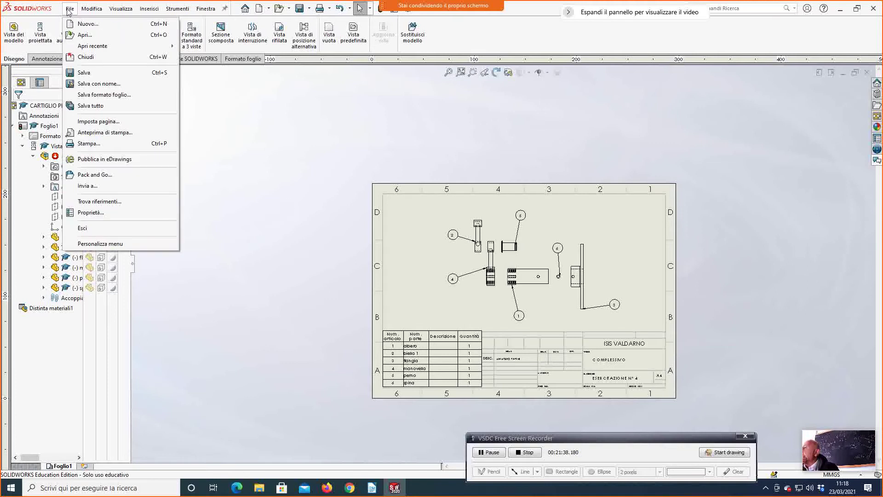
click(90, 86)
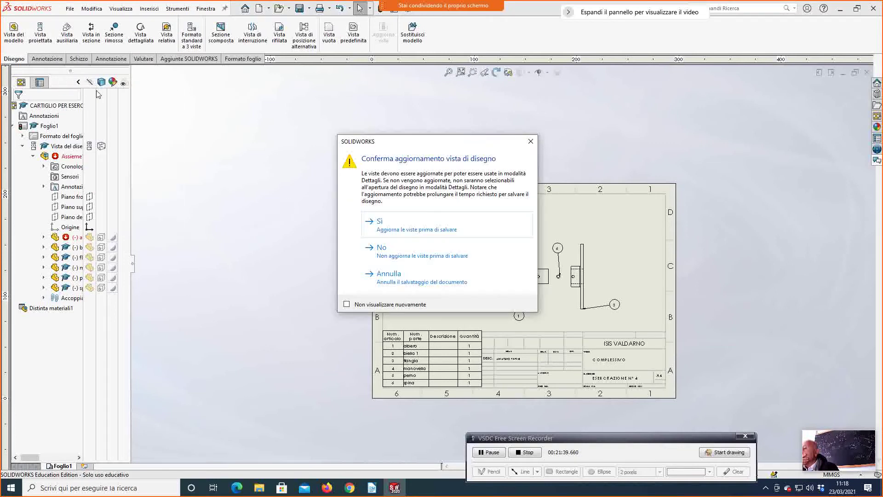
click(384, 236)
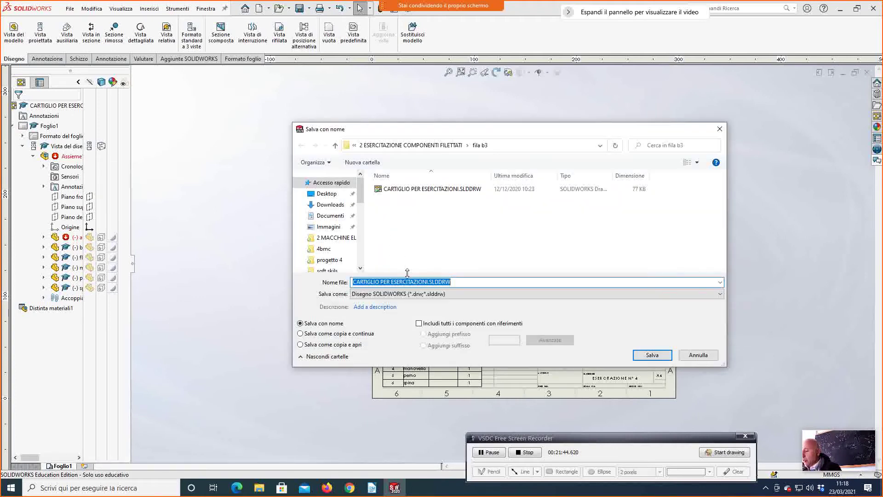
text(MESSA)
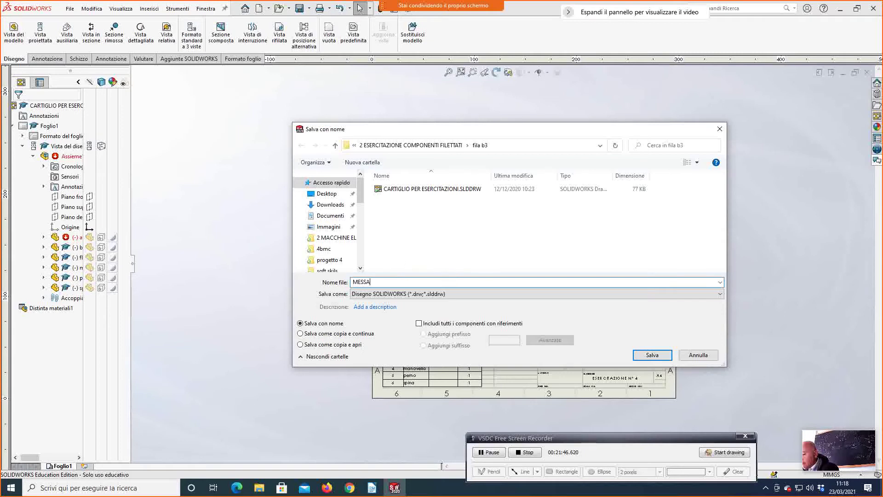
text( IN TAVOLA COMPLESSIVO)
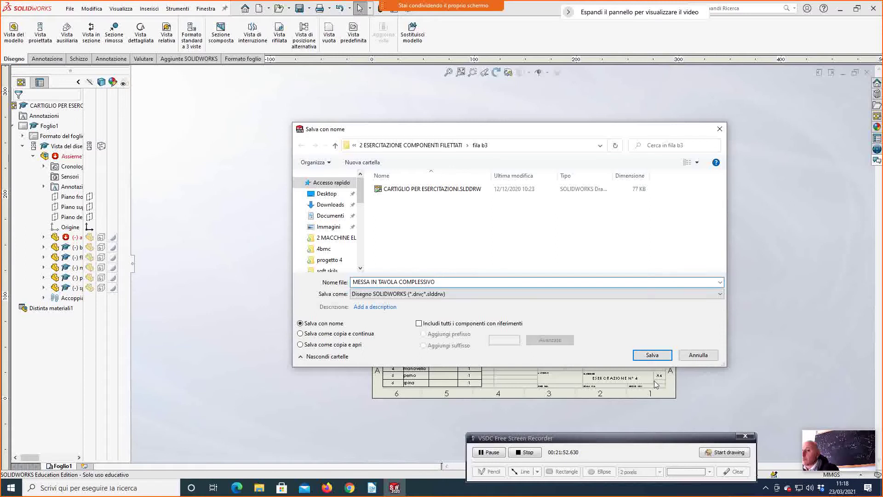
click(650, 356)
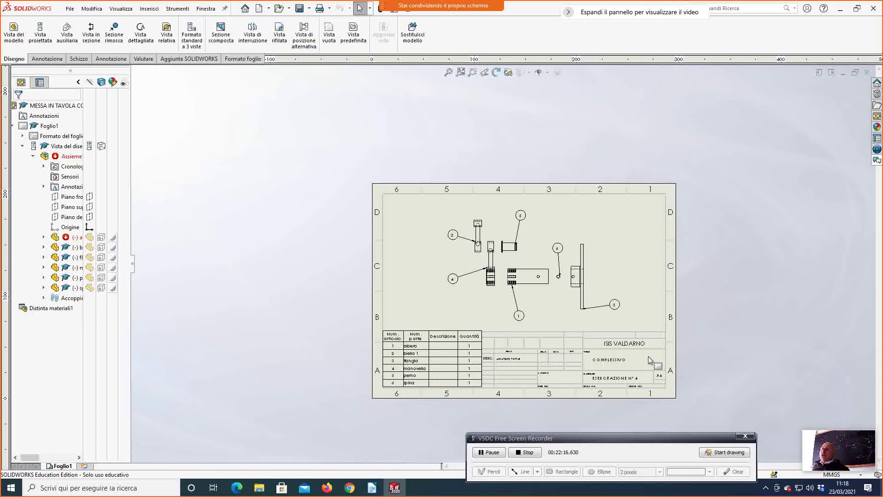
Reduce the height of the bill of materials so that its upper edge lines up with the title block.
click(448, 381)
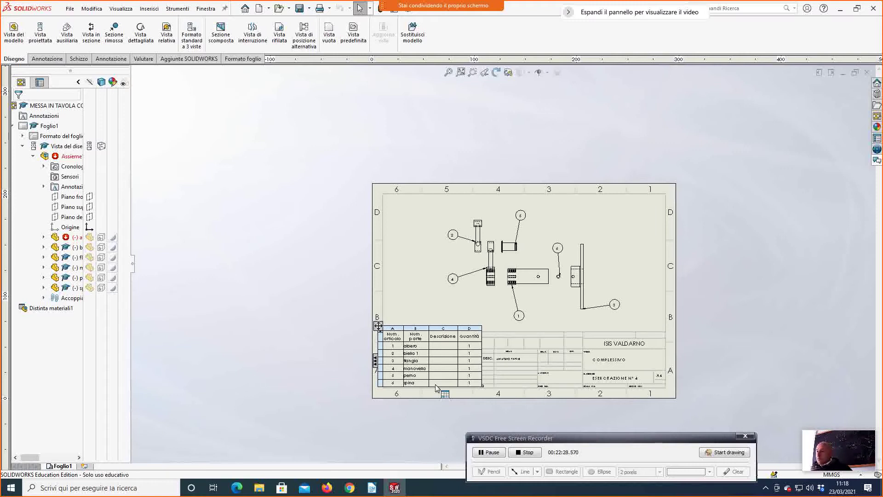
click(439, 442)
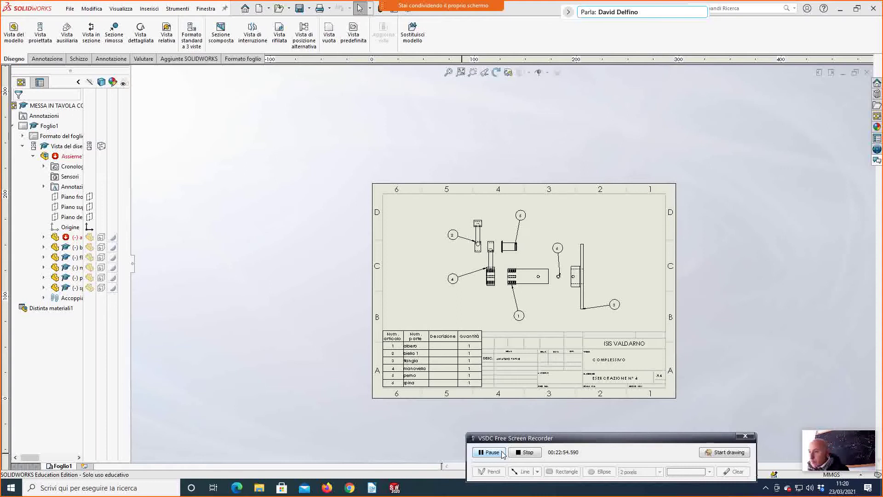
click(428, 356)
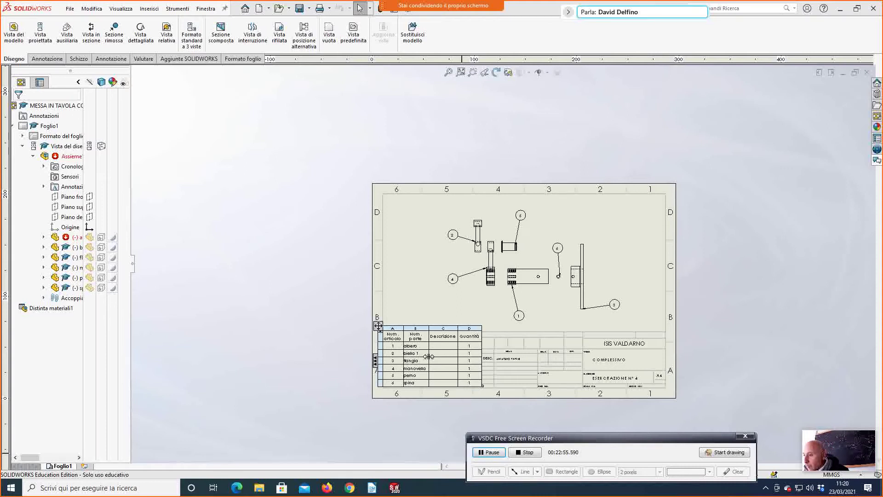
mouse_move(379, 332)
mouse_down()
mouse_move(382, 343)
mouse_move(384, 333)
mouse_up()
click(384, 333)
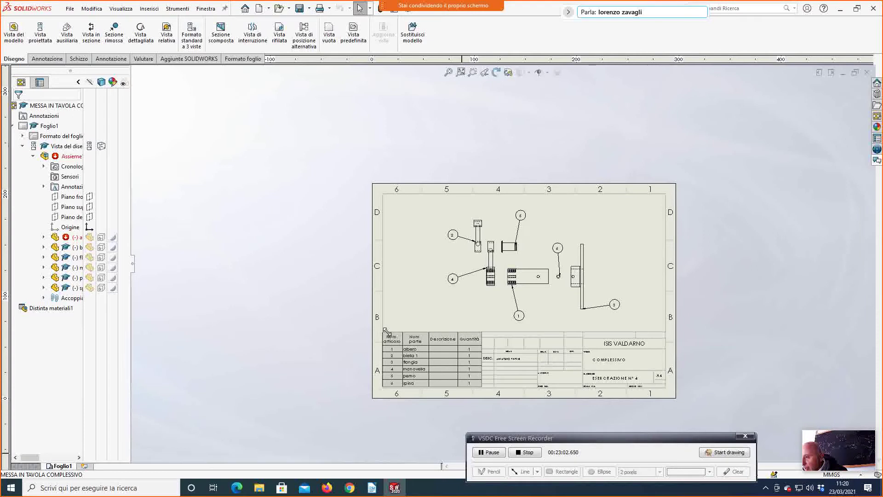
click(338, 360)
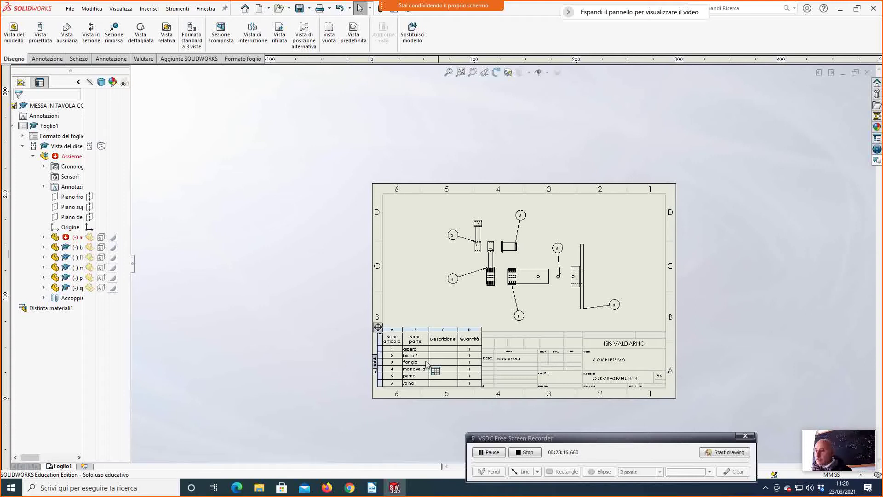
Save the changes to the assembly drawing.
click(489, 452)
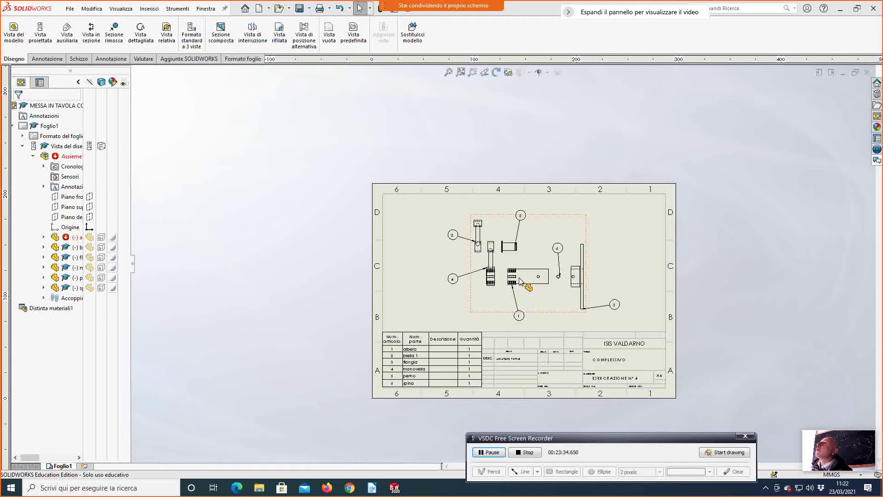
click(69, 12)
click(86, 71)
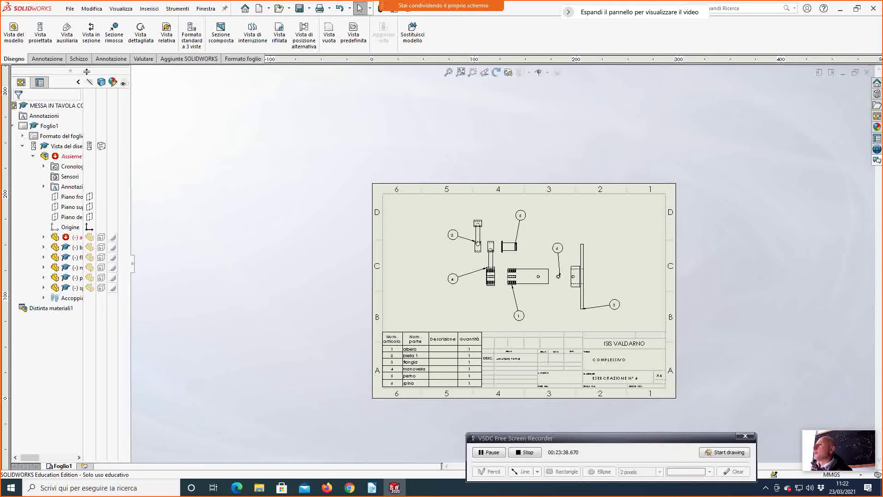
Browse for a file to open in Dropbox's 3 ITI, DISEGNO PROGETTAZIONE E ORGANIZZAZIONE, 0 ESERCITAZIONI DISEGNO A.S 2019-20 folder.
click(76, 10)
click(76, 11)
click(71, 10)
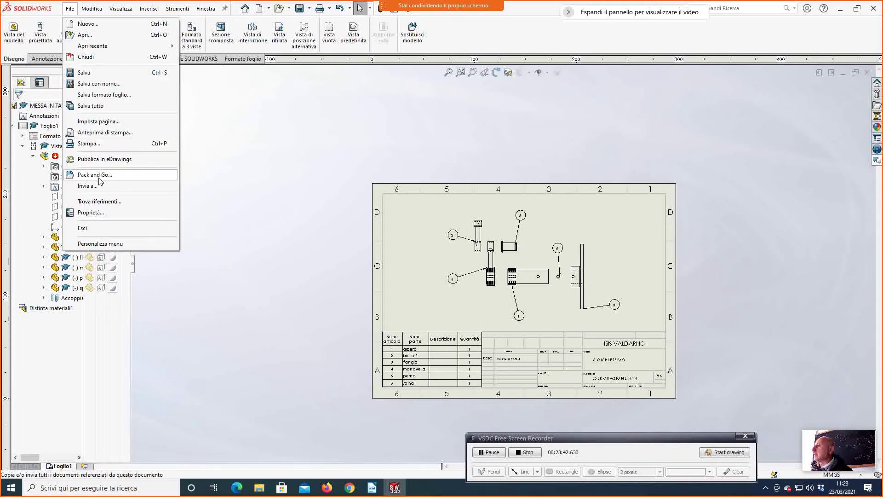
click(85, 35)
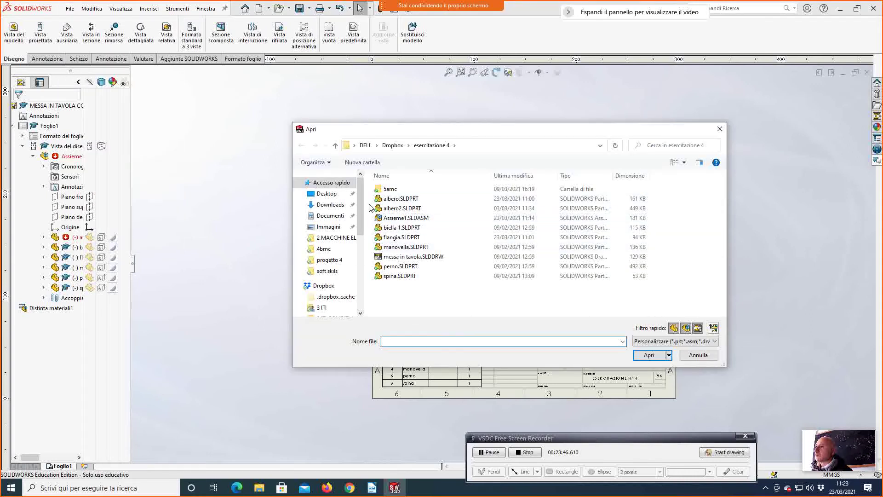
drag(360, 222, 368, 274)
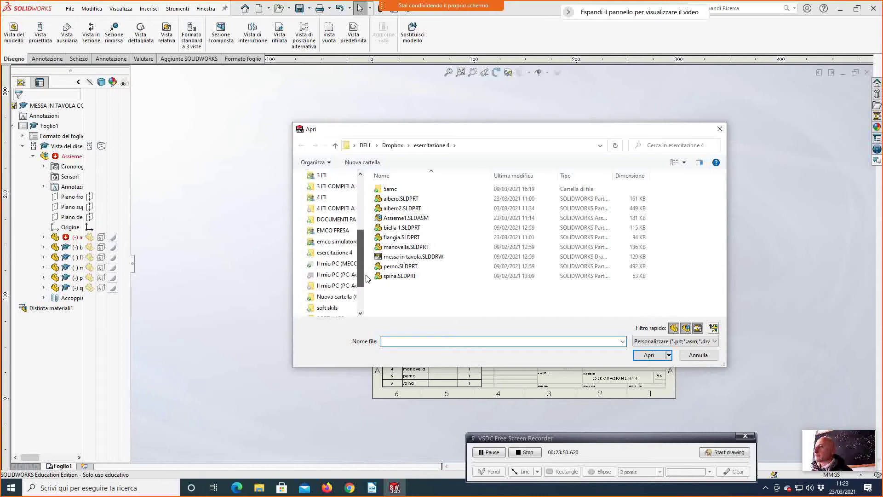
scroll(364, 276, up, 1)
click(322, 201)
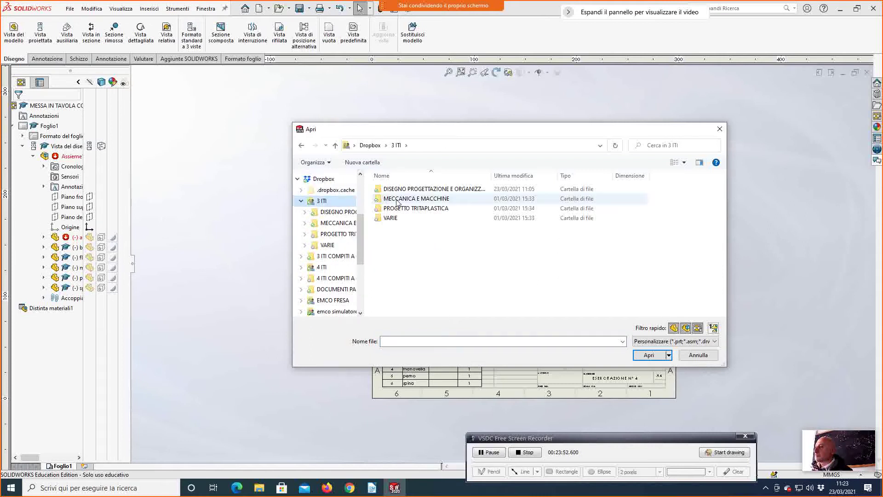
double_click(397, 193)
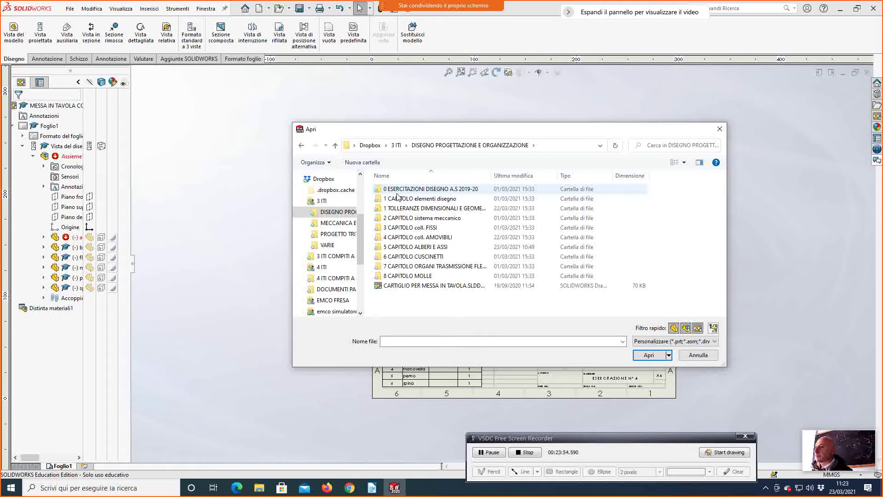
double_click(398, 193)
Open the drawing CARTIGLIO PER ESERCITAZIONI.SLDDRW in resolved mode and dismiss the loading progress window.
scroll(412, 299, down, 1)
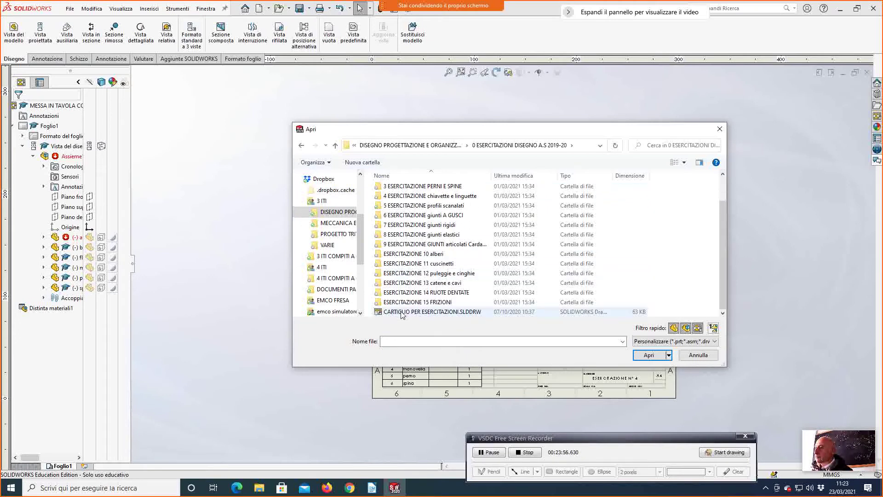
click(401, 312)
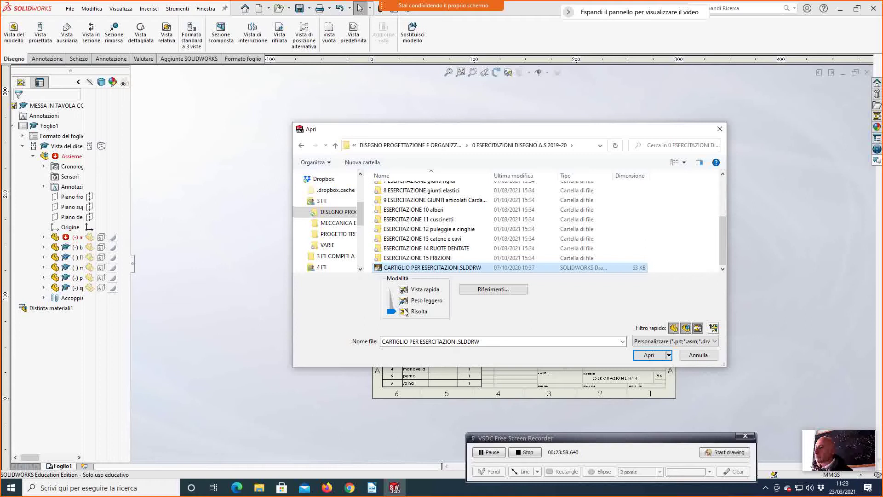
click(649, 354)
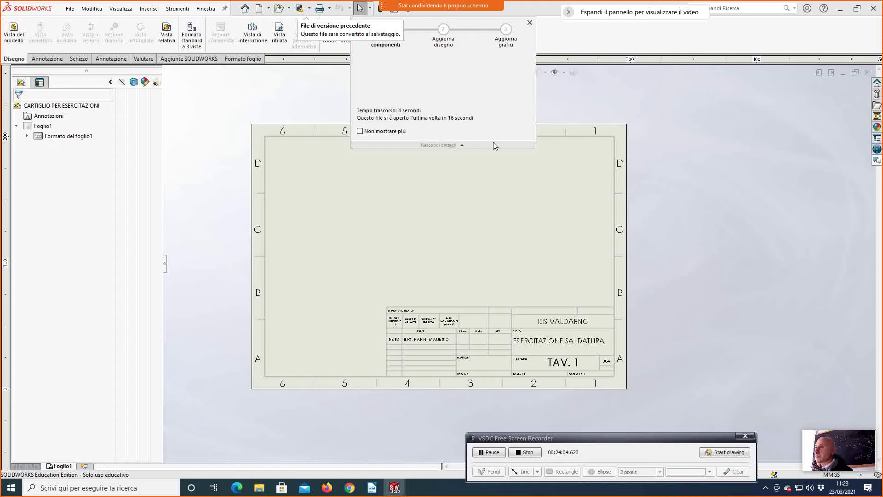
click(530, 23)
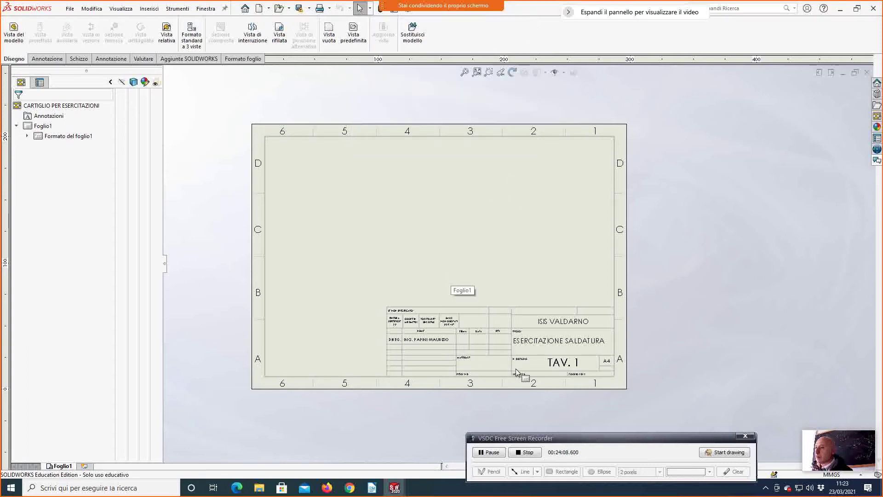
Start a model view of albero.SLDPRT from Dropbox's esercitazione 4 folder.
click(48, 128)
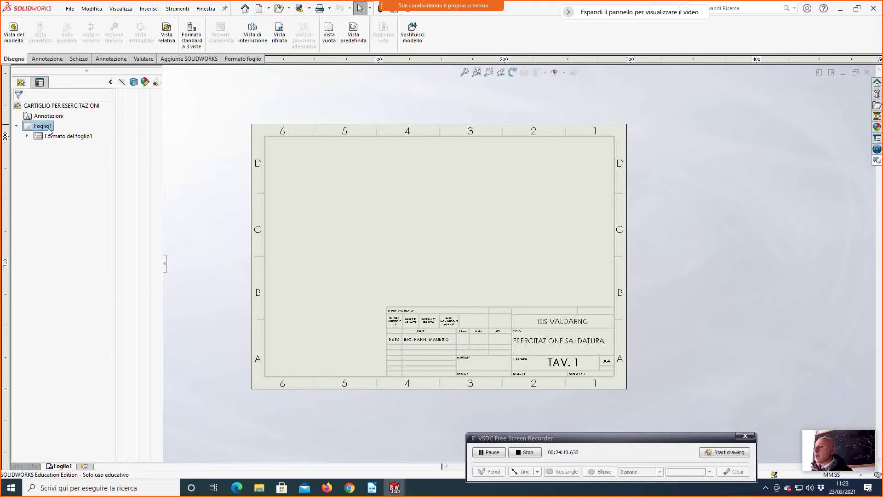
click(10, 31)
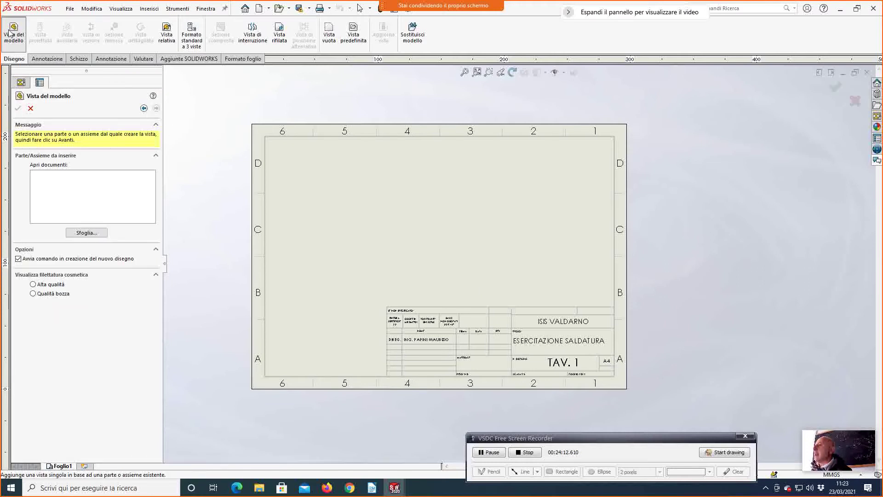
click(81, 233)
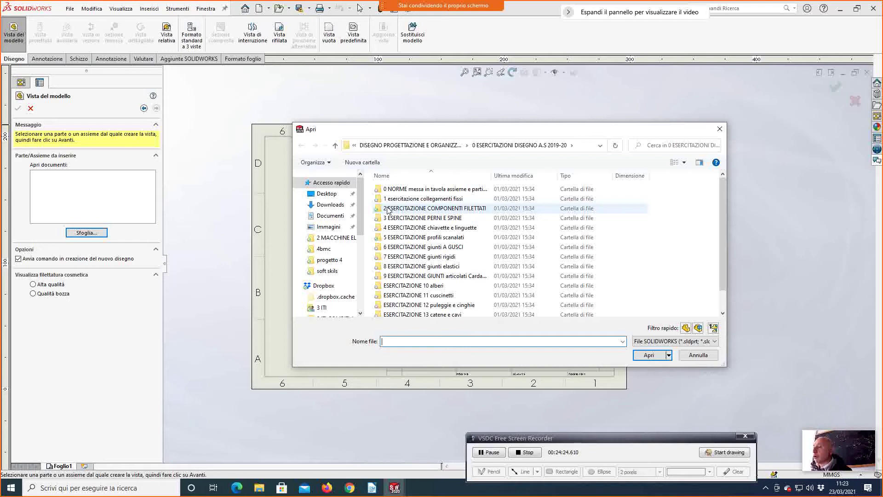
click(389, 210)
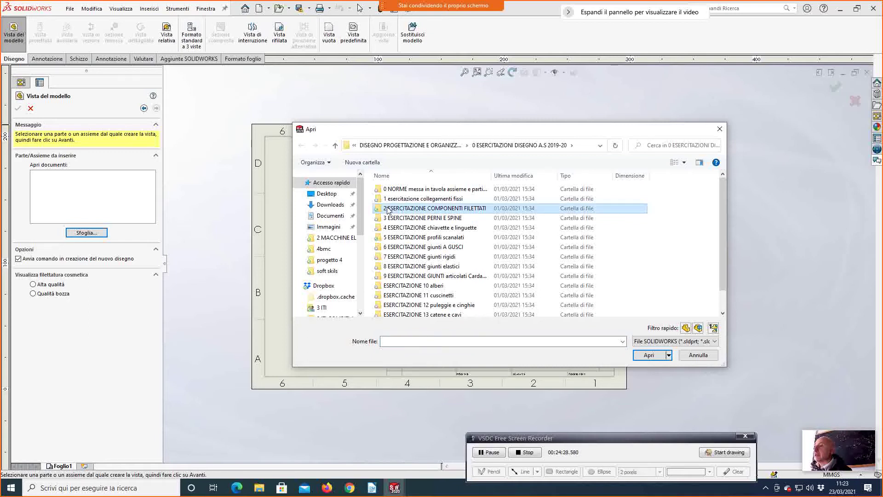
drag(361, 234, 361, 262)
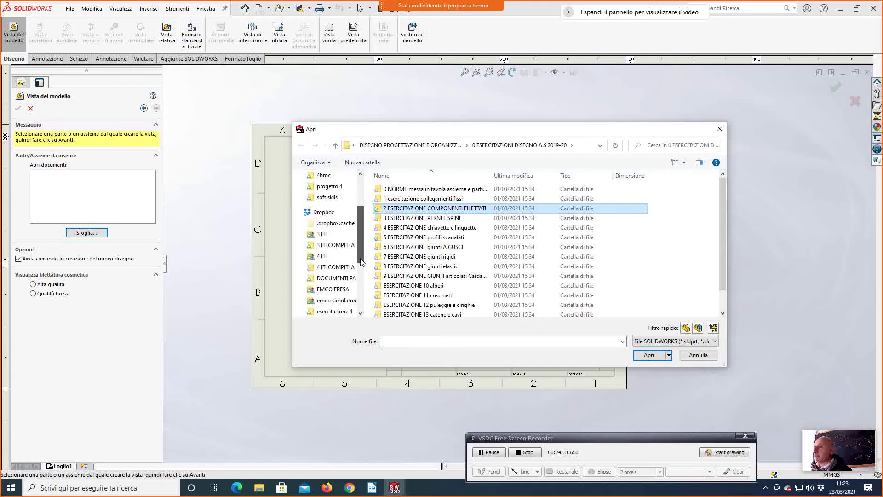
click(335, 311)
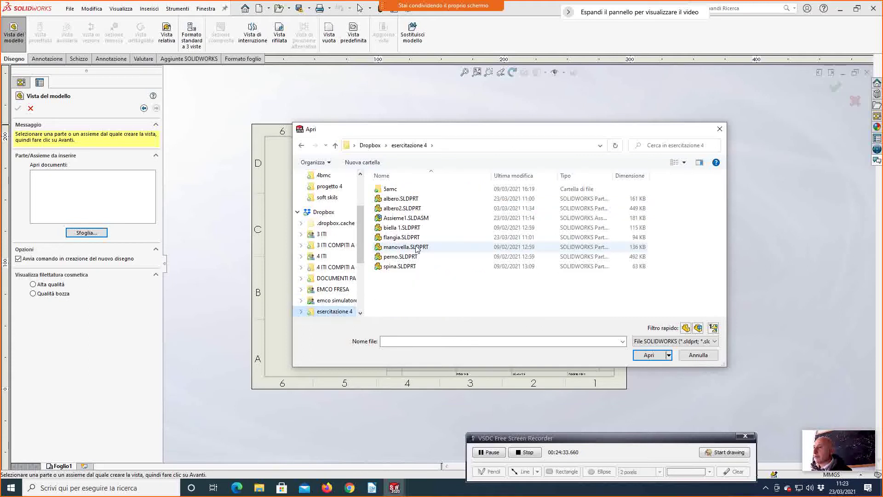
double_click(400, 198)
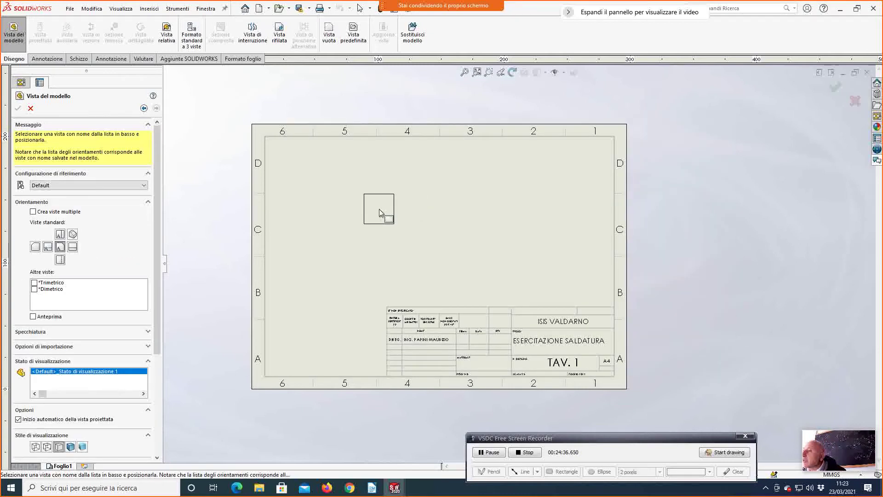
Place the shaft's circular end view in the sheet's upper left area and project the lengthwise side view to its right.
click(357, 205)
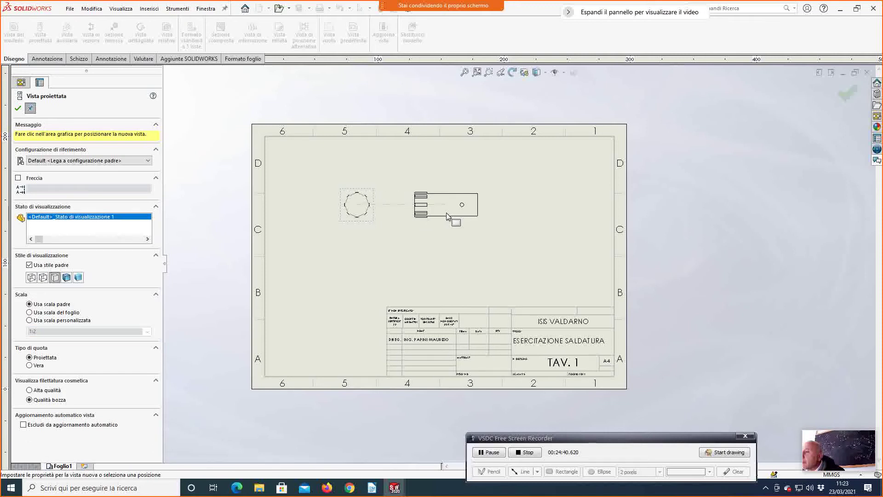
click(446, 212)
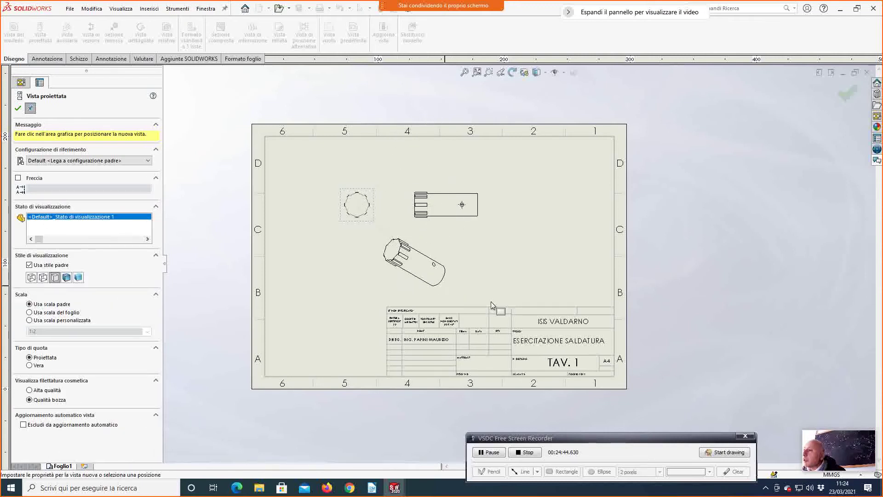
click(315, 289)
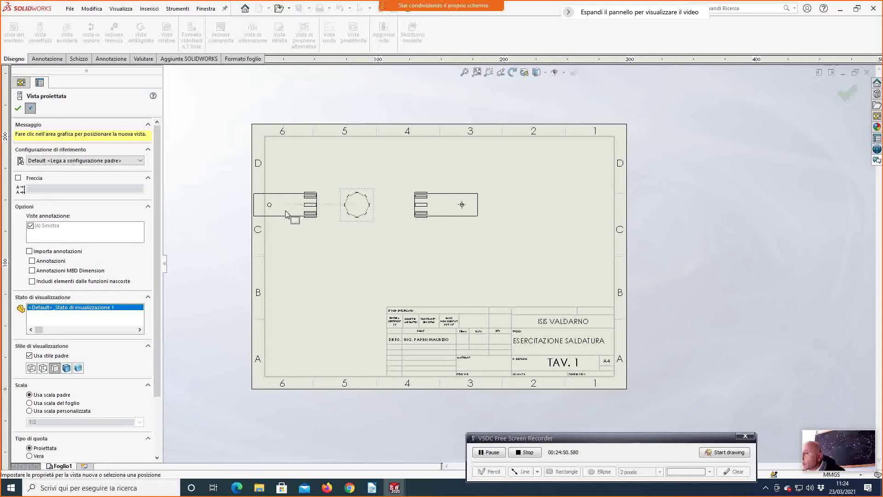
click(17, 109)
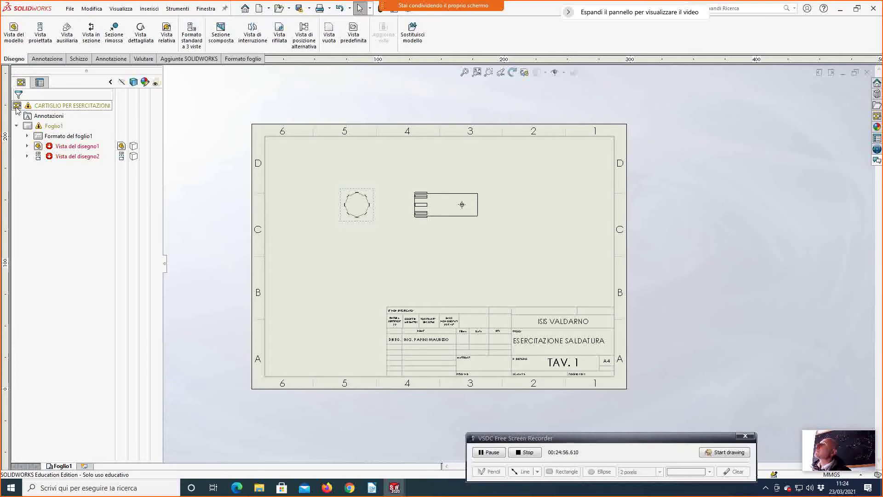
Delete the shaft's circular end view, keeping the projected side view.
click(348, 224)
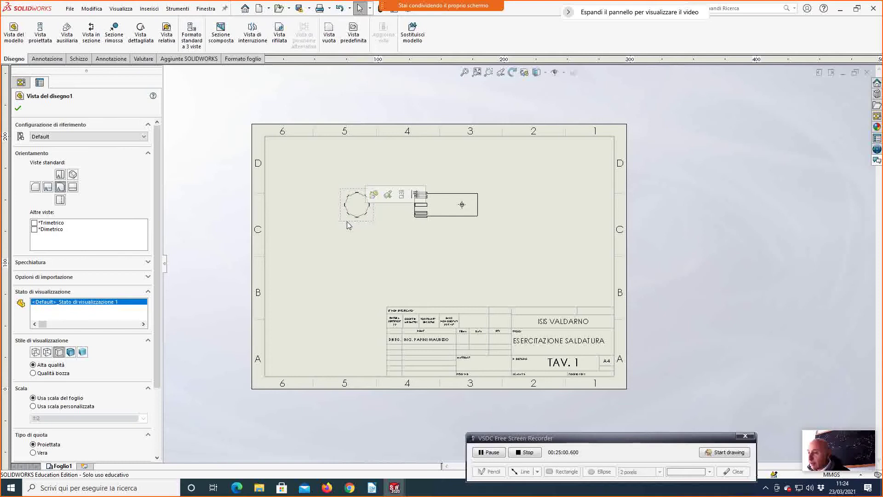
key(Delete)
click(500, 208)
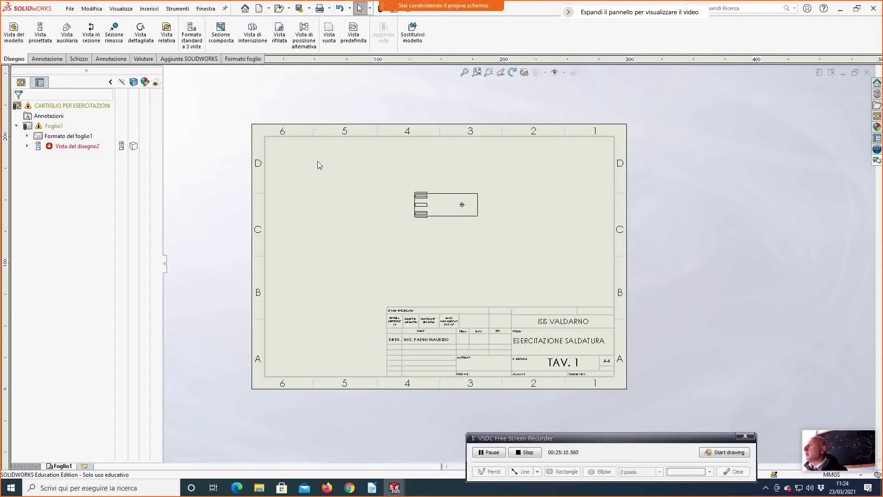
Set the scale of the sheet Foglio1 to 1:1 in its sheet properties and apply the change.
click(449, 228)
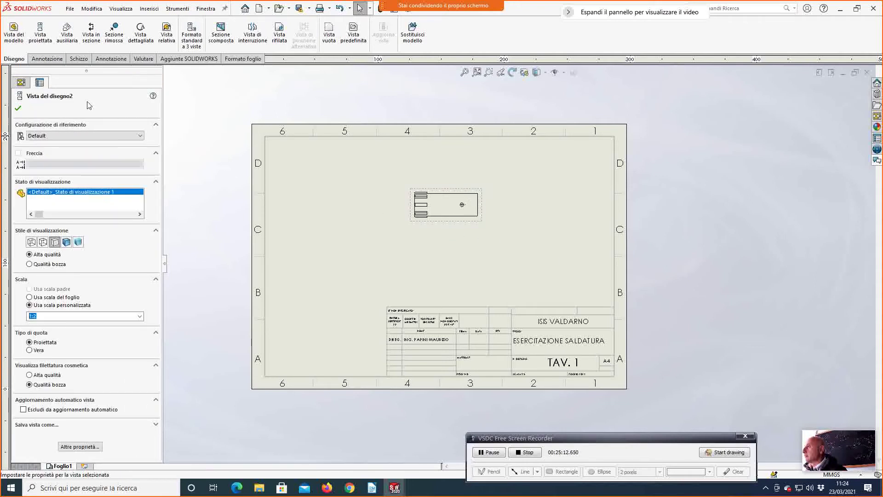
click(236, 59)
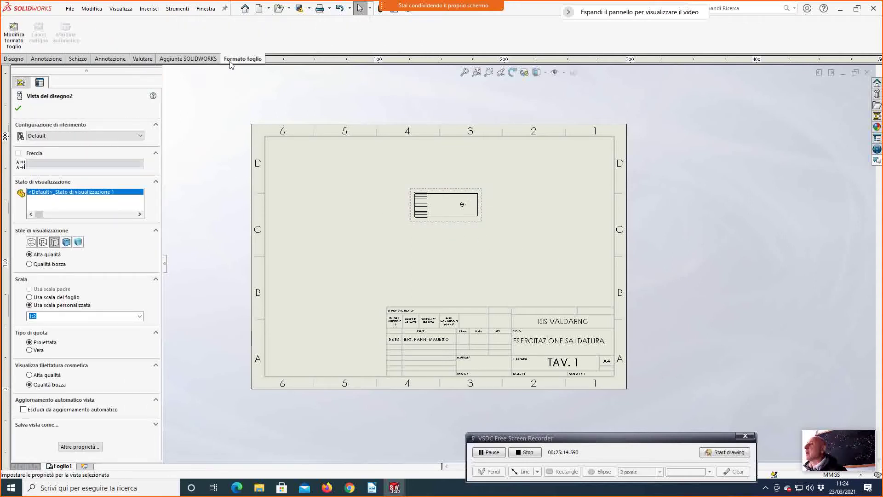
click(18, 108)
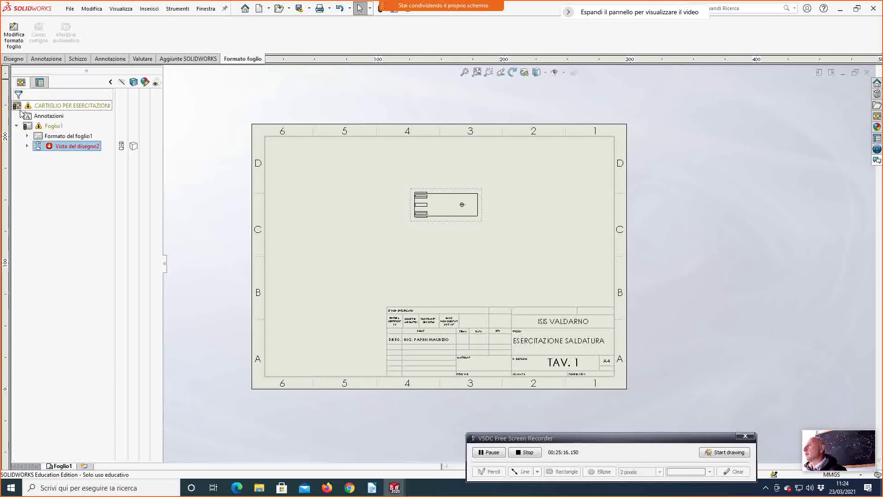
right_click(43, 128)
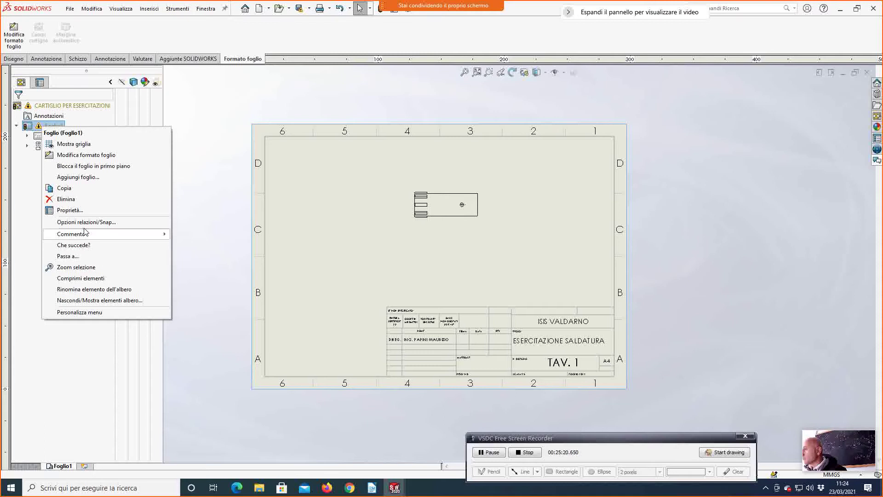
click(81, 212)
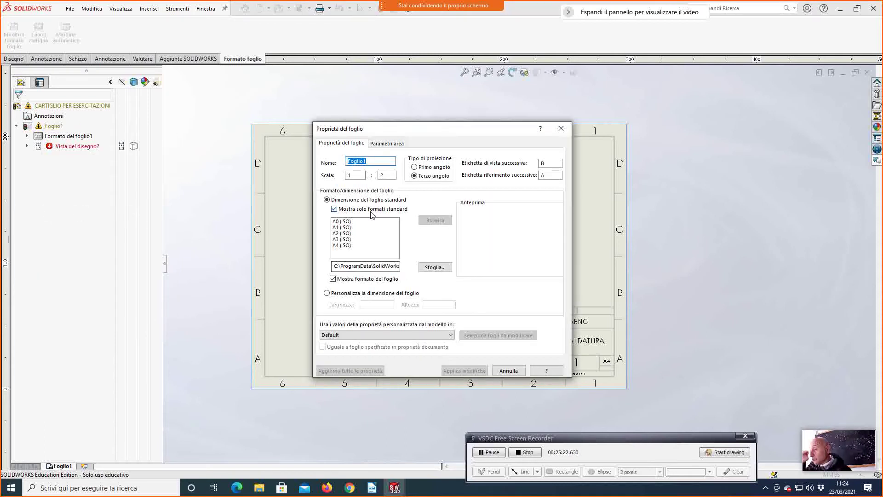
double_click(386, 175)
text(1)
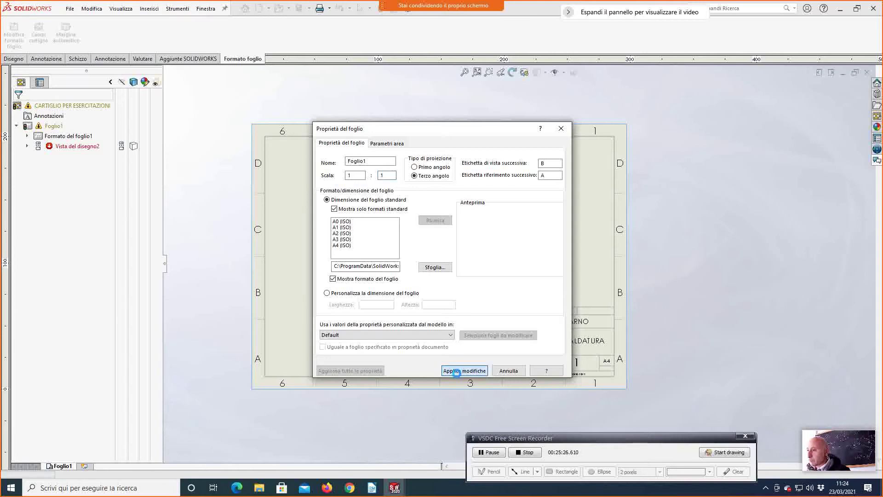
click(453, 370)
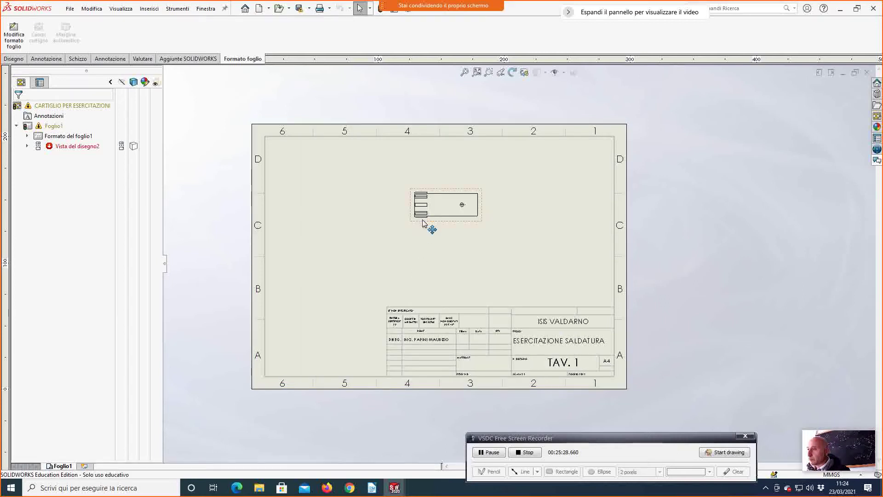
Make the shaft's side view use the sheet scale instead of its custom scale.
click(462, 204)
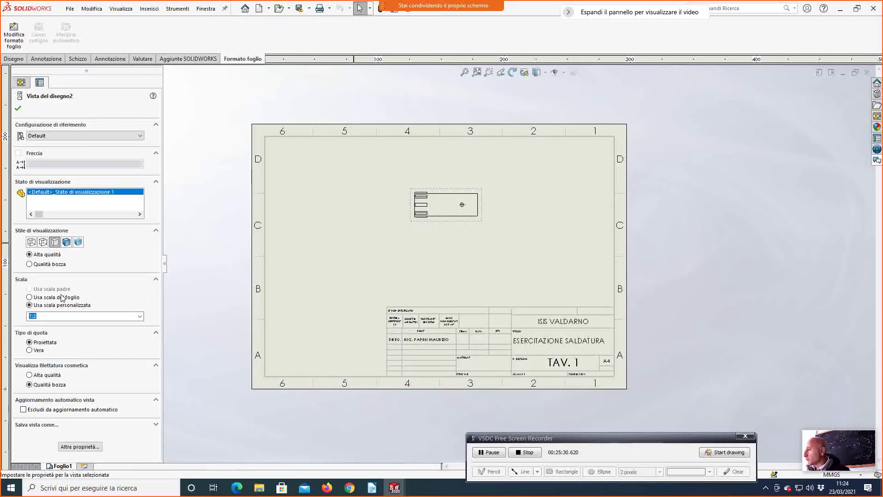
click(29, 298)
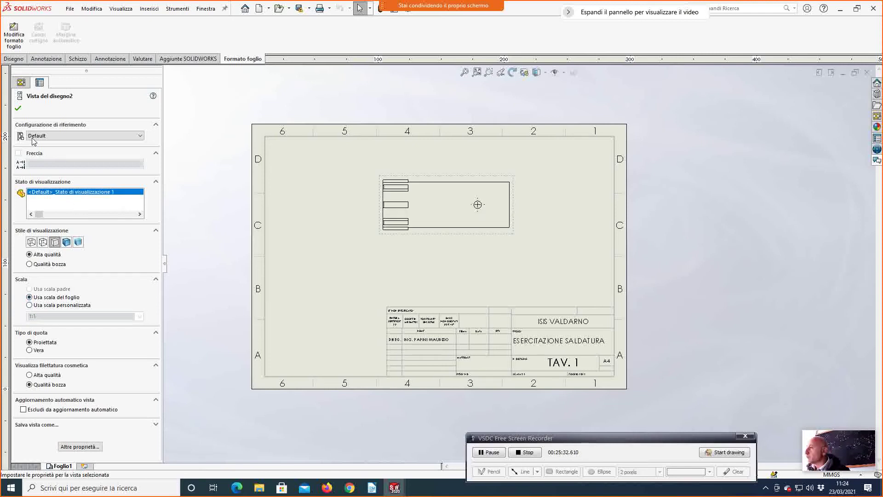
click(18, 108)
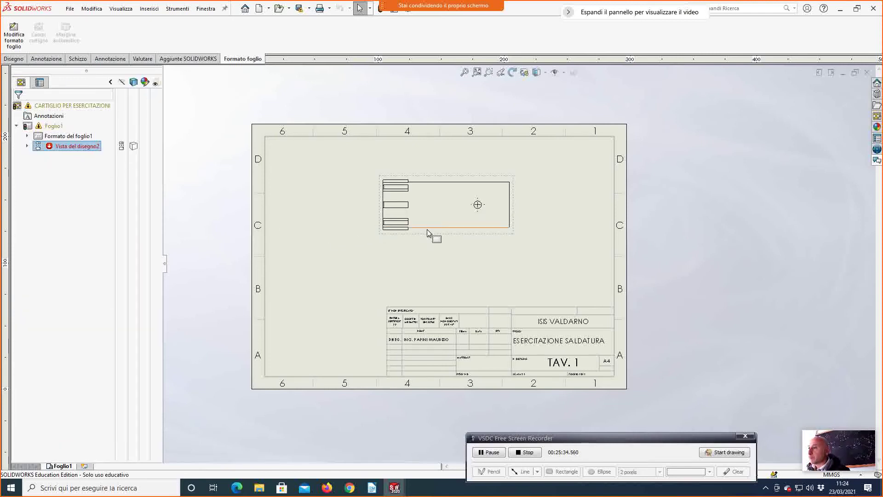
Reposition the shaft's side view slightly lower on the sheet, leaving clear space above the title block.
drag(426, 236, 441, 280)
click(435, 278)
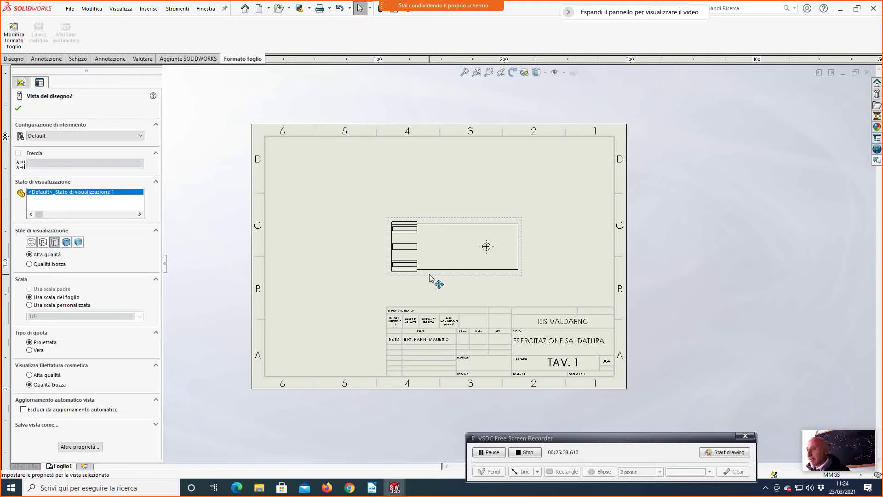
drag(427, 282, 420, 253)
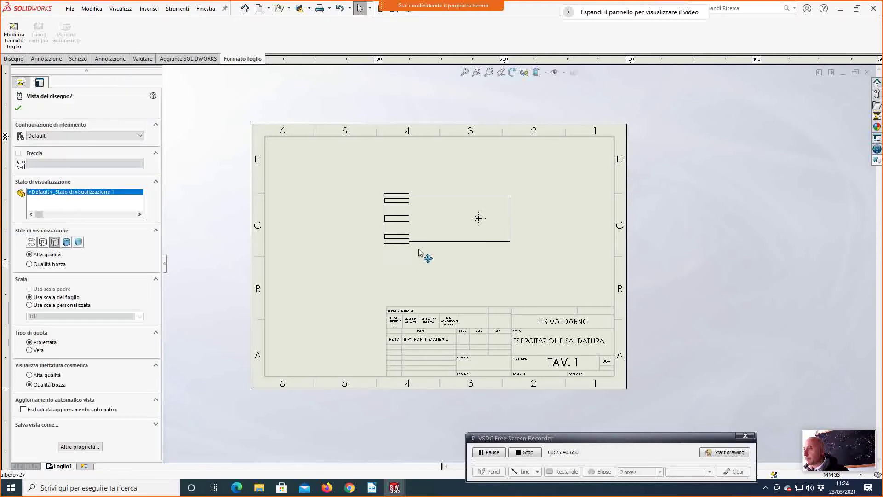
click(431, 282)
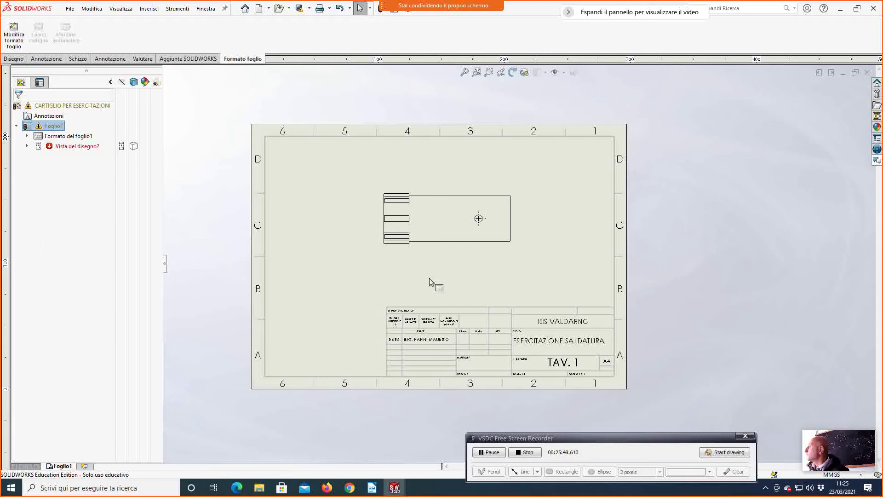
Open the shaft part albero from its side view in the drawing.
click(42, 60)
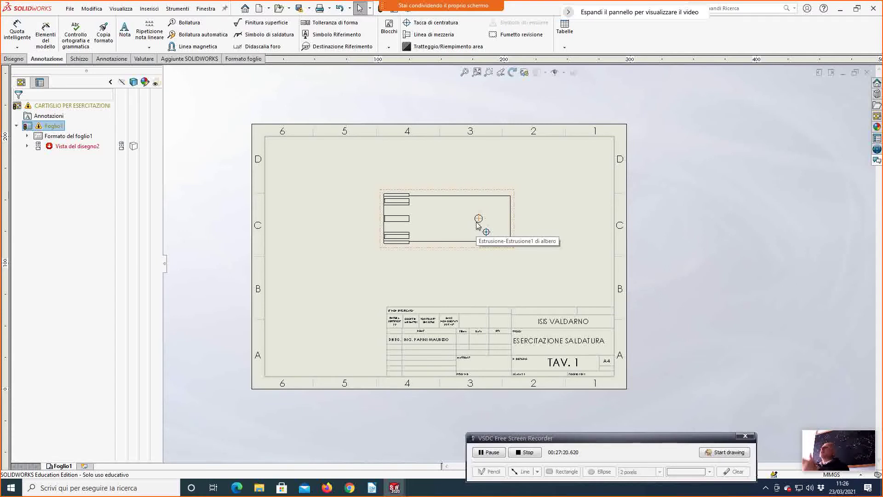
click(456, 196)
right_click(454, 195)
click(459, 178)
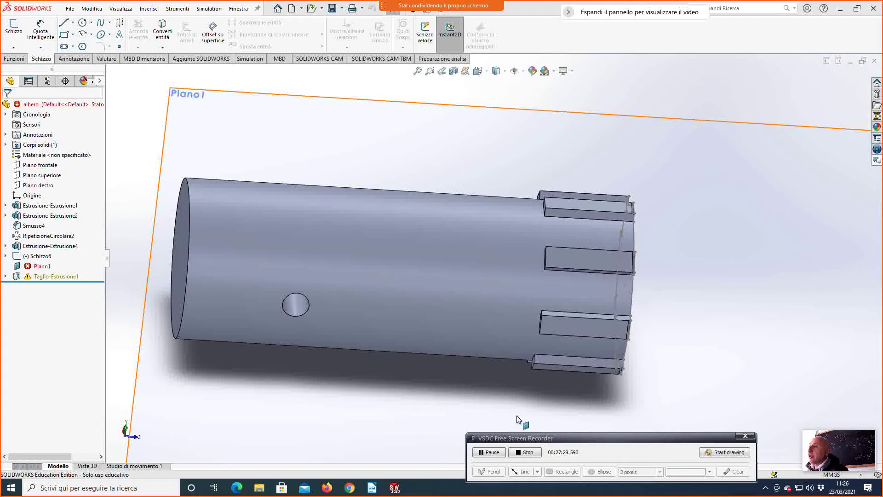
Redefine Piano1 tangent to the shaft's cylindrical face, replacing the missing reference, and parallel to Piano superiore.
scroll(465, 351, up, 5)
middle_drag(445, 339, 349, 297)
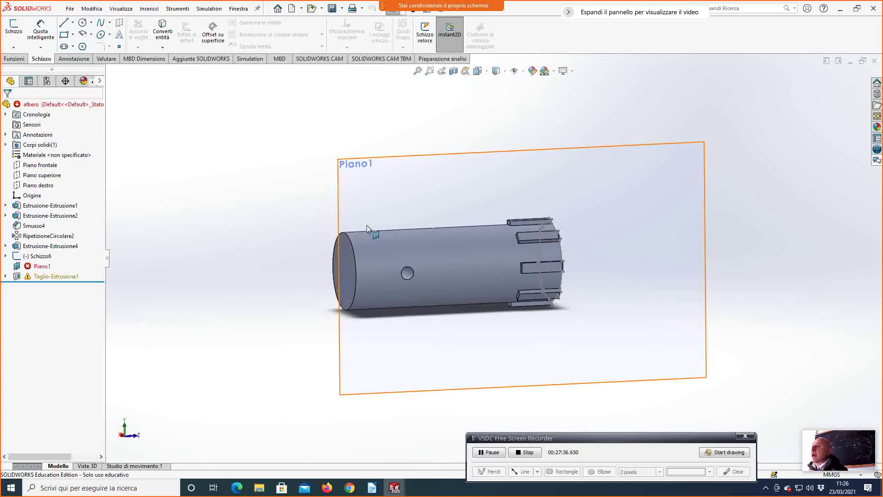
click(33, 266)
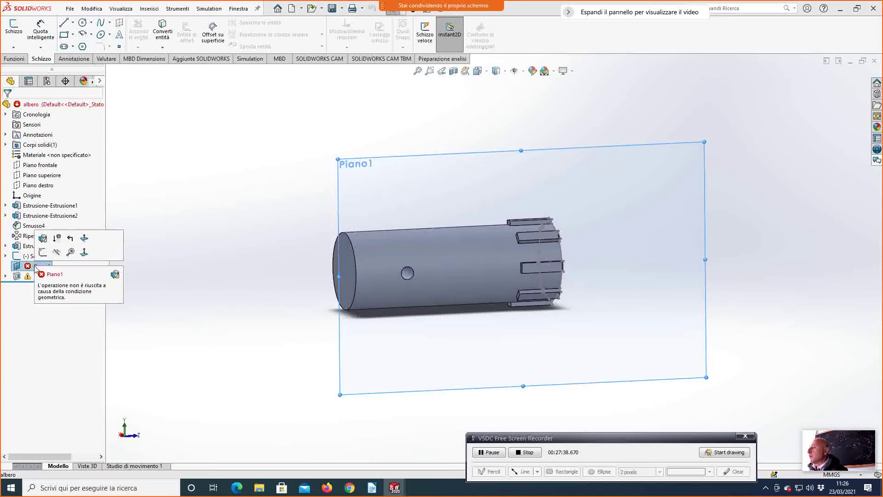
click(42, 238)
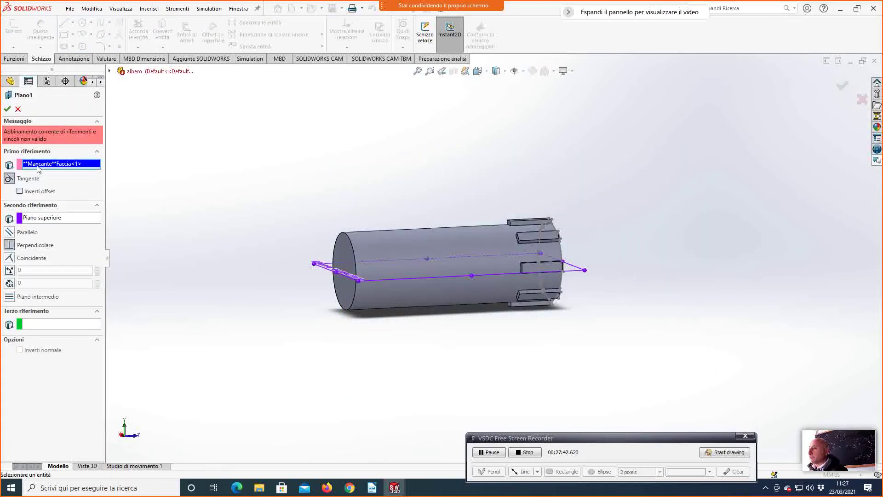
click(382, 247)
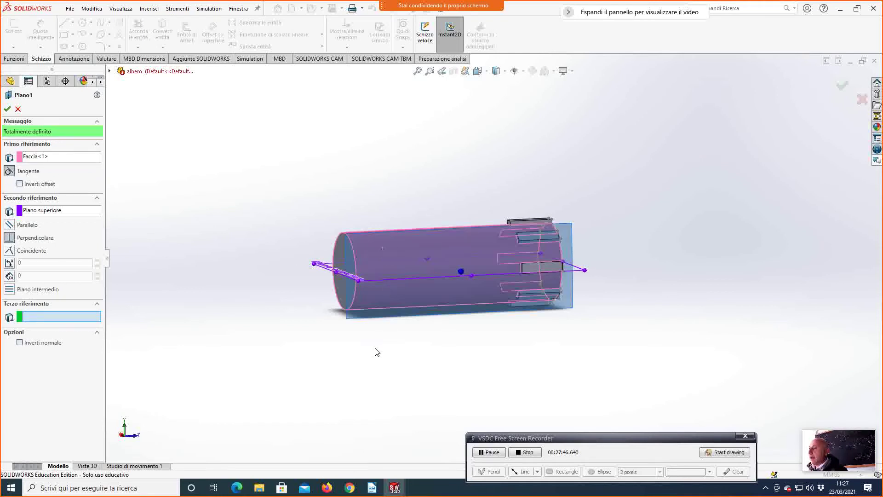
middle_drag(230, 283, 141, 306)
click(9, 225)
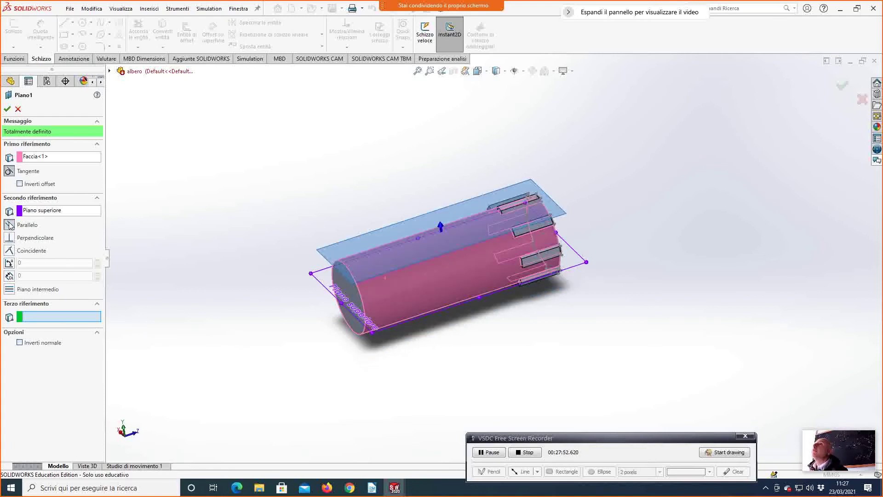
click(7, 109)
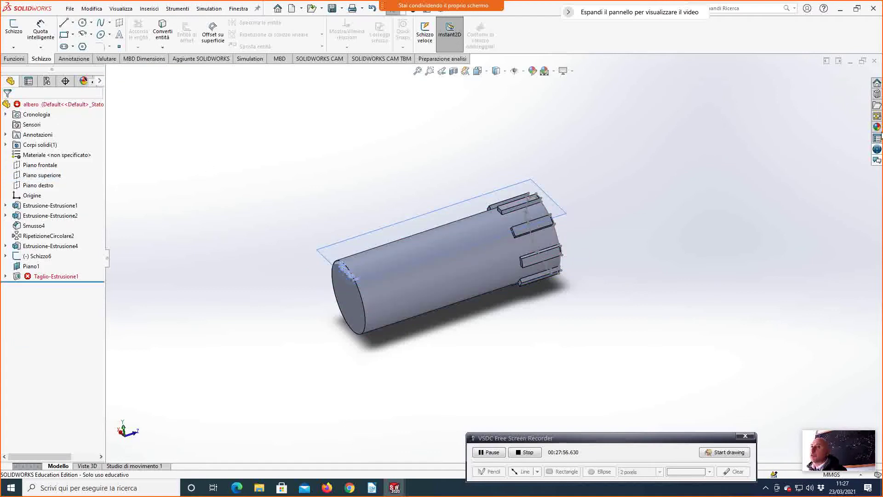
Close the albero part, saving its changes and declining the follow-up prompt, to return to the drawing.
click(874, 62)
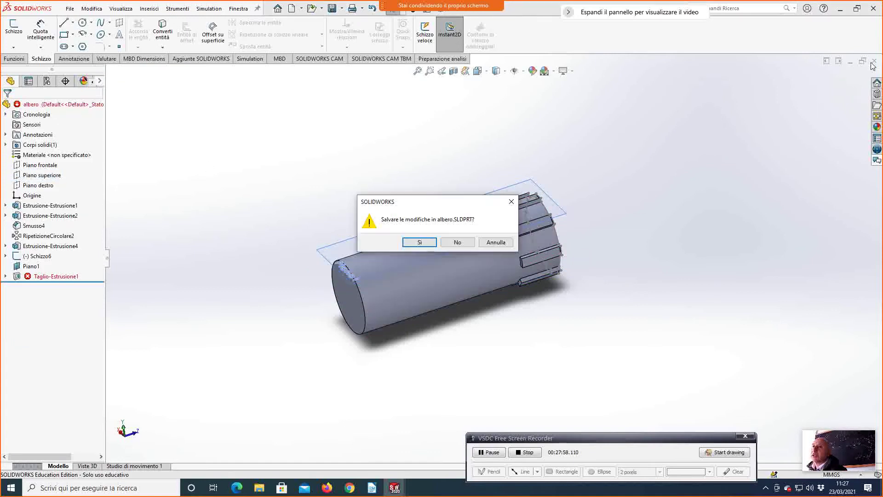
click(419, 243)
click(460, 243)
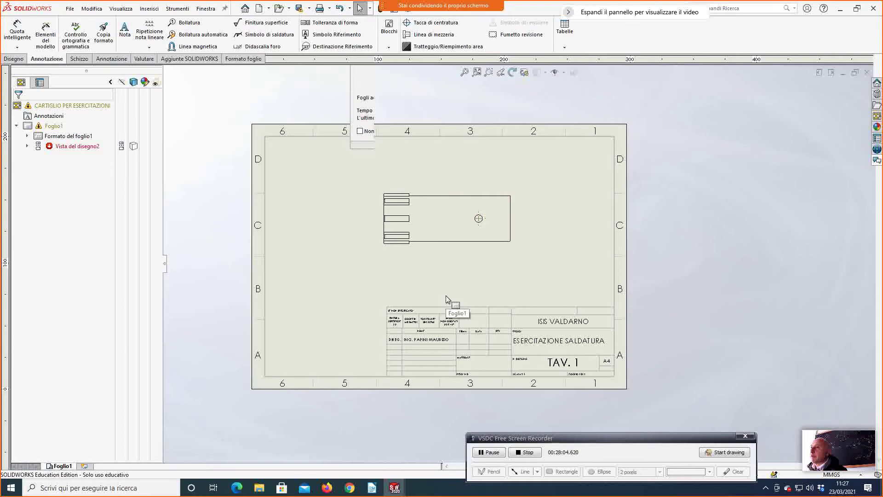
Reopen the shaft part albero from its side view on the drawing sheet.
click(446, 242)
right_click(445, 246)
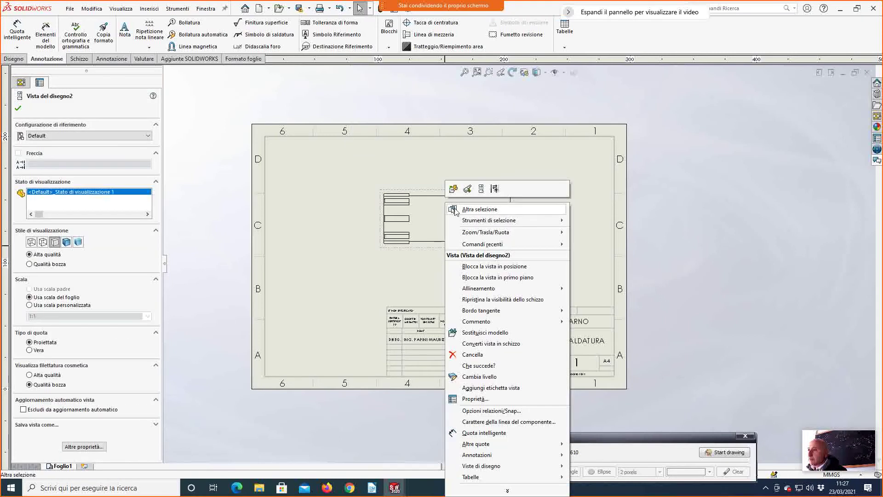
click(453, 189)
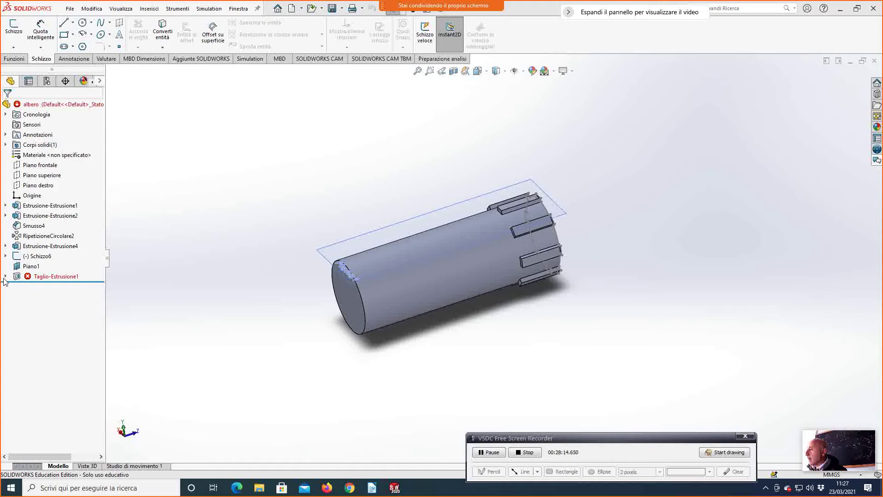
mouse_move(35, 279)
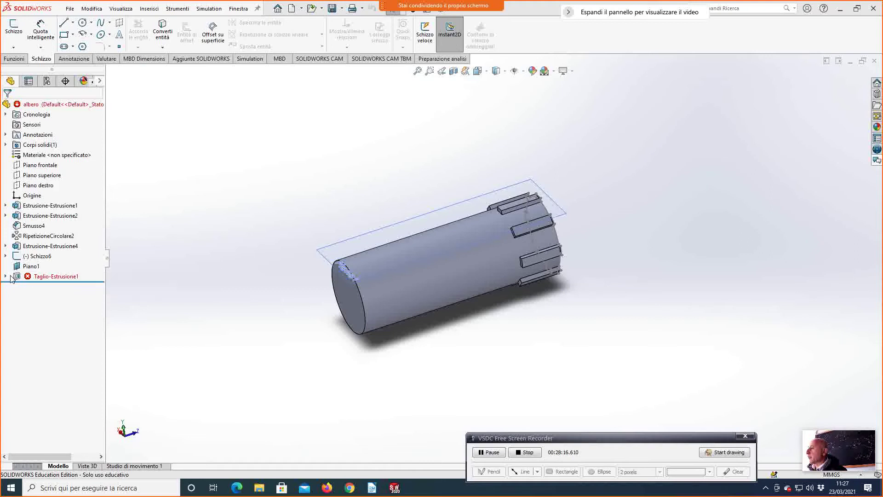
click(5, 276)
click(42, 287)
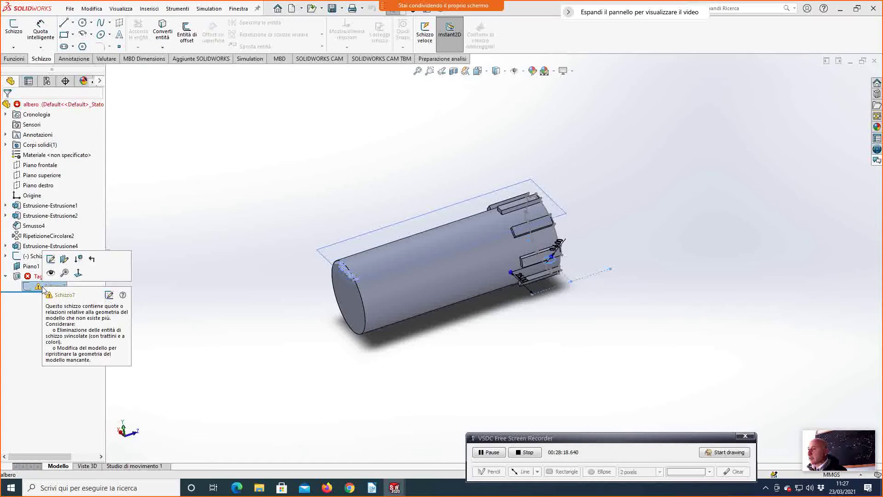
click(50, 259)
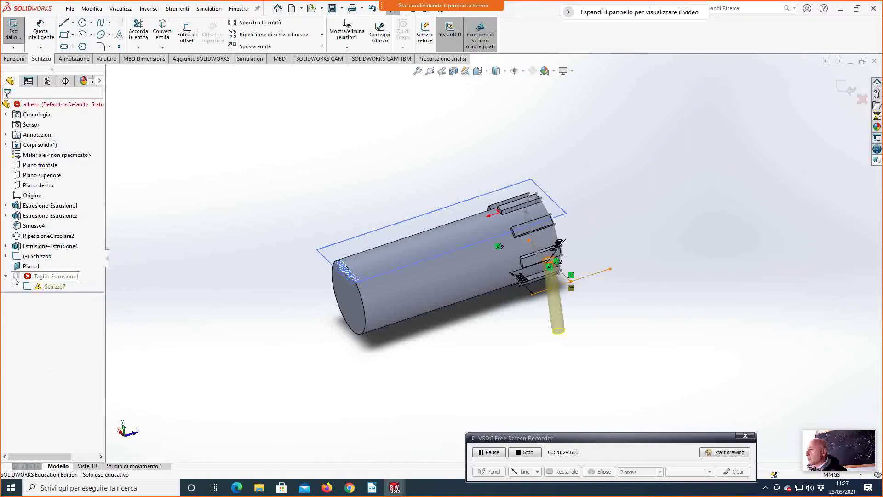
mouse_move(15, 282)
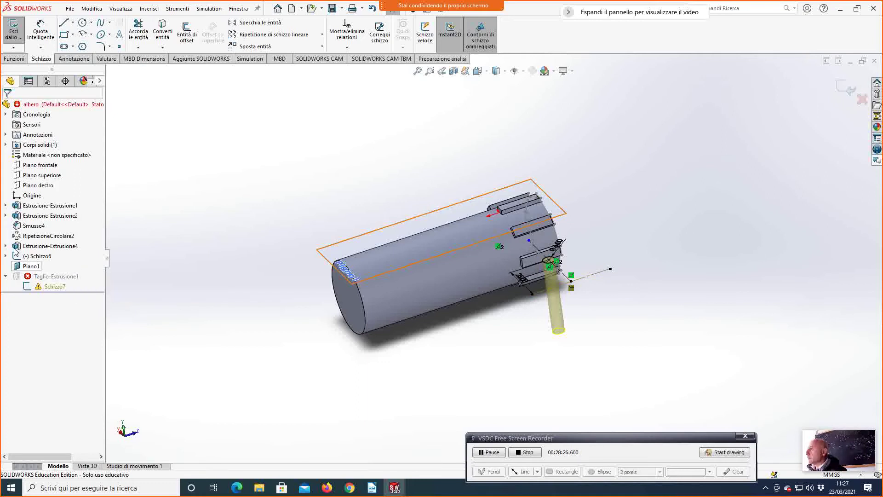
click(14, 31)
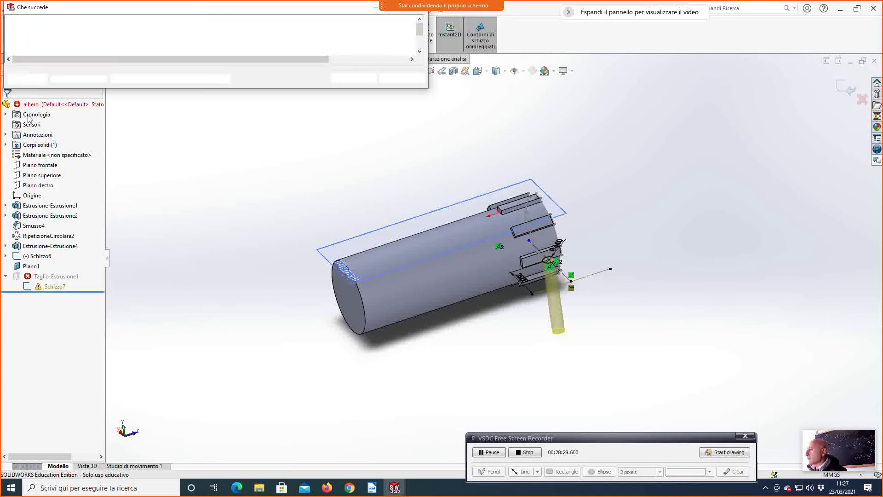
click(365, 83)
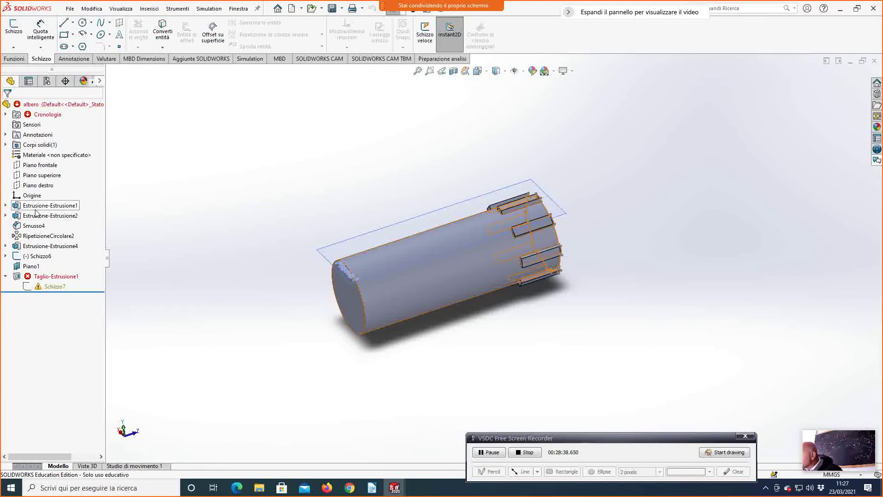
Open Schizzo7 of Taglio-Estrusione1 for editing and examine how its hole circle and centrelines sit relative to the shaft.
click(5, 216)
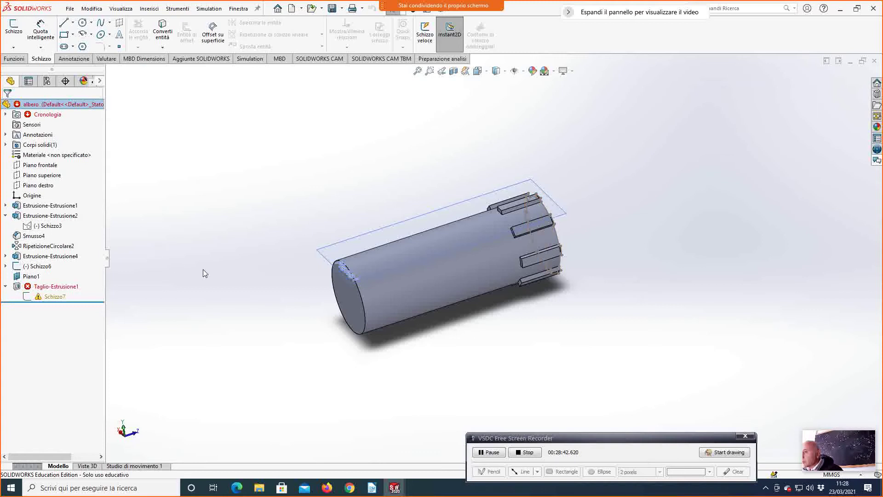
mouse_move(334, 405)
middle_down()
mouse_move(339, 351)
mouse_move(383, 243)
mouse_move(345, 305)
middle_up()
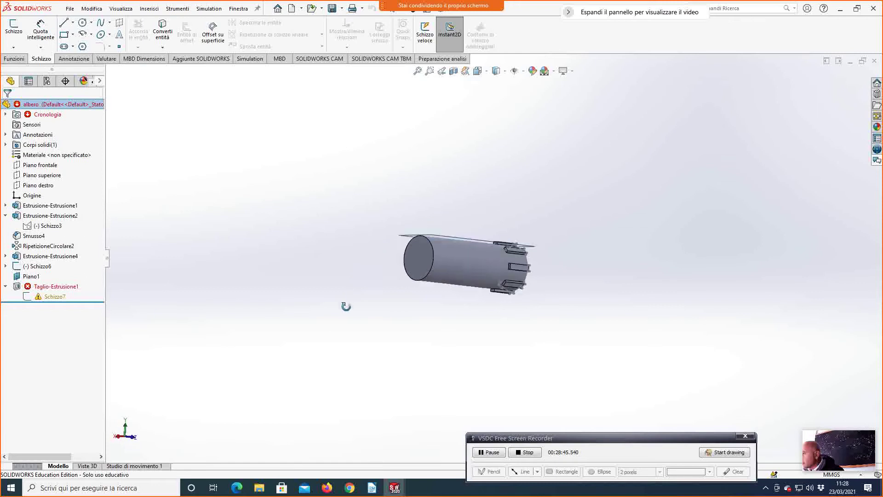
click(40, 296)
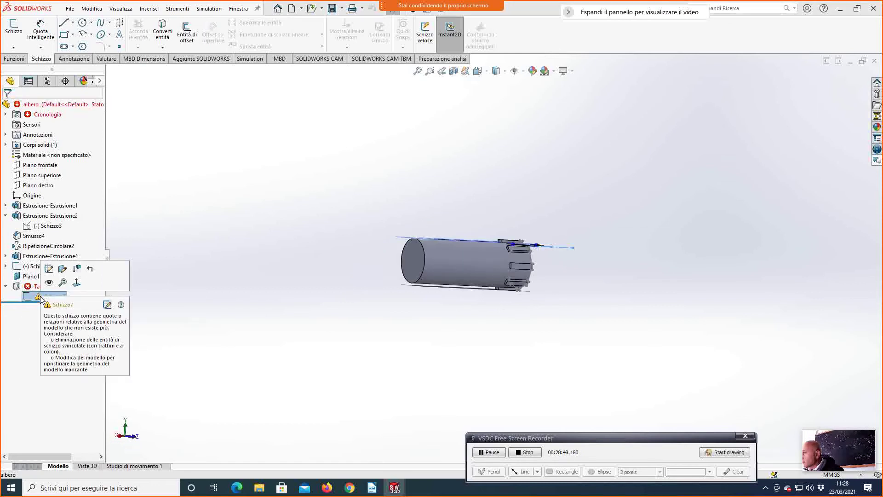
click(49, 268)
middle_drag(348, 260, 475, 300)
scroll(475, 297, down, 2)
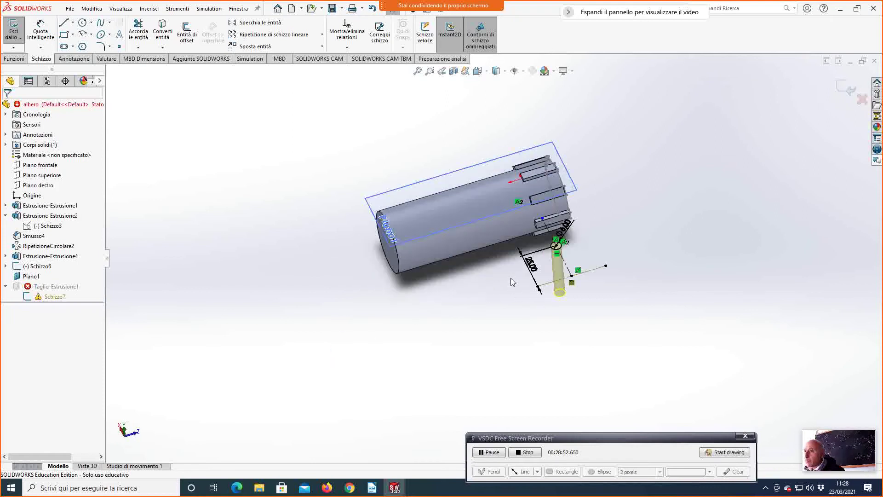
scroll(511, 279, down, 1)
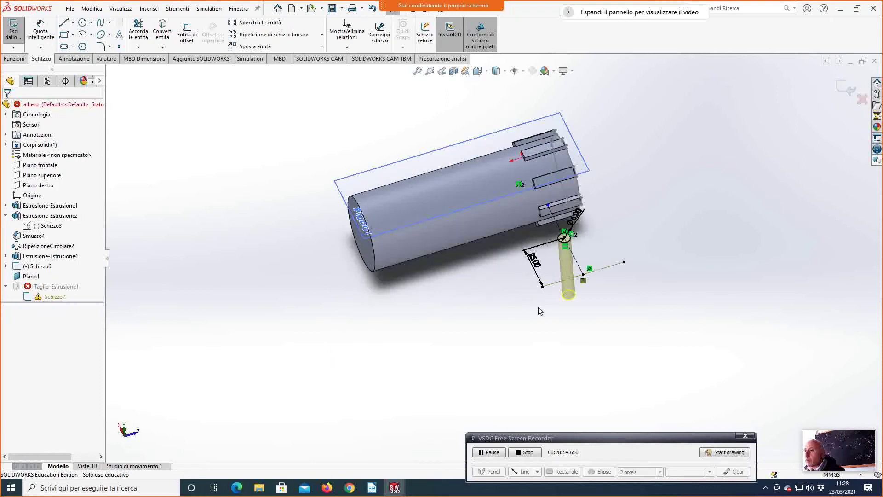
scroll(509, 270, down, 1)
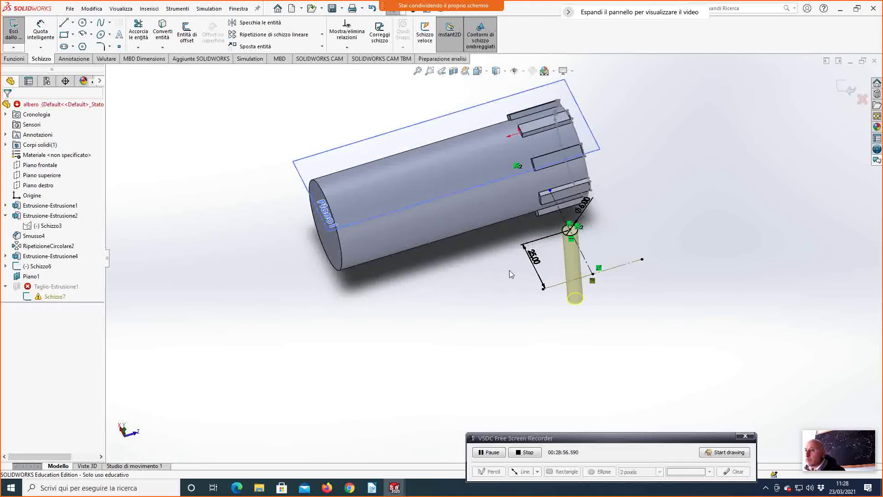
middle_drag(504, 270, 514, 333)
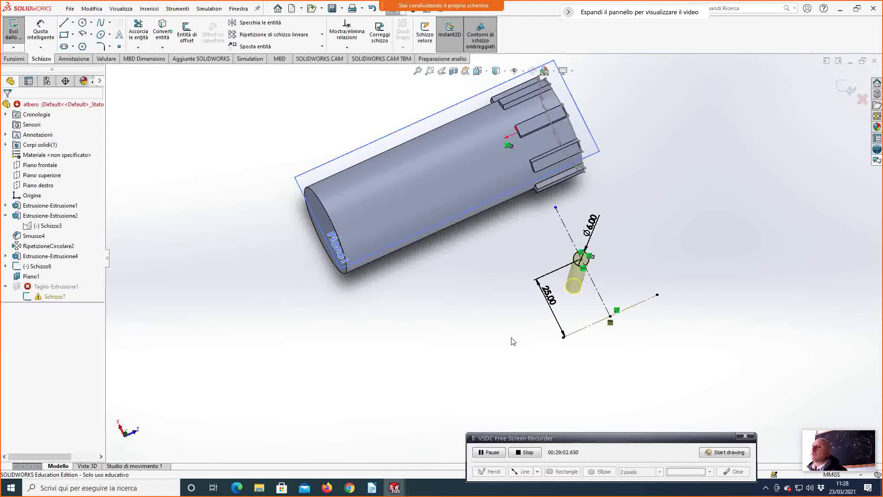
click(54, 297)
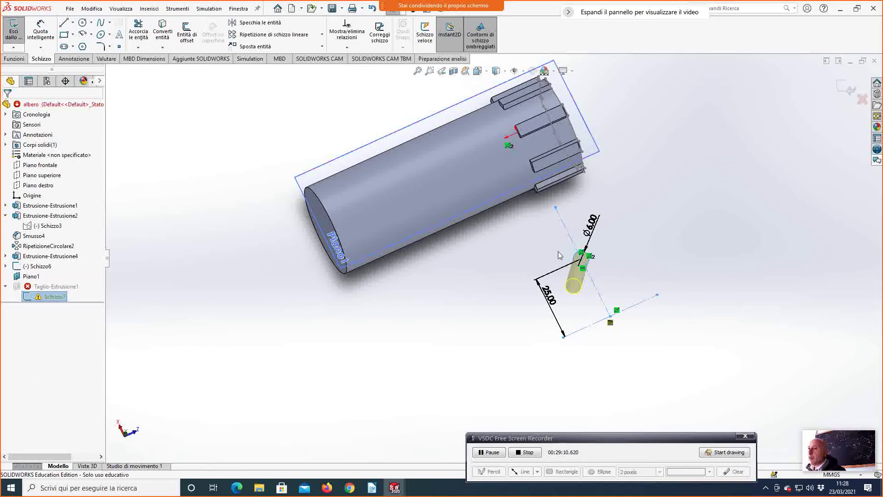
middle_drag(426, 342, 396, 226)
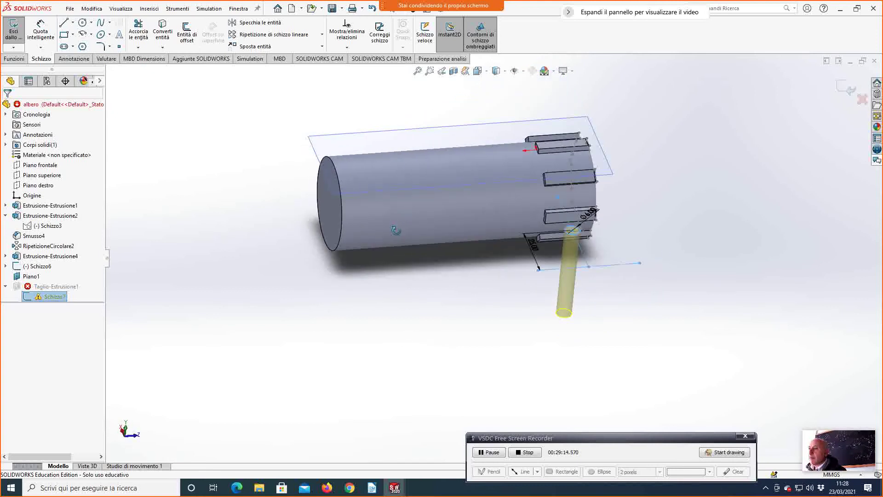
Convert the edge of the shaft's plain end face into a line in Schizzo7 and make it a construction line.
click(340, 204)
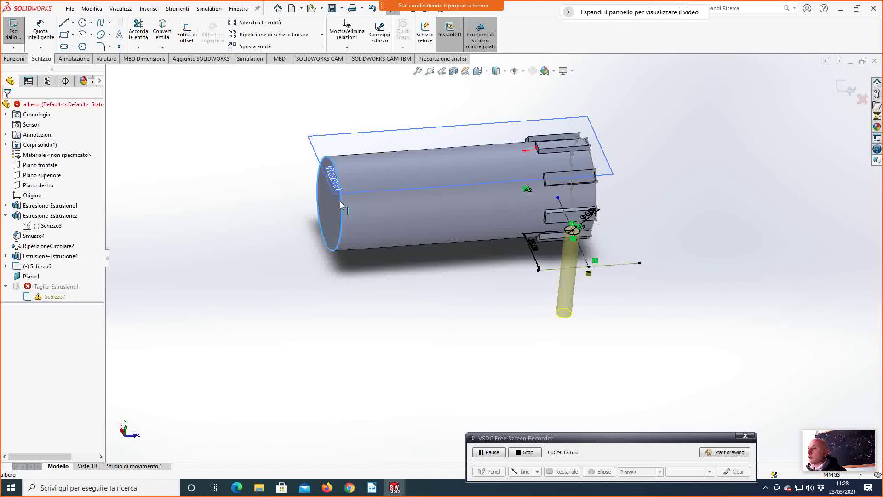
click(163, 37)
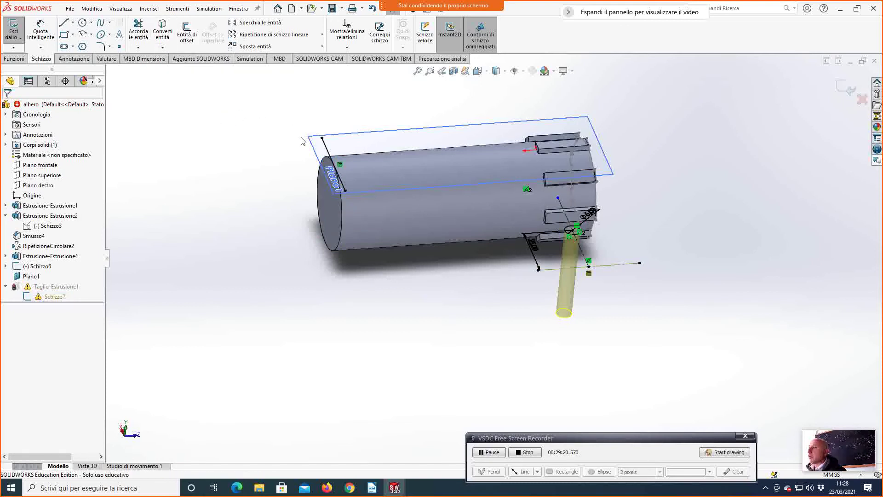
click(327, 142)
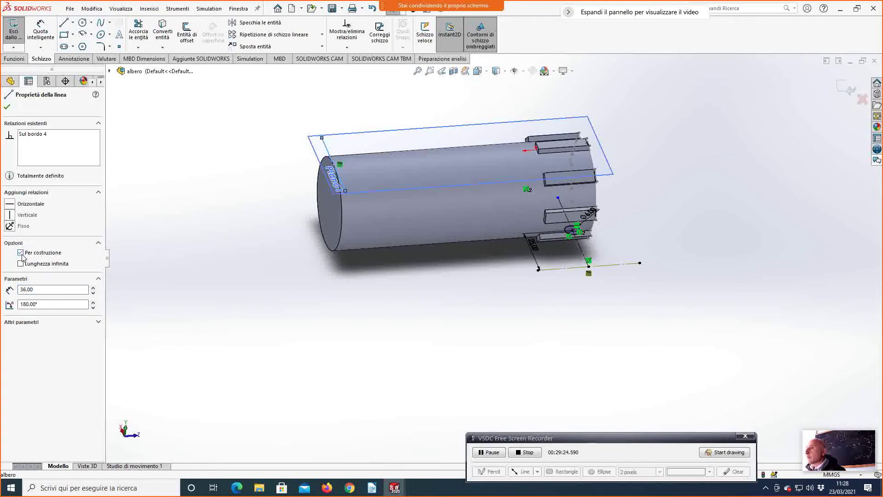
click(5, 107)
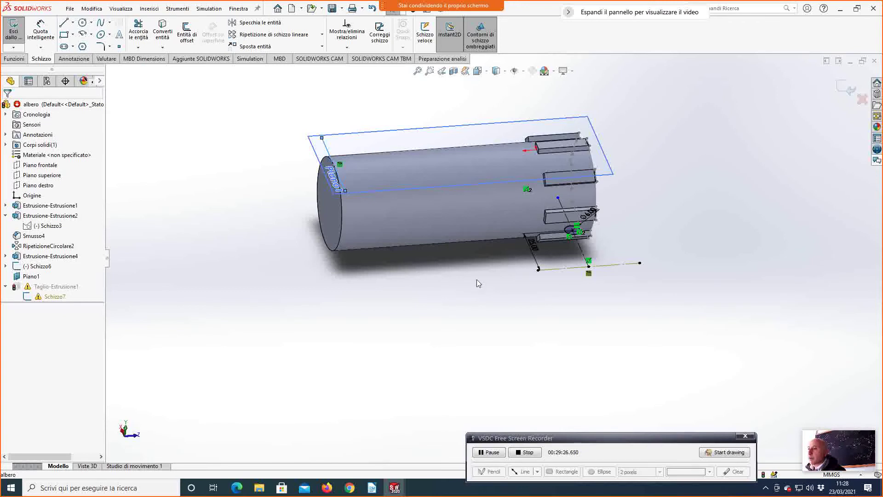
Delete the old lengthwise centreline beside the shaft together with its associated 25 mm dimension.
click(531, 249)
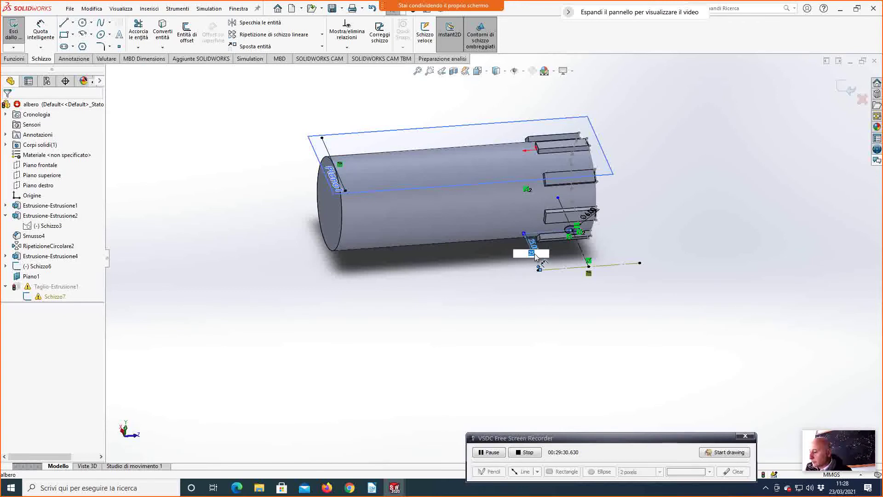
key(Return)
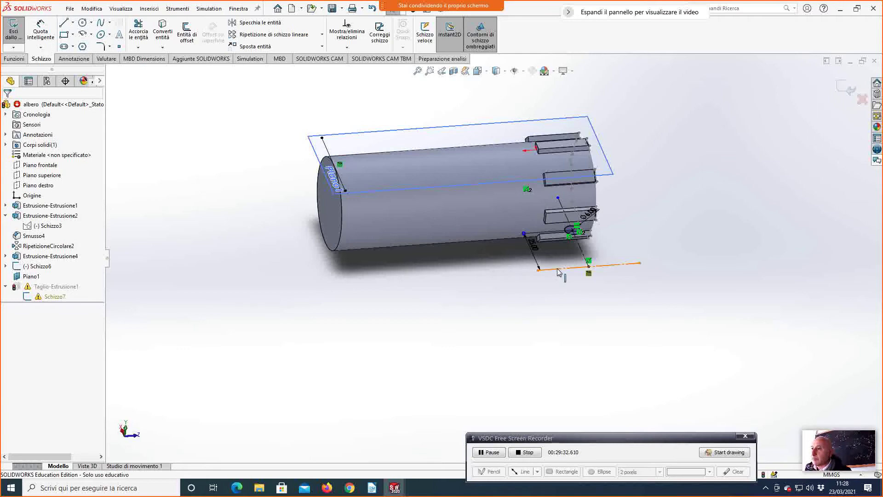
click(558, 268)
key(Delete)
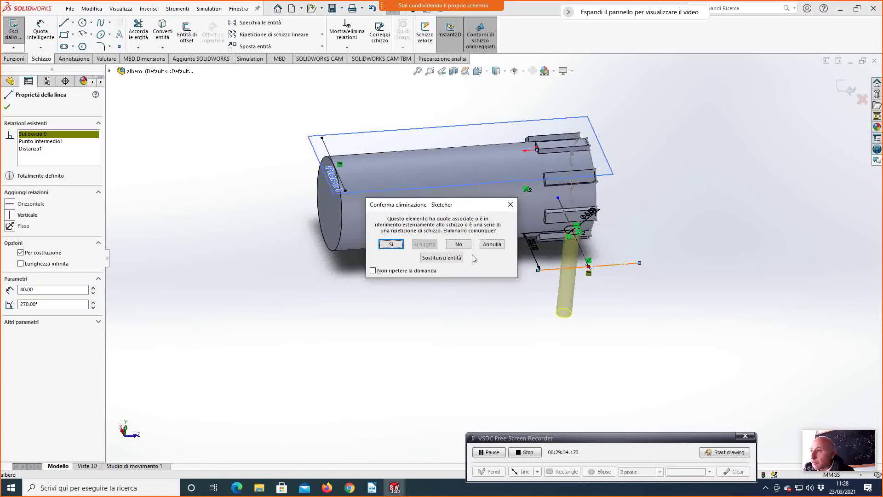
click(395, 246)
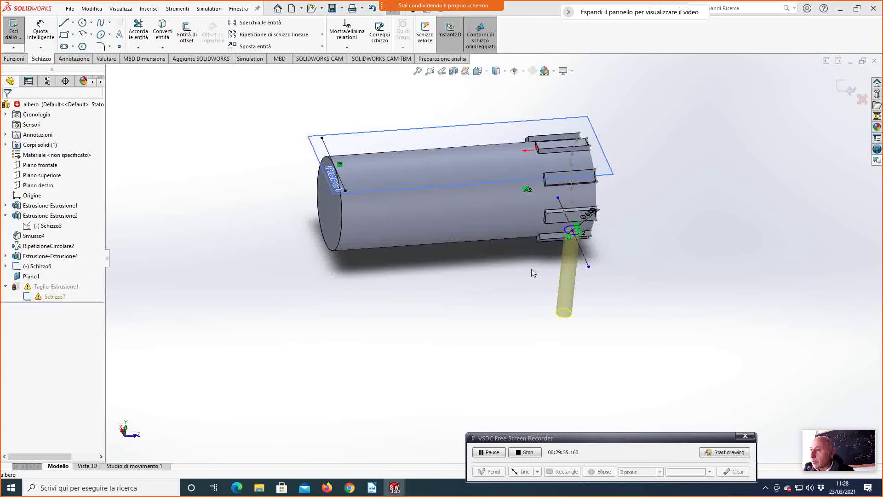
Dimension the hole's centre from the plain end-face construction line, adding the dimension as driven.
click(572, 231)
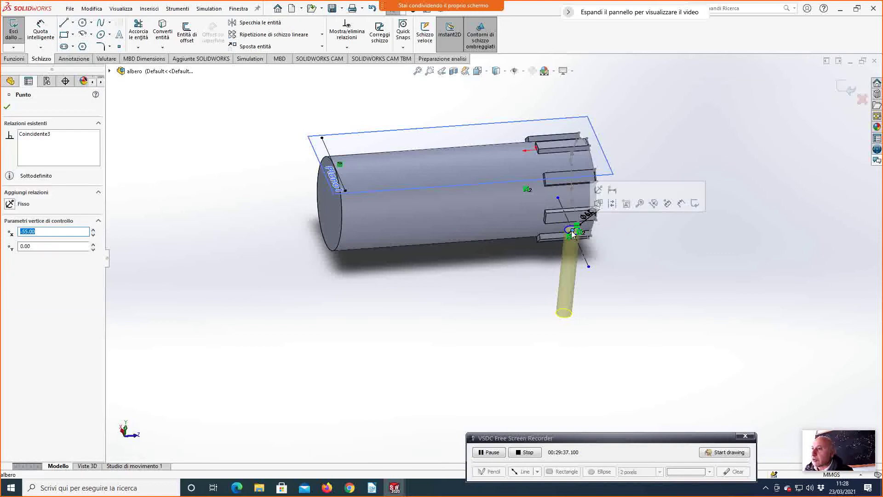
click(40, 30)
click(326, 148)
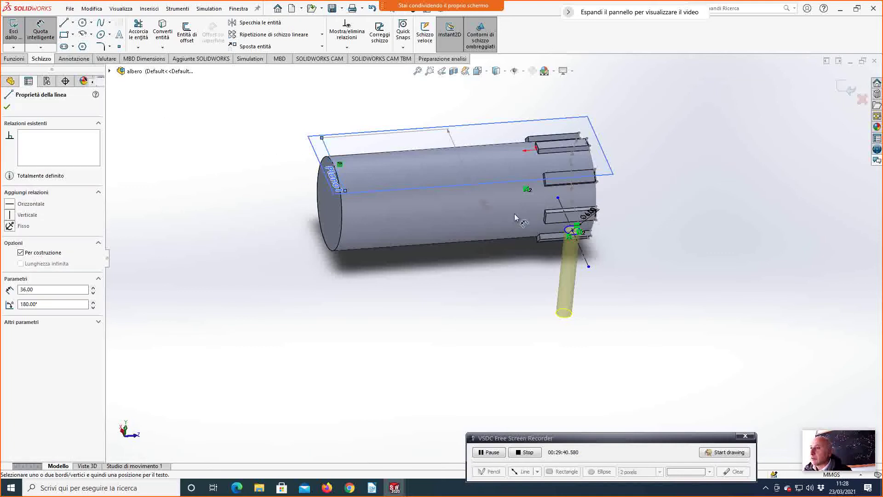
click(526, 133)
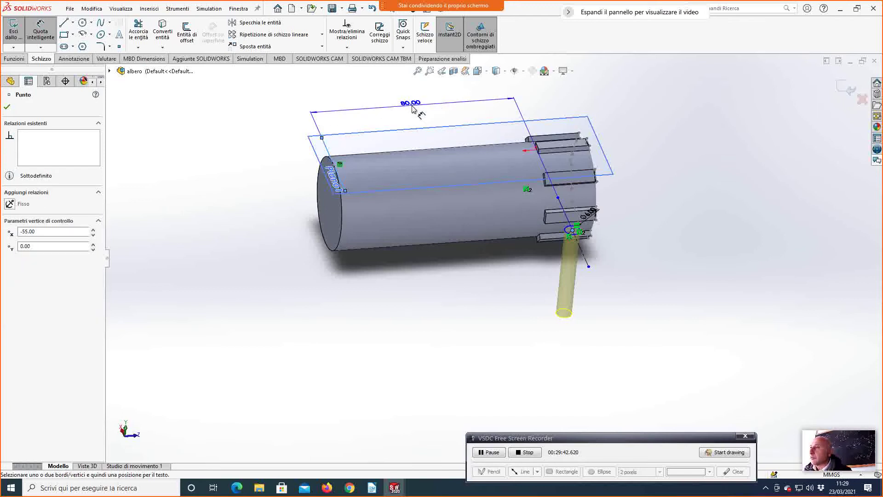
click(413, 109)
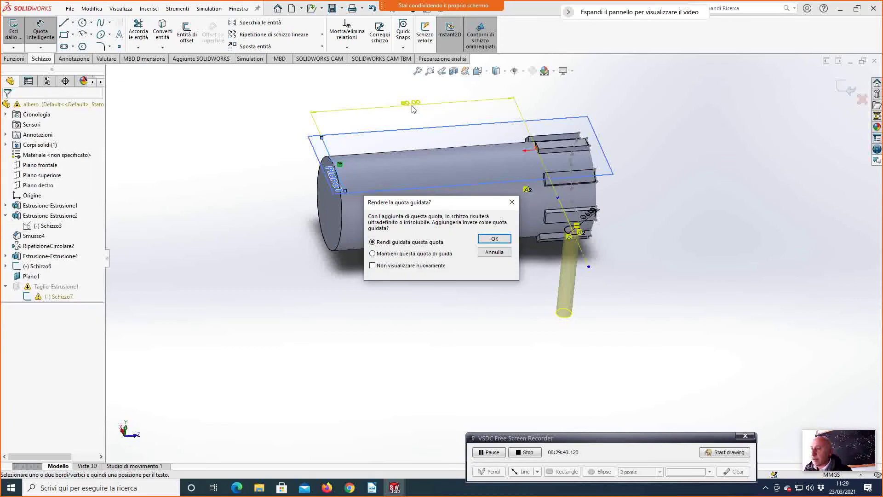
click(495, 239)
Draw a centreline about 99 mm long along the shaft's axis, from the middle of the plain end-face line to the splined end.
middle_drag(504, 239, 522, 359)
scroll(501, 347, up, 3)
middle_drag(375, 286, 376, 333)
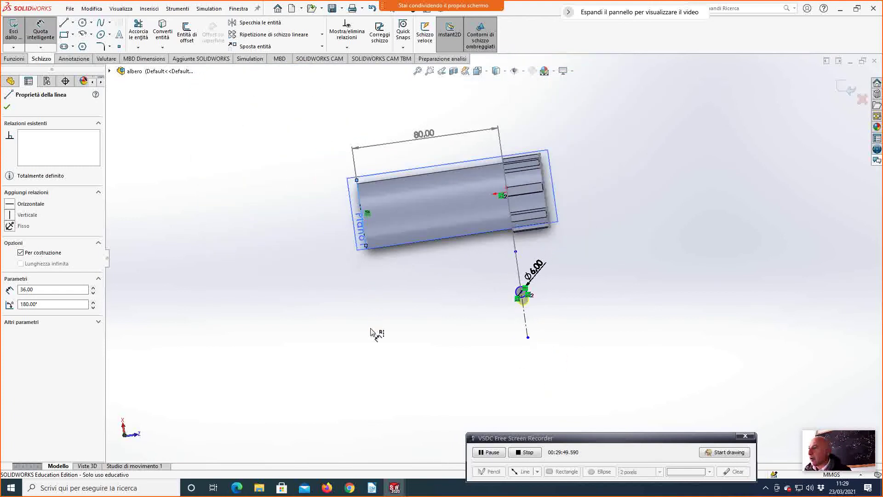
click(73, 22)
click(92, 45)
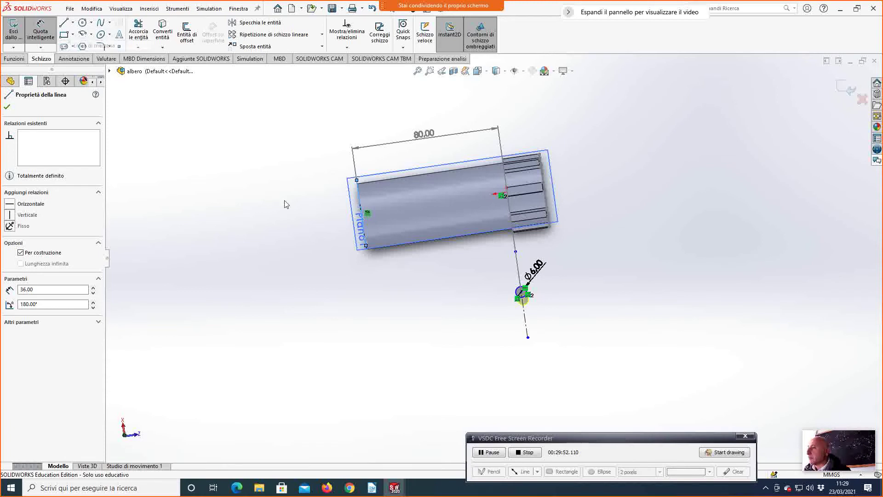
click(366, 213)
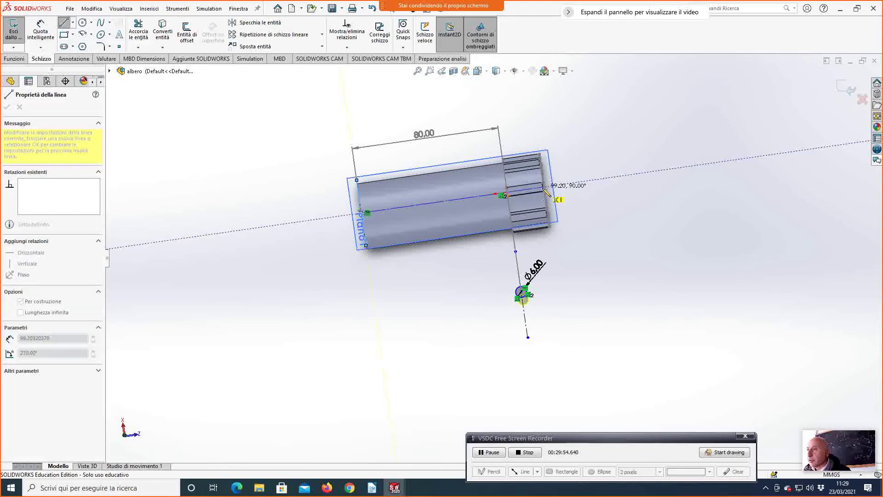
click(544, 189)
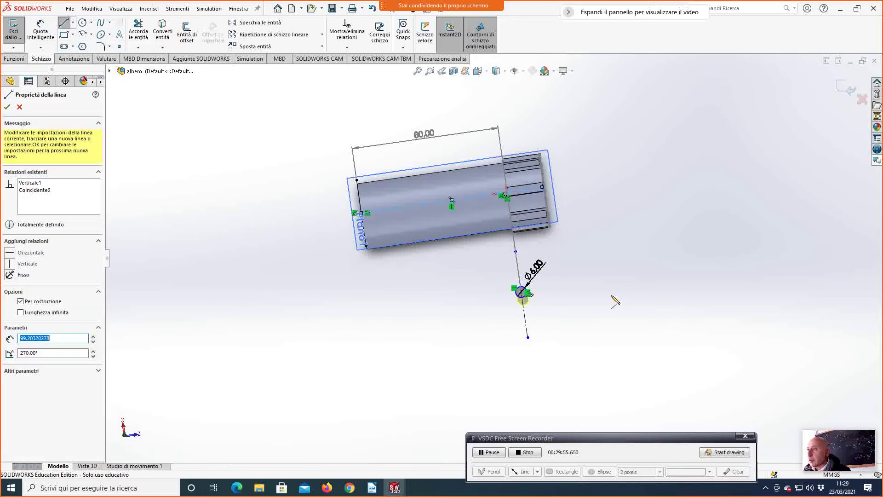
Draw a circle centred on the shaft's axis centreline near the plain end and dimension its diameter as 6 mm.
click(13, 106)
click(83, 22)
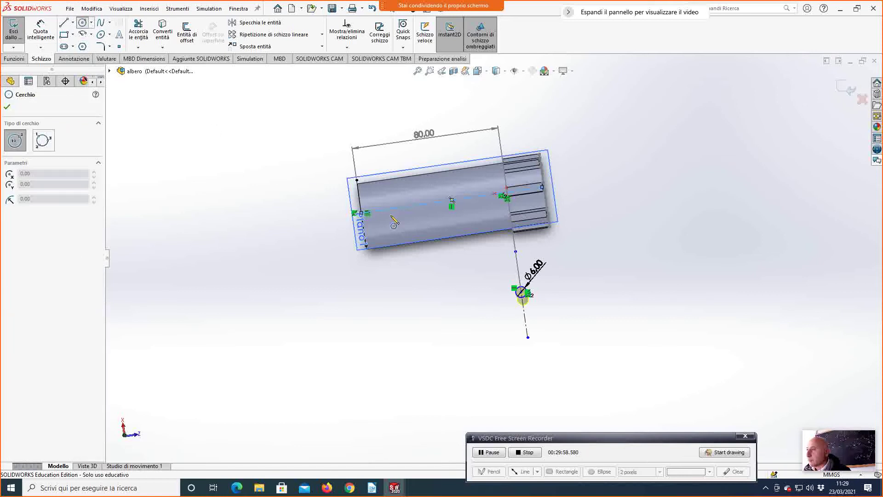
click(380, 210)
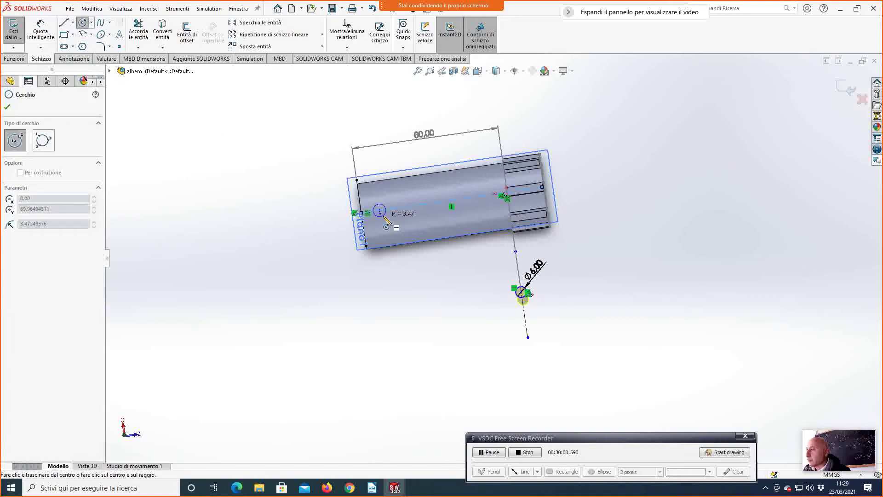
click(388, 219)
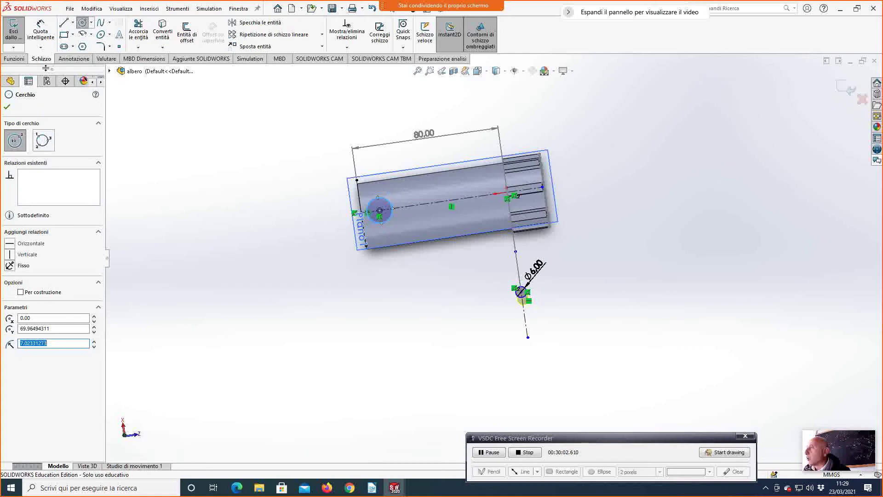
click(41, 32)
click(376, 227)
click(337, 252)
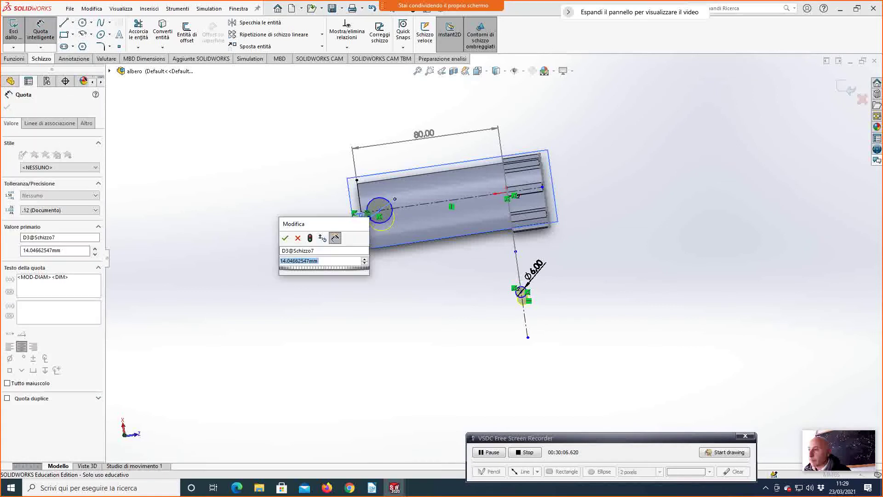
text(6)
key(Return)
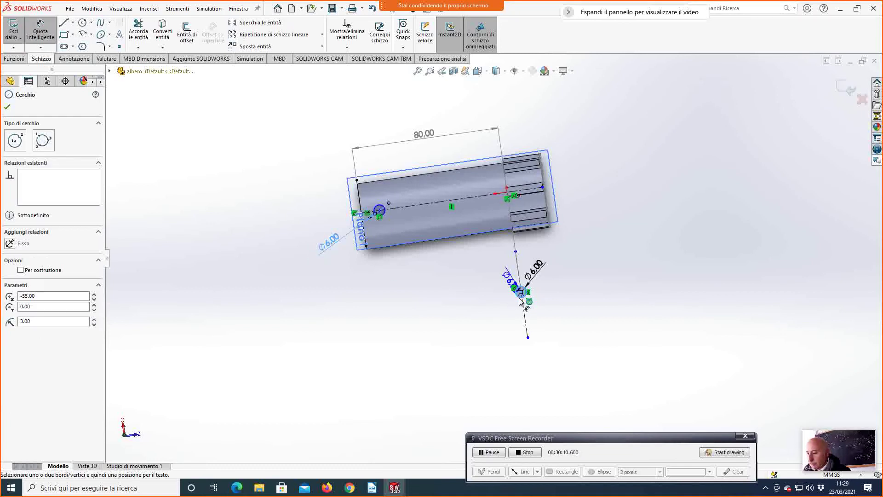
Delete the old 6 mm circle beside the shaft together with the construction line running through it.
key(Delete)
click(401, 245)
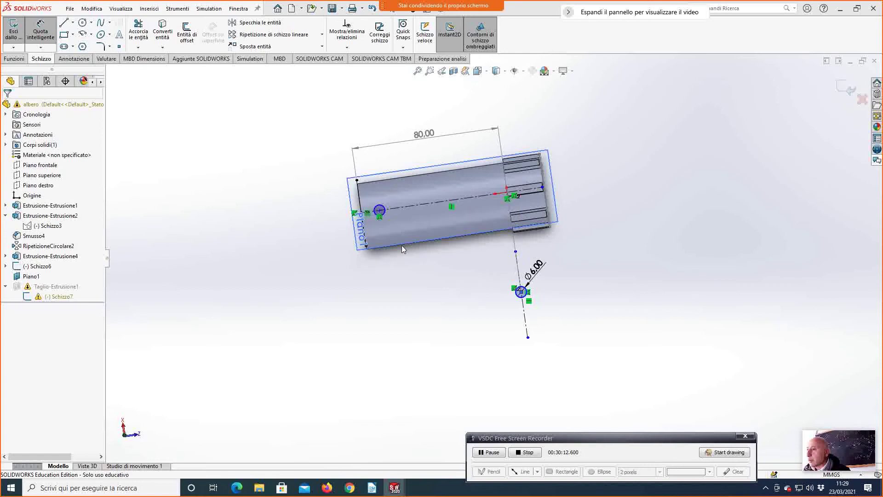
click(526, 307)
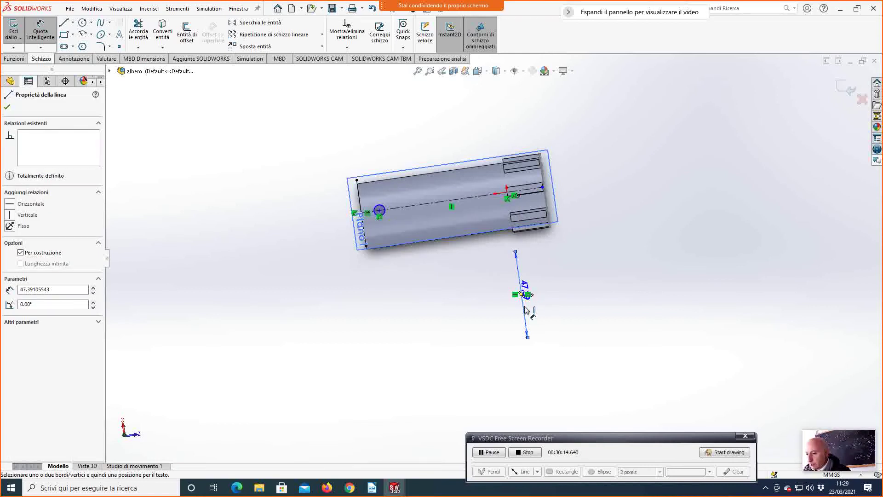
key(Delete)
key(Escape)
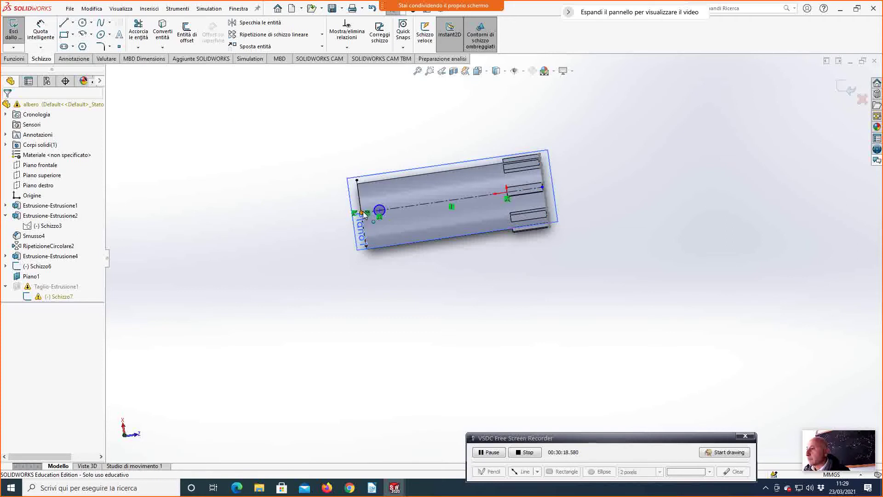
Dimension the new circle's centre from the plain end-face construction line, setting the distance to 25 mm.
click(379, 212)
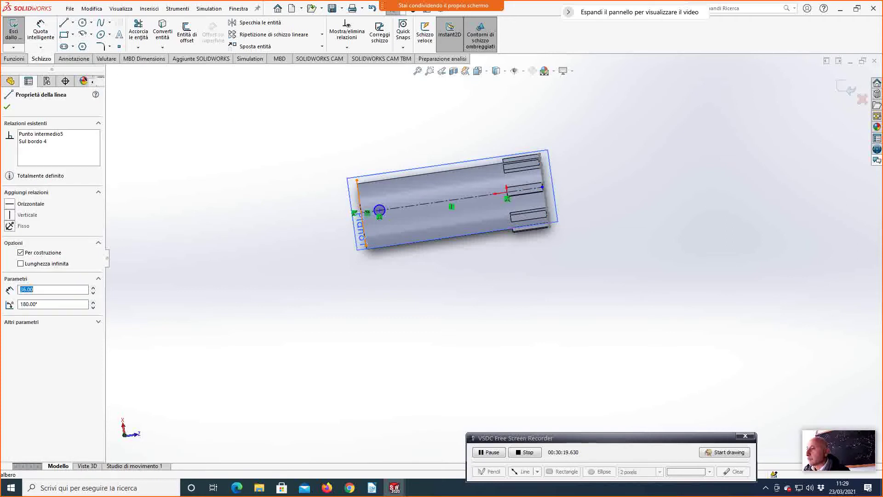
click(379, 212)
scroll(329, 154, down, 2)
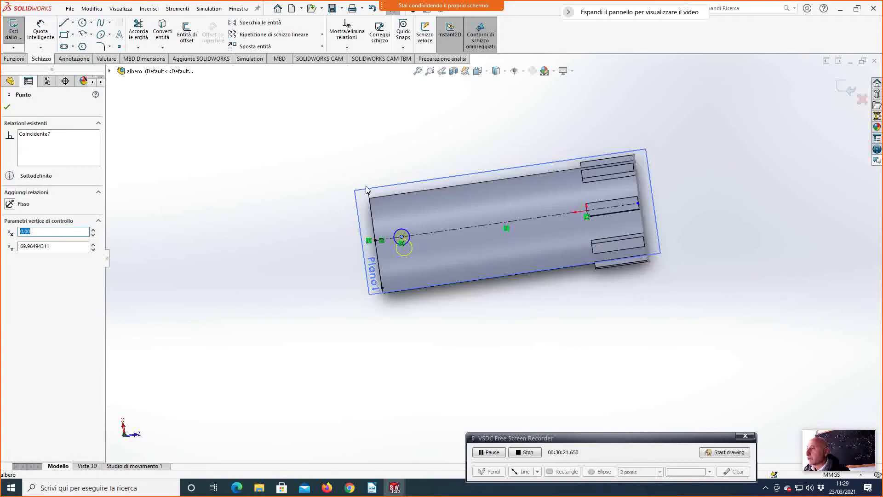
click(41, 31)
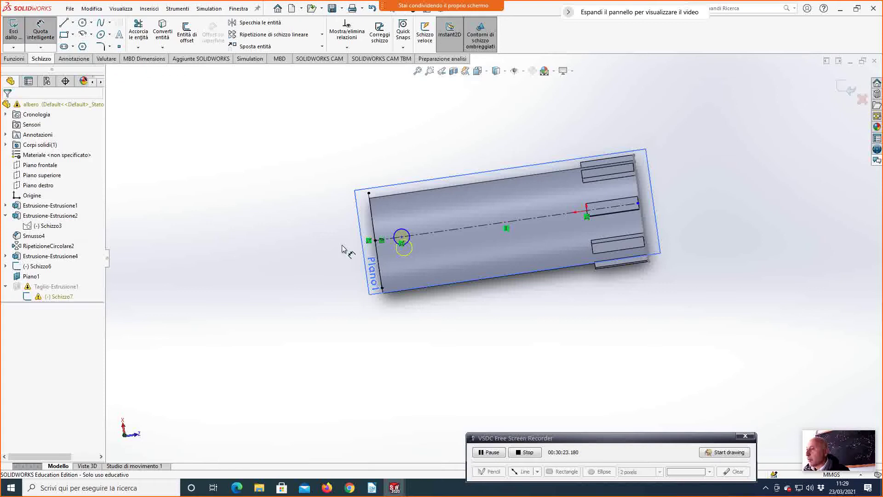
click(372, 199)
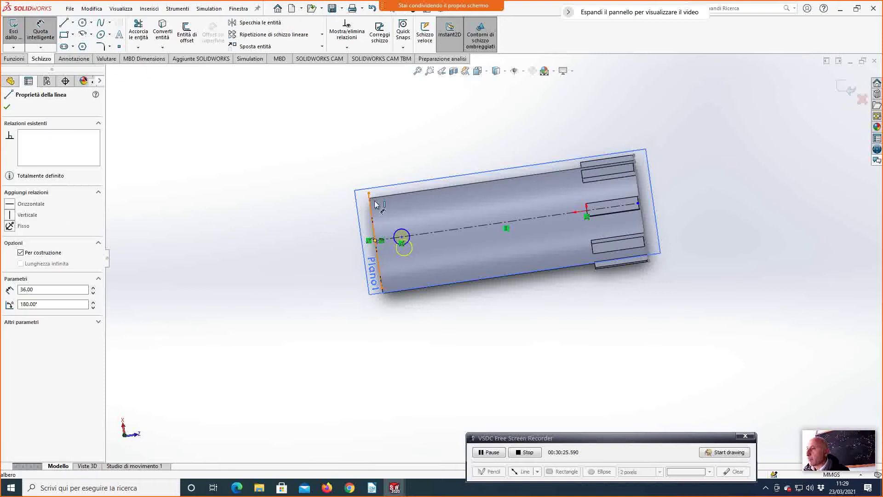
click(402, 237)
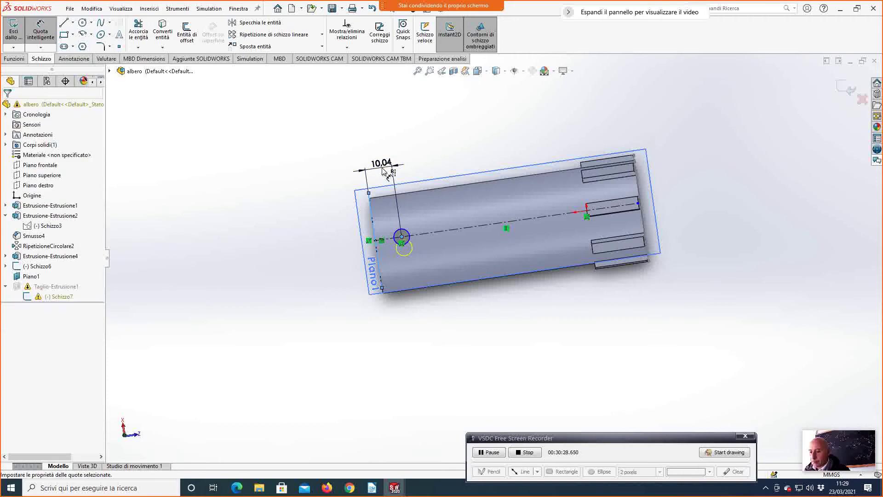
click(383, 171)
text(25)
key(Return)
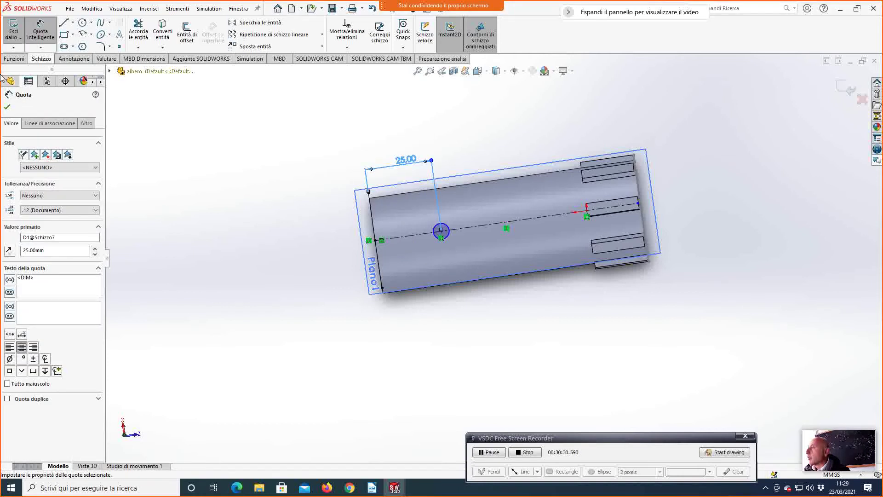
key(Escape)
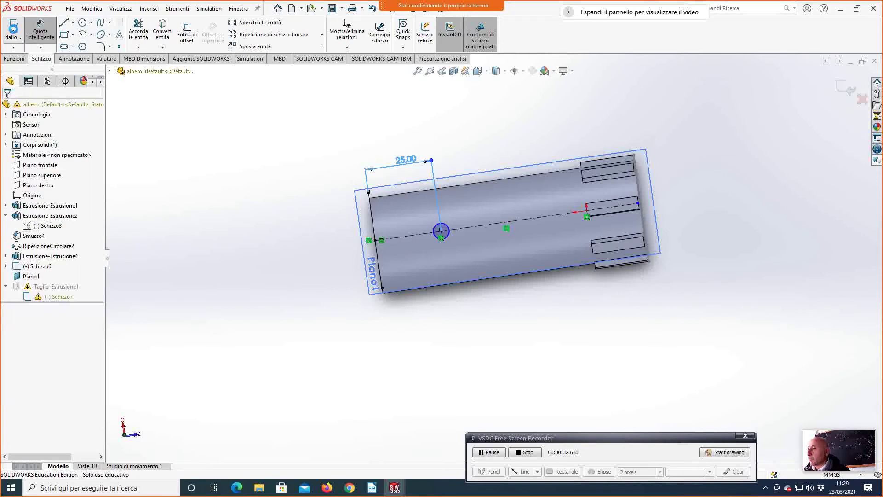
Exit Schizzo7 so the hole cut rebuilds, and close the shaft part, saving the changes in albero.SLDPRT.
click(13, 29)
middle_drag(280, 272, 438, 254)
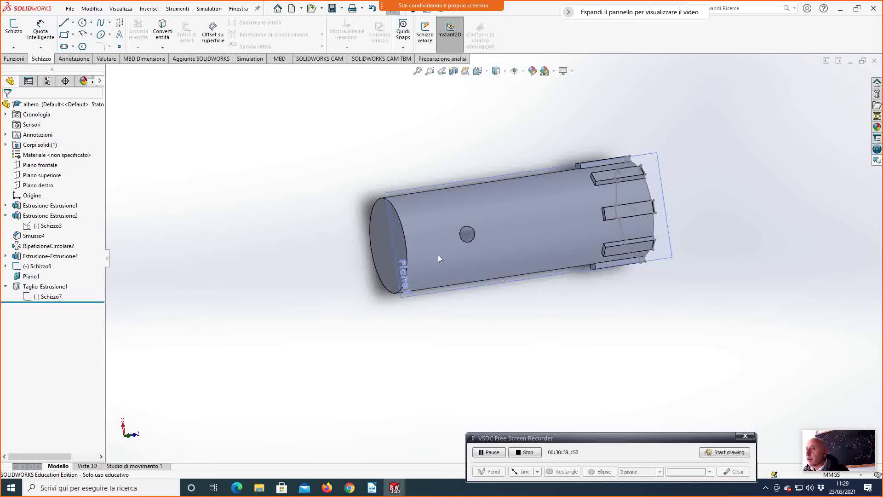
click(874, 62)
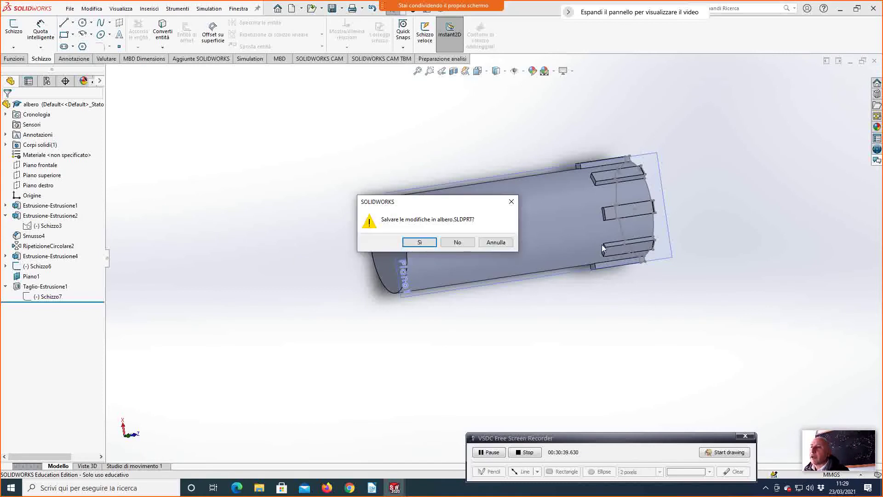
click(419, 242)
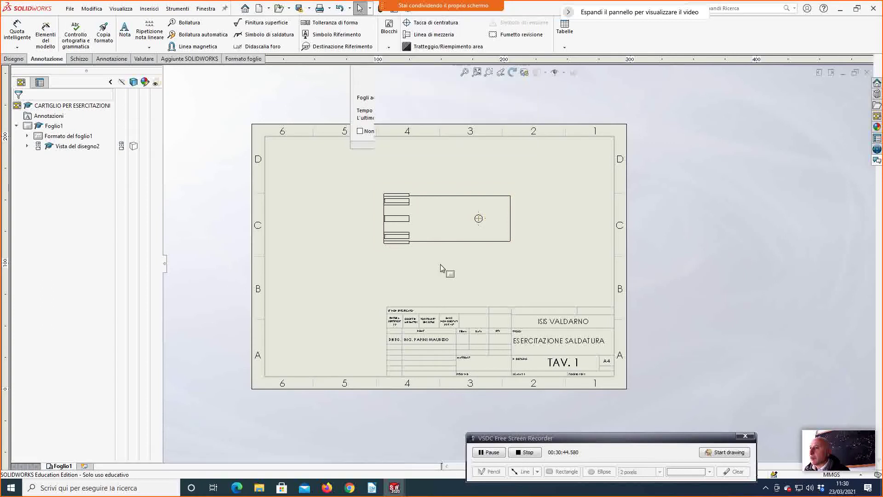
Delete the existing shaft view from the drawing sheet.
click(433, 252)
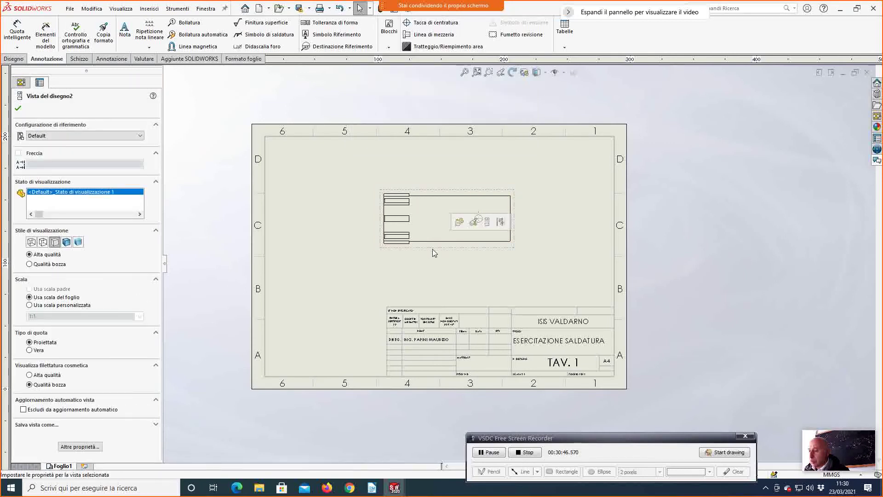
key(Delete)
click(515, 212)
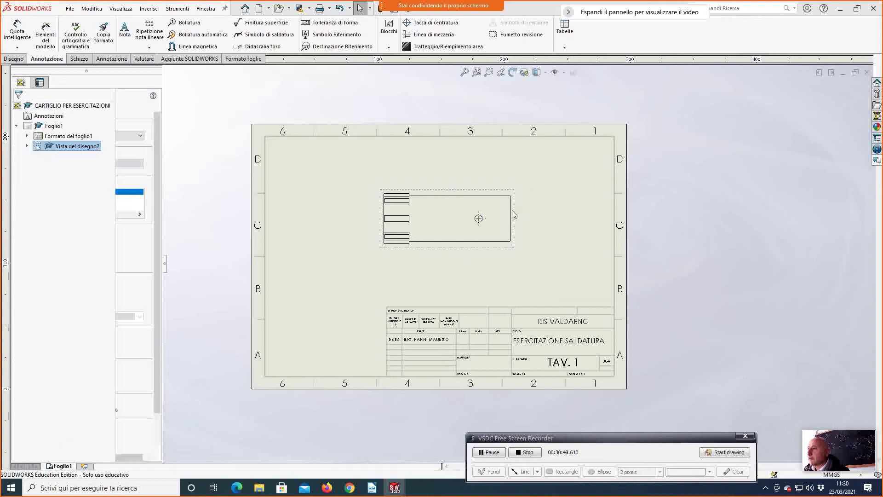
Insert a model view of albero.SLDPRT showing the splined shaft end-on, with a projected side view beside it.
click(22, 59)
click(14, 33)
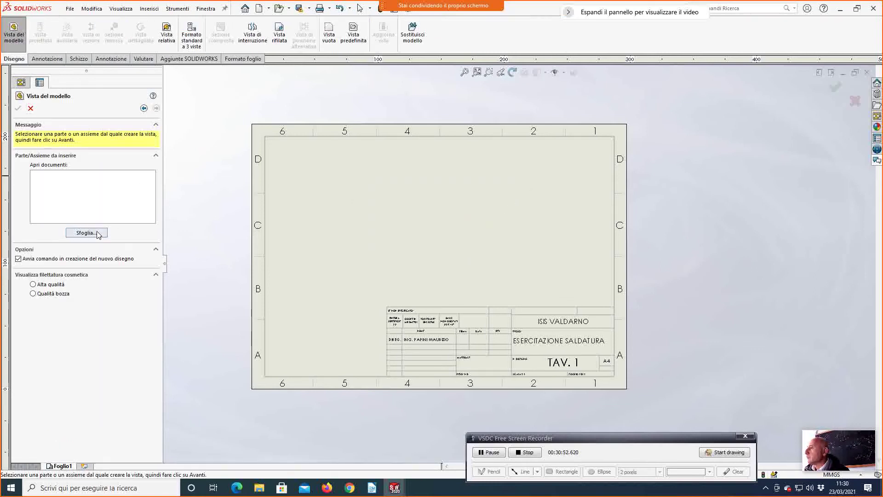
click(97, 236)
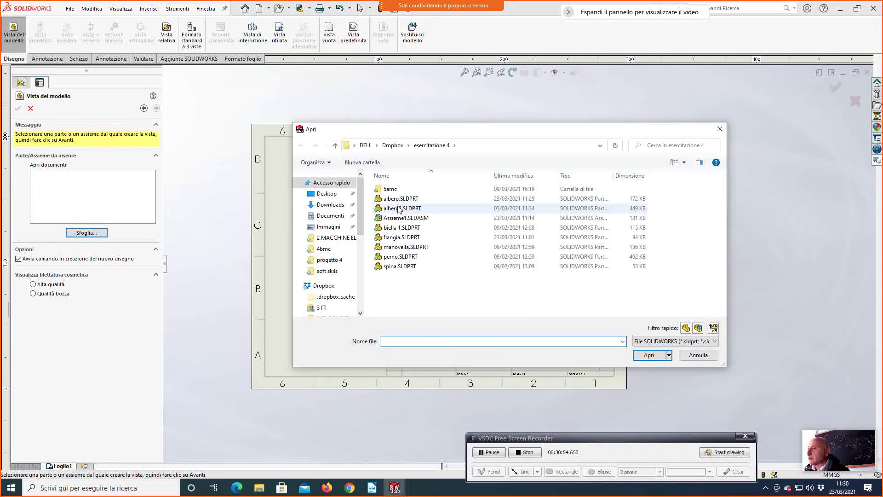
click(398, 201)
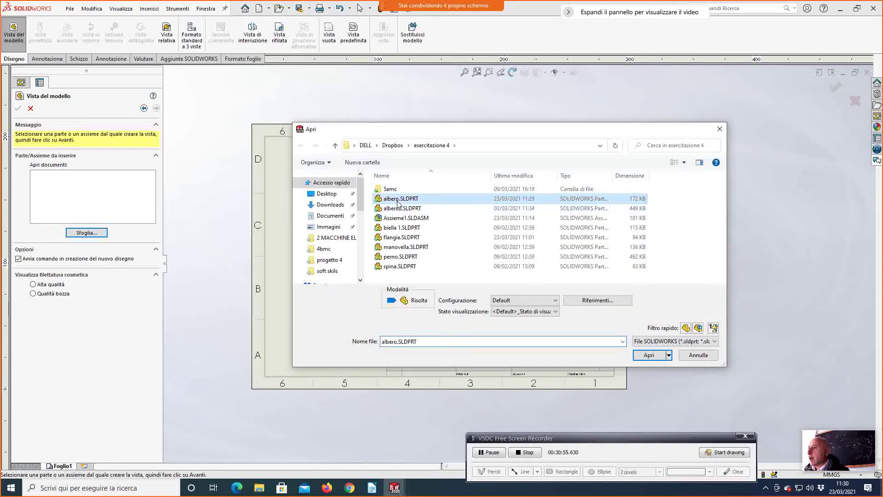
click(649, 355)
click(385, 225)
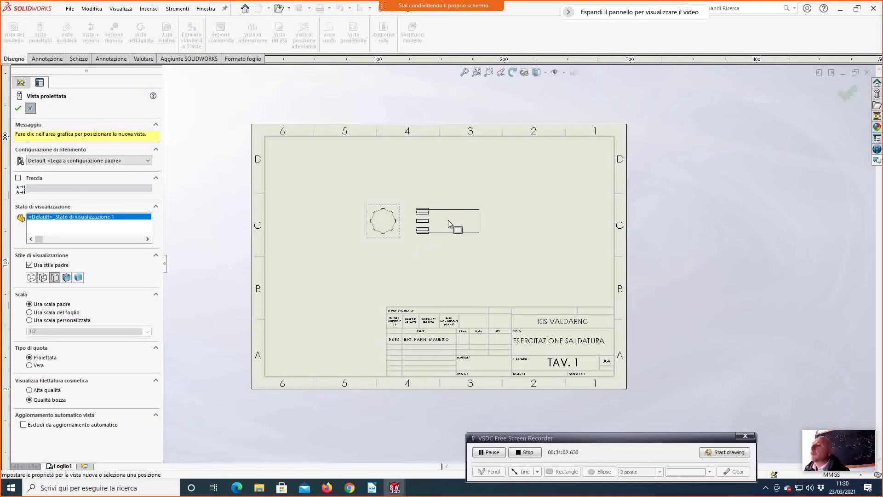
click(18, 108)
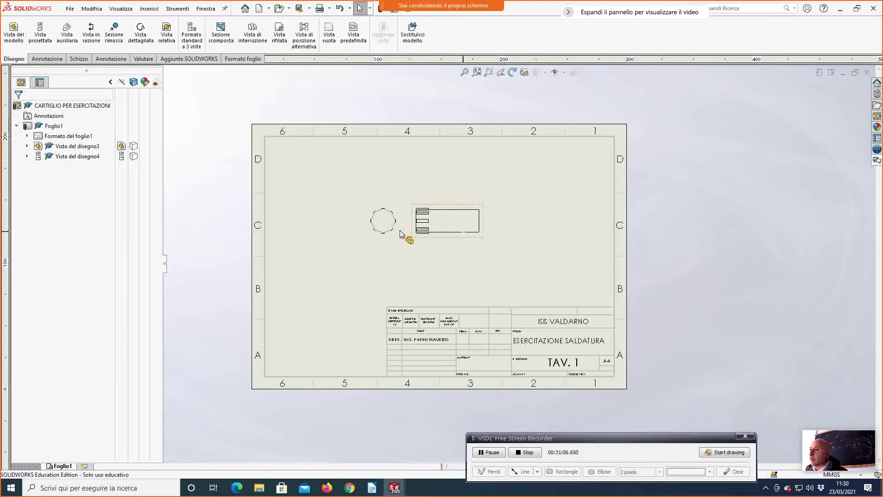
Delete the end-on view of the shaft, keeping the projected side view.
click(377, 240)
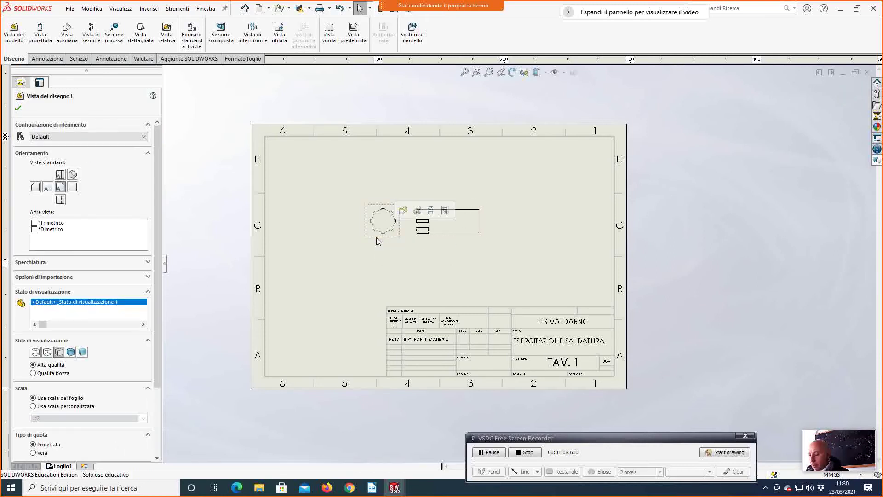
key(Delete)
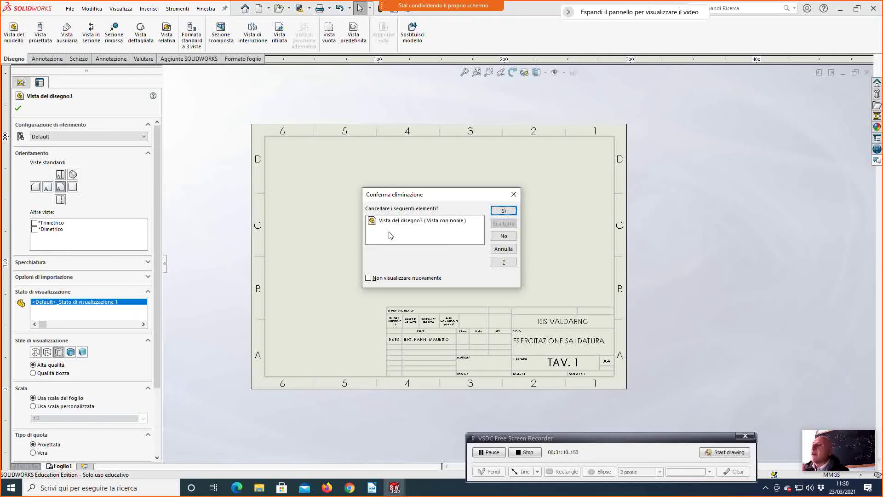
click(504, 210)
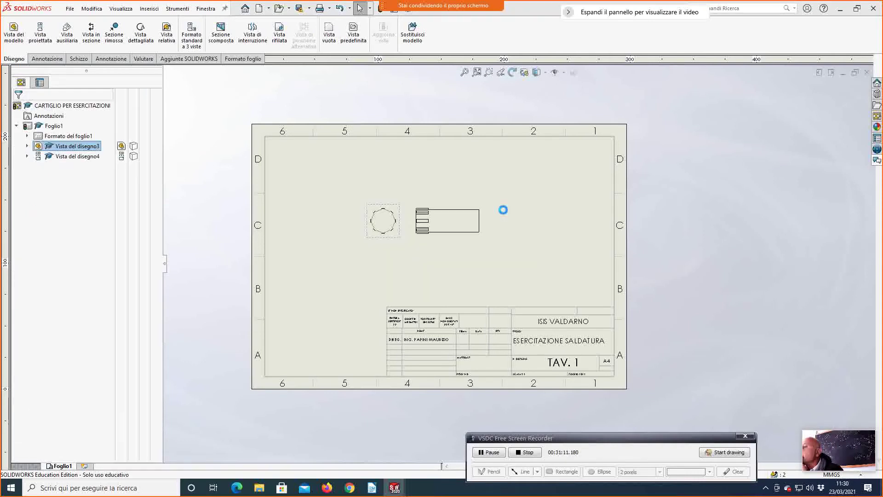
Switch the shaft's side view from its custom scale to the sheet scale.
click(440, 236)
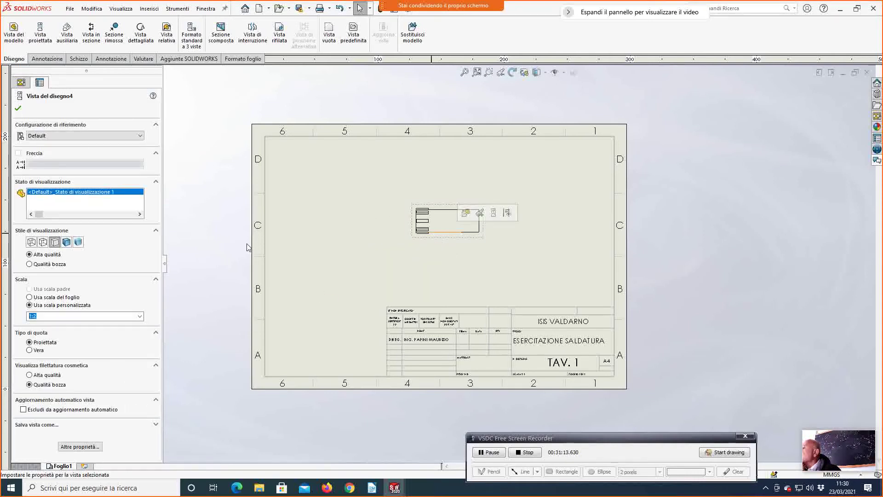
click(29, 297)
click(17, 109)
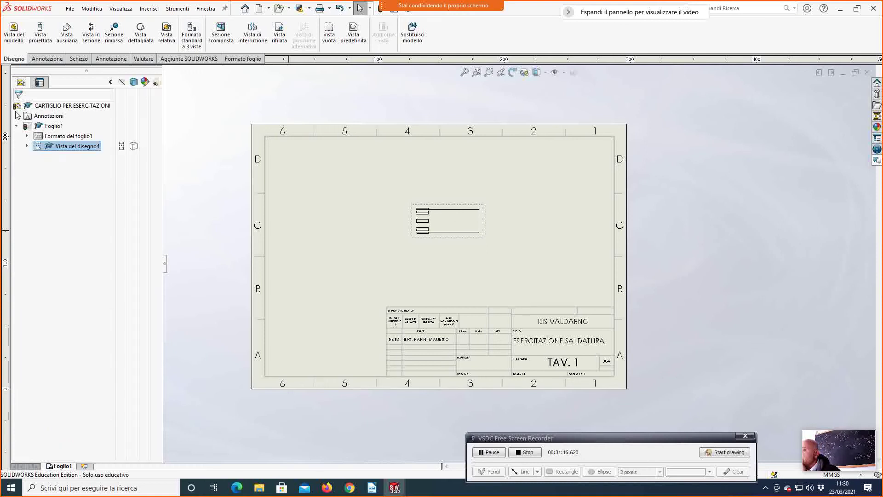
click(241, 59)
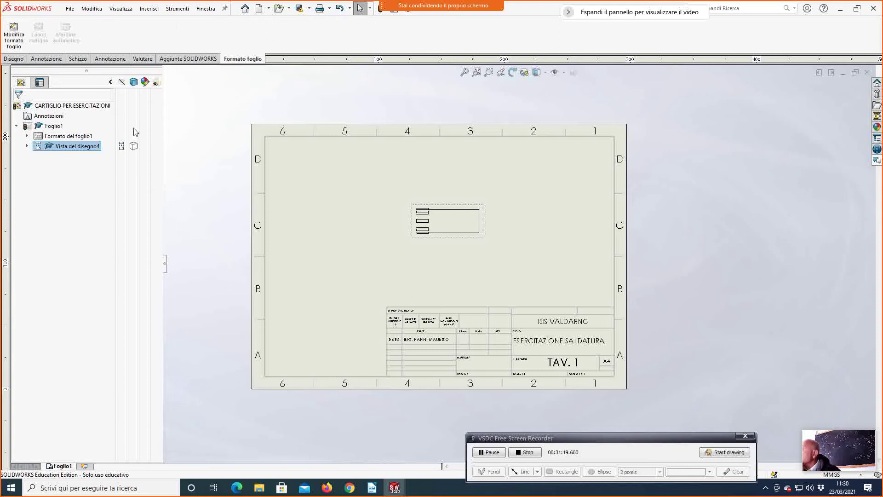
right_click(58, 130)
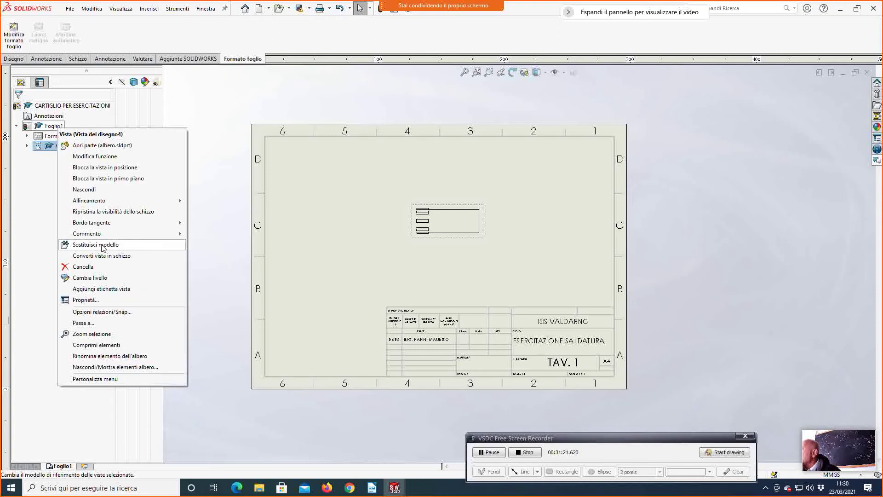
click(102, 300)
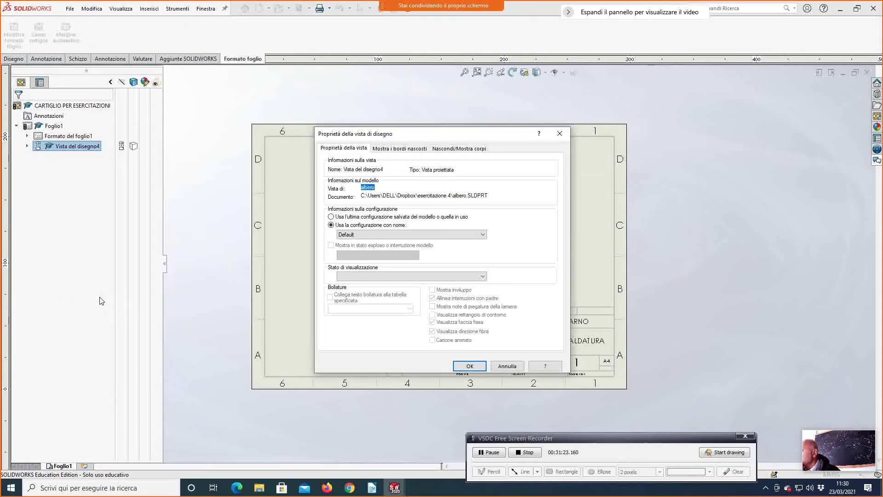
click(559, 134)
Set the scale of sheet Foglio1 to 1:1.
click(53, 127)
click(52, 126)
click(30, 128)
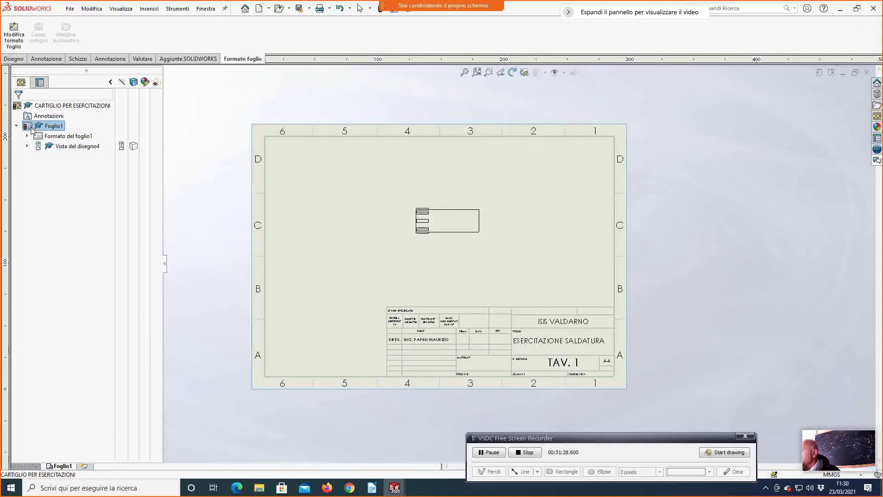
right_click(31, 129)
click(64, 210)
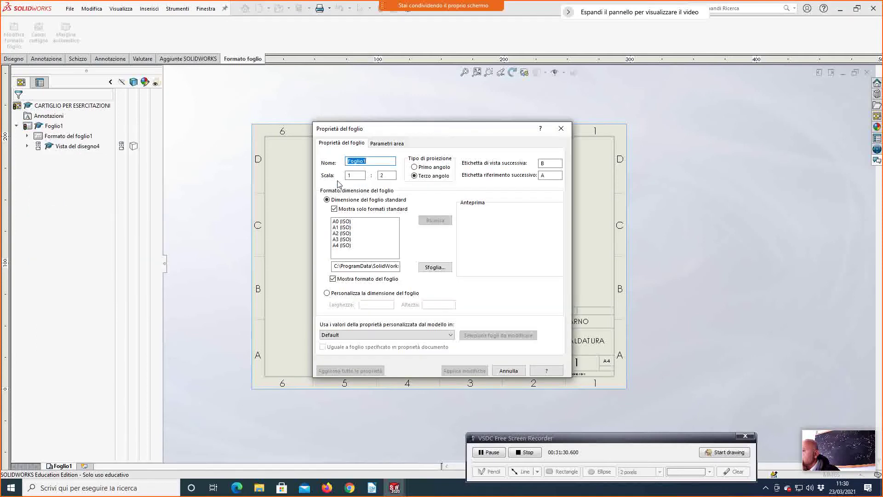
click(394, 175)
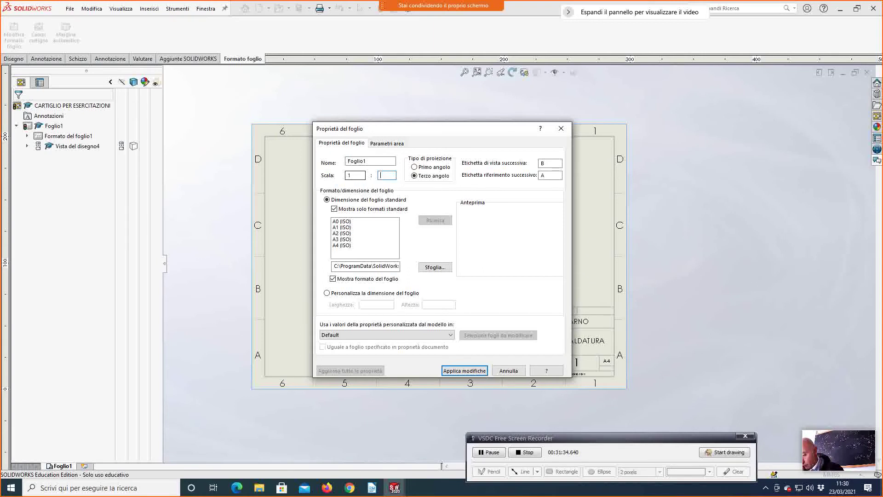
click(449, 371)
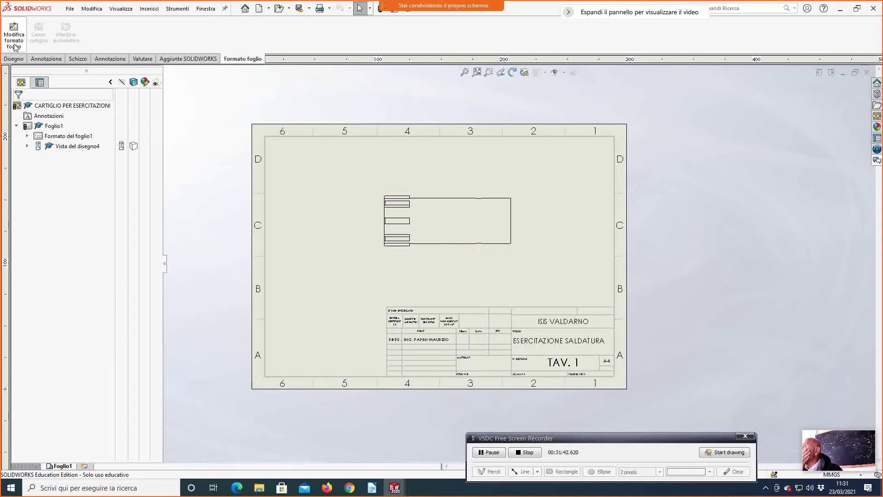
Start a broken-out section on the shaft view, outlining the unsplined end with a closed spline.
click(14, 59)
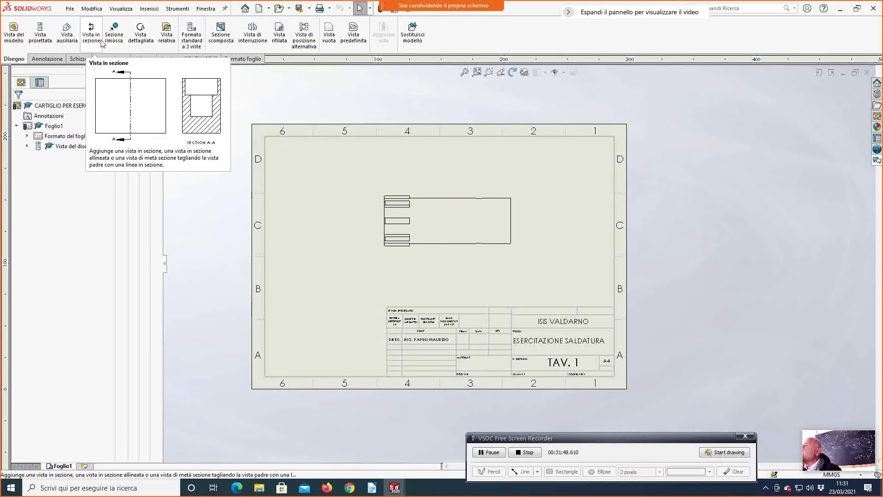
click(216, 28)
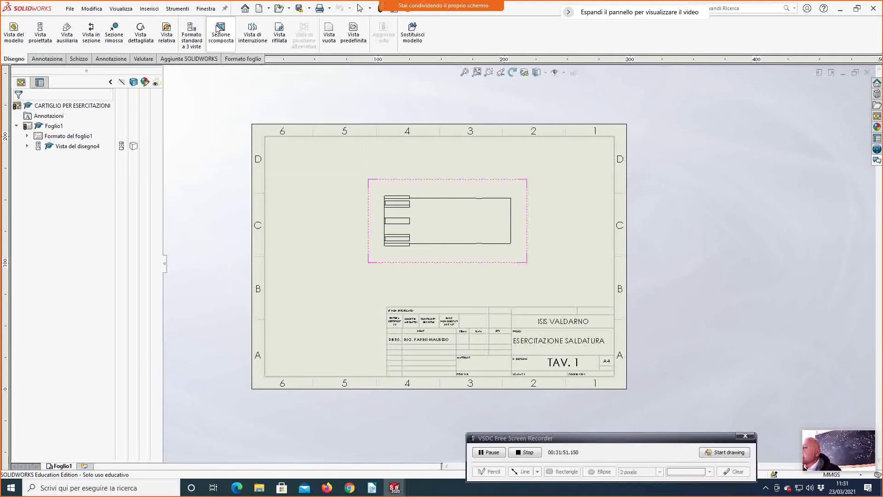
click(467, 198)
click(483, 243)
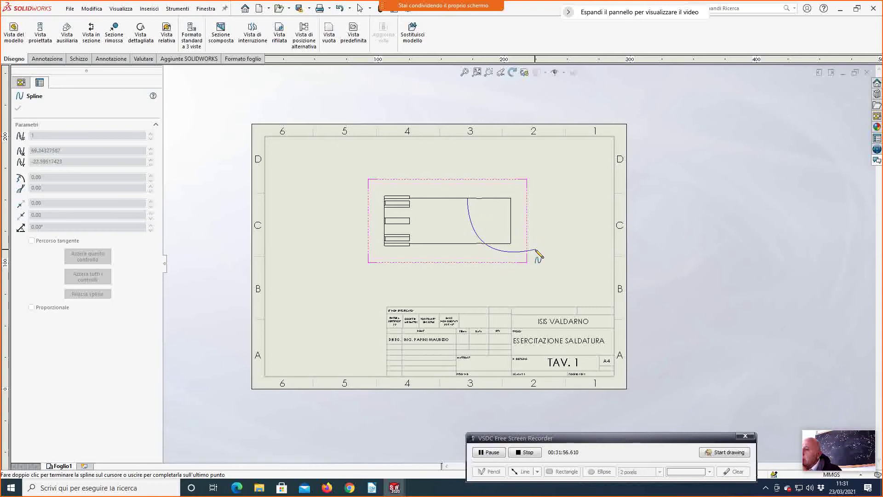
click(549, 233)
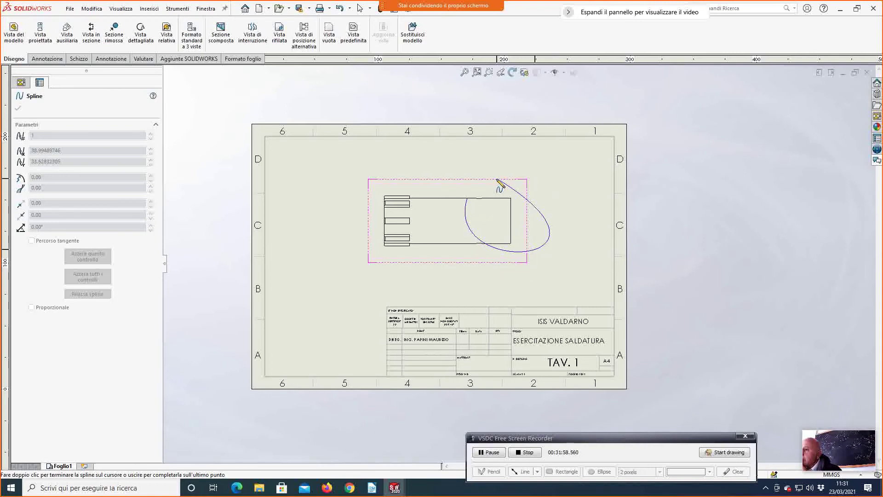
click(468, 197)
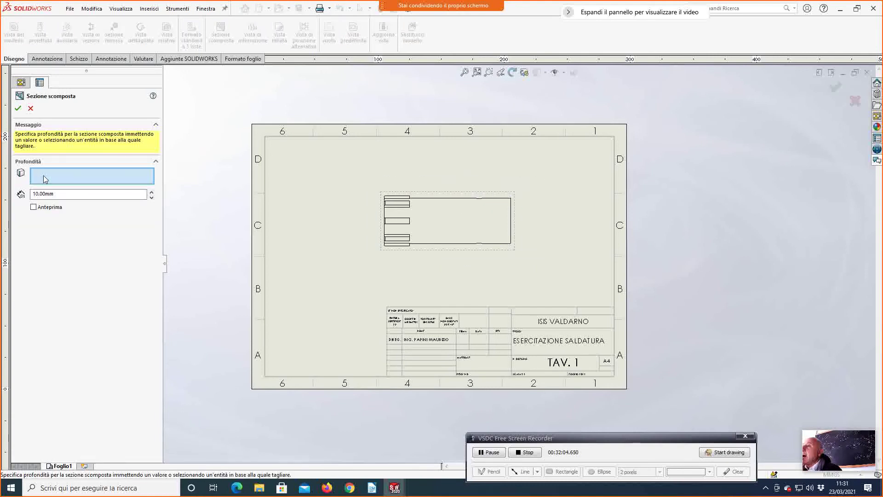
Create the broken-out section with a depth of 18 mm.
drag(54, 197, 7, 196)
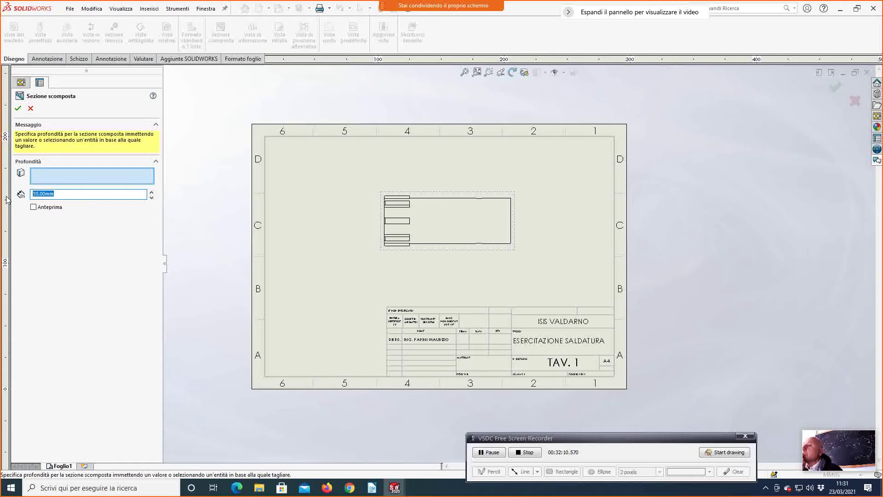
text(18)
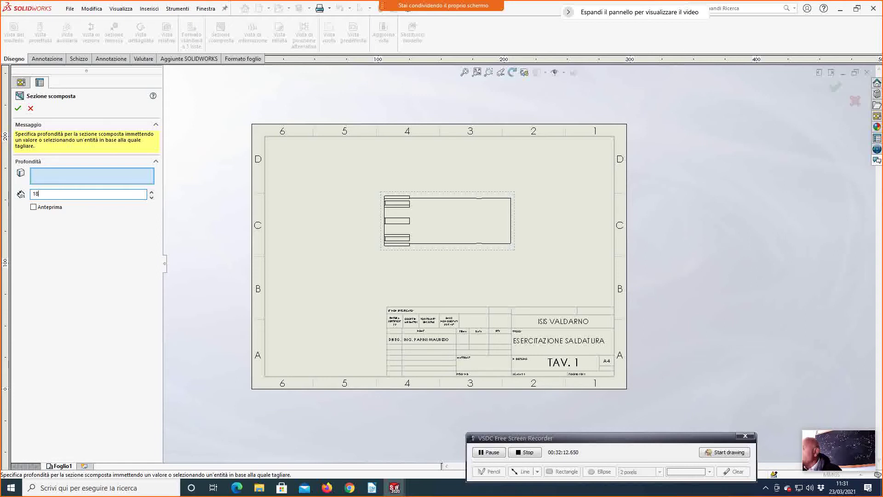
click(18, 108)
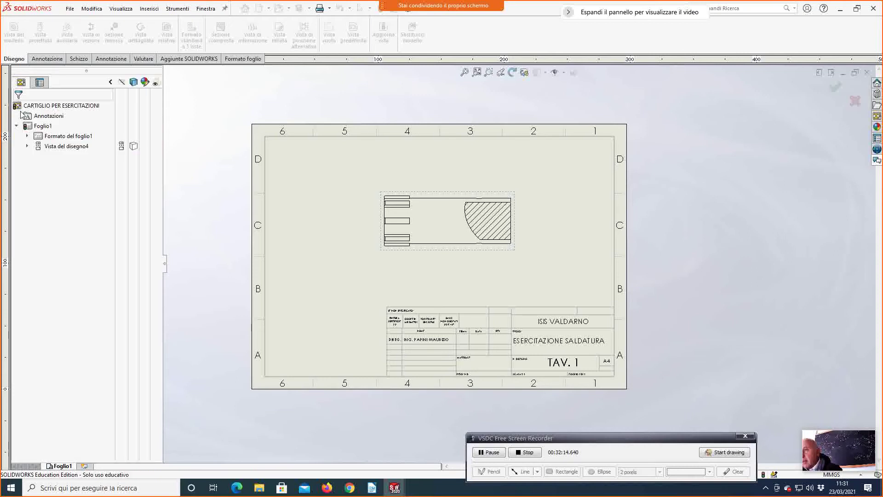
scroll(478, 247, down, 4)
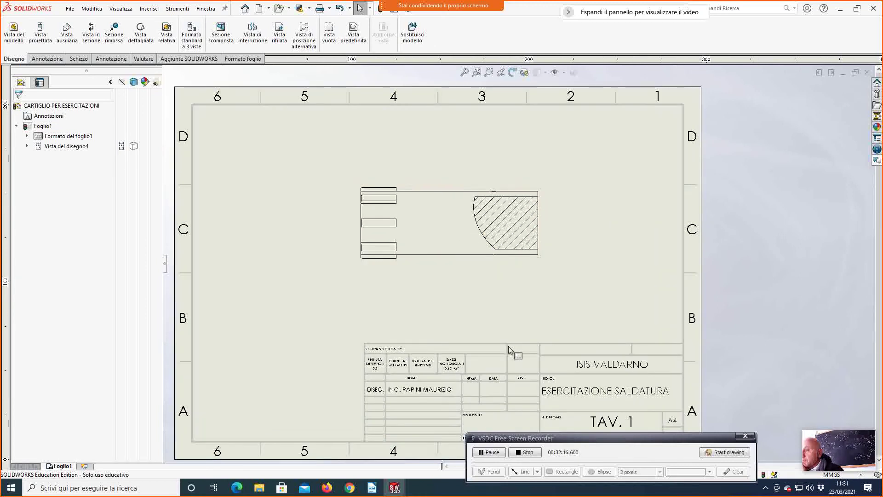
ctrl+middle_drag(489, 301, 489, 316)
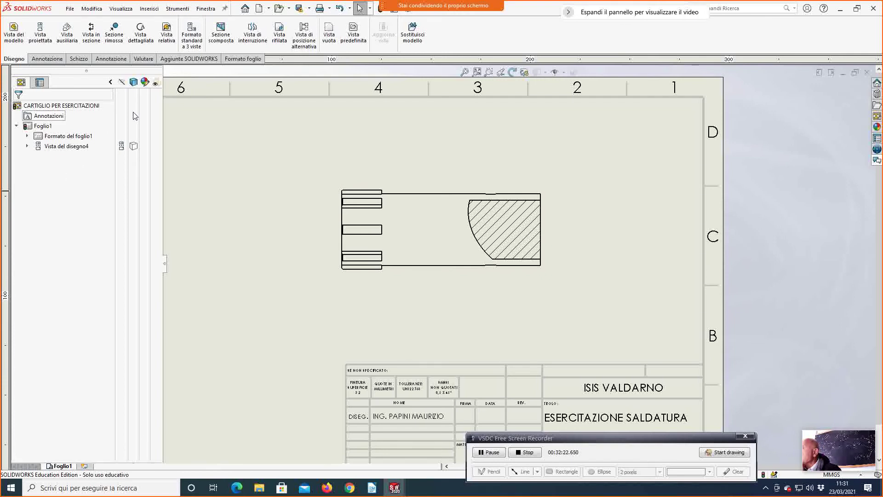
Undo the broken-out section, keeping its closed spline outline.
click(471, 226)
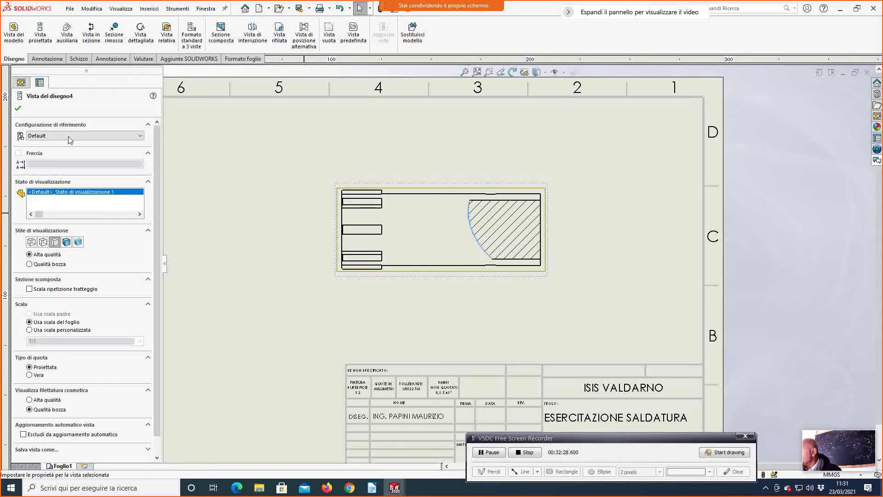
click(18, 110)
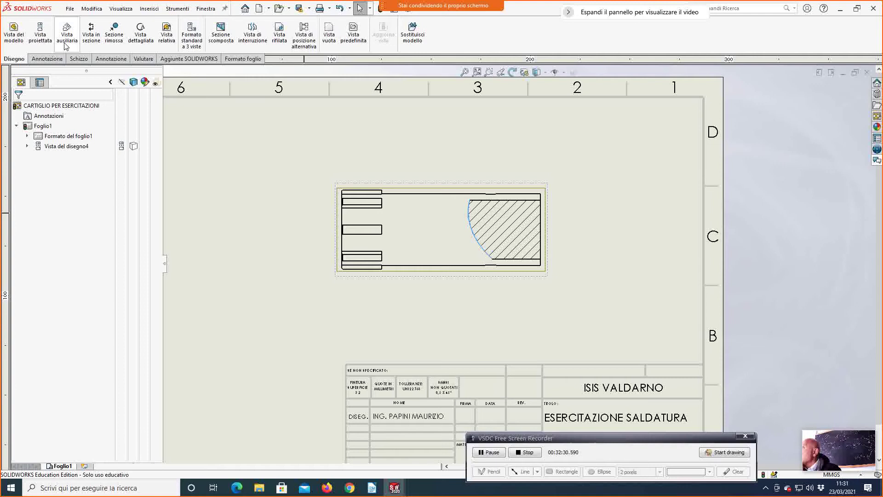
click(92, 8)
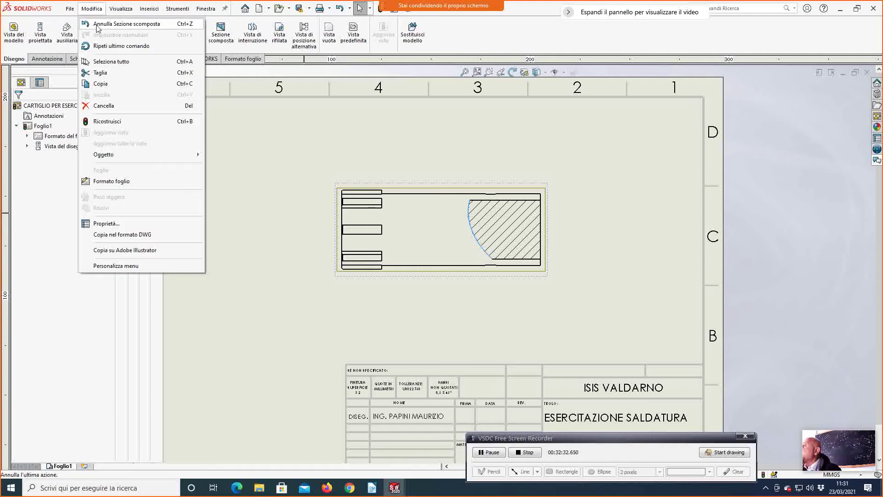
click(94, 24)
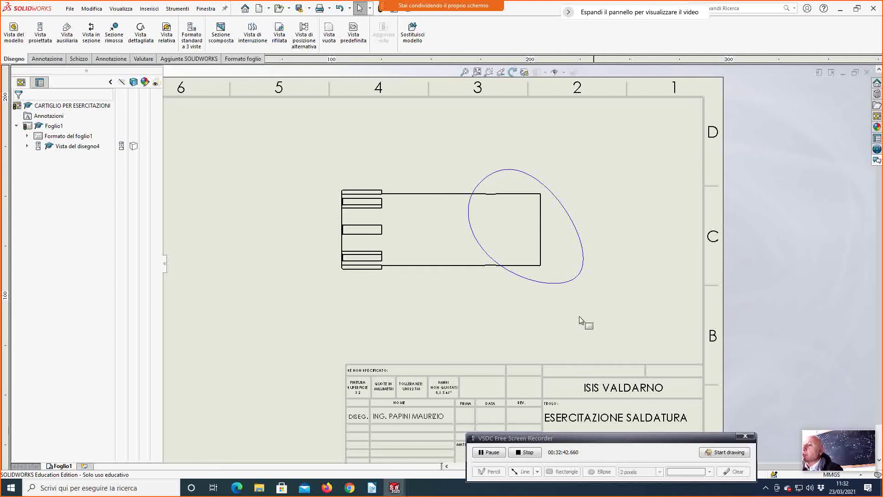
Reshape the closed spline by moving its control point near the shaft's lower edge slightly toward the splined end and inside the shaft.
click(511, 275)
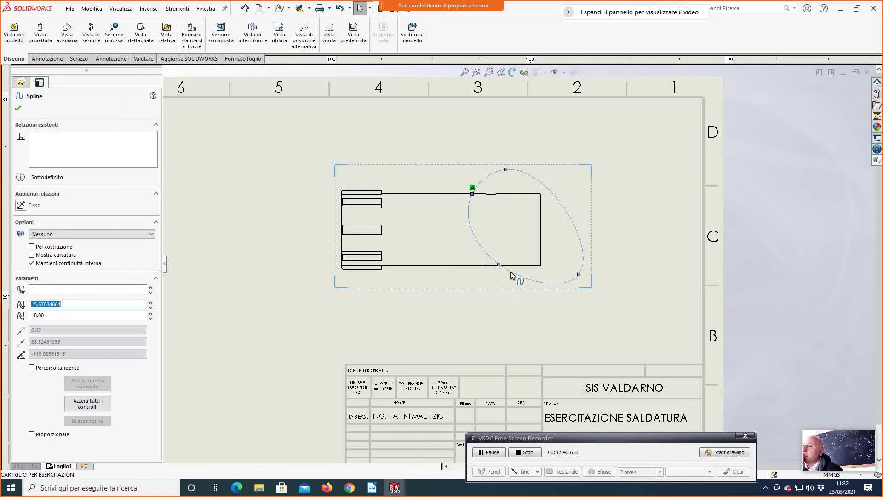
drag(498, 266, 481, 259)
click(482, 259)
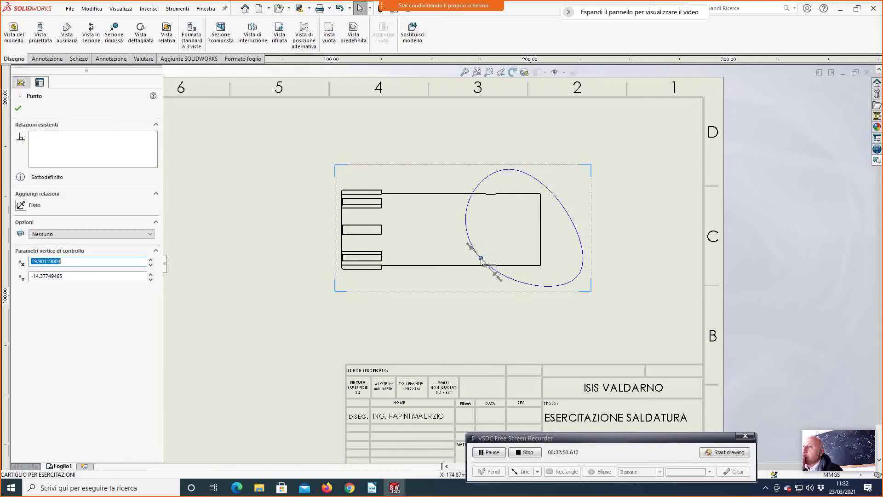
click(19, 109)
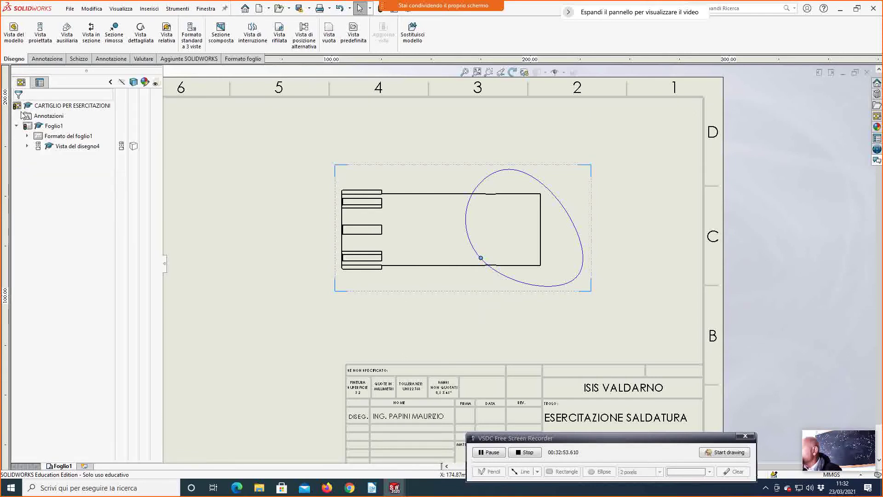
click(547, 289)
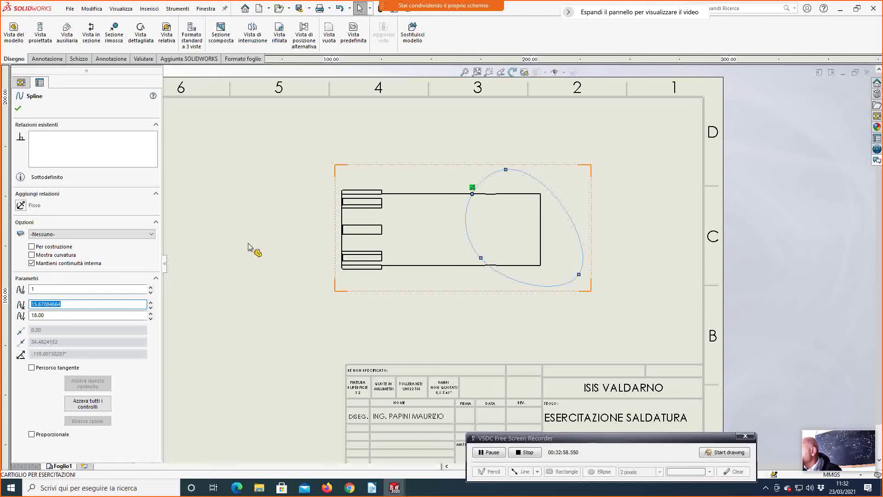
click(18, 109)
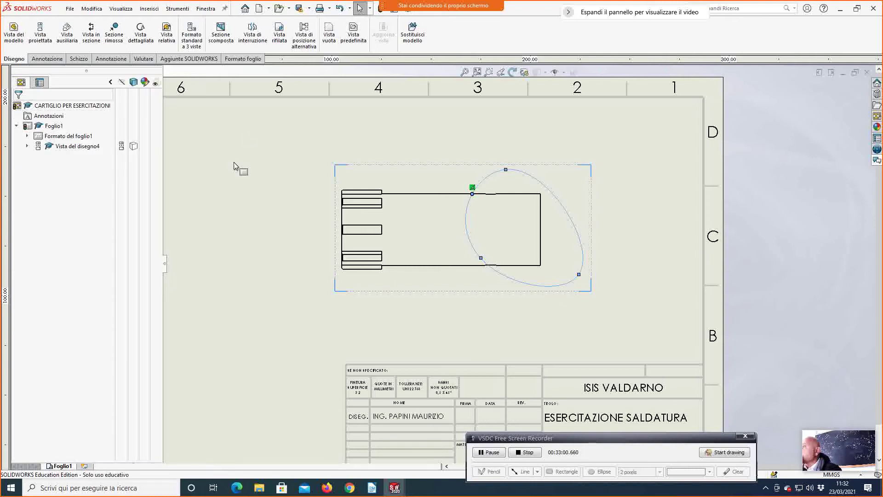
Create a broken-out section of the shaft from the closed spline, with preview enabled and a depth of 28 mm.
click(221, 38)
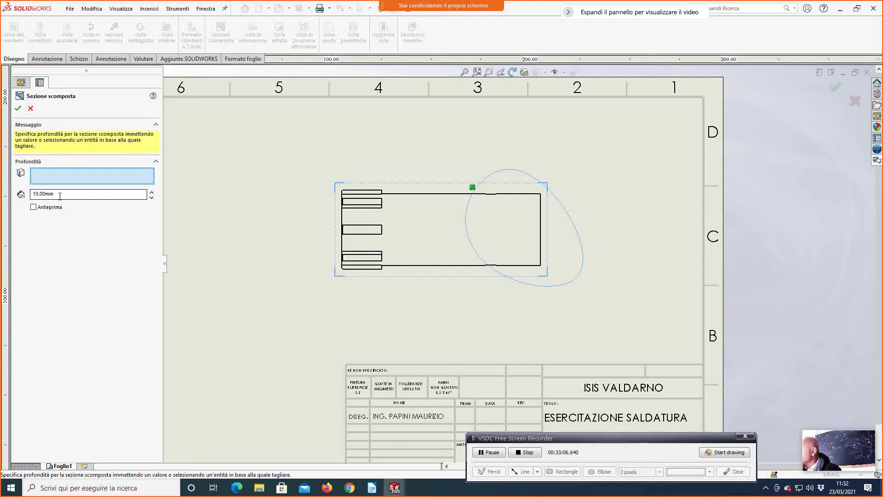
click(60, 196)
text(1)
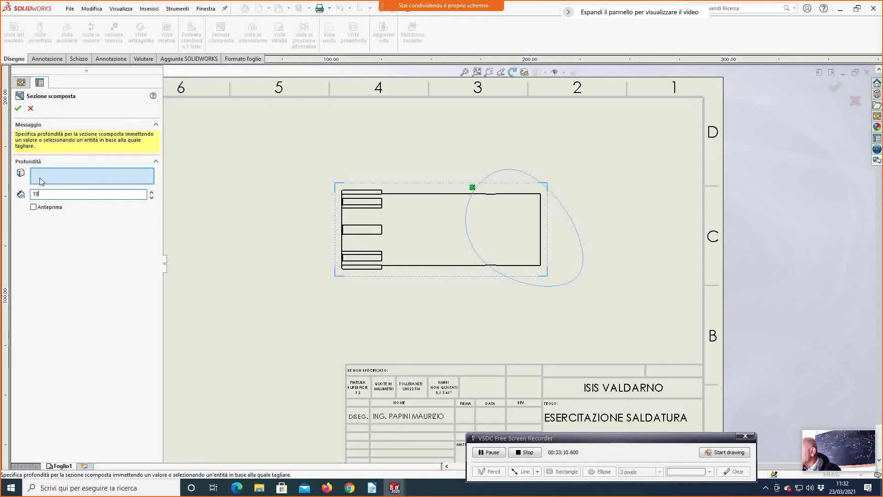
click(35, 209)
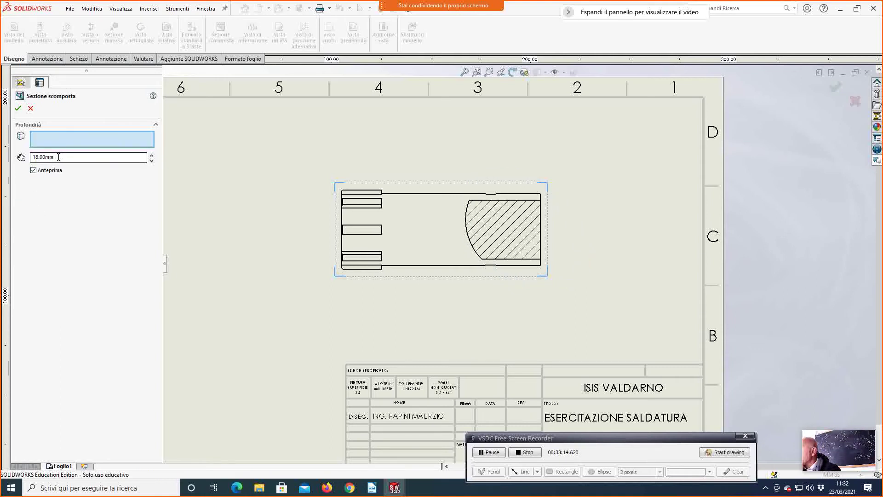
click(152, 155)
click(152, 155)
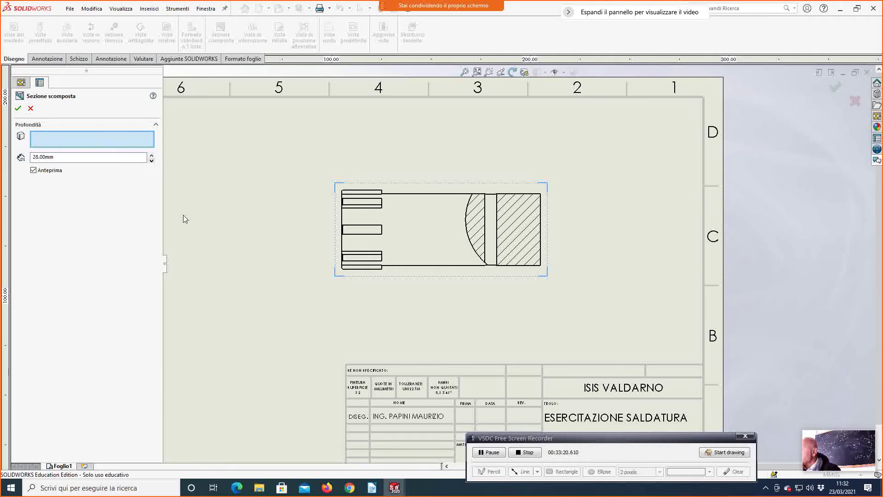
click(18, 109)
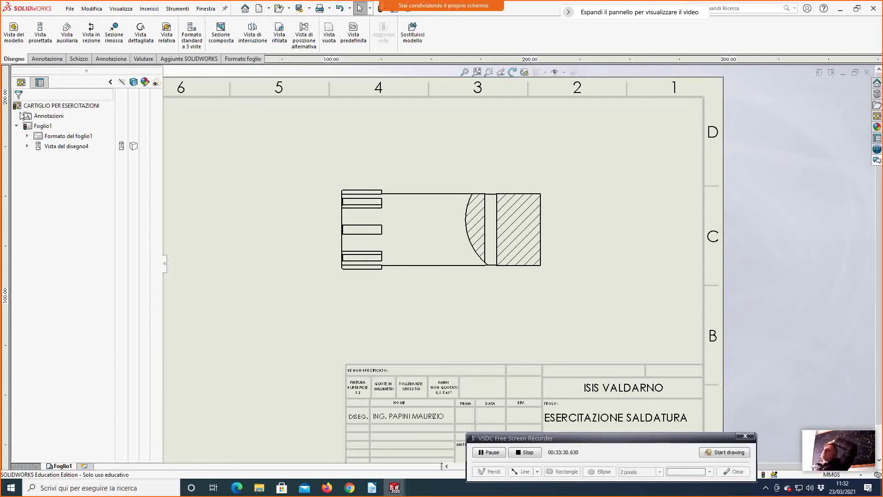
click(487, 262)
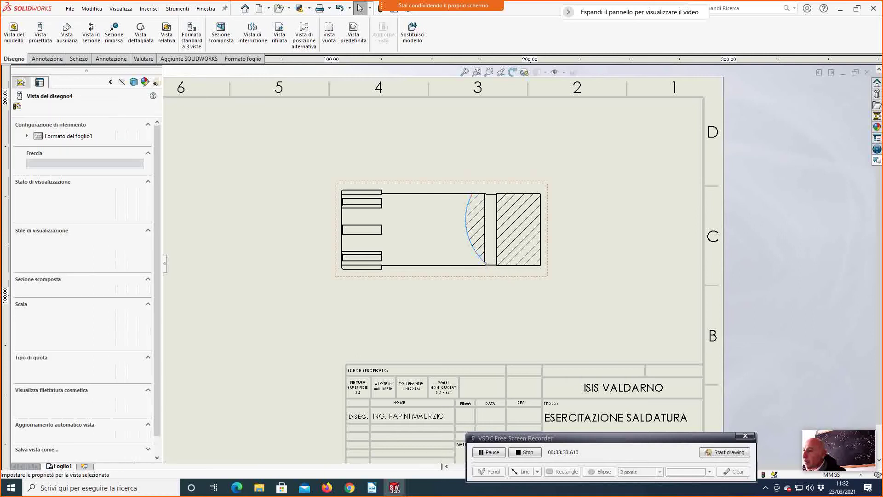
click(481, 276)
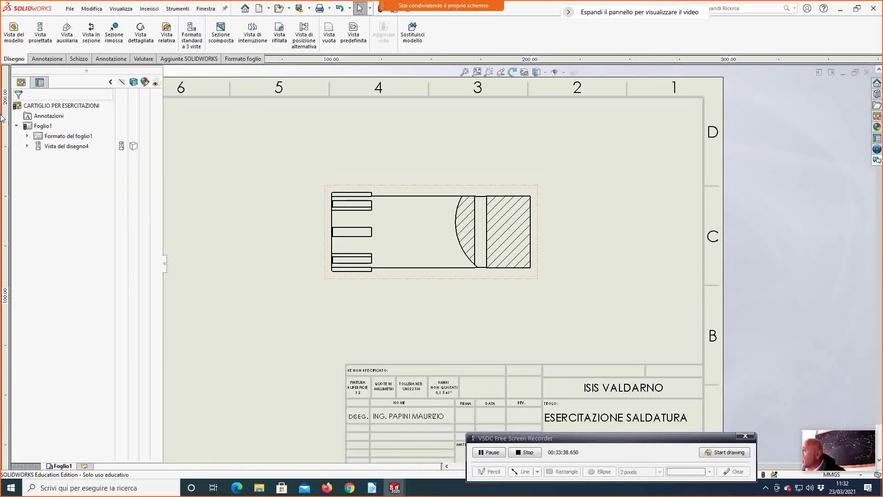
click(354, 328)
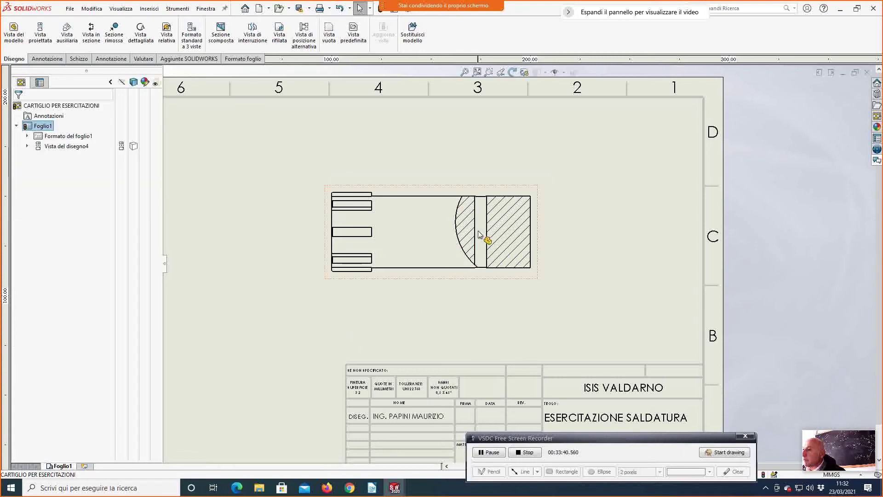
click(460, 243)
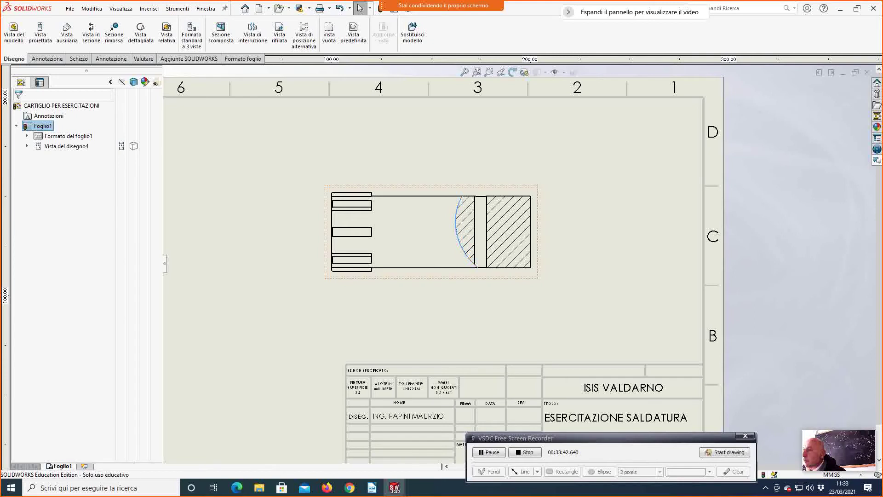
right_click(458, 234)
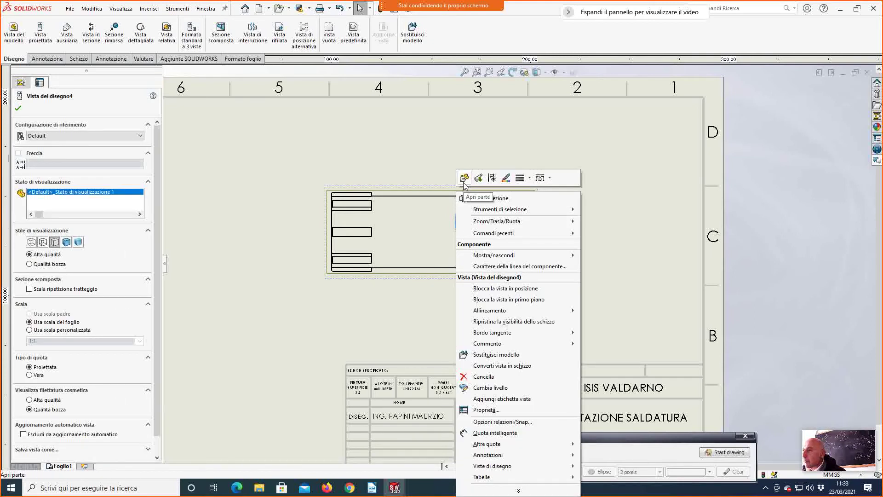
click(362, 143)
click(363, 144)
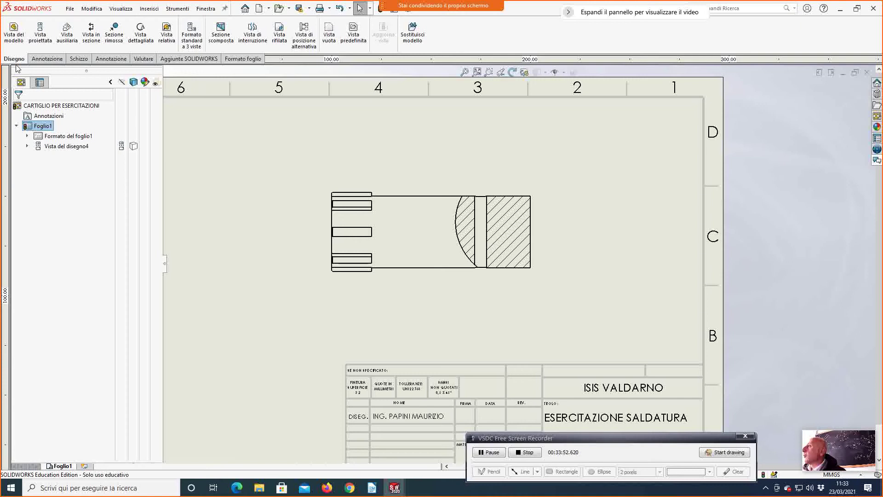
click(456, 227)
key(Delete)
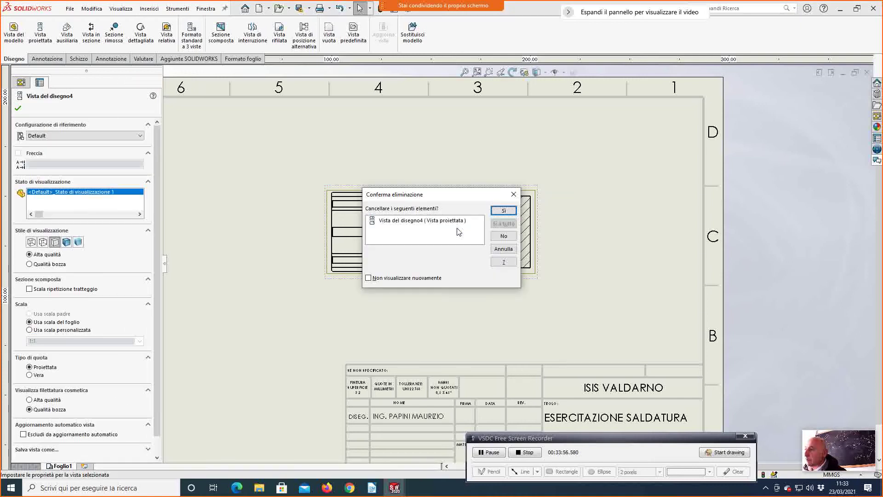
click(502, 211)
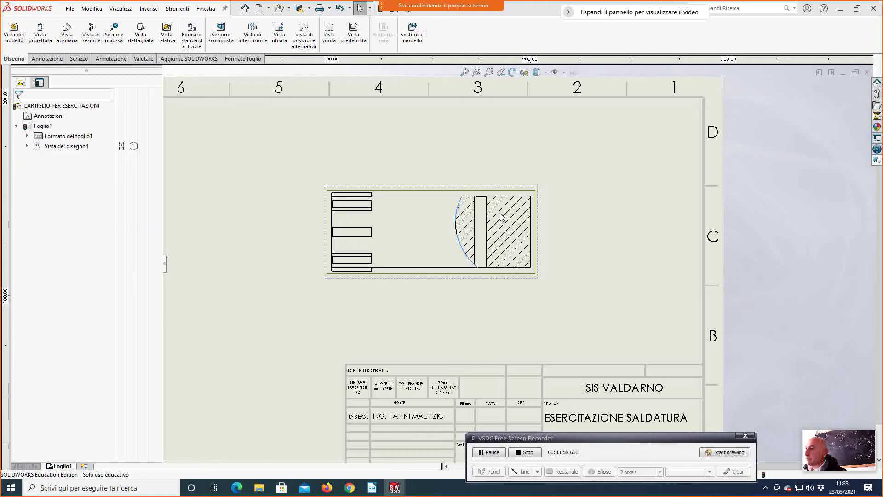
Undo the 28 mm broken-out section so its closed spline outline is available for editing.
click(91, 8)
click(98, 22)
click(93, 9)
click(94, 10)
click(92, 8)
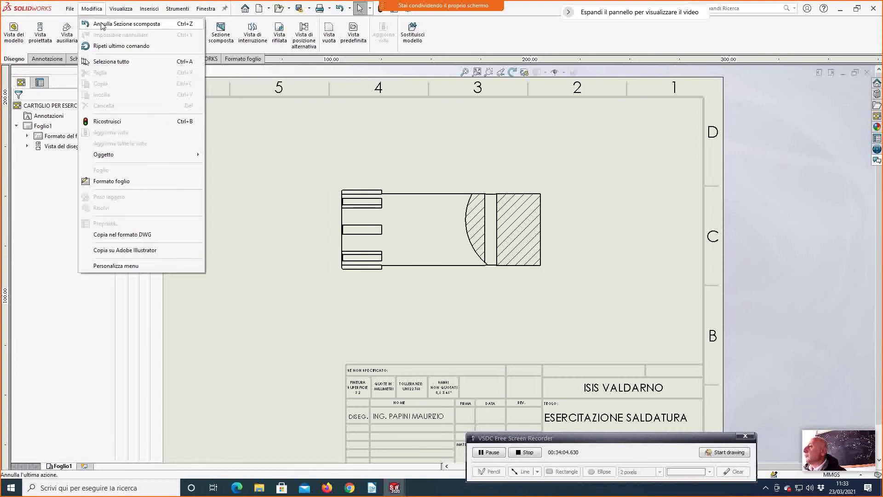
click(99, 22)
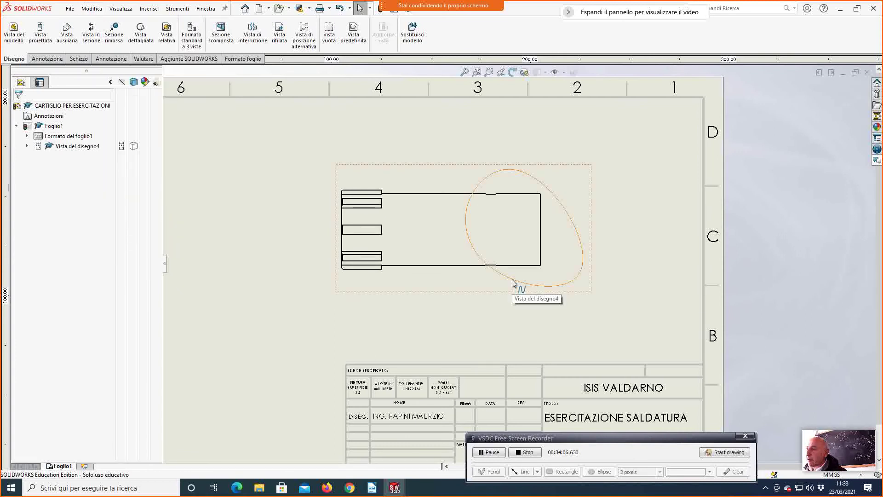
Reshape the closed spline by moving its control point near the shaft's lower edge further toward the splined end.
click(485, 269)
drag(481, 259, 471, 262)
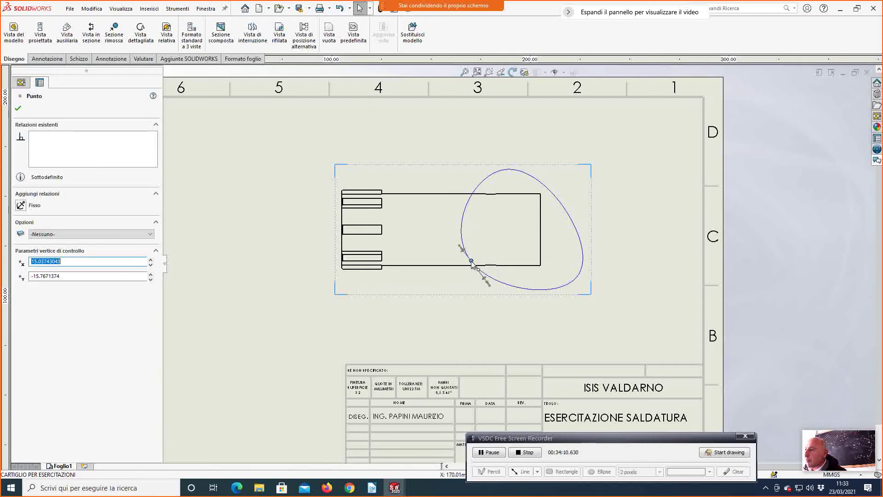
click(20, 110)
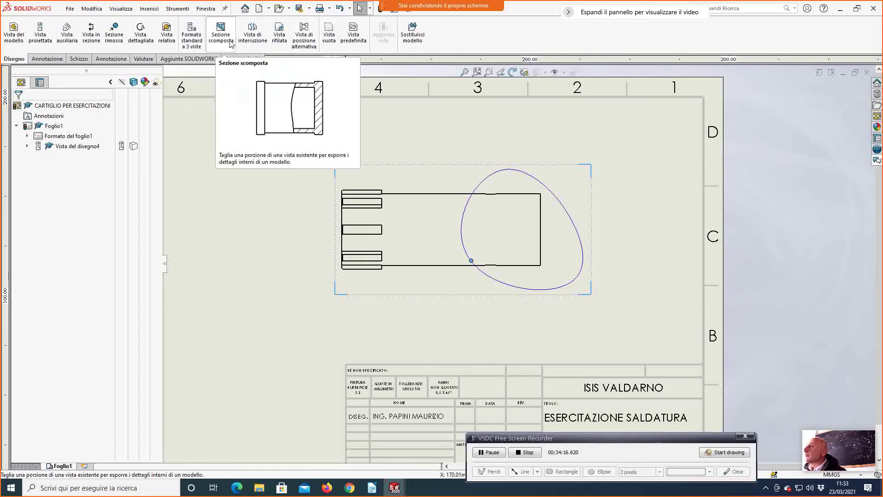
key(Return)
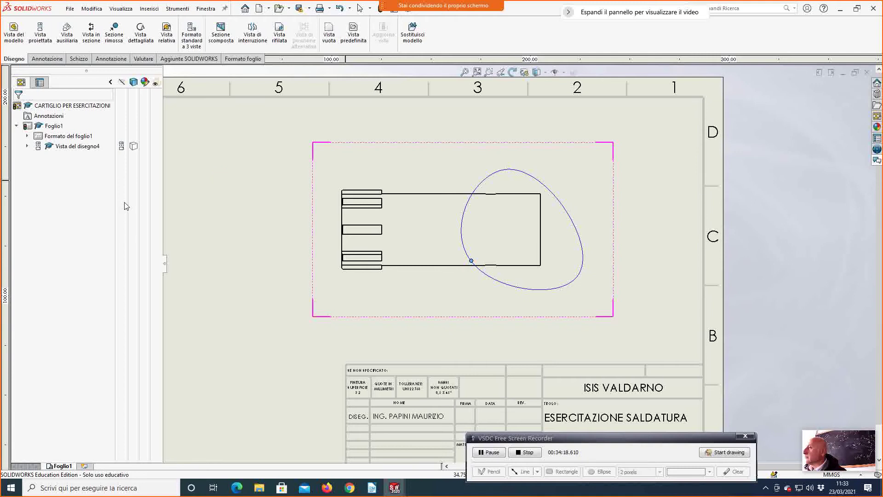
click(493, 279)
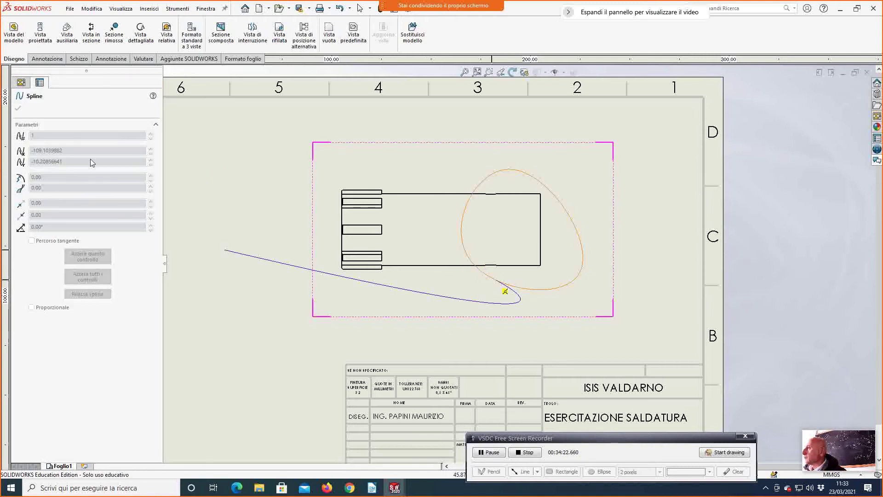
key(Escape)
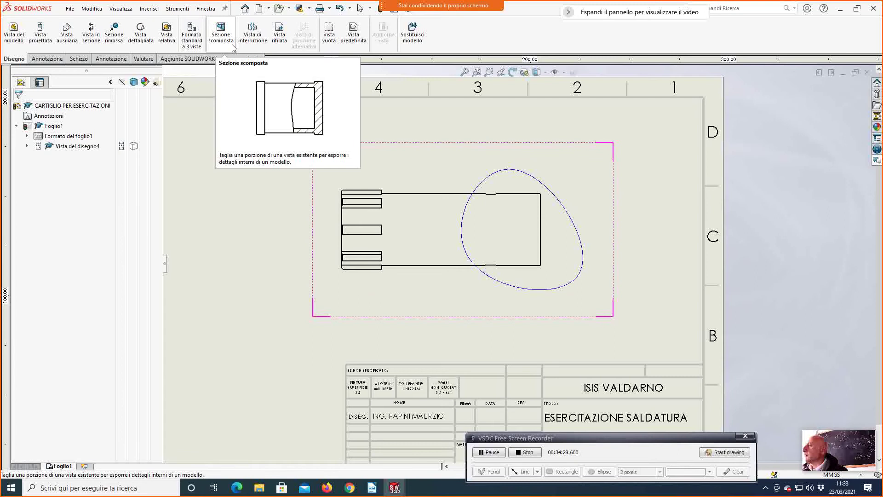
click(494, 195)
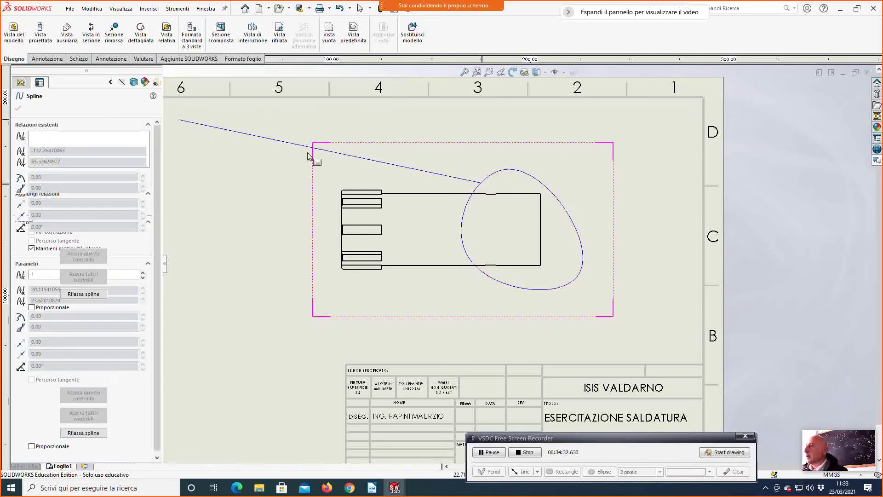
click(441, 178)
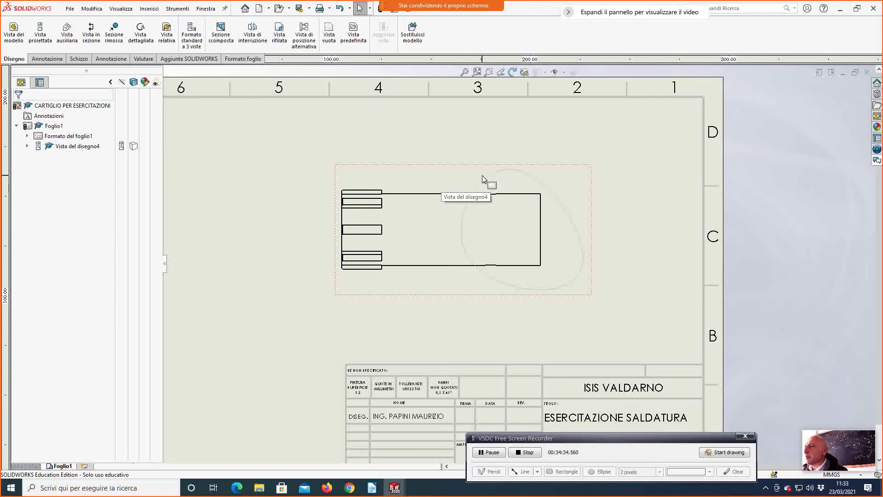
Replace the closed spline with a new closed broken-out section outline around the shaft's unsplined end, crossing both long edges before the transverse hole.
click(483, 194)
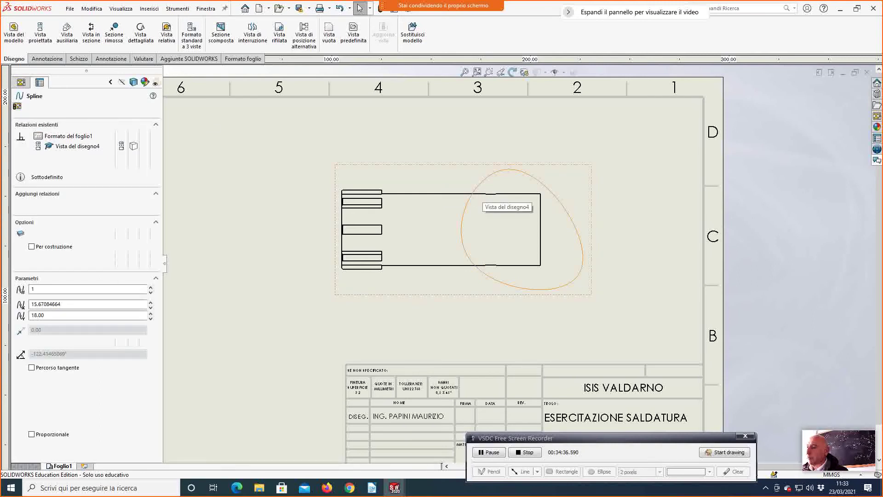
key(Delete)
click(231, 43)
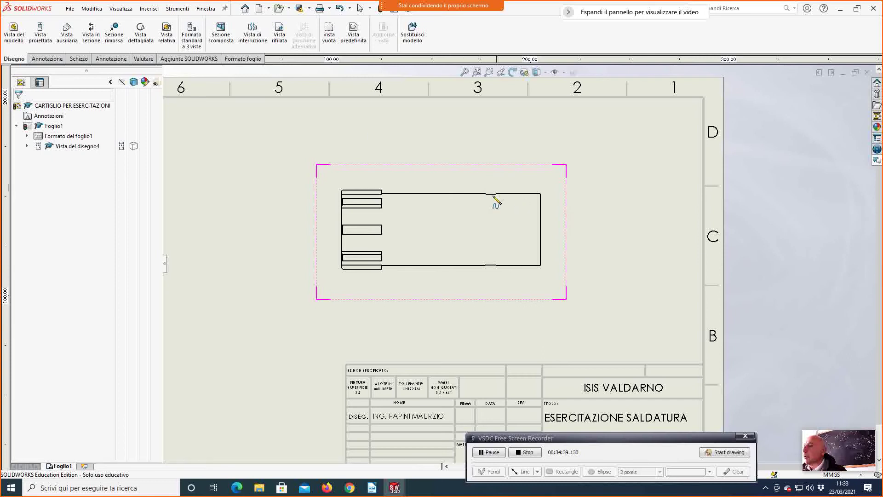
click(457, 194)
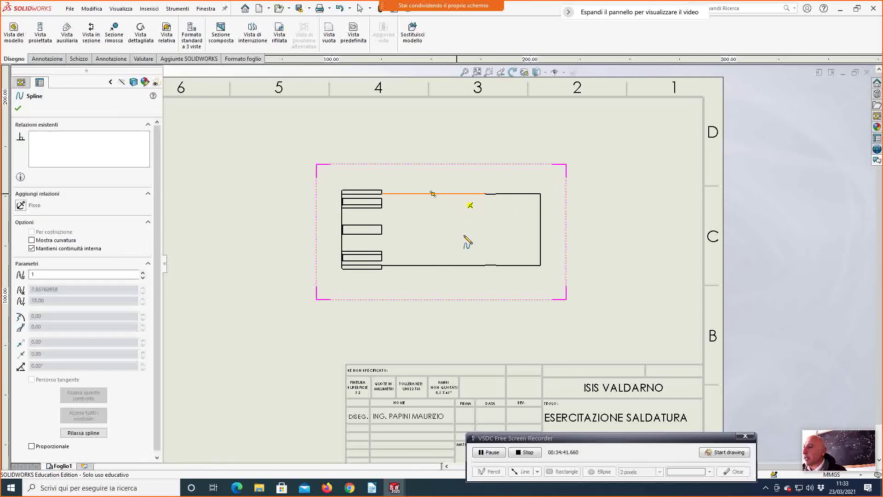
click(472, 265)
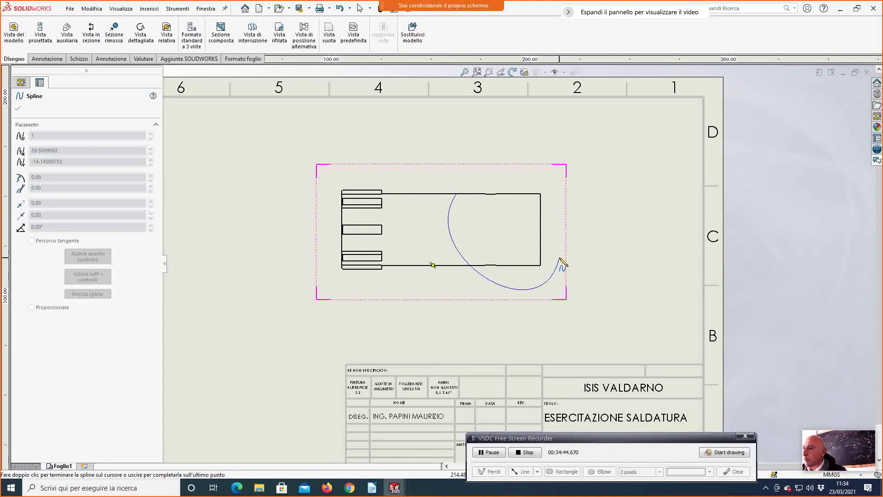
click(561, 232)
click(552, 184)
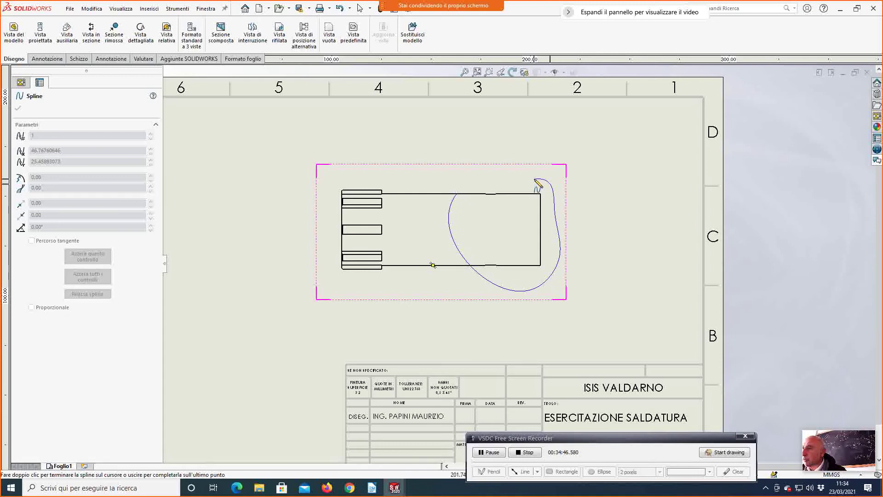
click(457, 194)
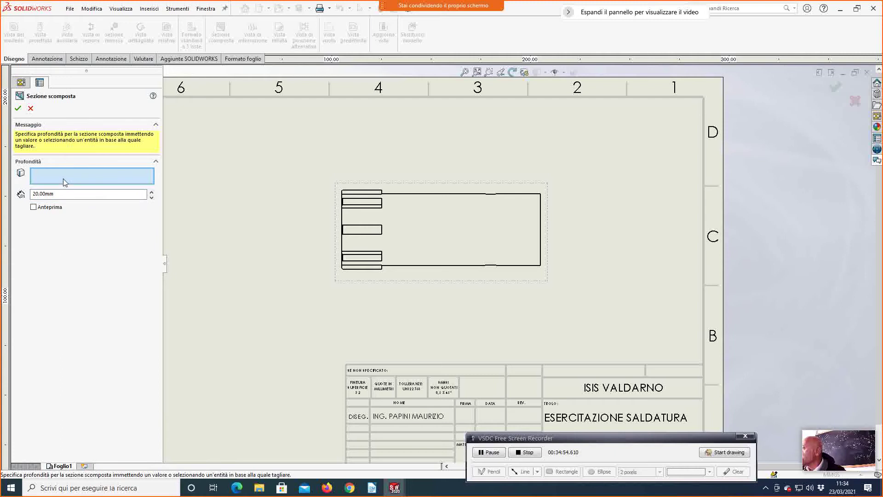
Create the broken-out section with preview enabled and a depth of 30 mm.
click(34, 207)
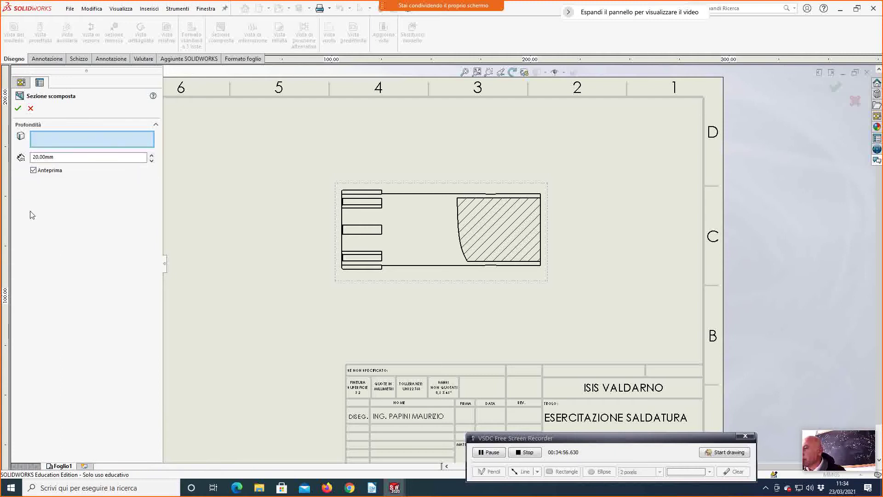
click(152, 156)
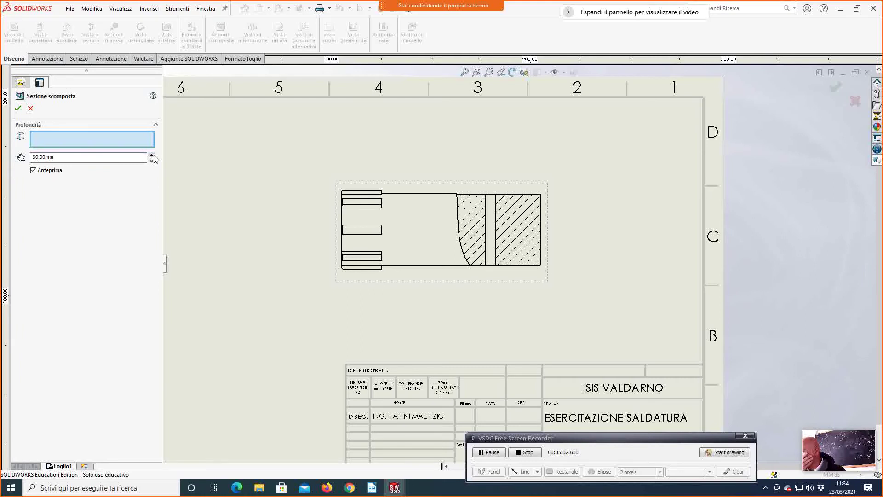
click(18, 110)
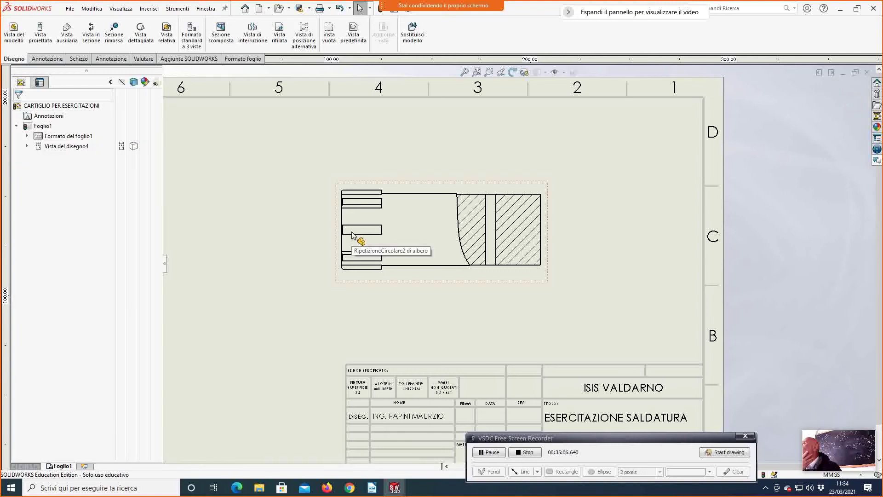
Sketch a horizontal centerline about 127 mm long from the midpoint of the shaft's unsplined end face to beyond the splined end.
click(77, 58)
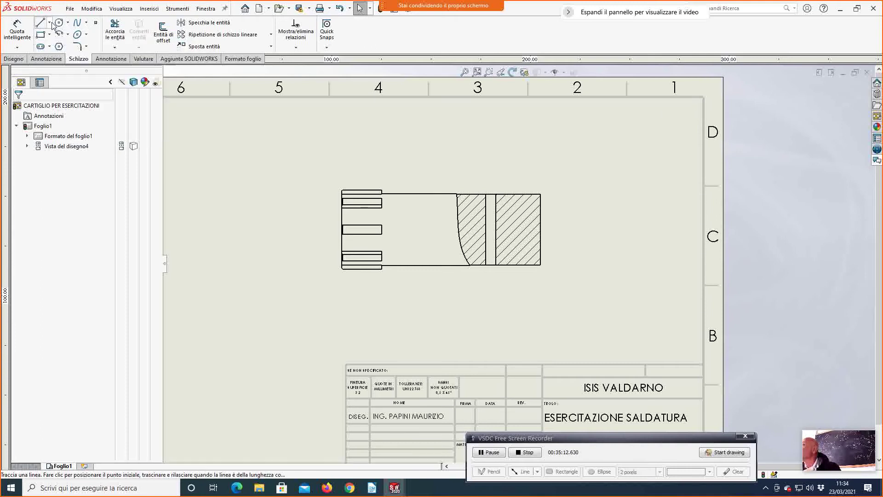
click(50, 22)
click(57, 48)
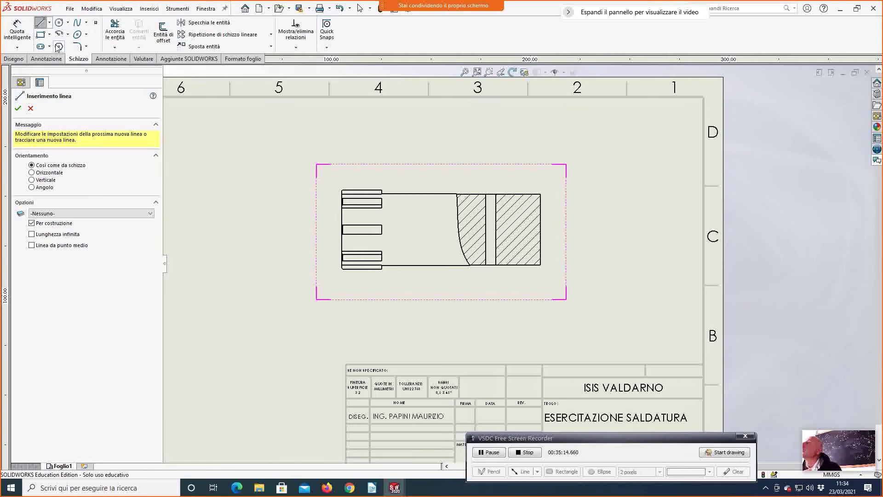
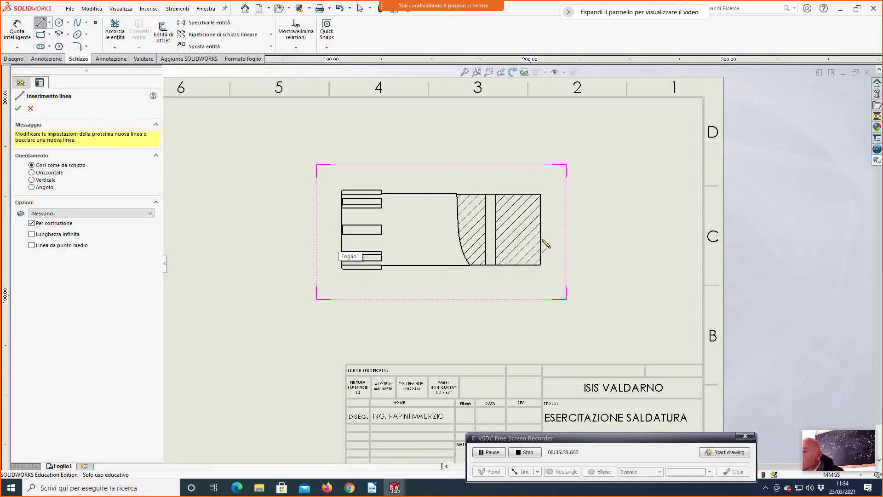
click(541, 229)
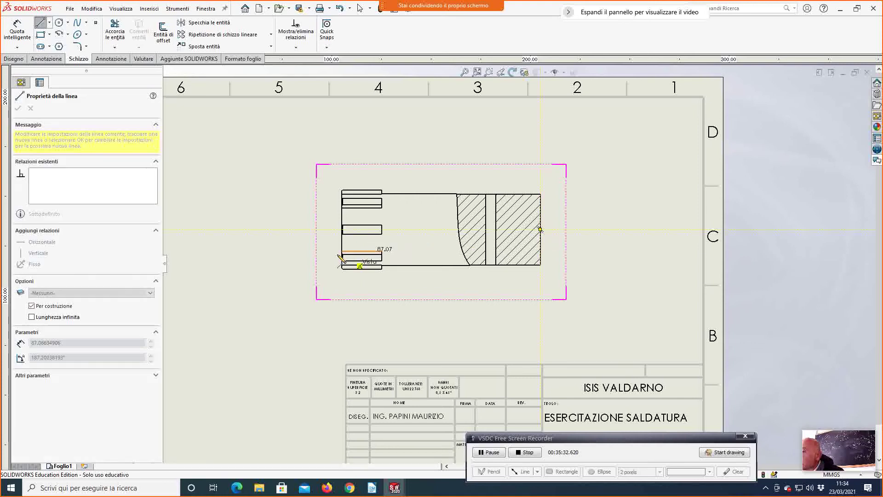
click(289, 230)
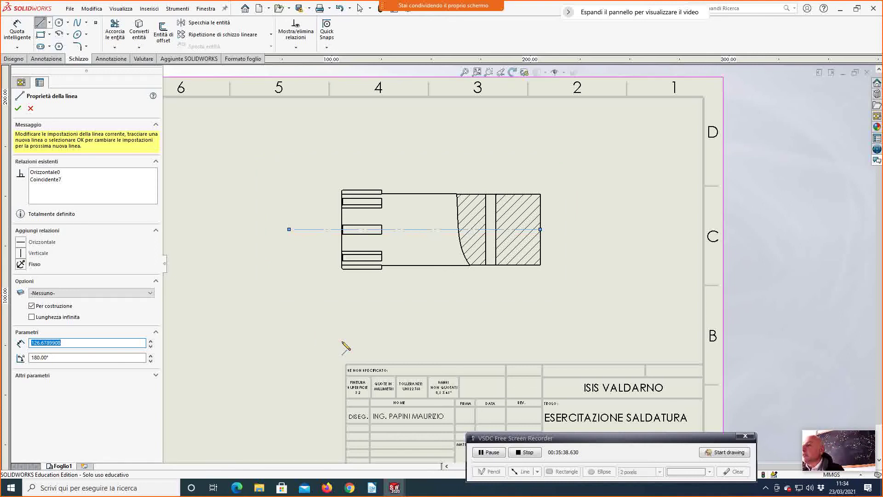
Dimension the shaft's outer diameter between its upper and lower edges, placing the dimension beyond the unsplined end.
key(d)
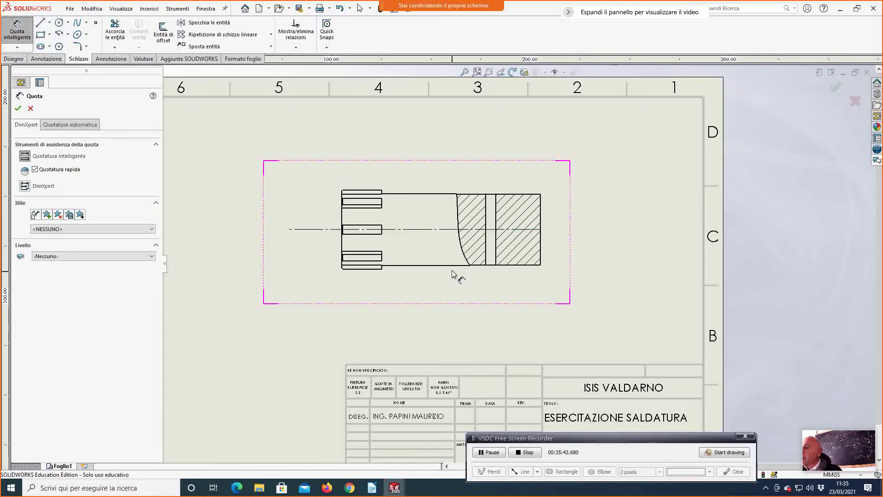
click(451, 265)
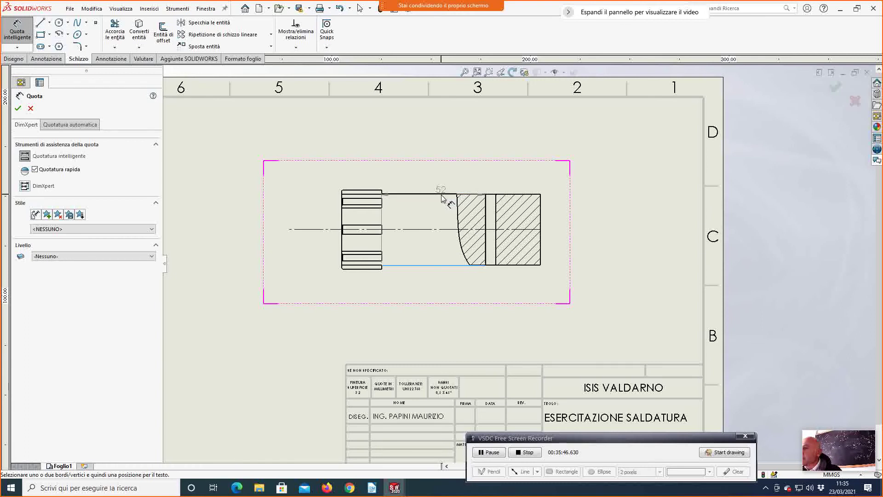
click(442, 194)
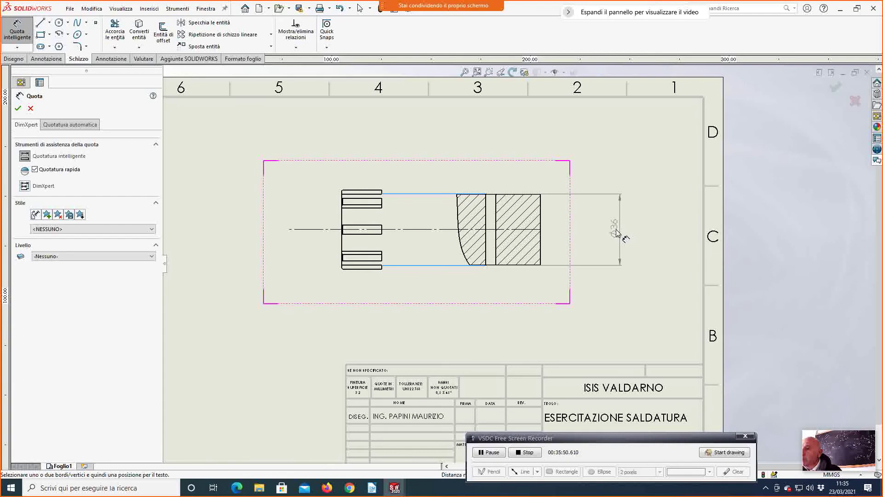
click(617, 234)
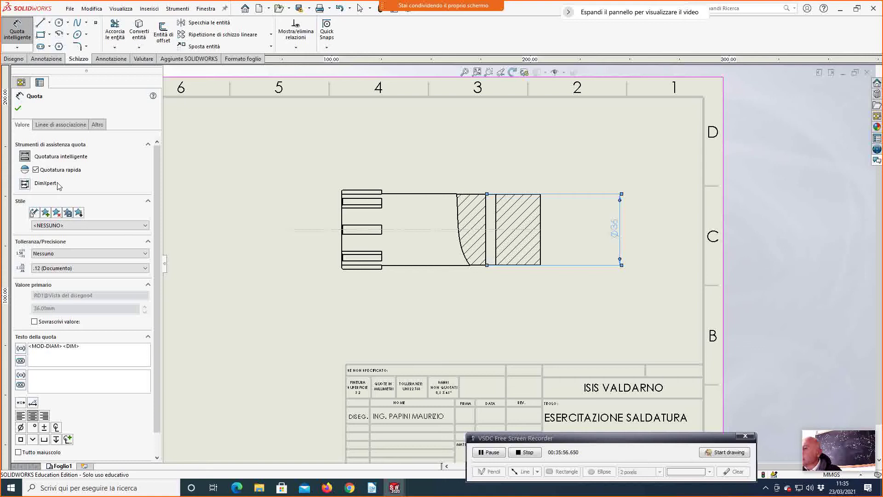
Dimension the shaft's overall length between its two end faces, placing the dimension below the view.
click(26, 36)
click(342, 250)
click(542, 245)
click(459, 302)
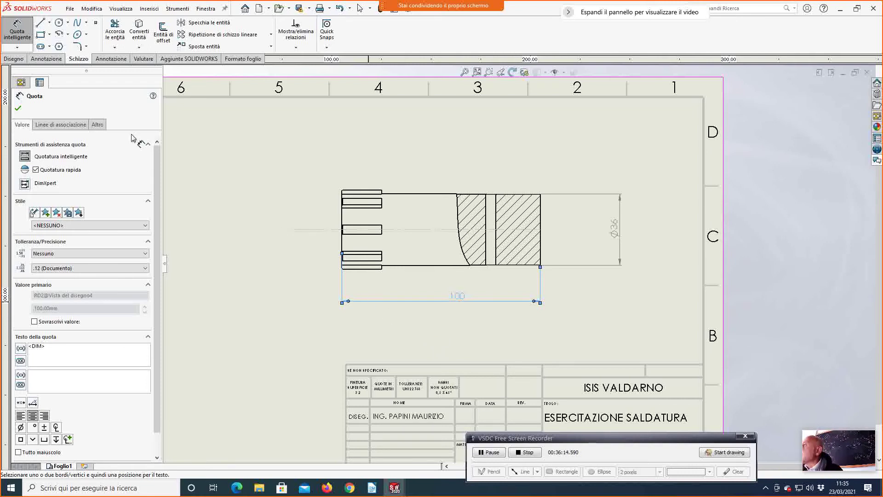
Add a leader note above the shaft pointing to the transverse hole's upper edge, with the text "FORO PER SPINA UNI".
click(47, 59)
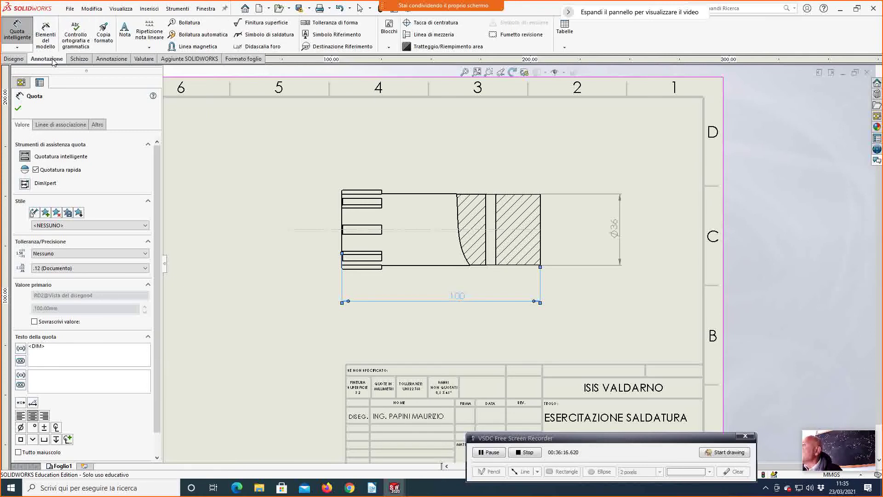
click(129, 45)
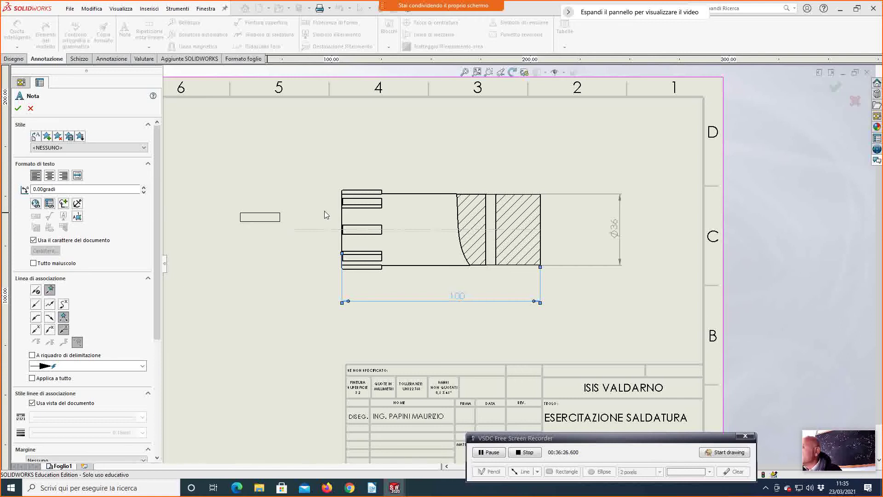
click(493, 195)
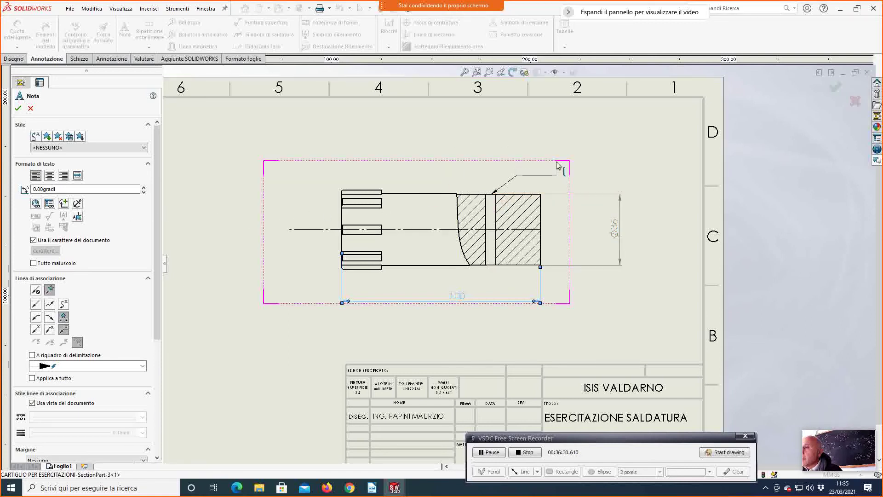
click(539, 139)
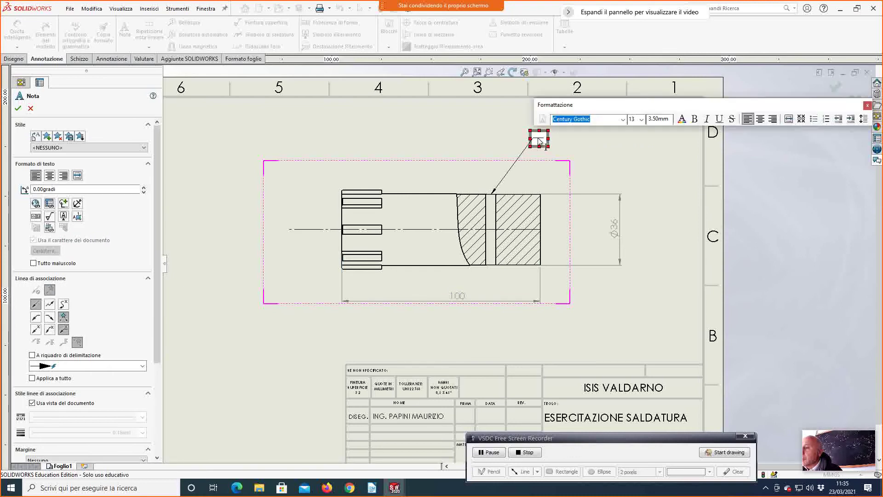
text(F)
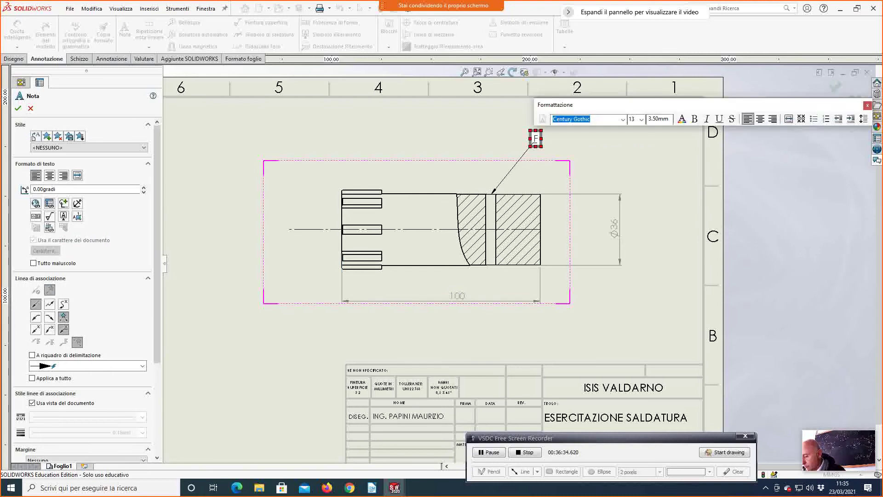
text(ORO PE)
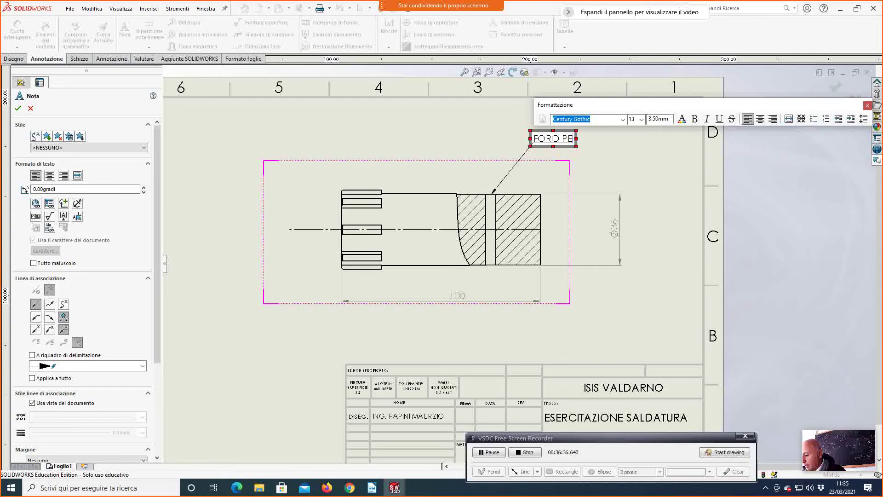
text(R SPINA )
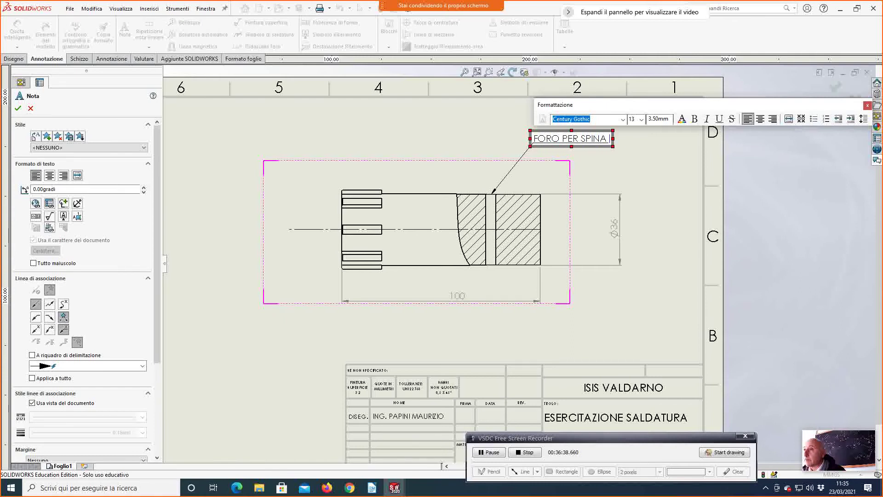
text(UNI)
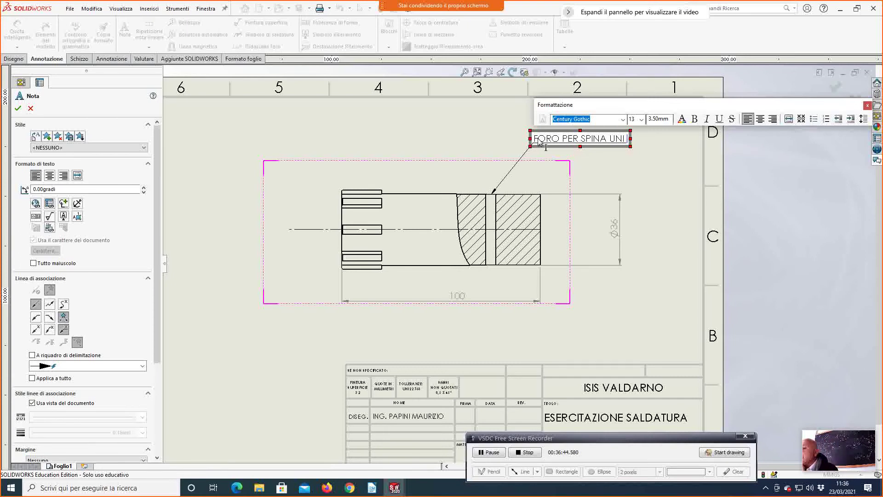
Switch to File Explorer and check the document 4 ESERCITAZIONE A CASA - 4 CAPITOLO.docx in the 3 ESERCITAZIONE PERNI E SPINE folder.
click(262, 491)
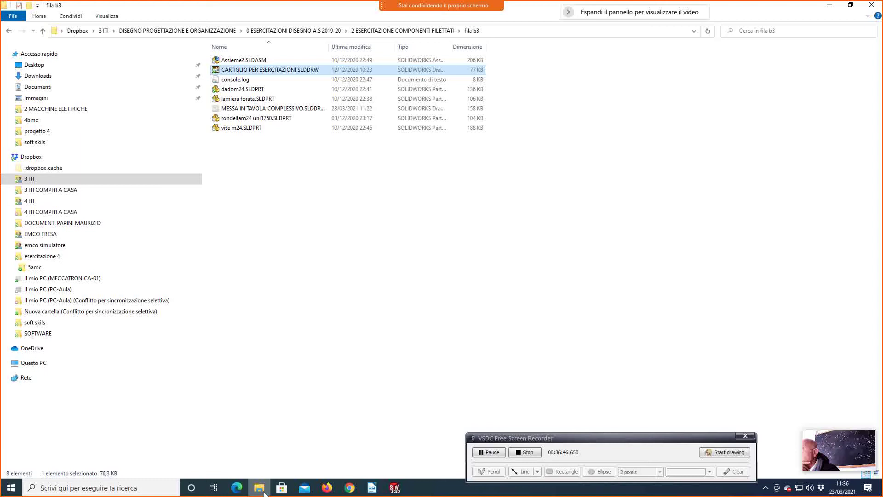
click(34, 180)
double_click(225, 63)
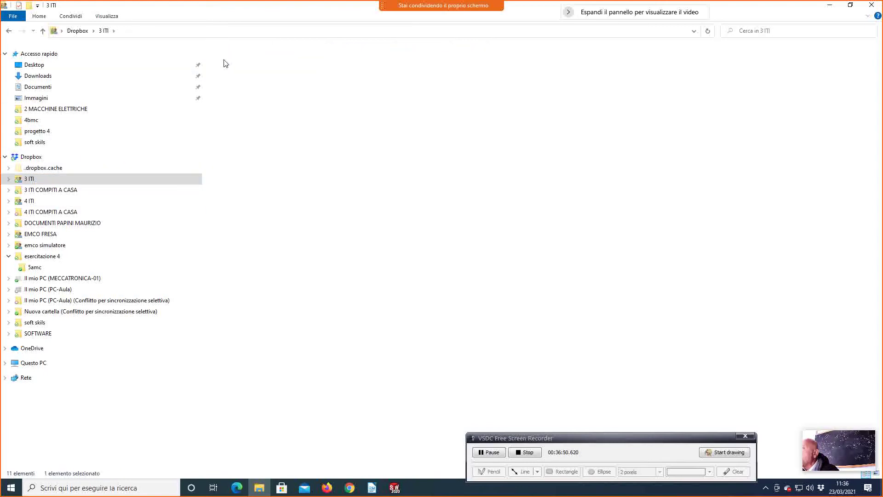
double_click(229, 60)
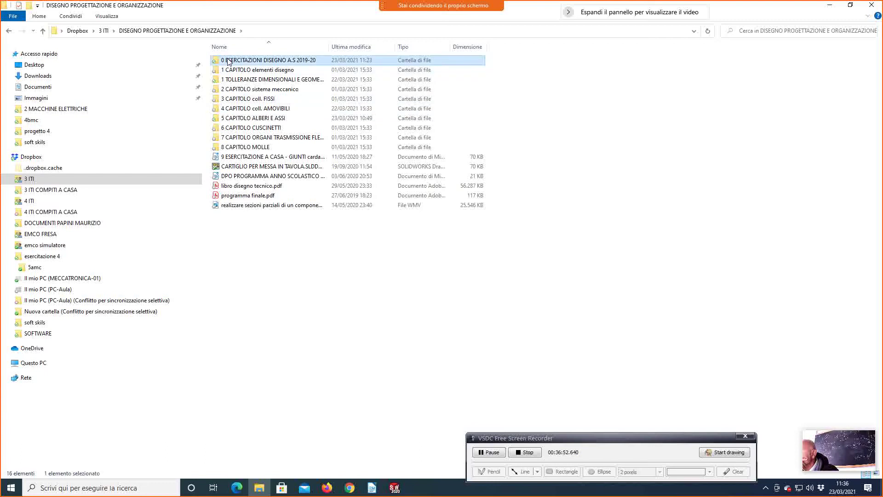
double_click(235, 89)
click(238, 81)
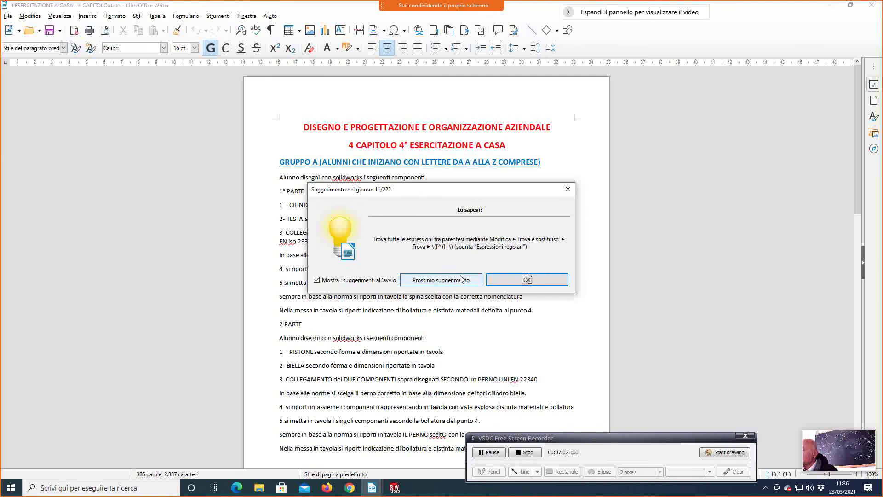
click(501, 285)
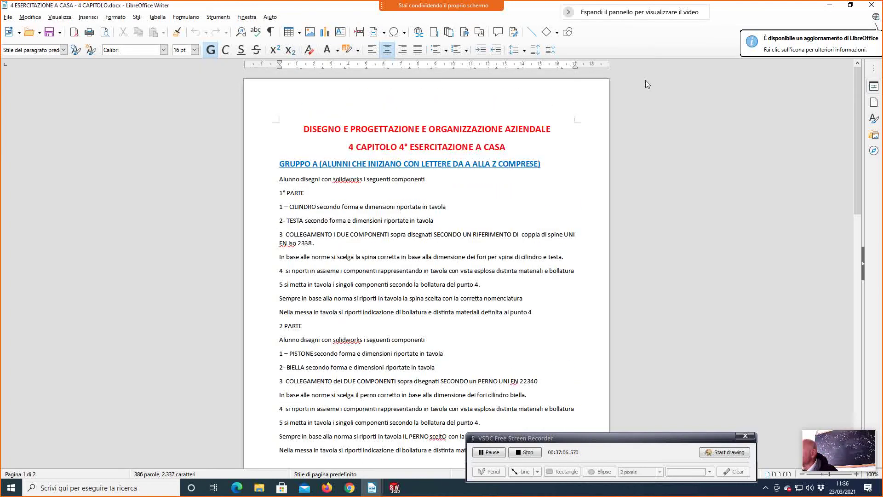
click(871, 5)
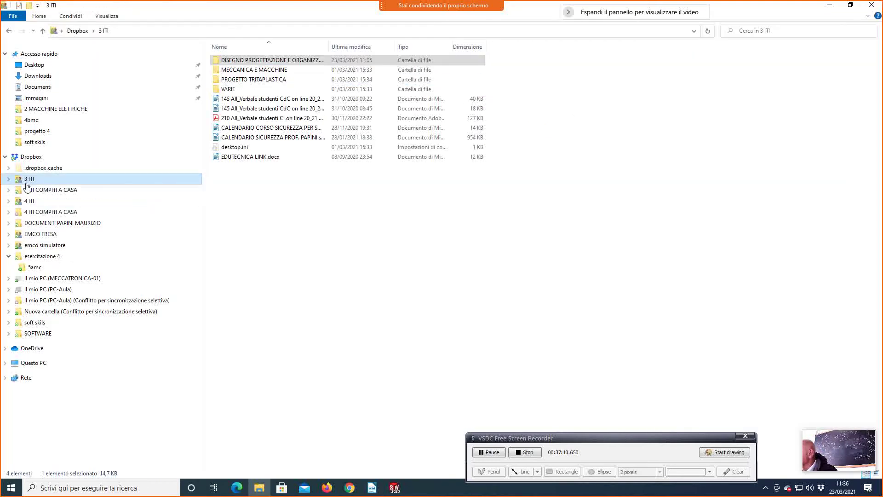
double_click(229, 61)
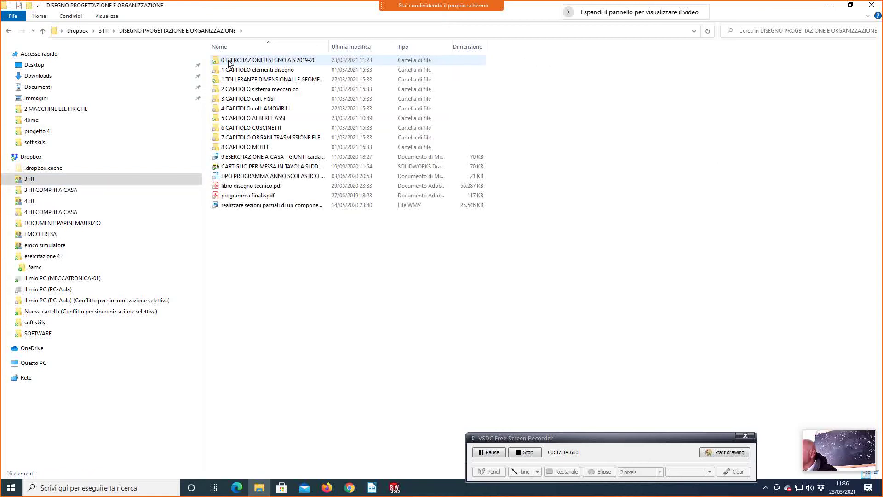
click(36, 259)
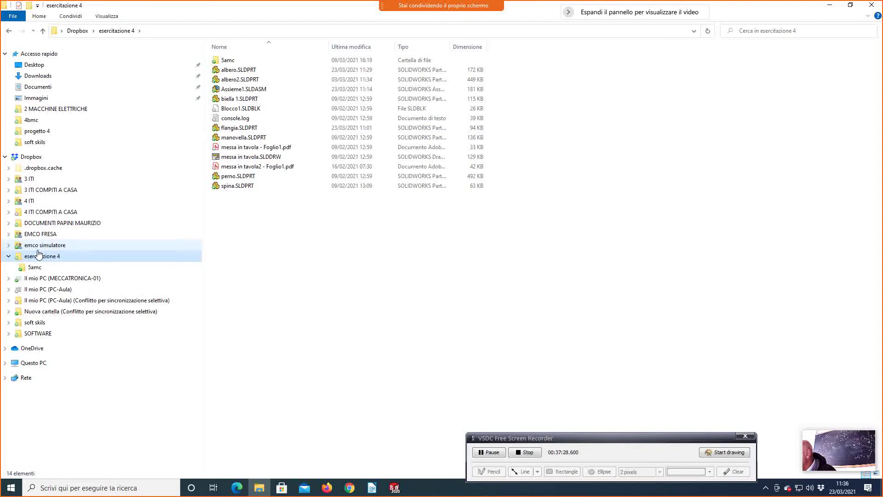
click(30, 182)
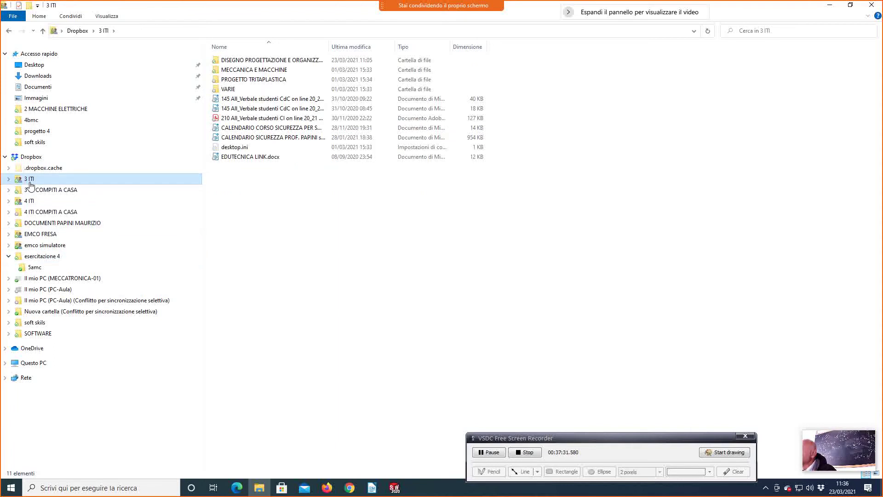
double_click(237, 70)
click(9, 31)
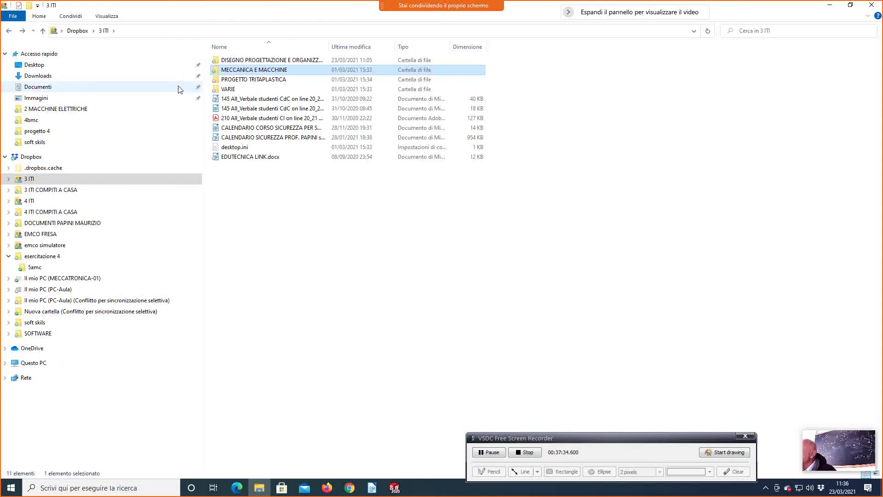
Bring up the presentation norme perni e spine.pptx from the 3 ESERCITAZIONE PERNI E SPINE folder in LibreOffice Impress.
double_click(216, 62)
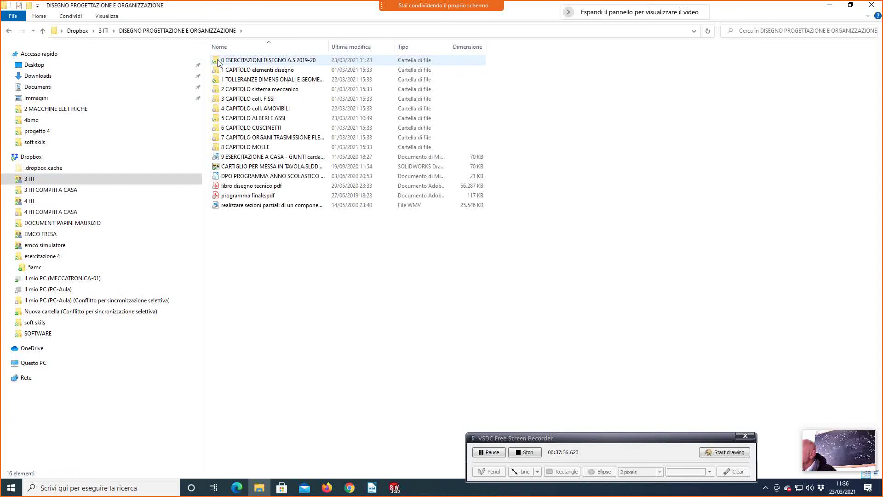
double_click(229, 61)
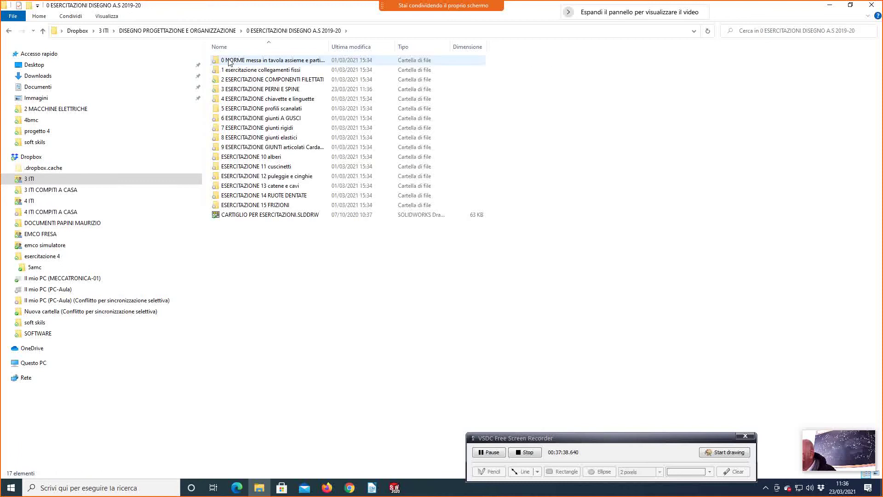
double_click(226, 89)
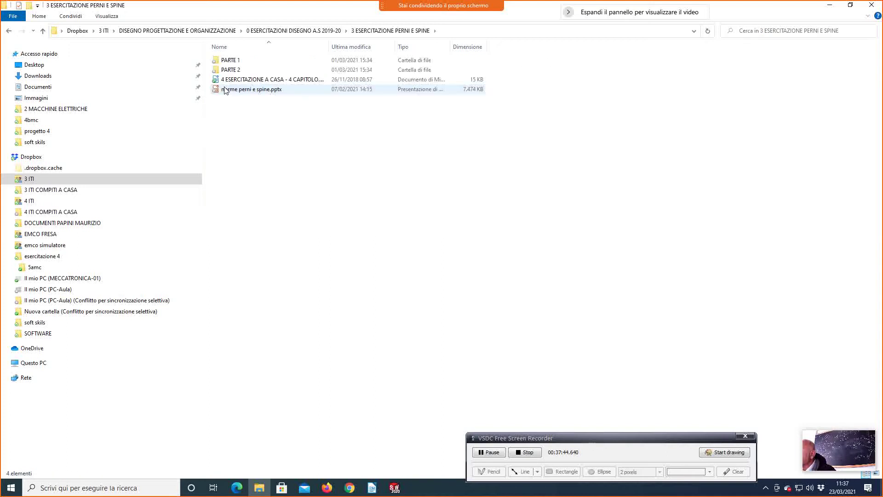
double_click(229, 81)
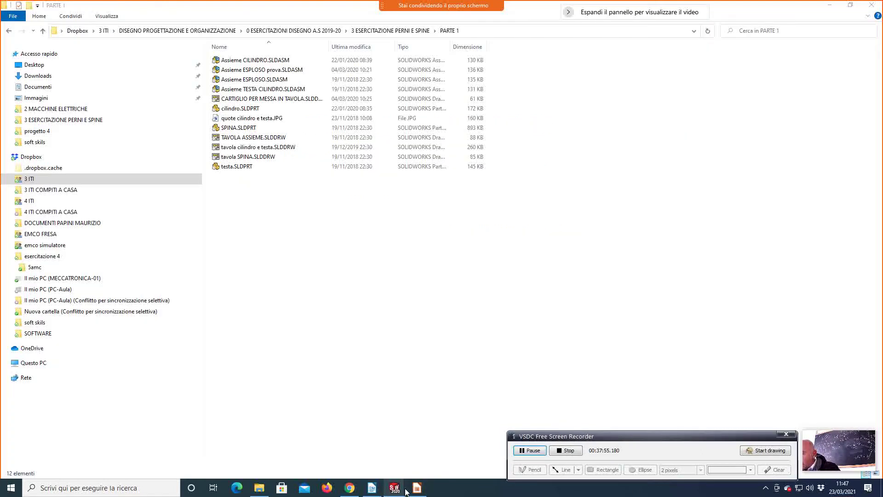
mouse_move(400, 489)
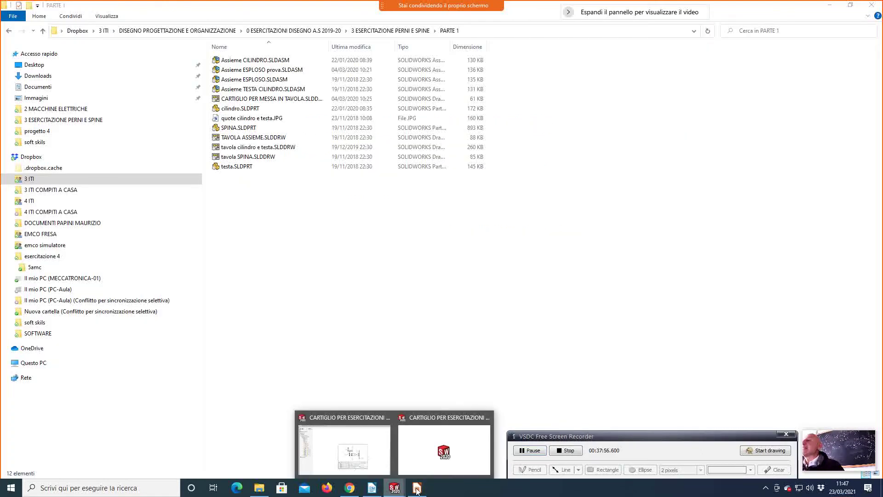
click(371, 443)
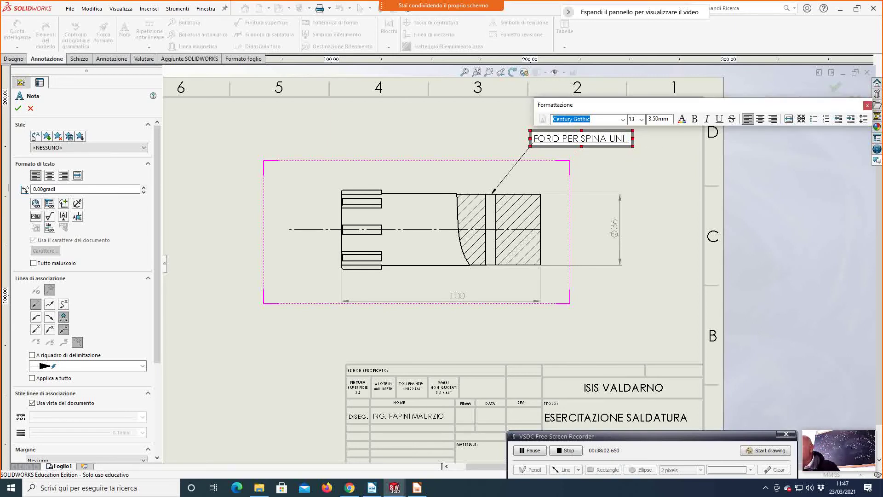
click(416, 488)
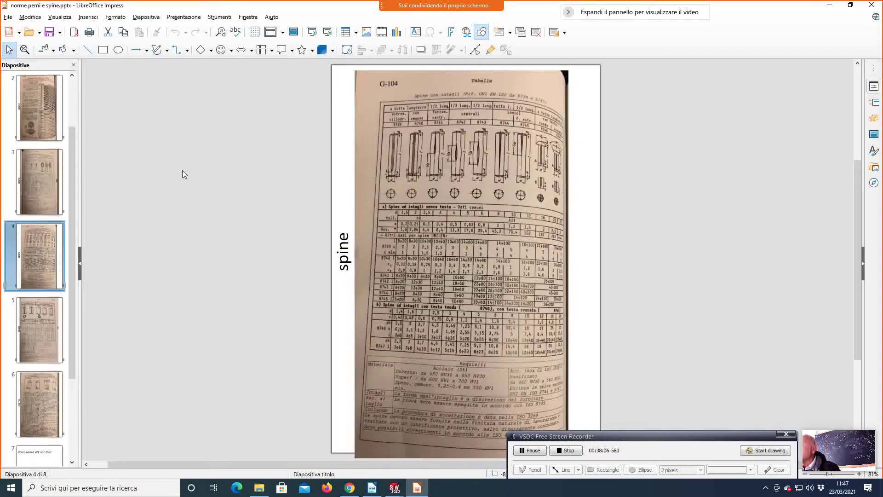
Look through the slides of pin standards for the table that applies to the shaft's pin hole.
click(35, 112)
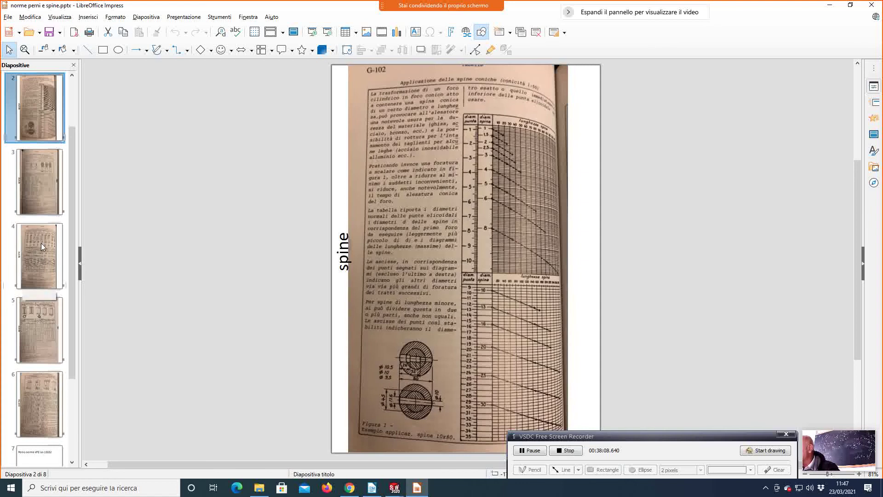
click(41, 247)
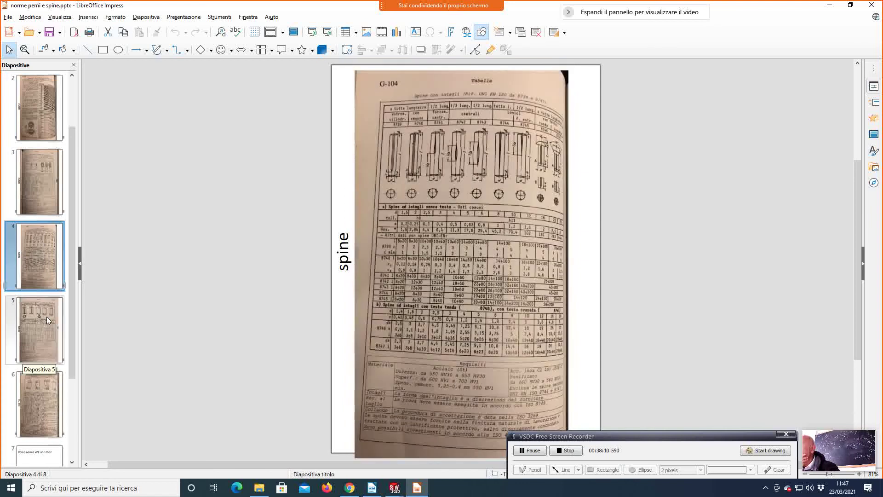
click(35, 333)
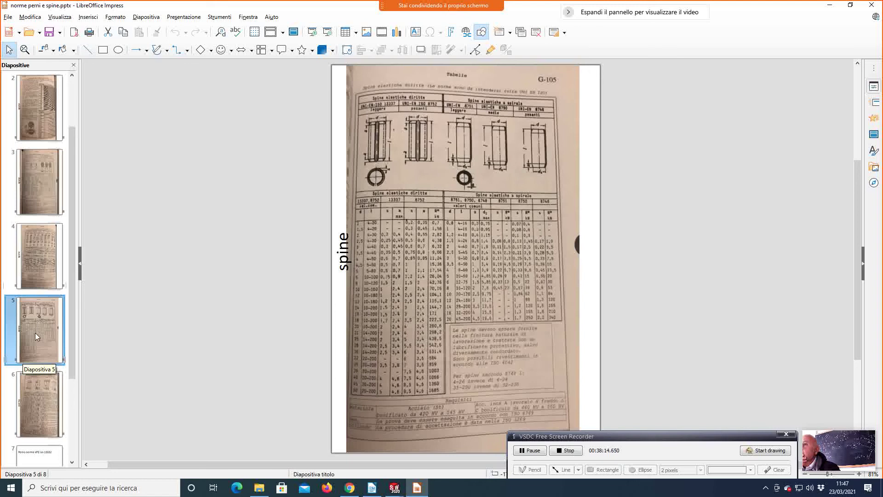
click(43, 384)
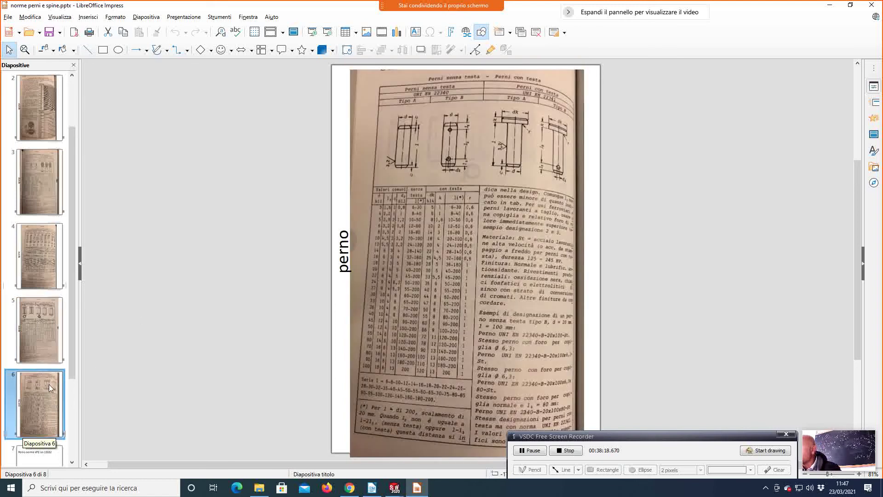
scroll(49, 384, down, 3)
click(40, 220)
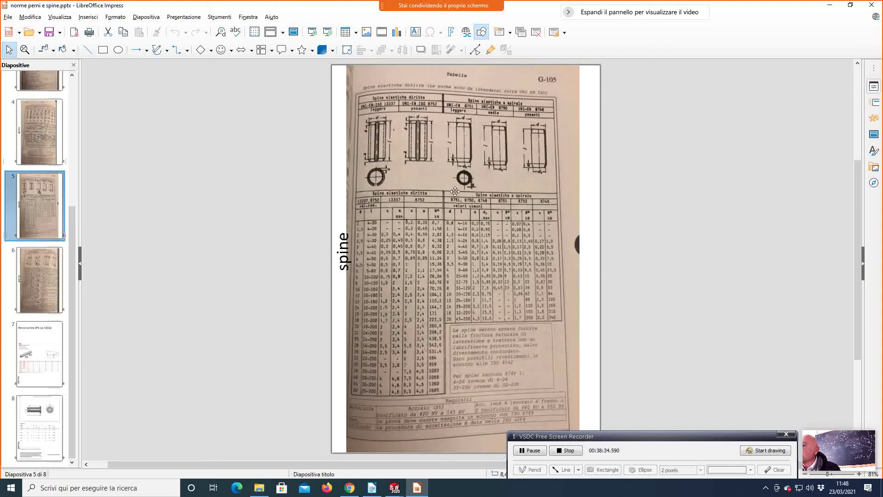
click(36, 154)
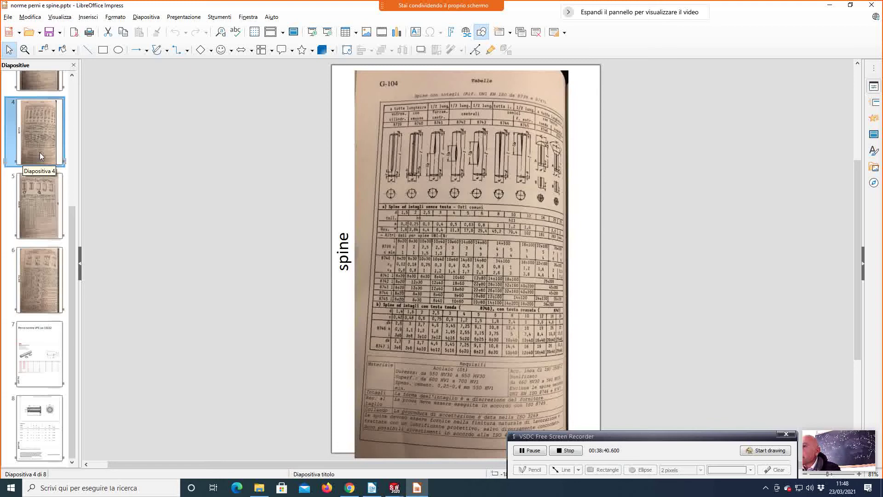
click(47, 86)
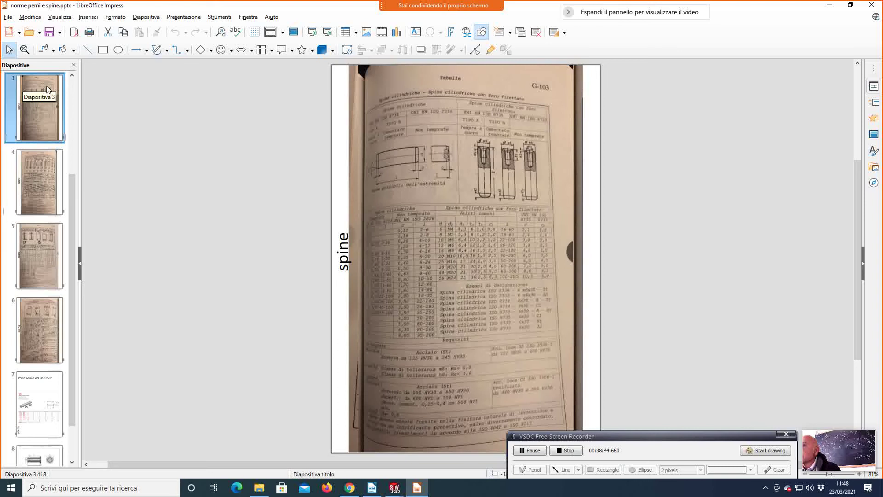
scroll(49, 94, up, 2)
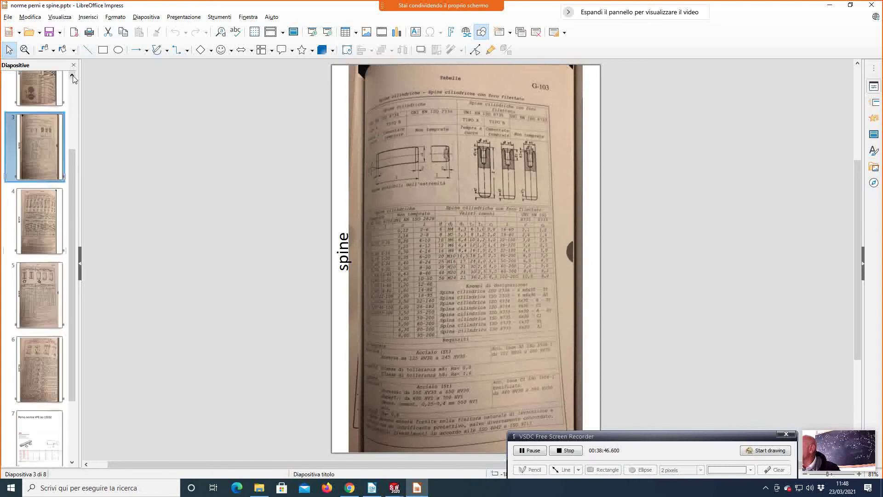
click(51, 103)
scroll(46, 102, up, 3)
Examine the "Spine coniche" table on slide 1 at 120% zoom for the taper pin standards and sizes.
click(44, 102)
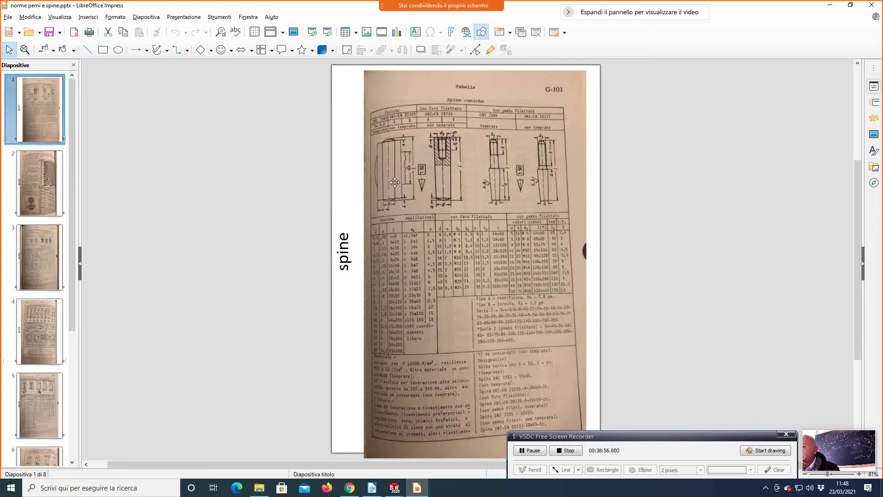
click(859, 474)
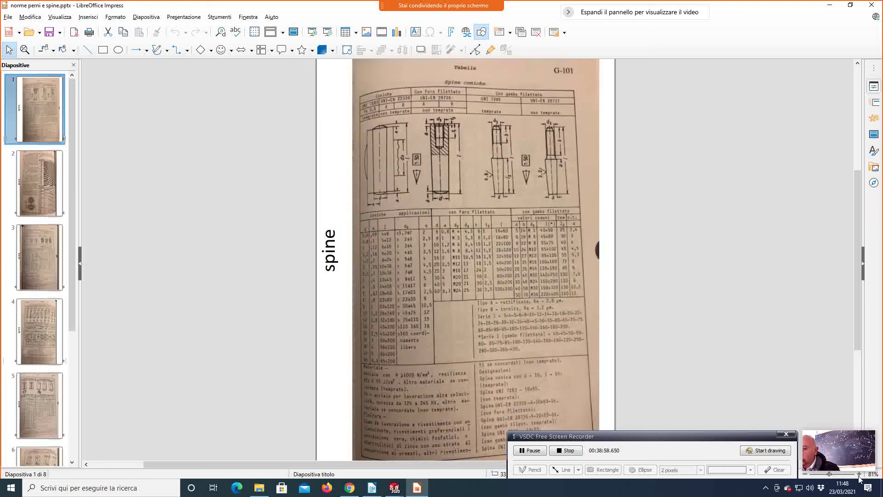
click(859, 474)
click(859, 474)
click(859, 475)
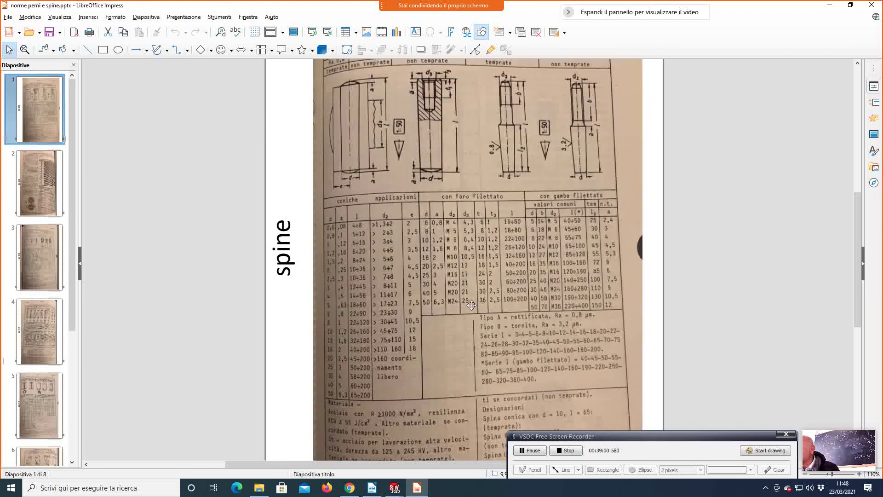
scroll(471, 305, up, 1)
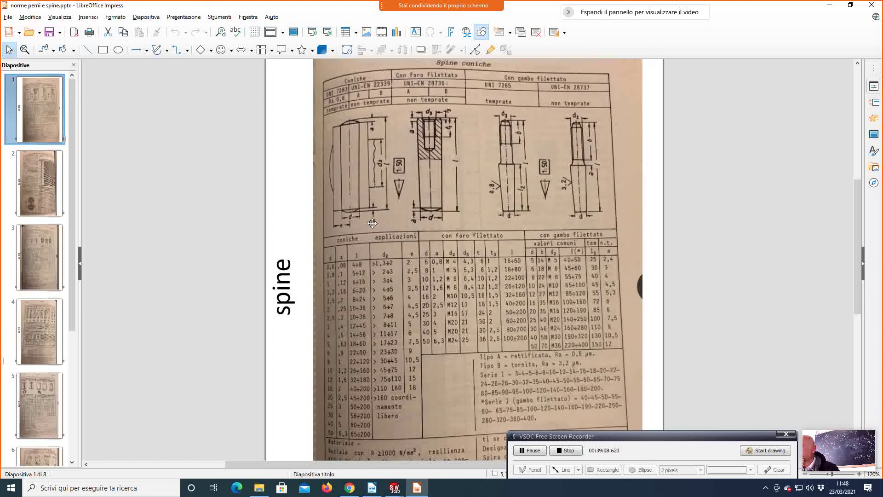
scroll(378, 240, down, 1)
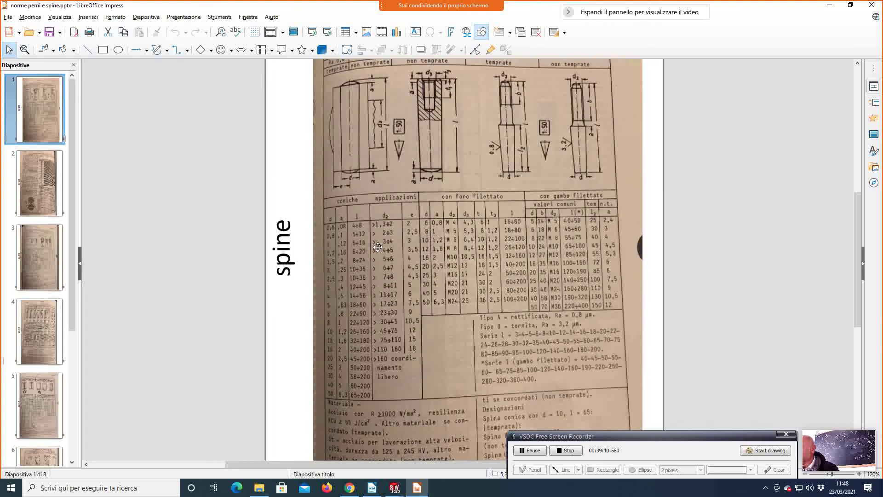